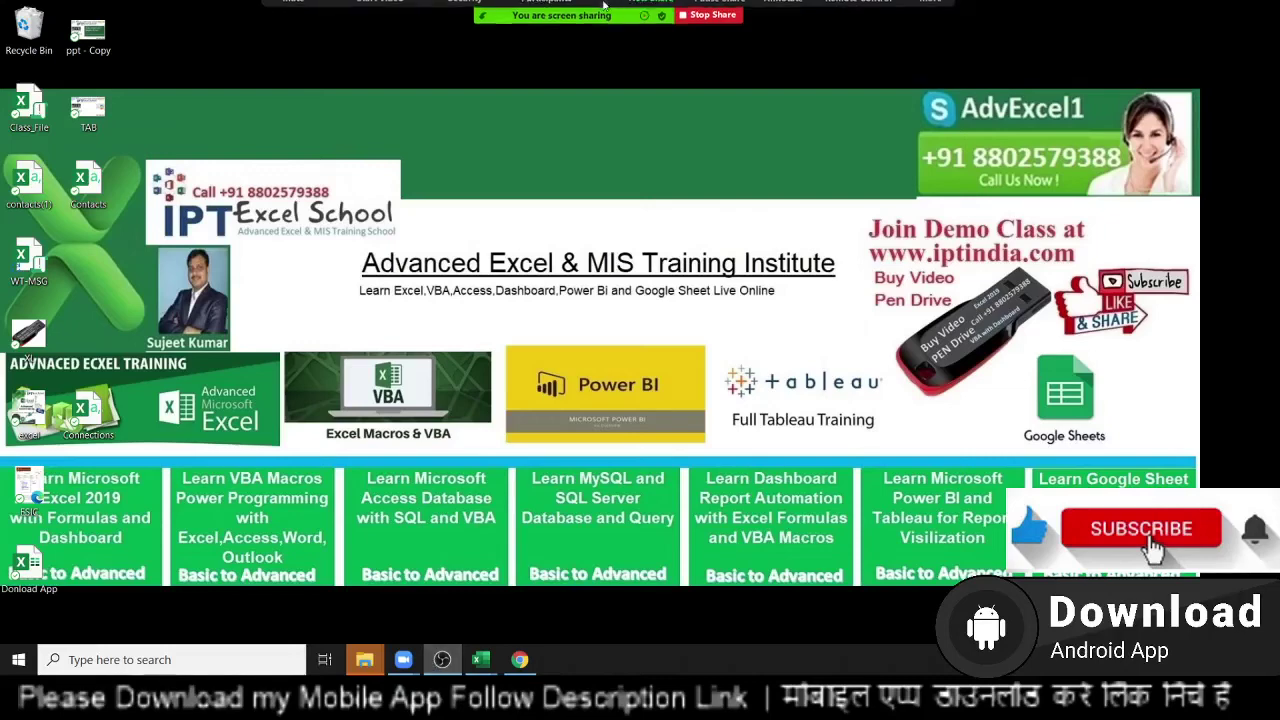
# Open the meeting's extra options, then close them without choosing anything
pyautogui.click(930, 20)
pyautogui.click(942, 82)
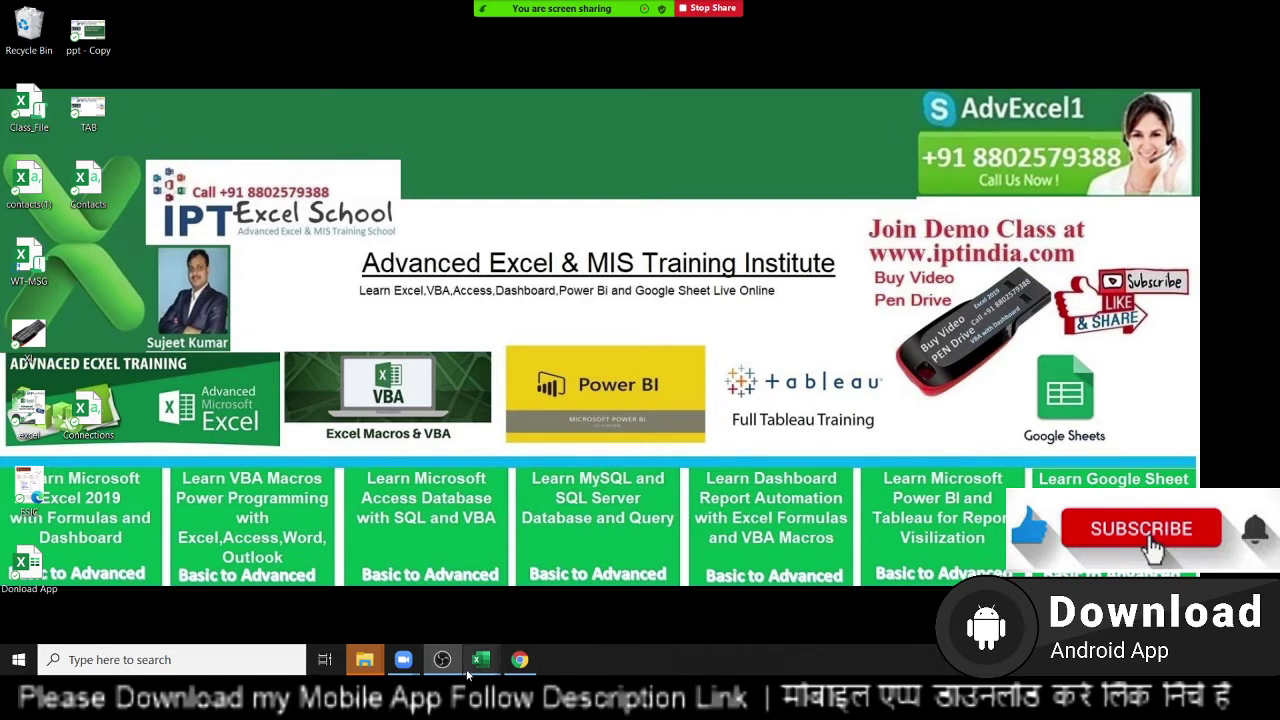
# Switch to the empty Book5 workbook and open the Visual Basic editor
pyautogui.moveTo(472, 664)
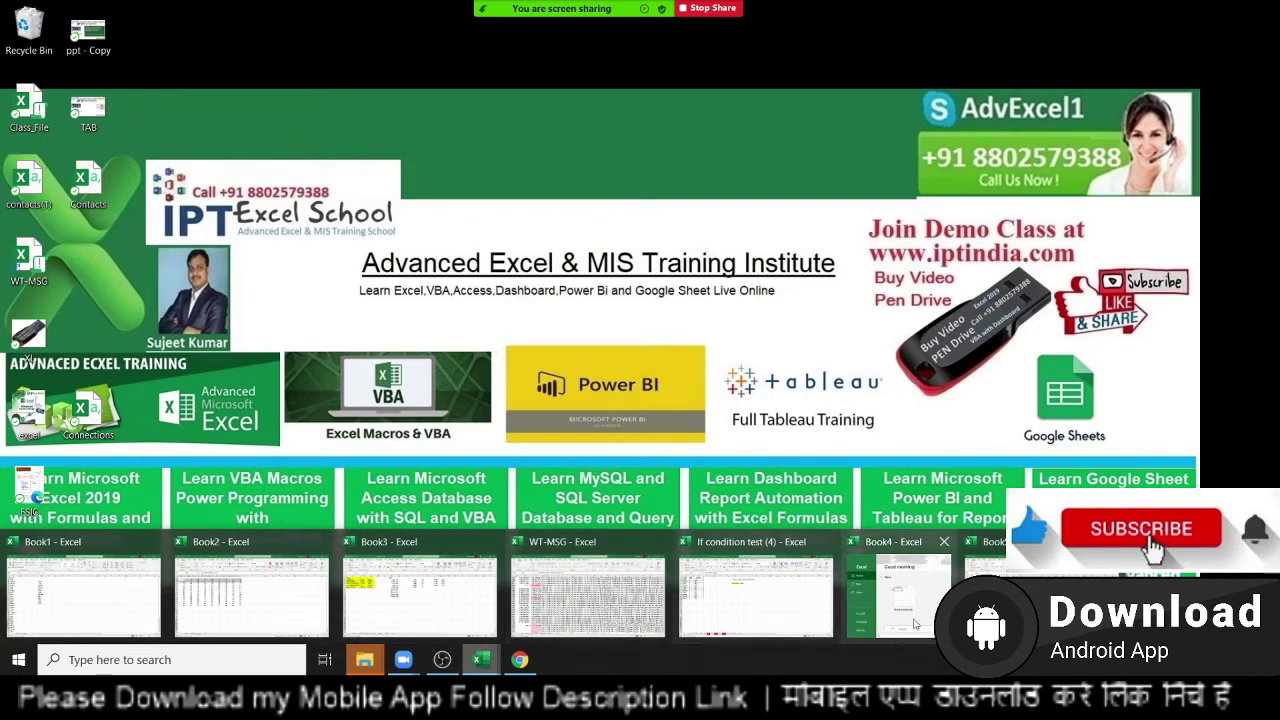
pyautogui.click(1060, 597)
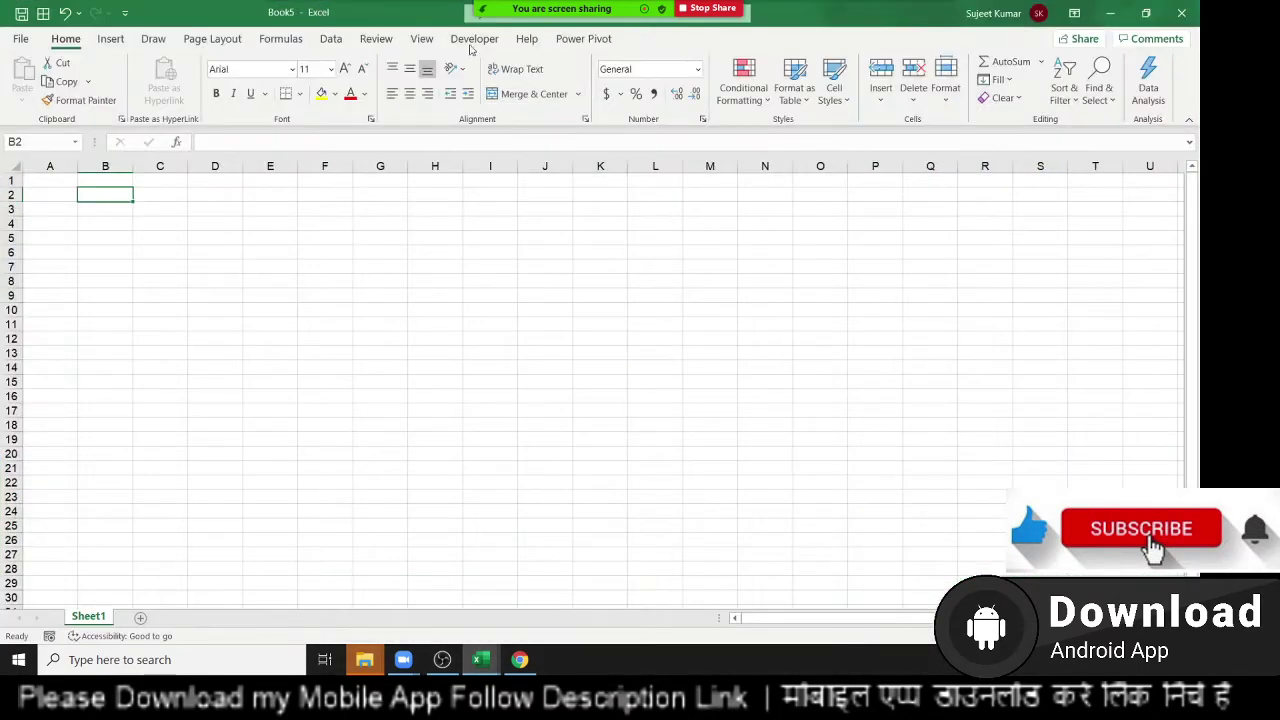
pyautogui.click(466, 42)
pyautogui.click(22, 80)
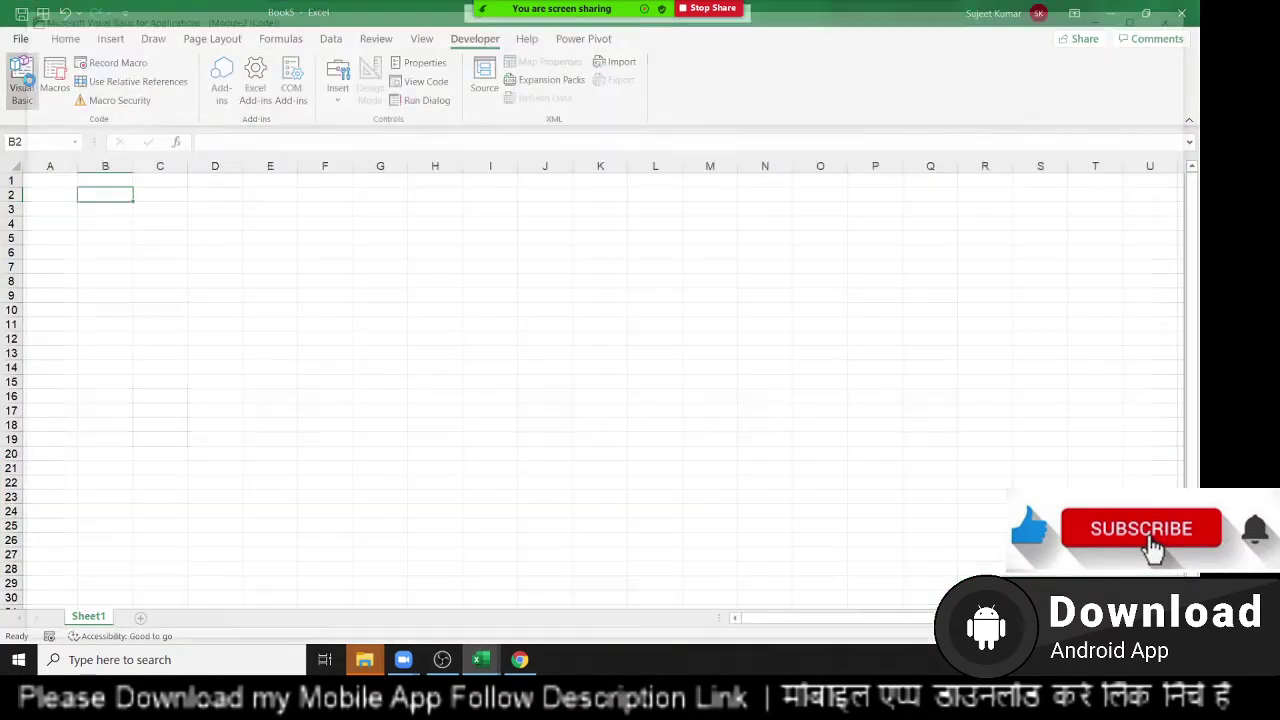
# Replace the old code in Sub ee with the single line Dim r As Integer
pyautogui.moveTo(240, 165)
pyautogui.mouseDown()
pyautogui.moveTo(174, 130)
pyautogui.moveTo(174, 116)
pyautogui.mouseUp()
pyautogui.press('Delete')
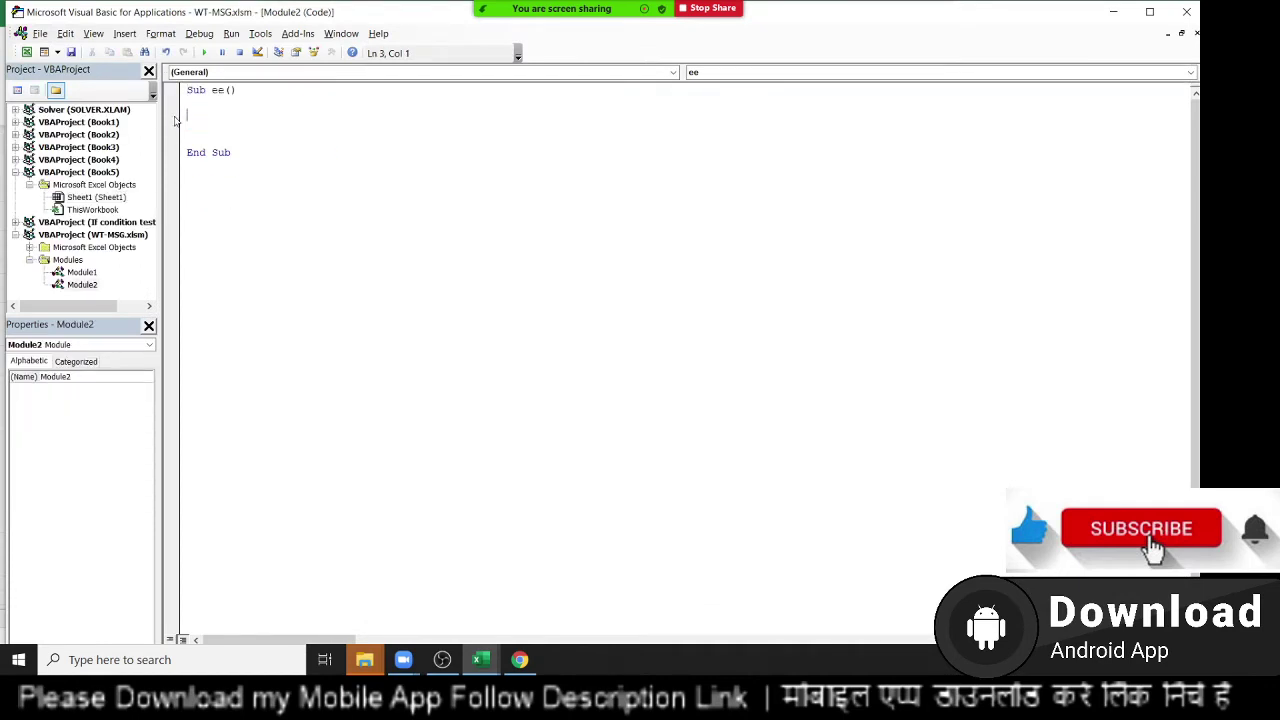
pyautogui.write('dim r a')
pyautogui.write('s in')
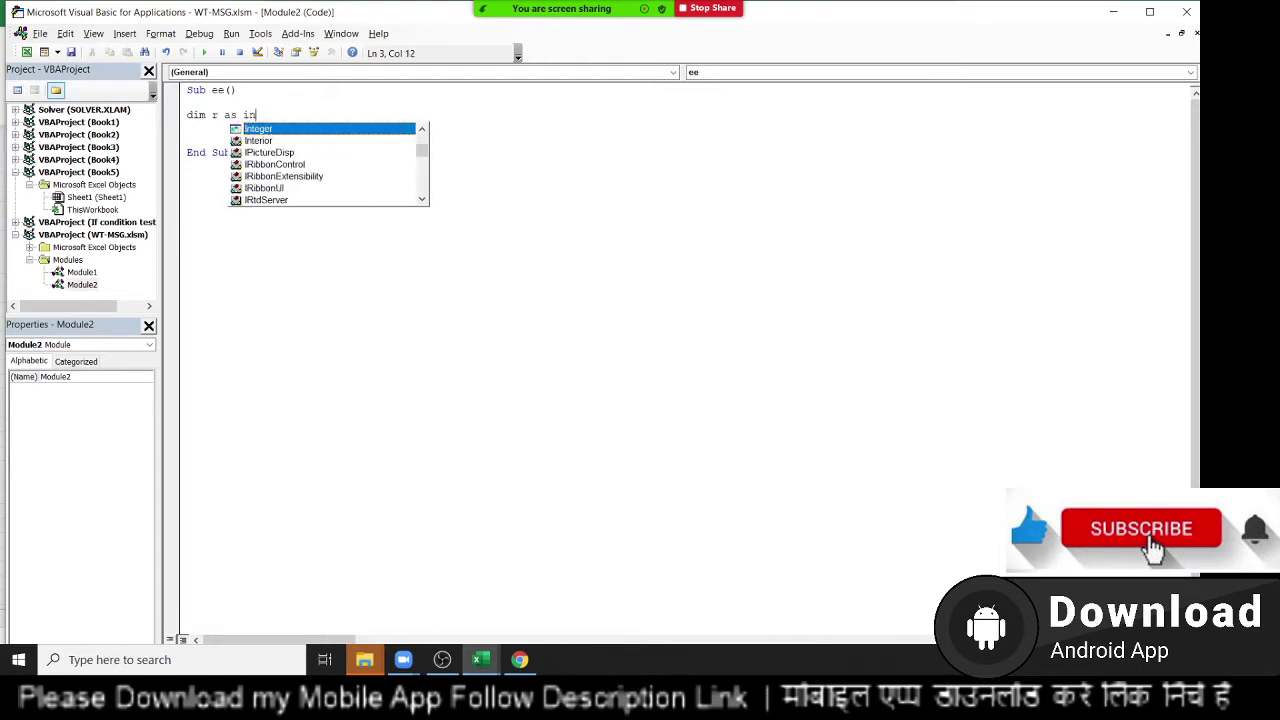
pyautogui.press('Tab')
pyautogui.press('Return')
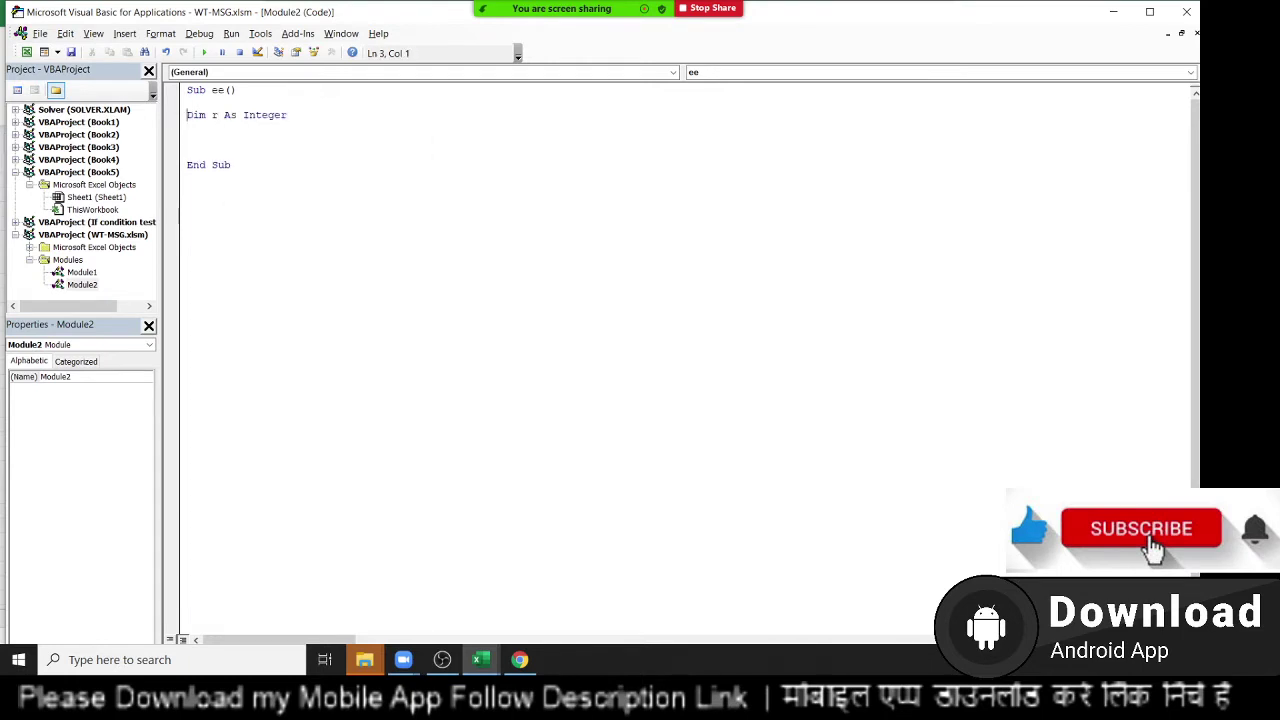
pyautogui.hotkey('shift', 'Down')
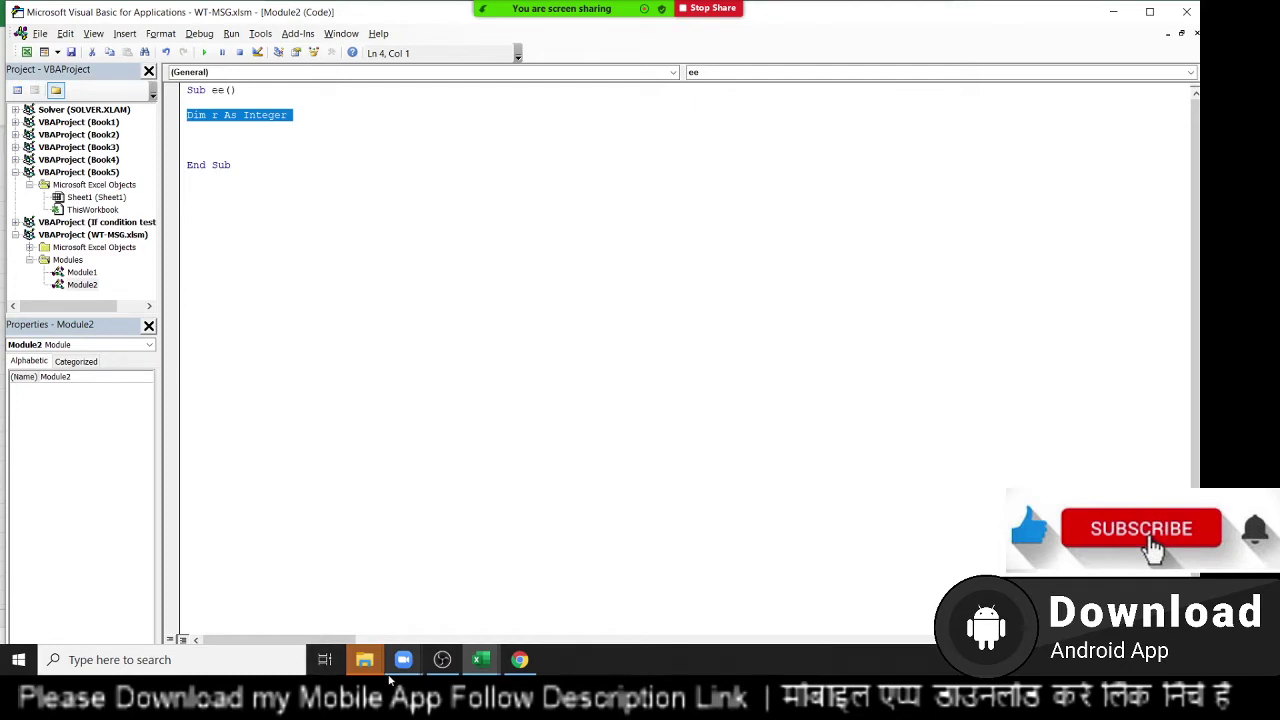
pyautogui.click(480, 660)
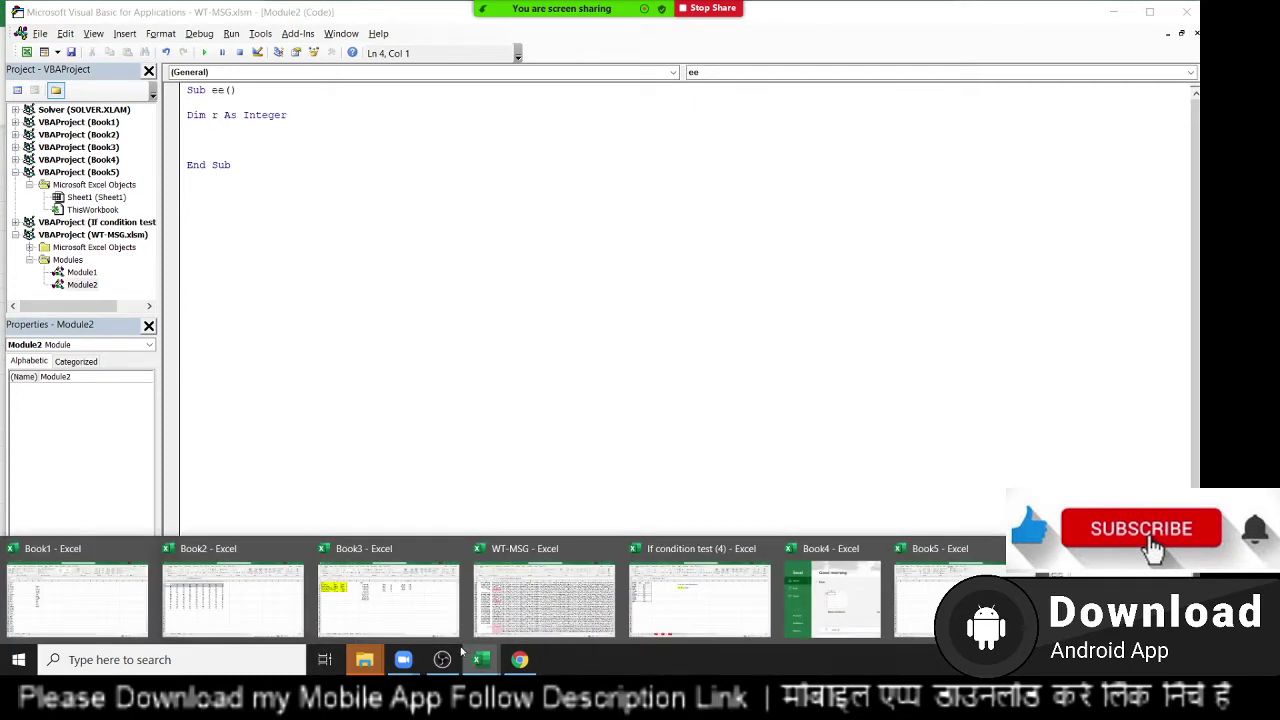
# Close Book1 without saving, then close Book5
pyautogui.click(100, 615)
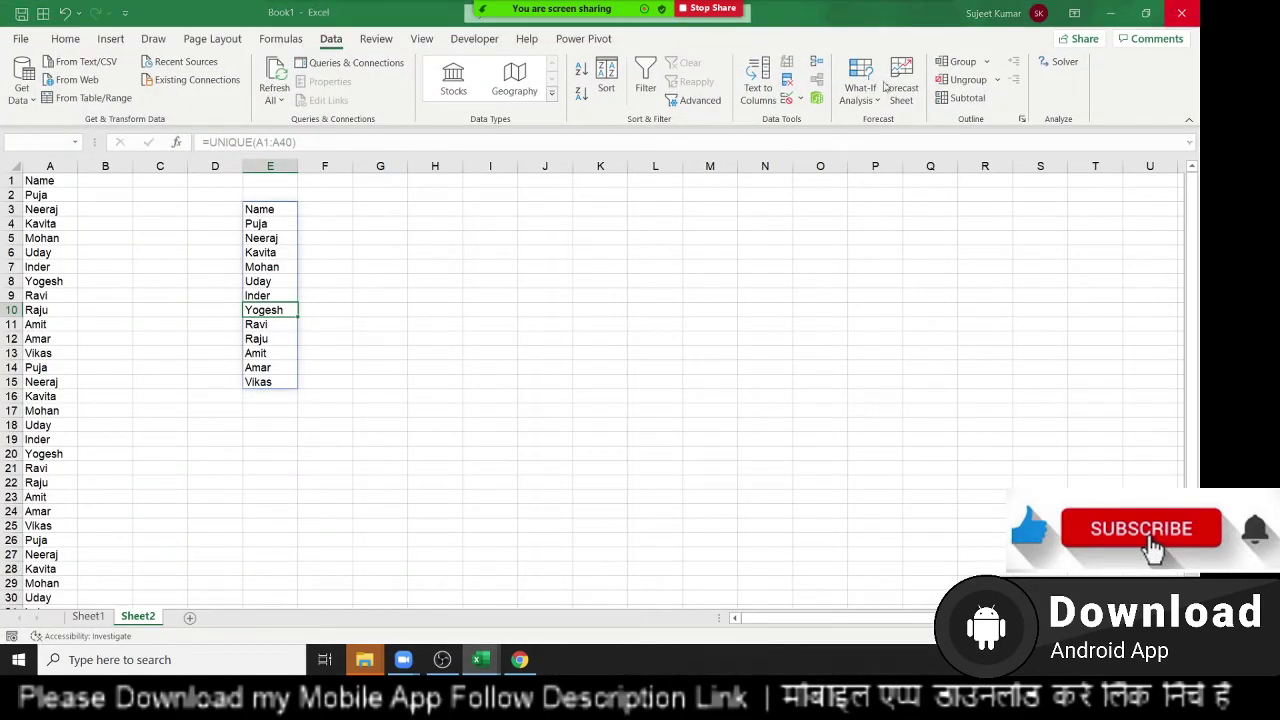
pyautogui.hotkey('ctrl', 'w')
pyautogui.click(664, 414)
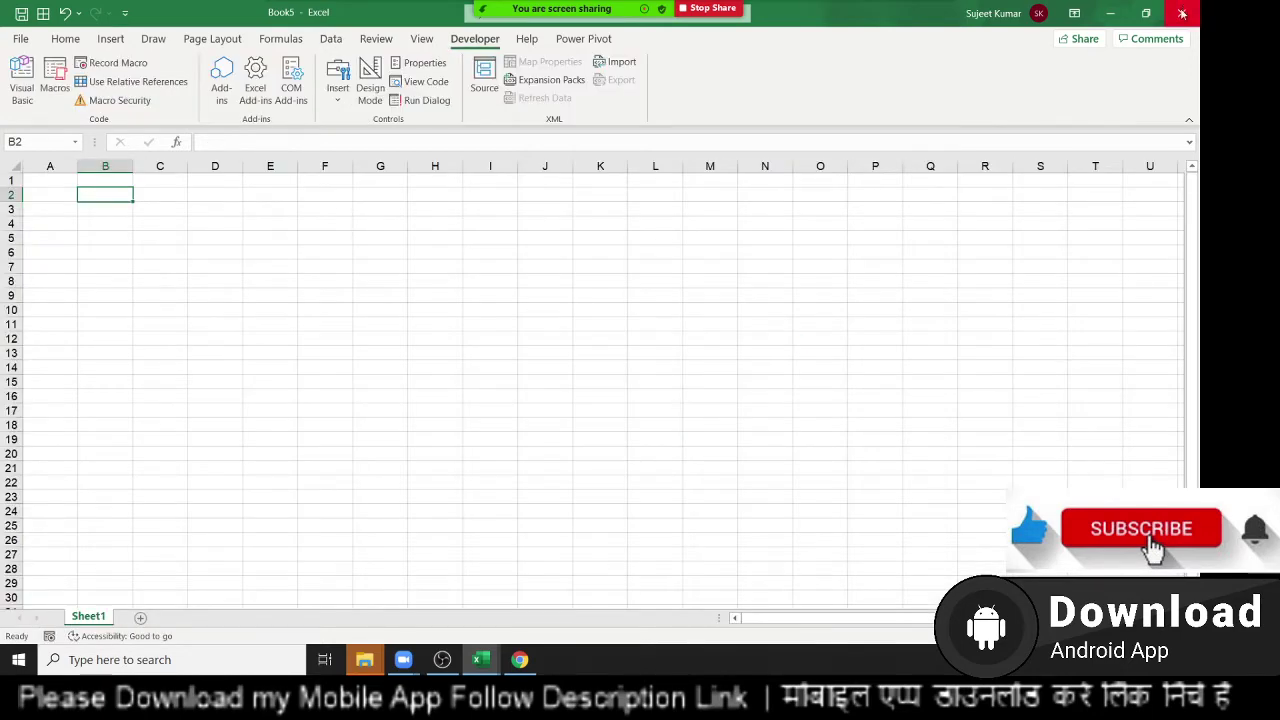
pyautogui.click(1185, 10)
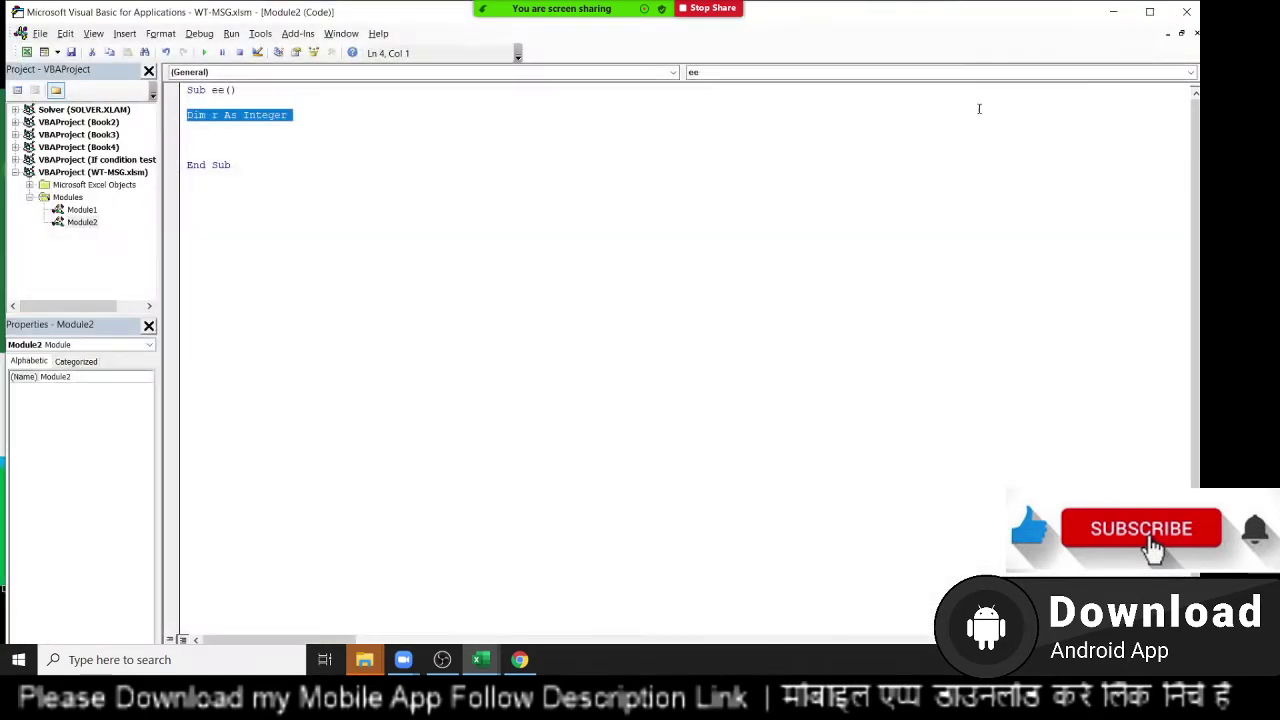
# Close Book2 without saving and admit the waiting meeting participant
pyautogui.click(480, 659)
pyautogui.click(127, 620)
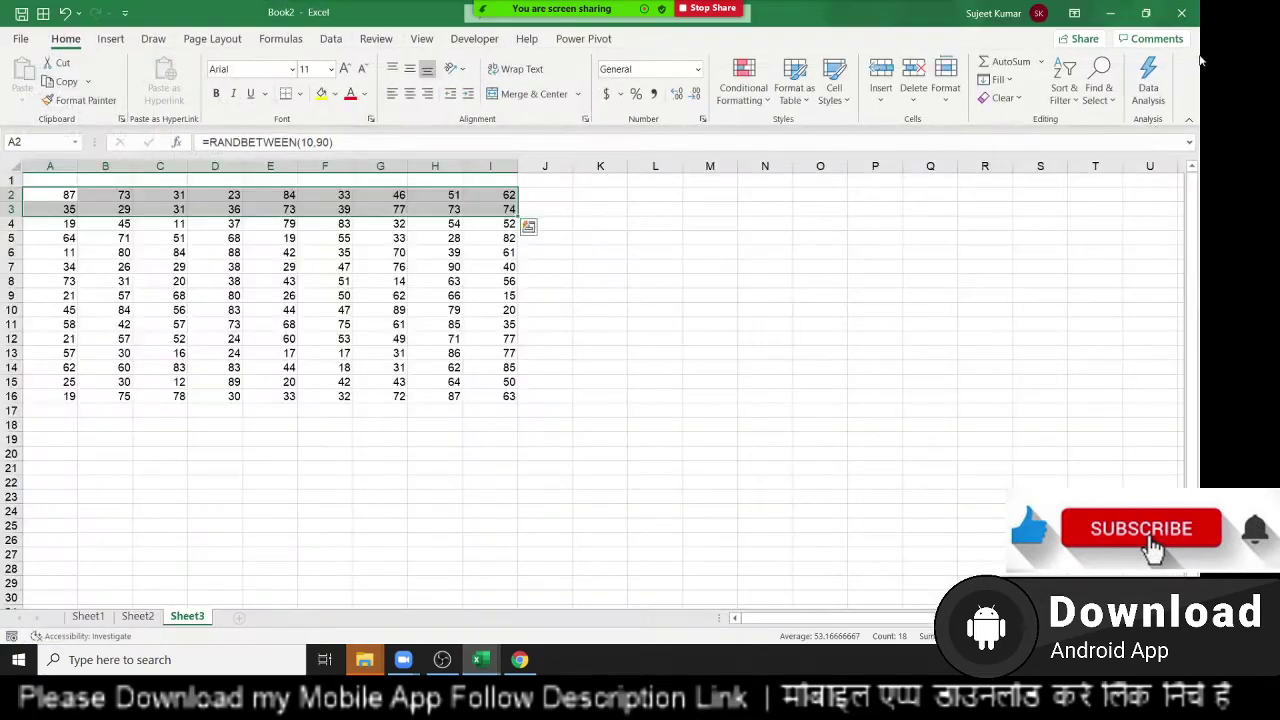
pyautogui.click(1182, 12)
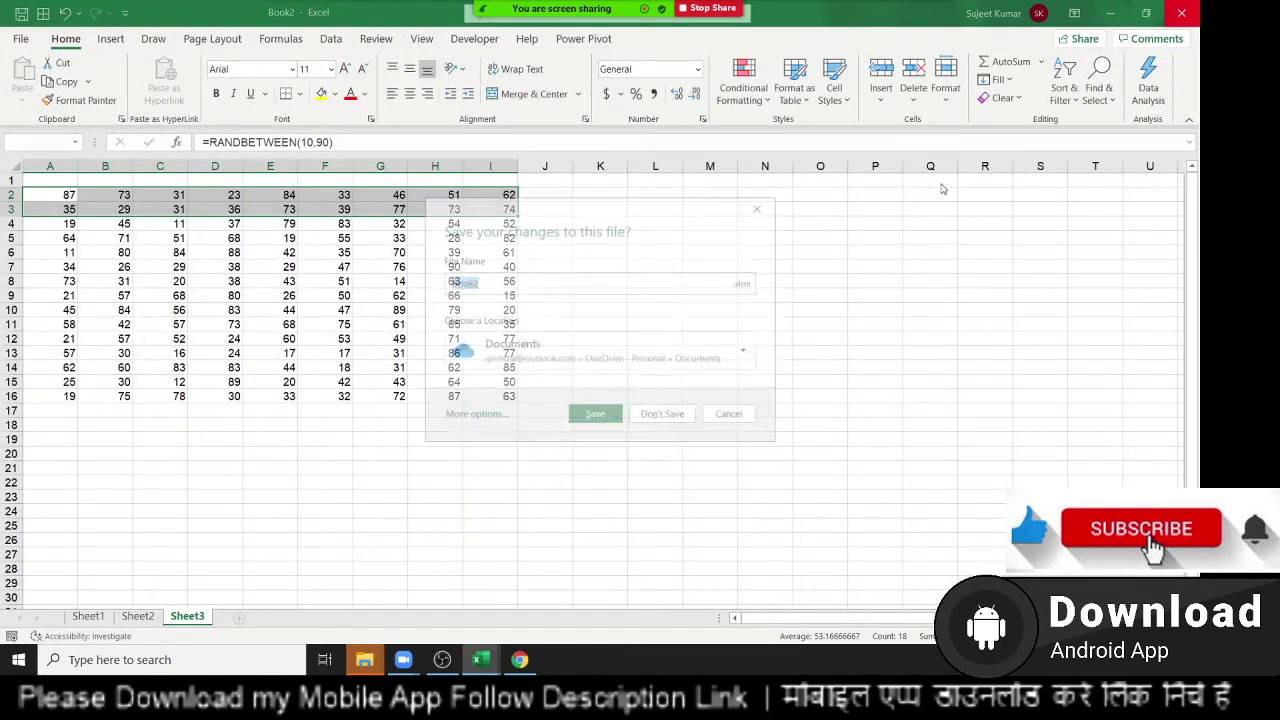
pyautogui.click(680, 416)
pyautogui.click(651, 90)
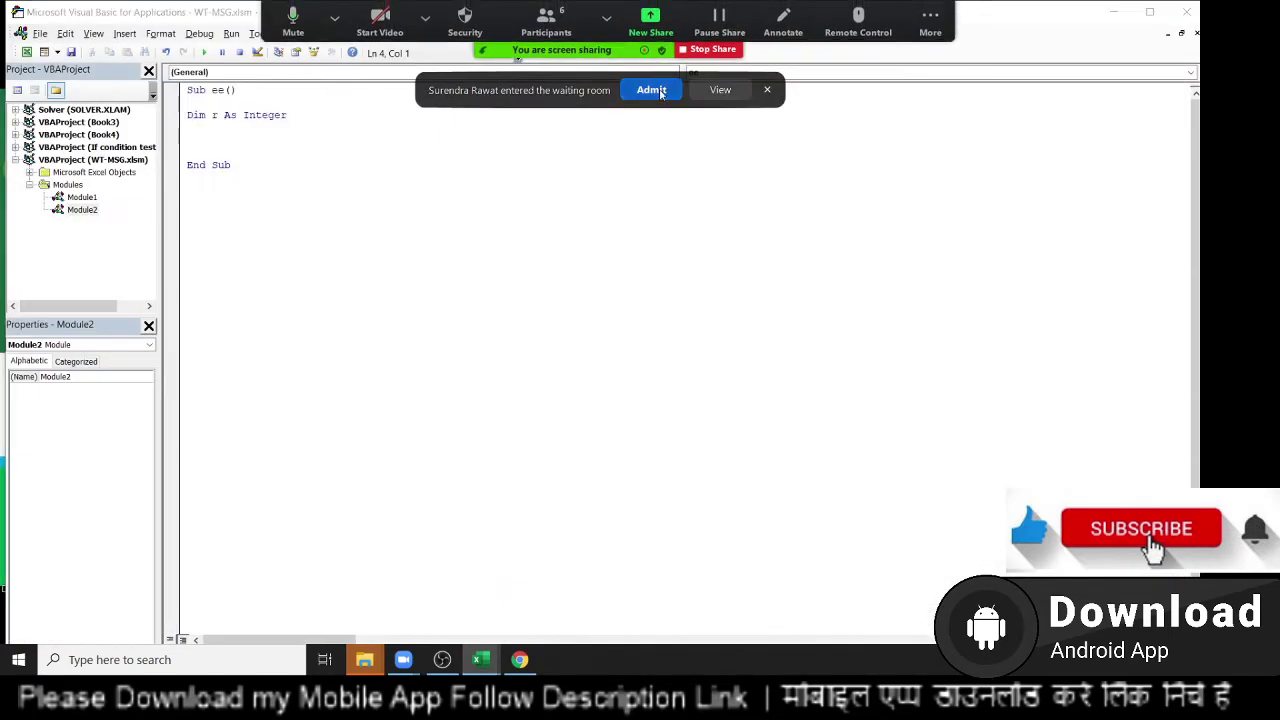
# Check the If condition test (4) workbook, then close Book3 without saving
pyautogui.click(487, 667)
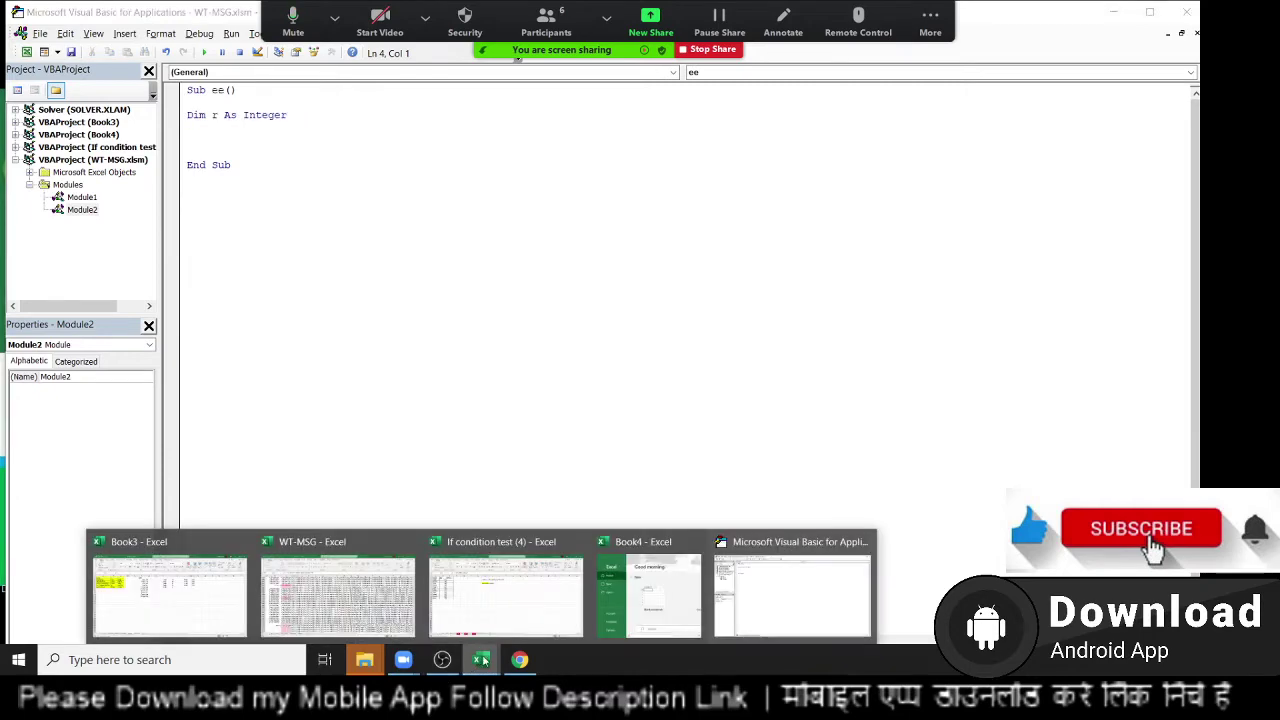
pyautogui.click(540, 619)
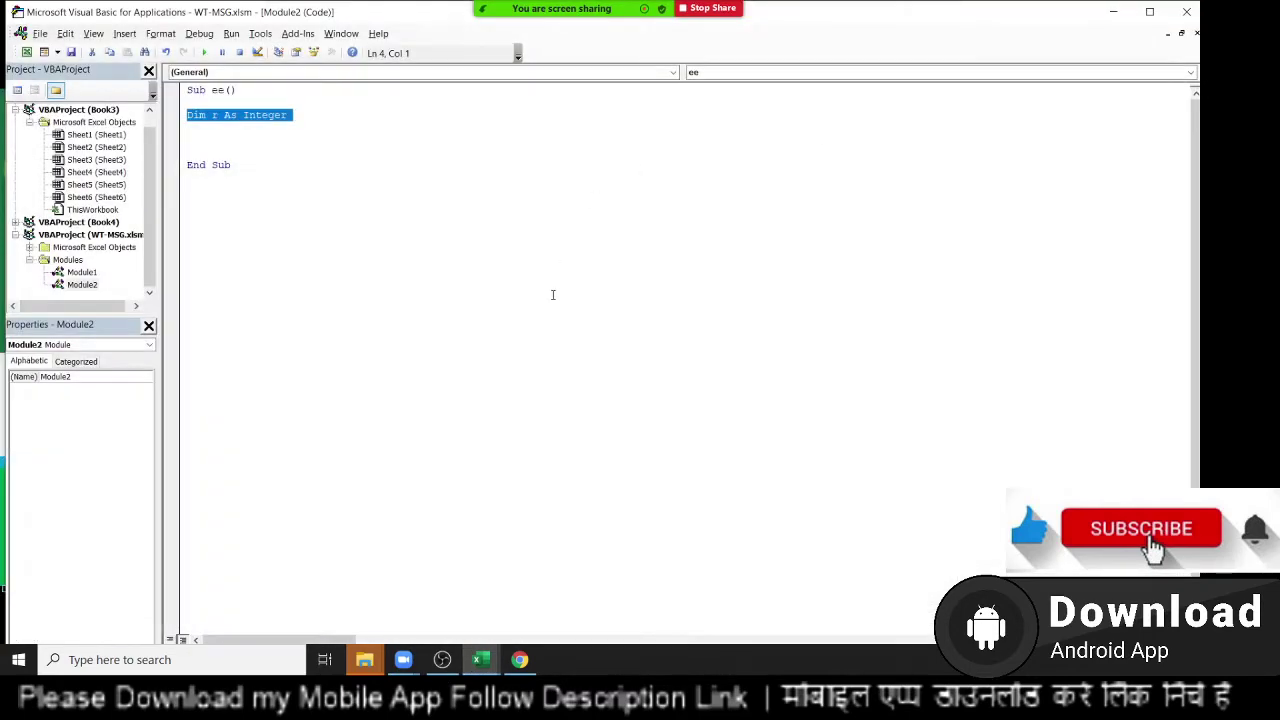
pyautogui.click(481, 656)
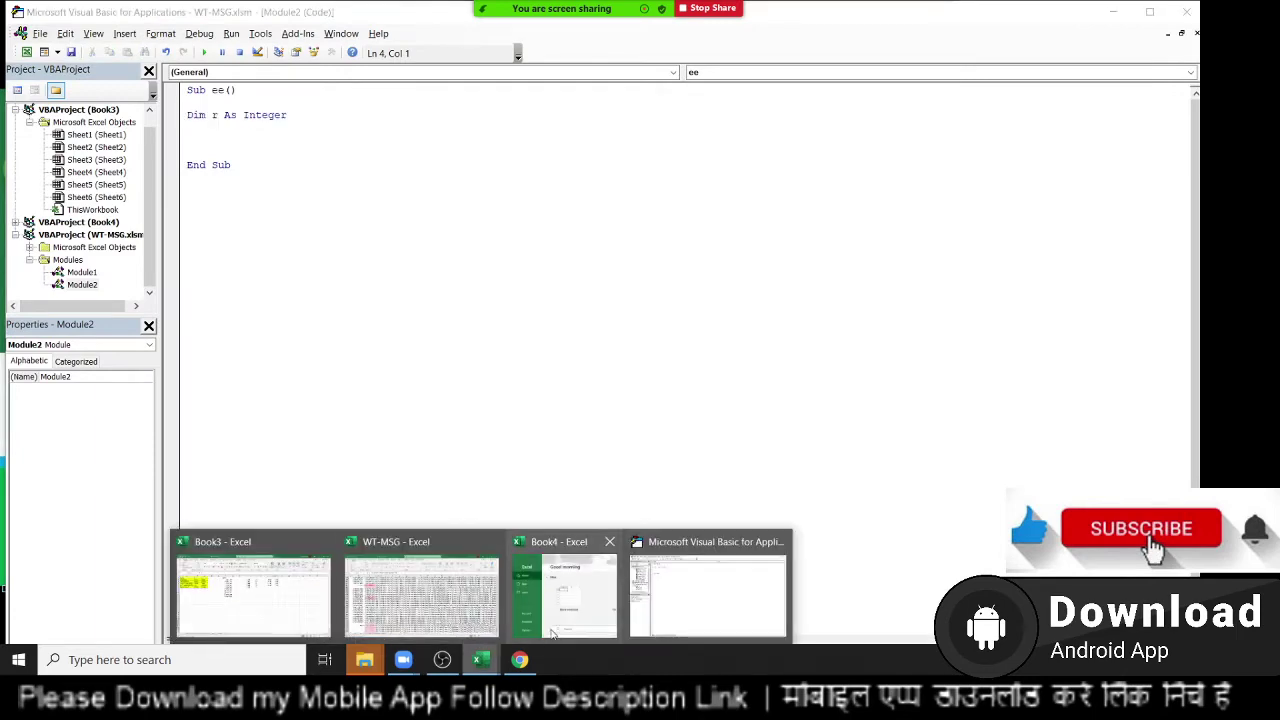
pyautogui.click(253, 595)
pyautogui.click(1181, 12)
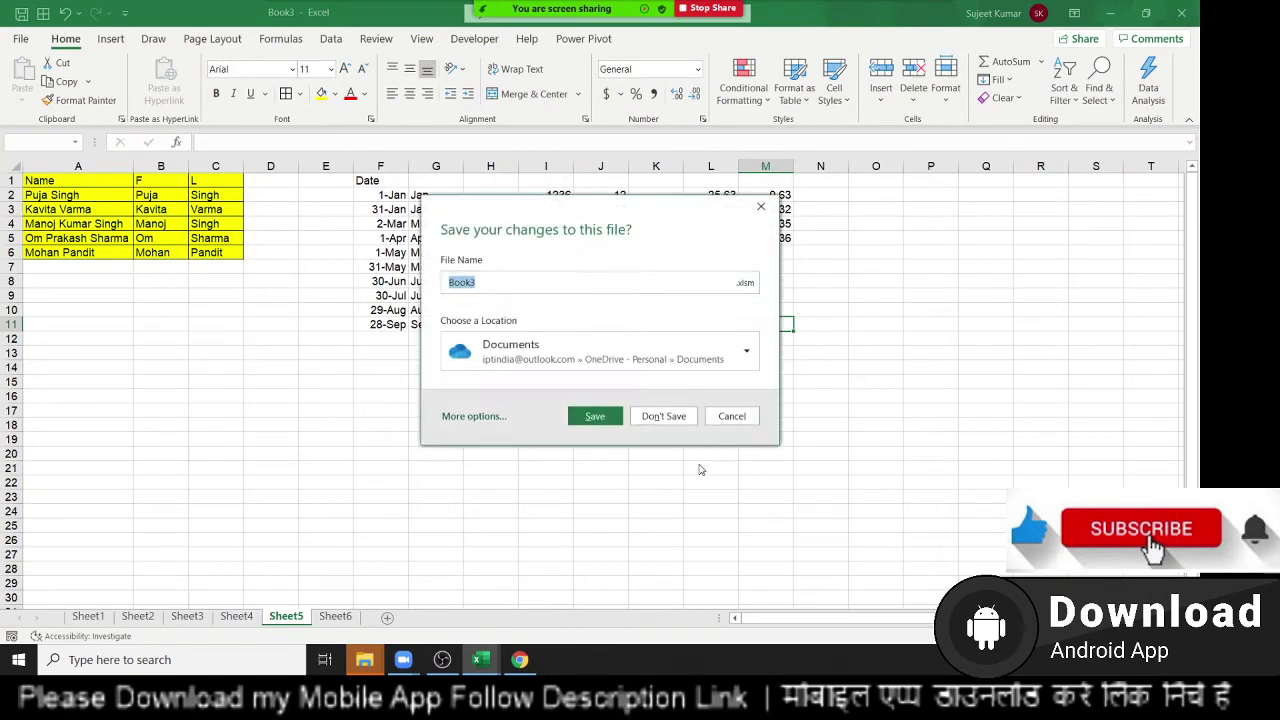
pyautogui.click(662, 413)
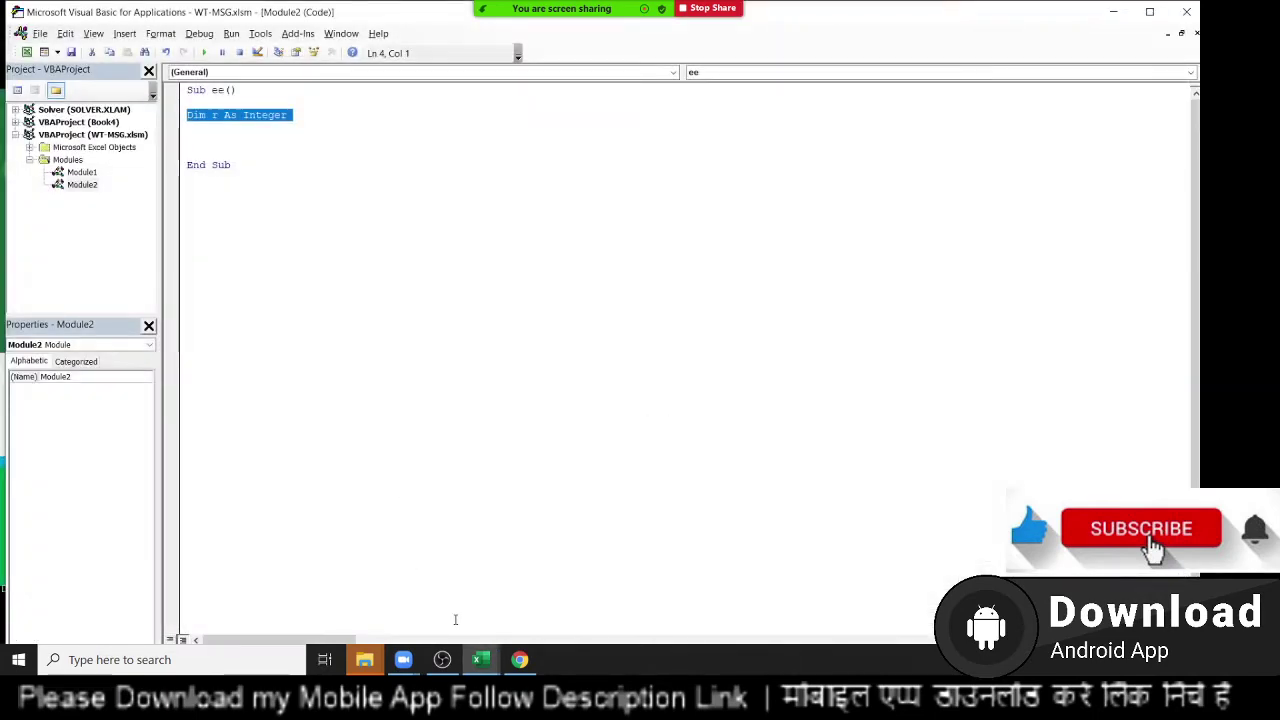
# Maximize the empty Book4 workbook and bring it to the front
pyautogui.click(481, 659)
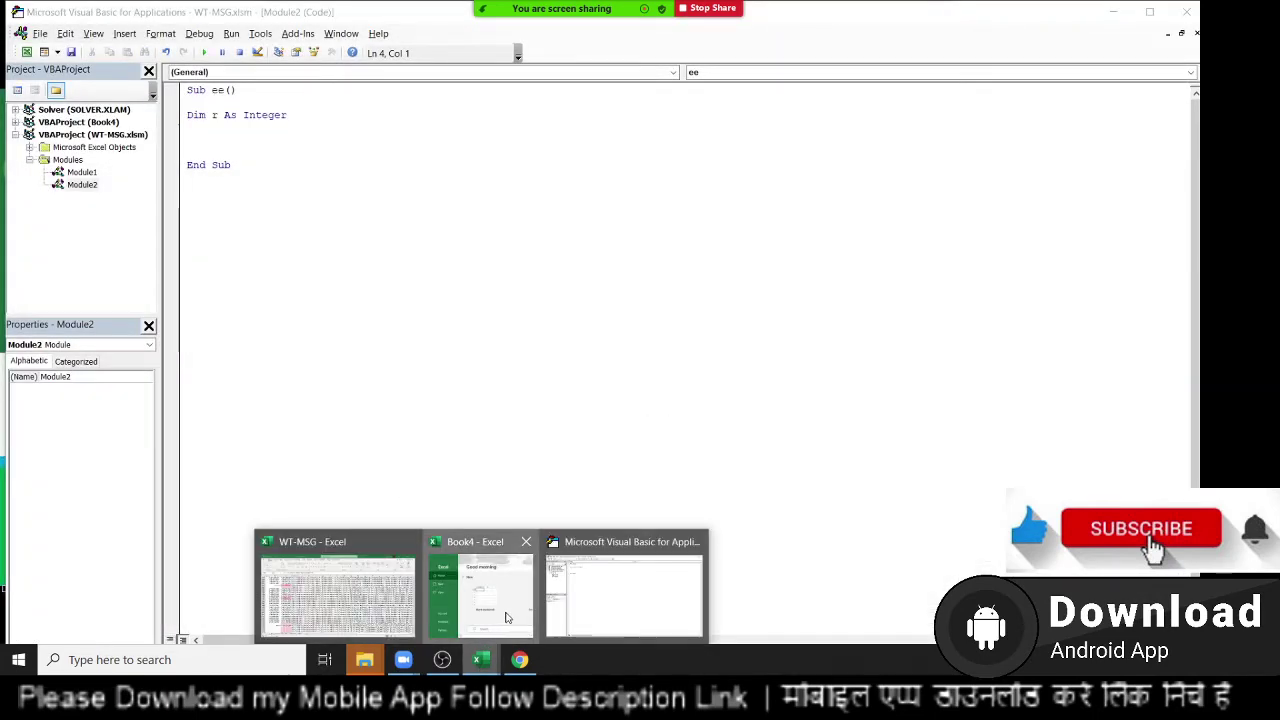
pyautogui.click(513, 622)
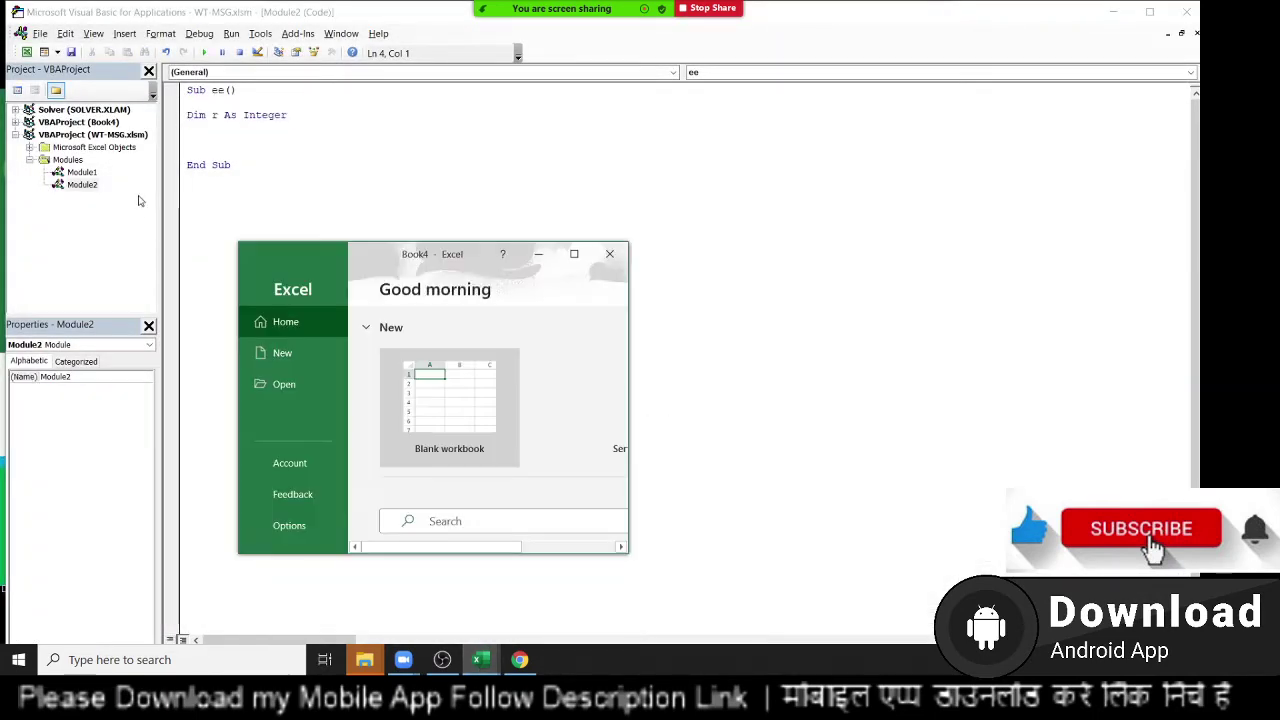
pyautogui.click(573, 254)
pyautogui.click(481, 663)
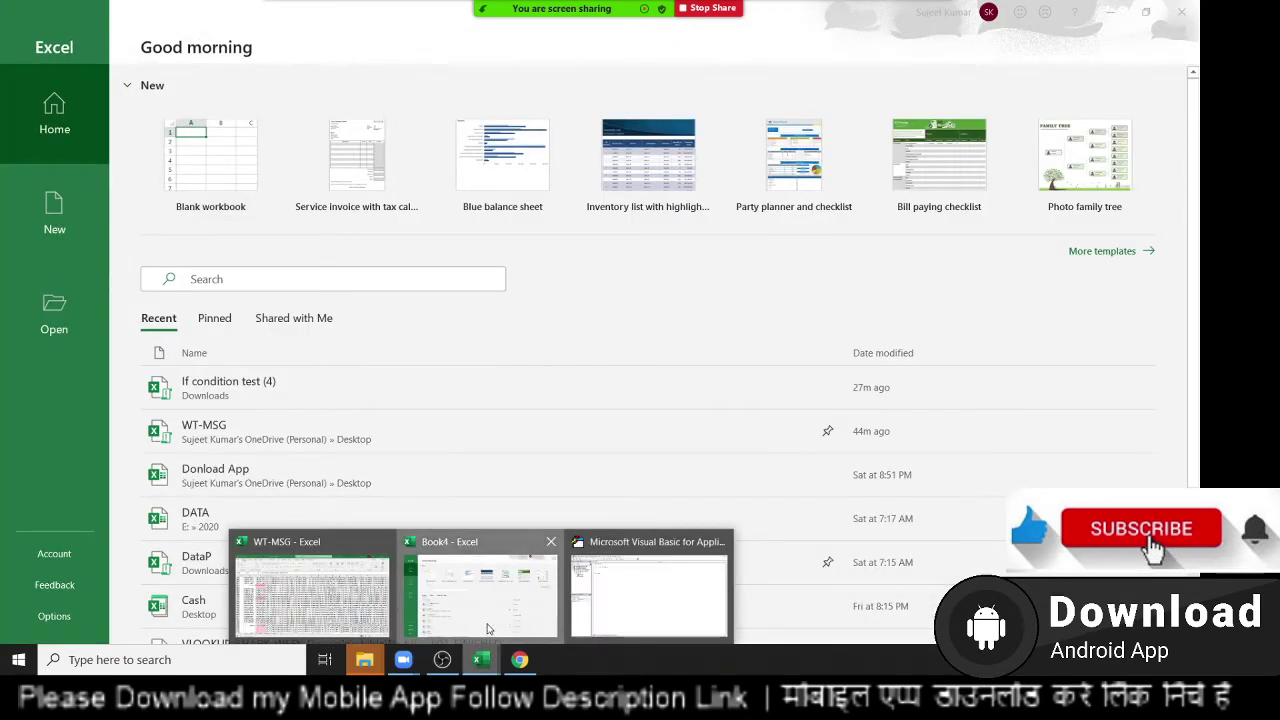
pyautogui.click(489, 629)
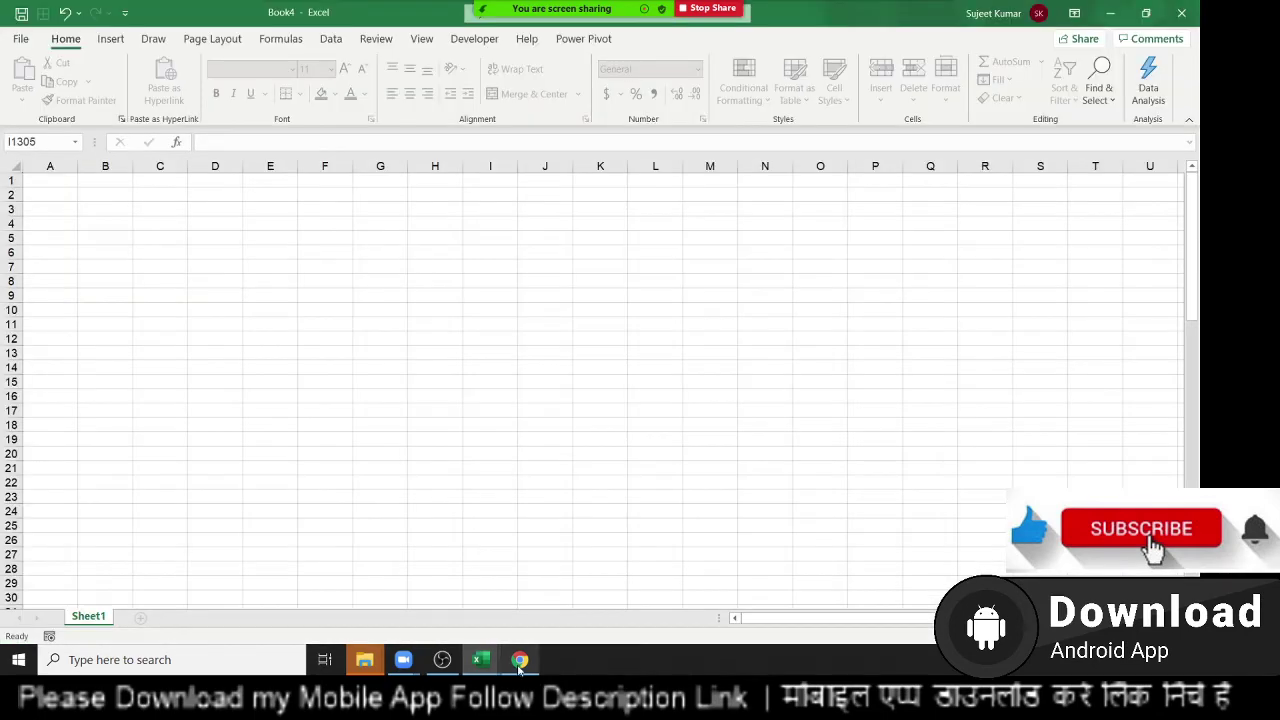
pyautogui.click(481, 660)
pyautogui.click(648, 585)
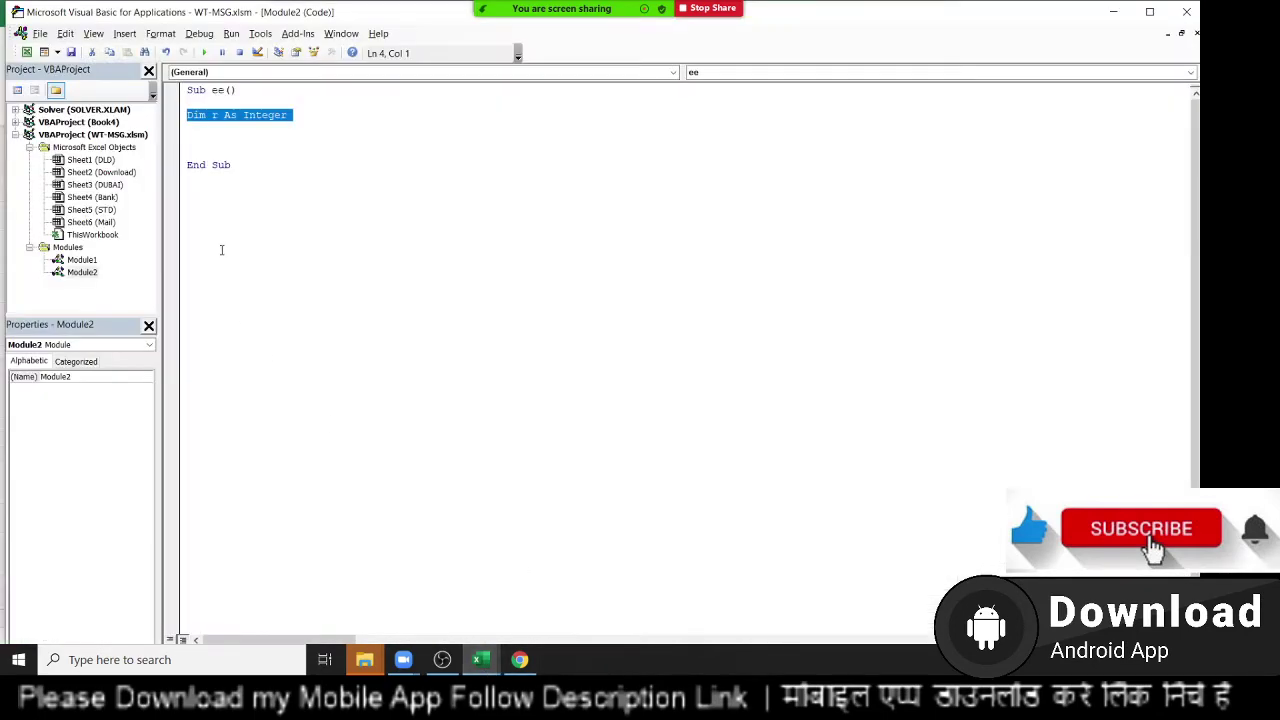
pyautogui.click(29, 135)
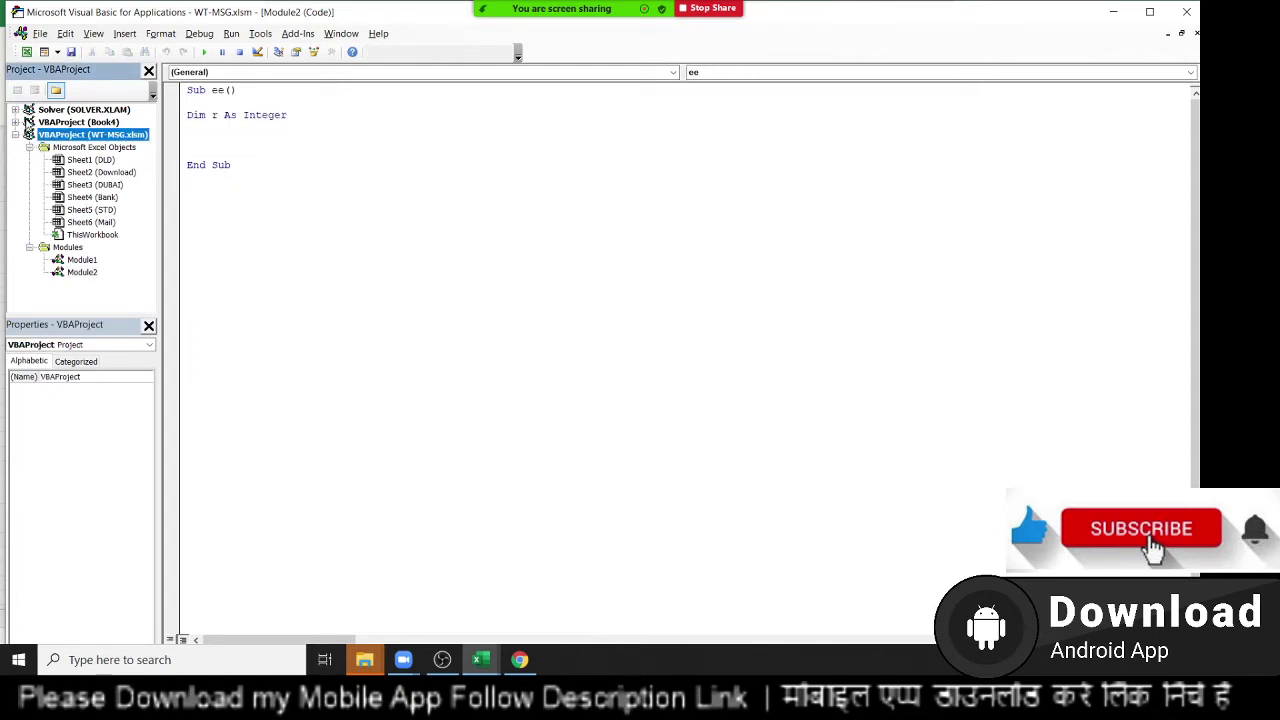
pyautogui.click(16, 122)
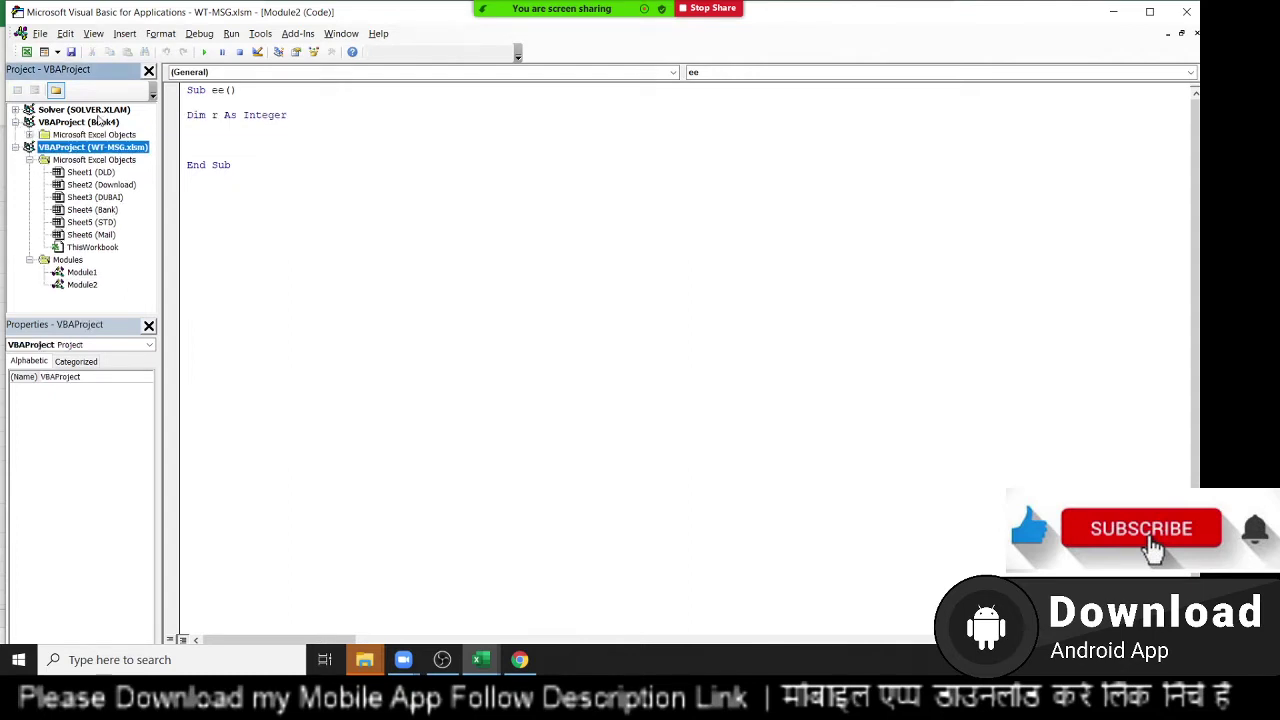
pyautogui.click(96, 135)
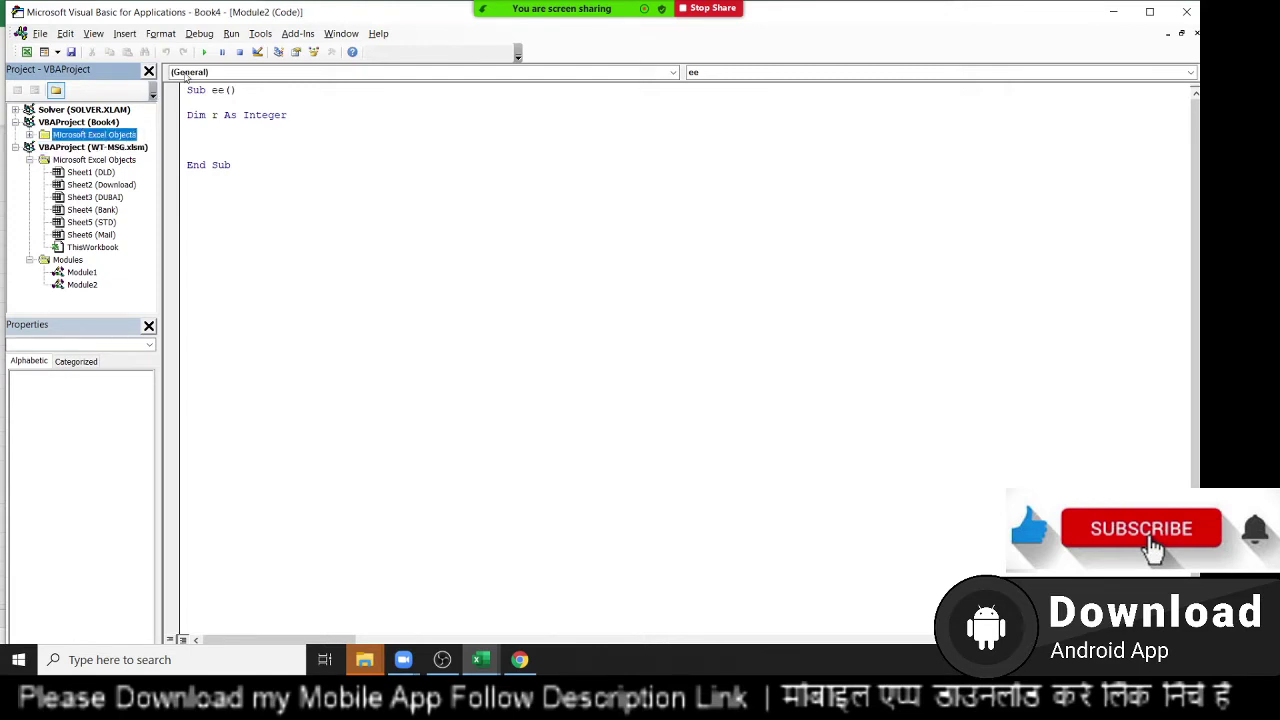
pyautogui.click(124, 33)
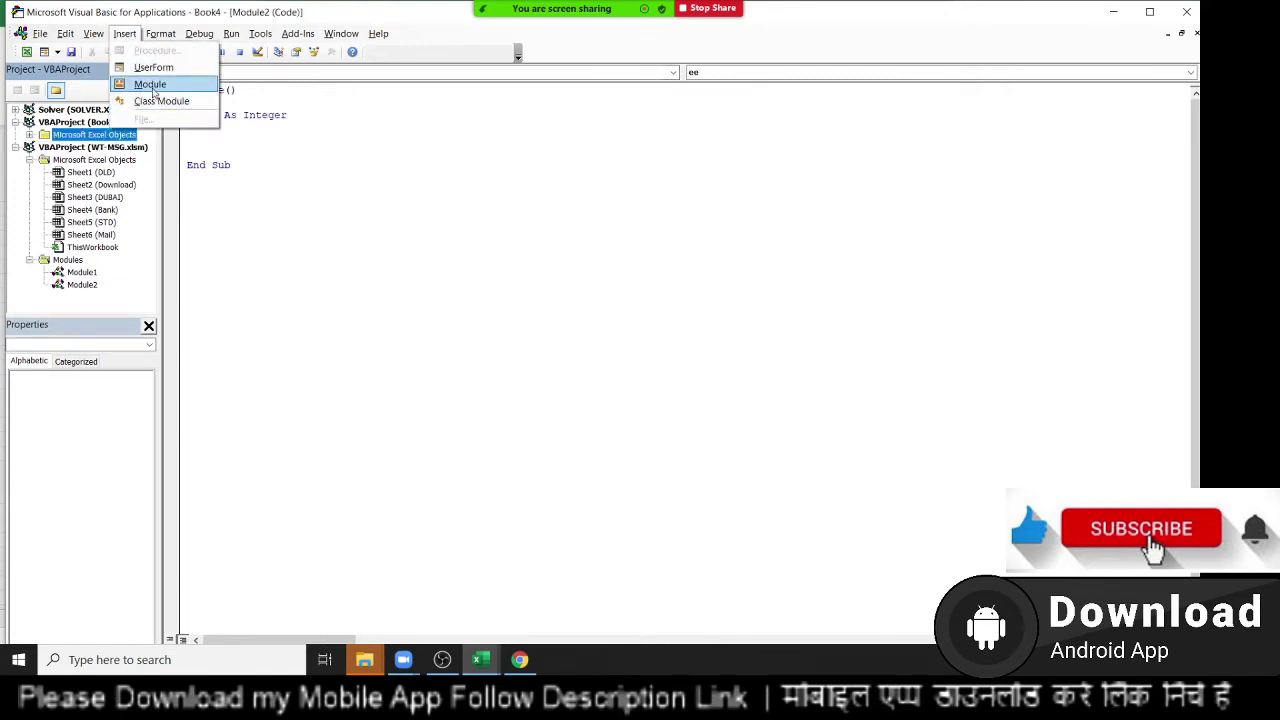
pyautogui.click(150, 85)
pyautogui.write('sub rr(')
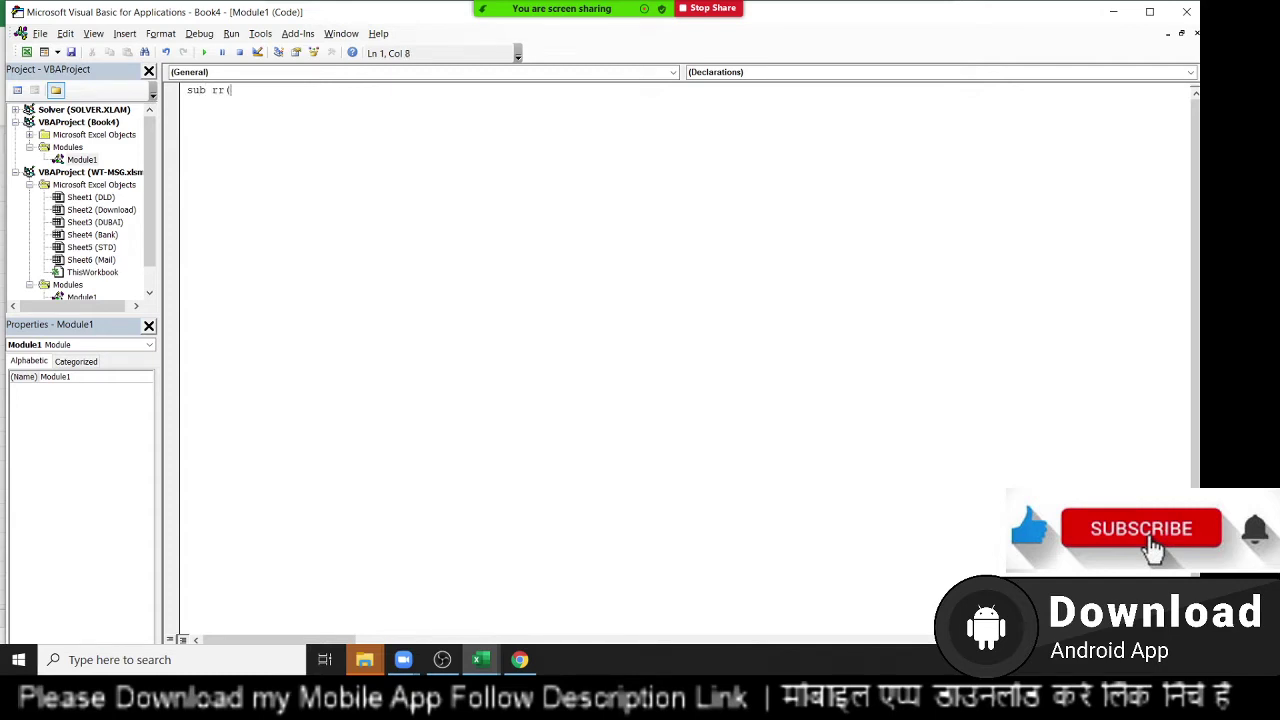
pyautogui.press('Return')
pyautogui.press('Return')
pyautogui.write('0+30')
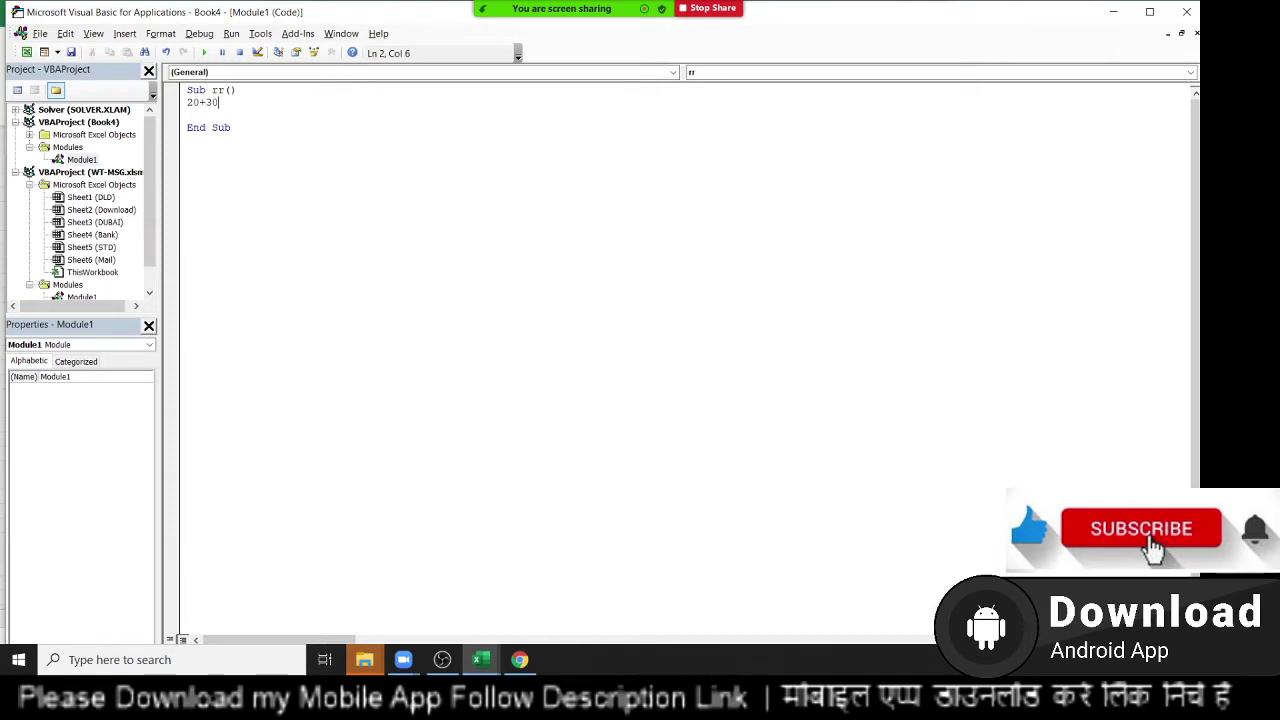
pyautogui.click(548, 18)
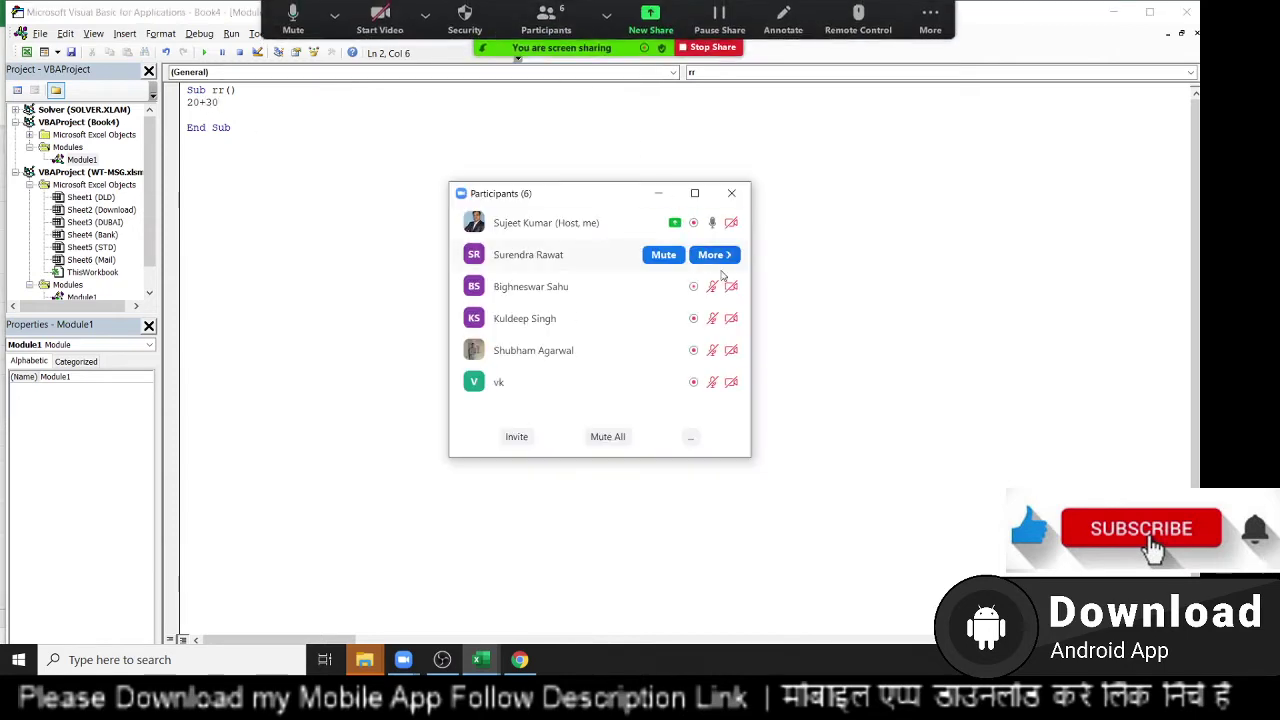
pyautogui.click(713, 254)
pyautogui.click(787, 332)
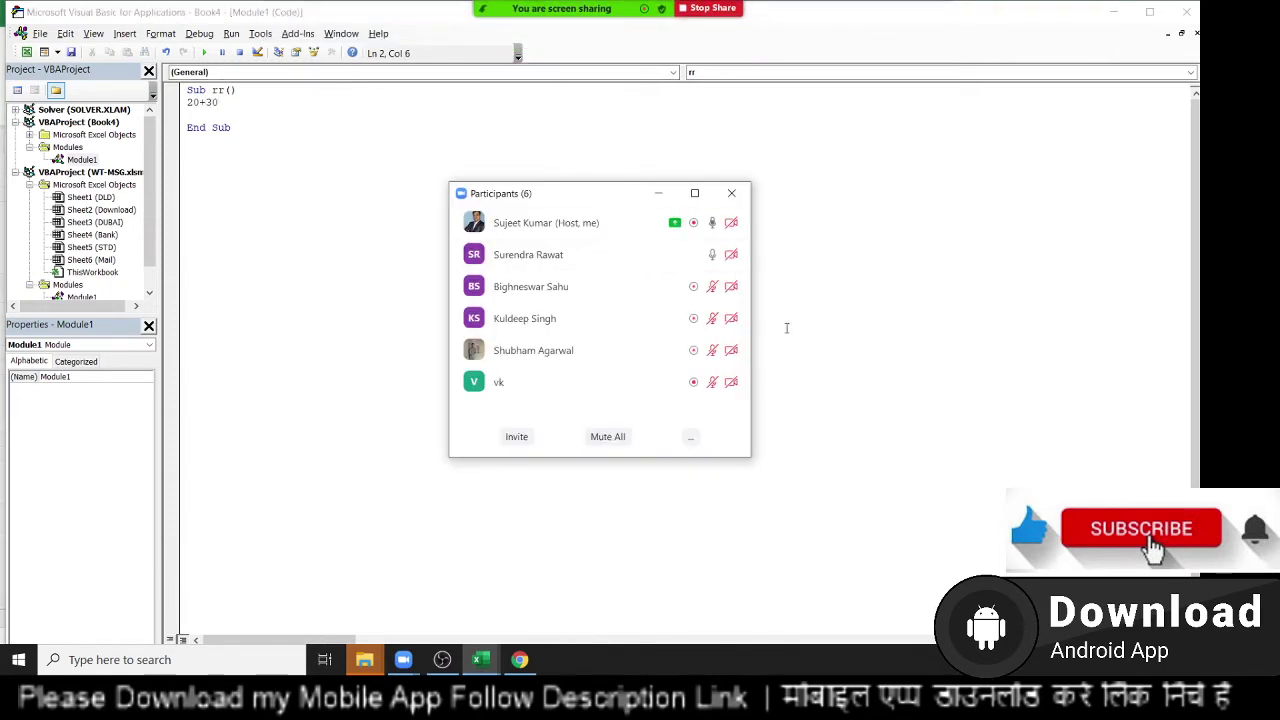
pyautogui.click(731, 193)
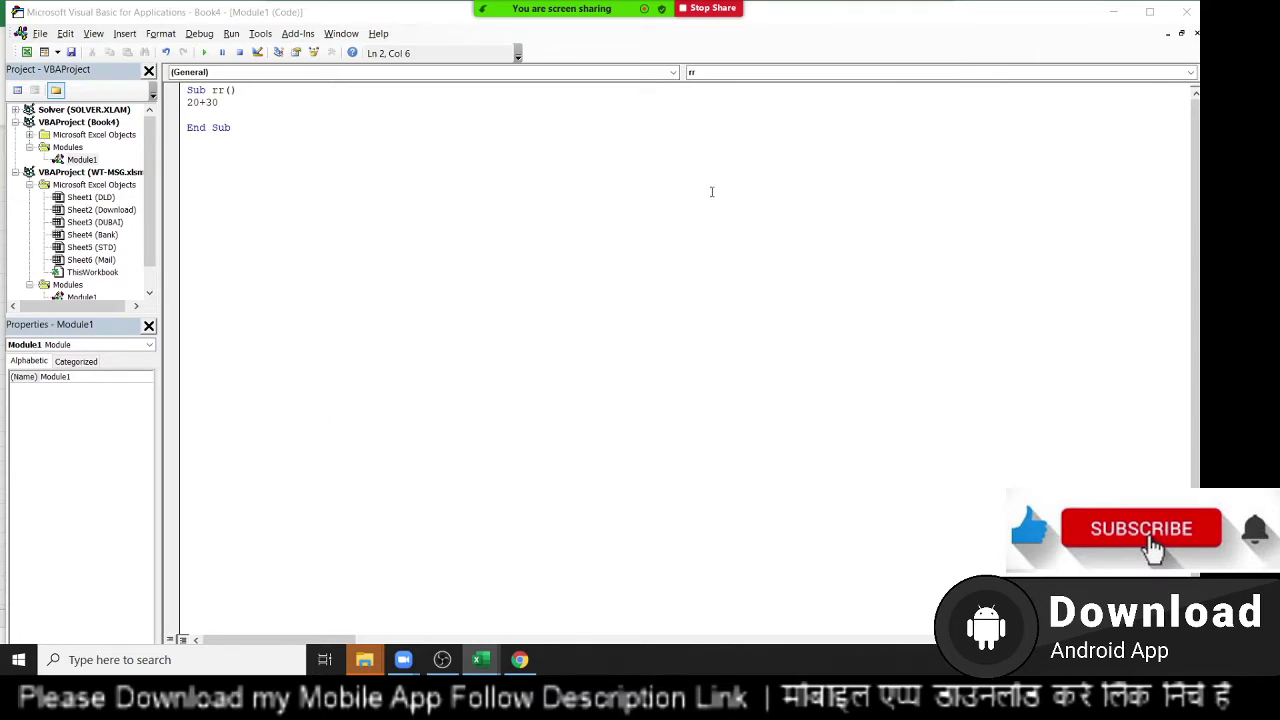
pyautogui.click(187, 102)
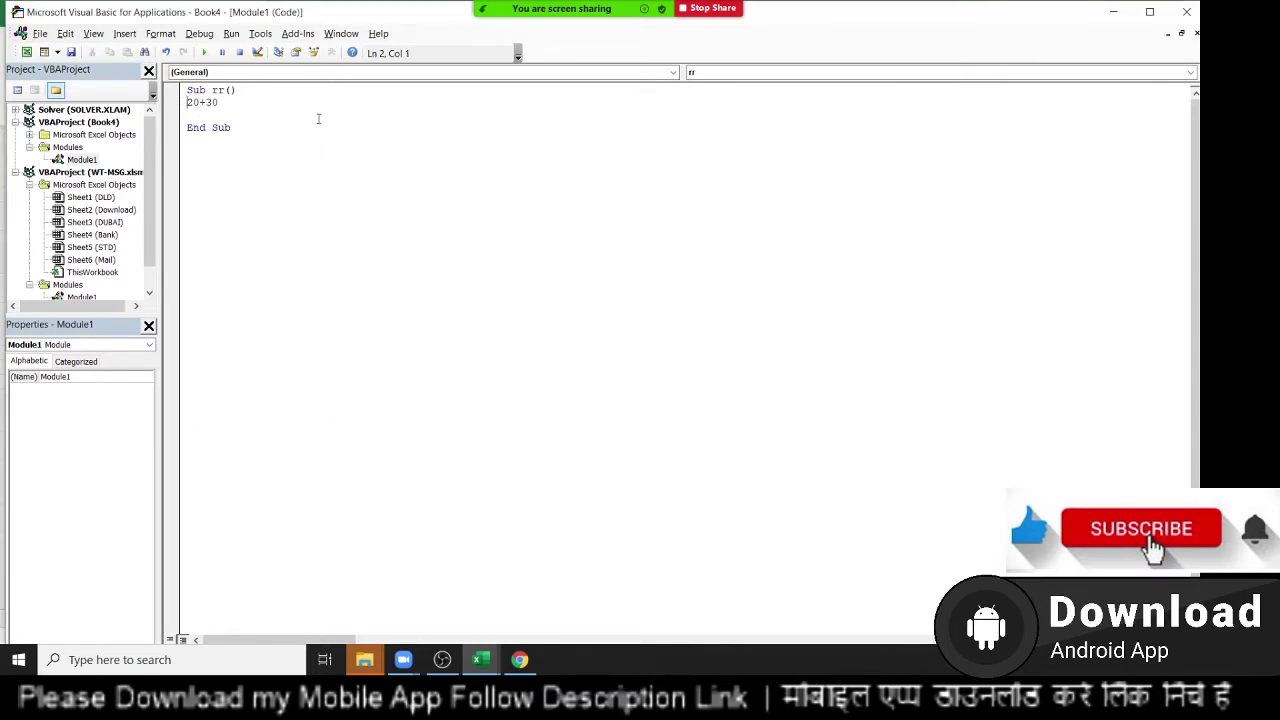
# Change line 2 of Sub rr to Range("A1").Value = 20 + 30
pyautogui.write('r')
pyautogui.write('ange("')
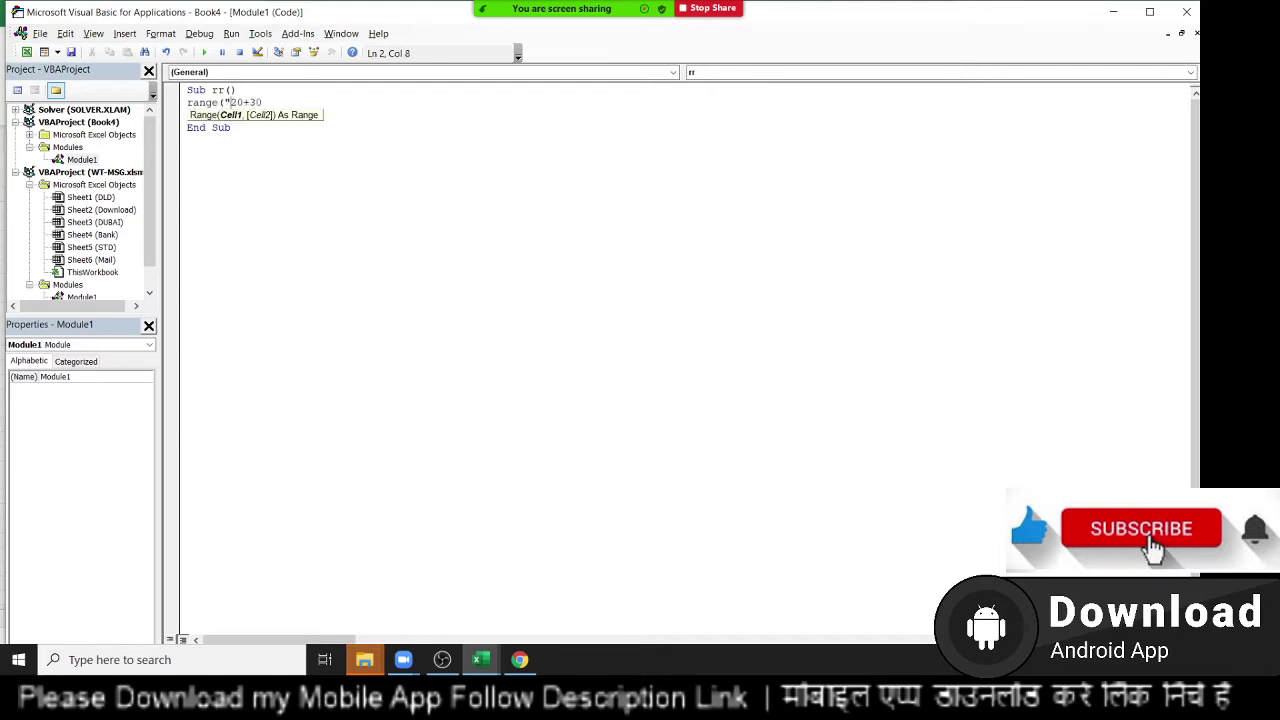
pyautogui.write('A')
pyautogui.write('1"')
pyautogui.write(').v')
pyautogui.write('alu')
pyautogui.write('e =')
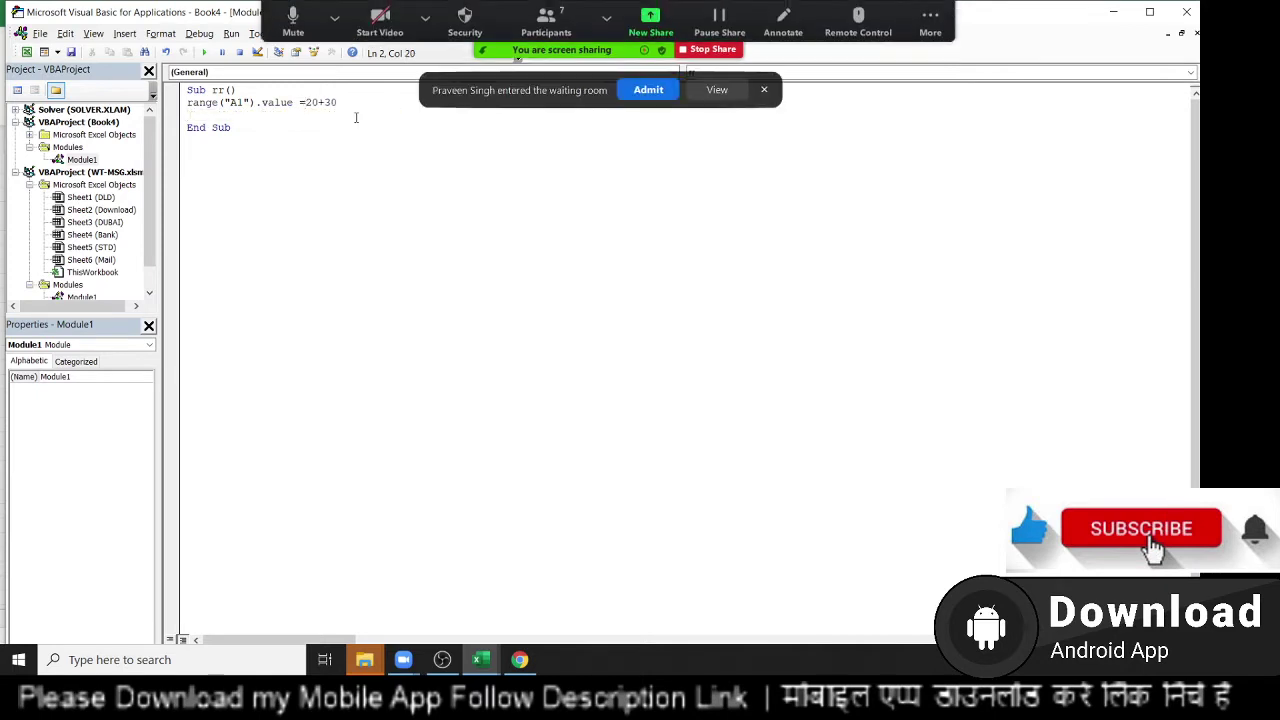
pyautogui.click(340, 140)
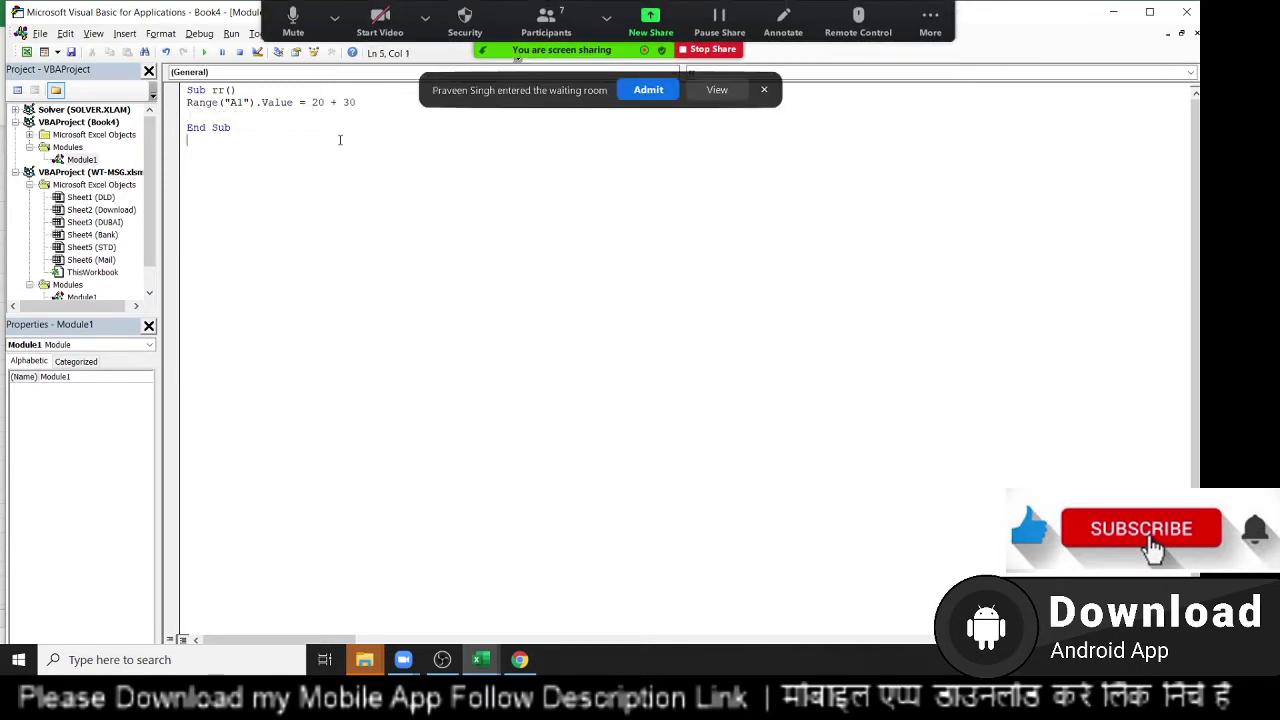
# Admit the waiting participant to the meeting and glance at the participants list
pyautogui.click(638, 92)
pyautogui.click(546, 22)
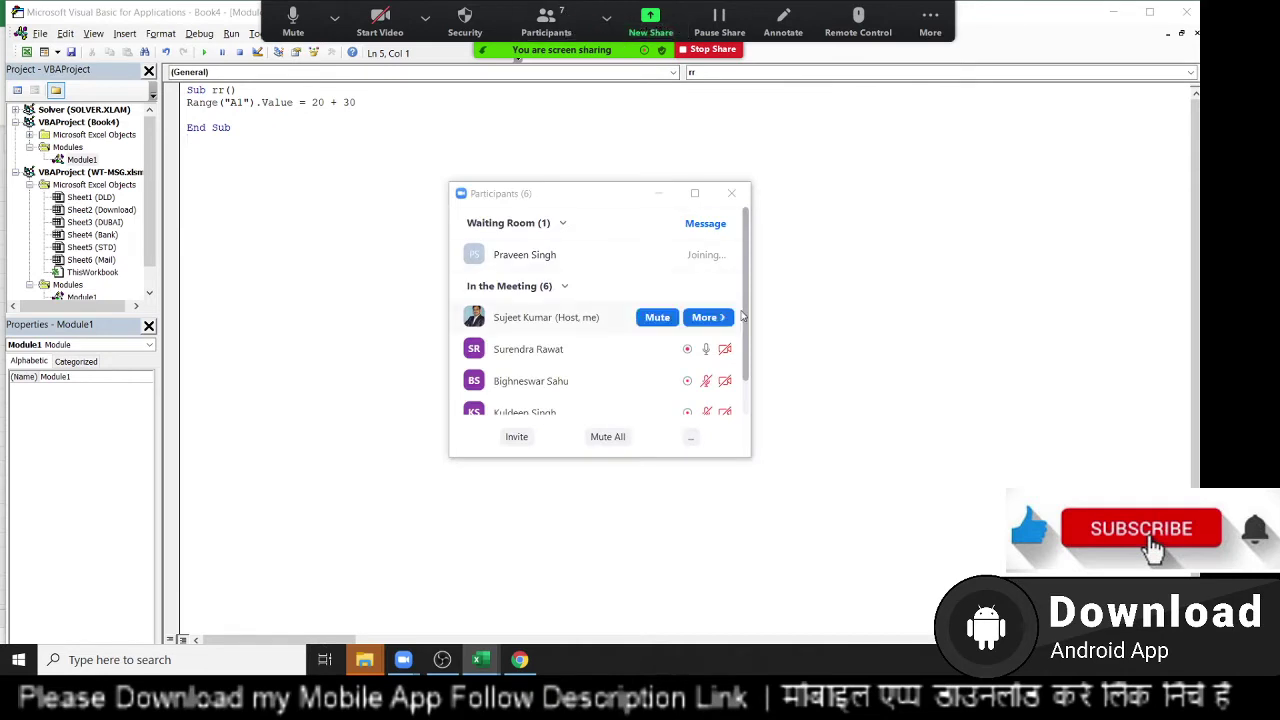
pyautogui.click(732, 193)
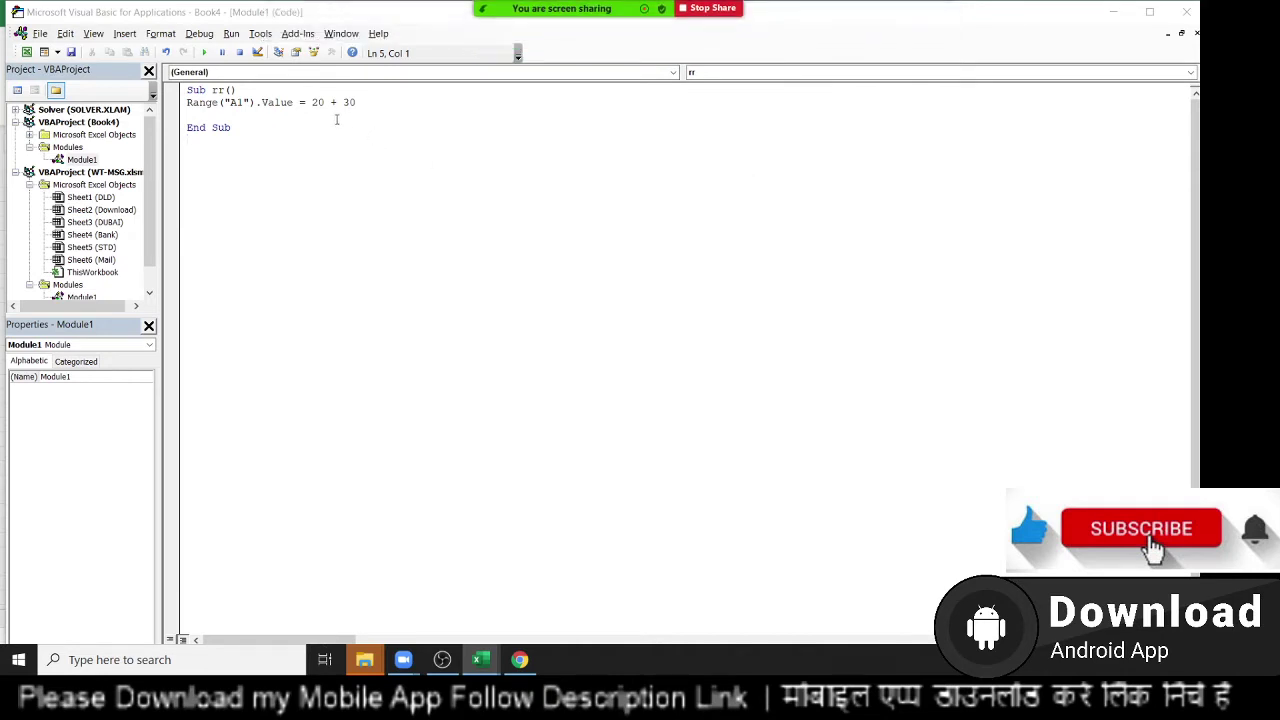
pyautogui.click(239, 126)
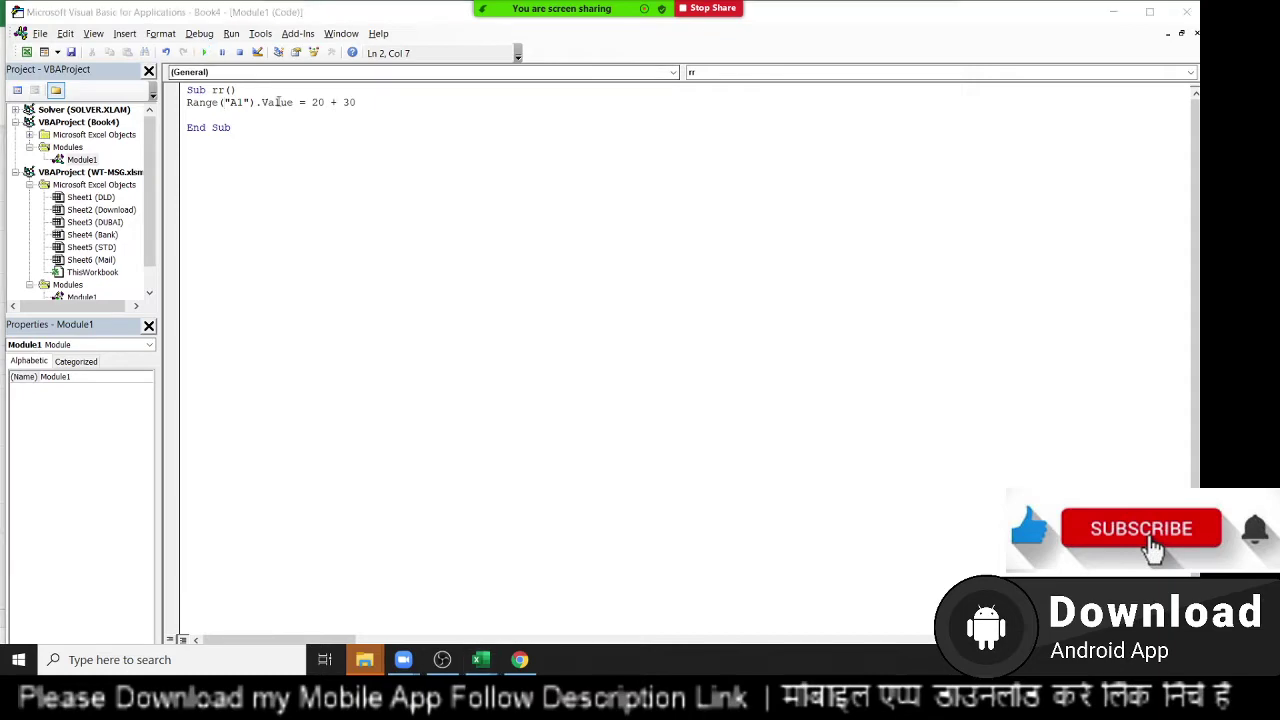
# Bring the WT-MSG workbook forward, select cell A2, then minimize it
pyautogui.hotkey('alt', 'Tab')
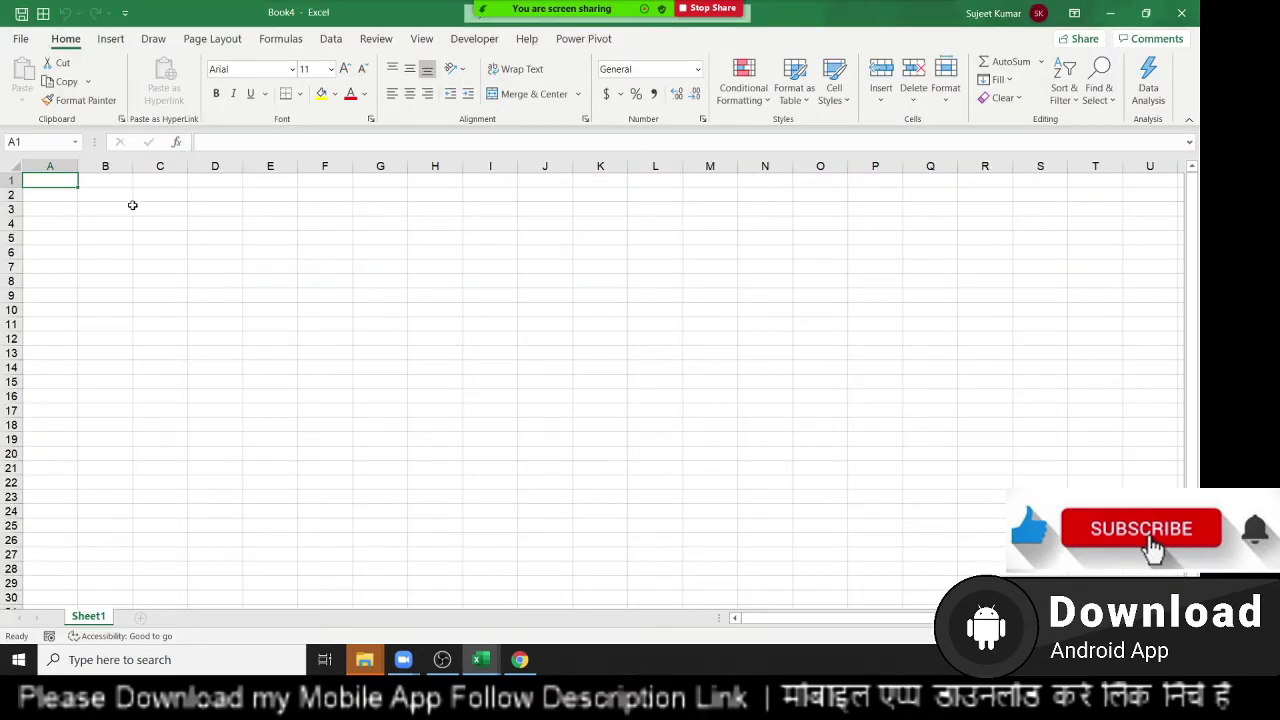
pyautogui.click(481, 659)
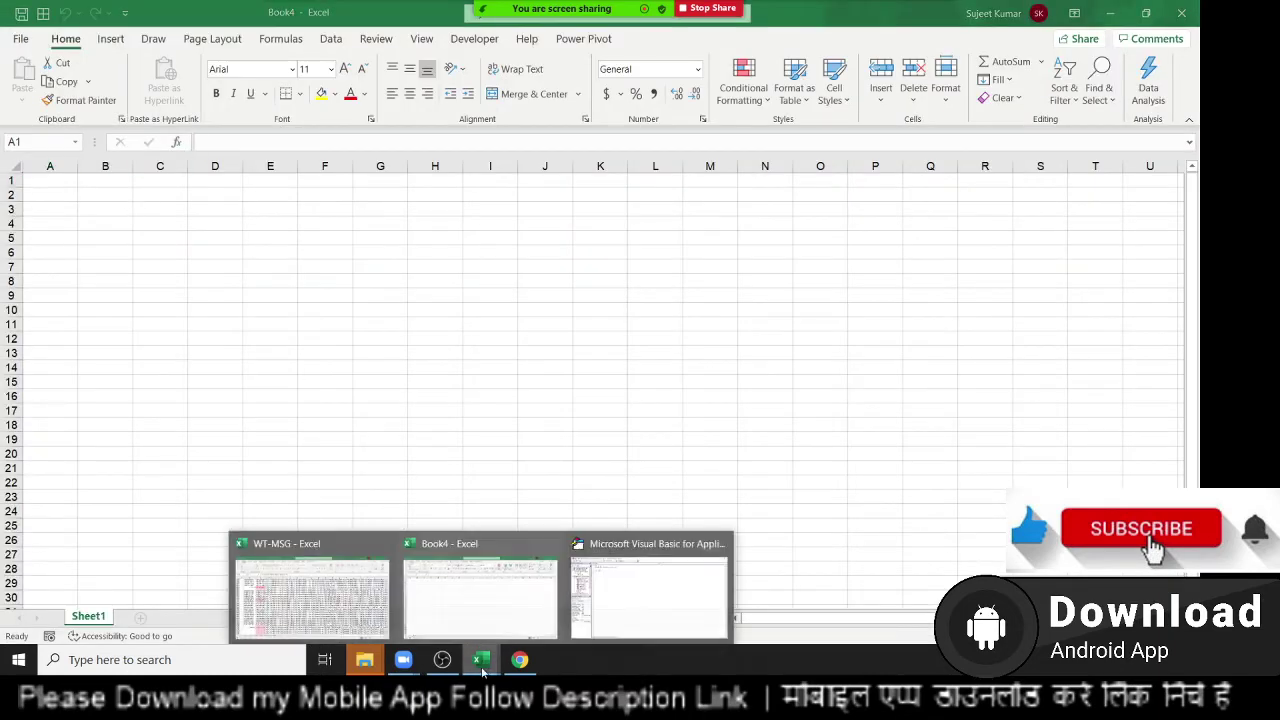
pyautogui.click(314, 620)
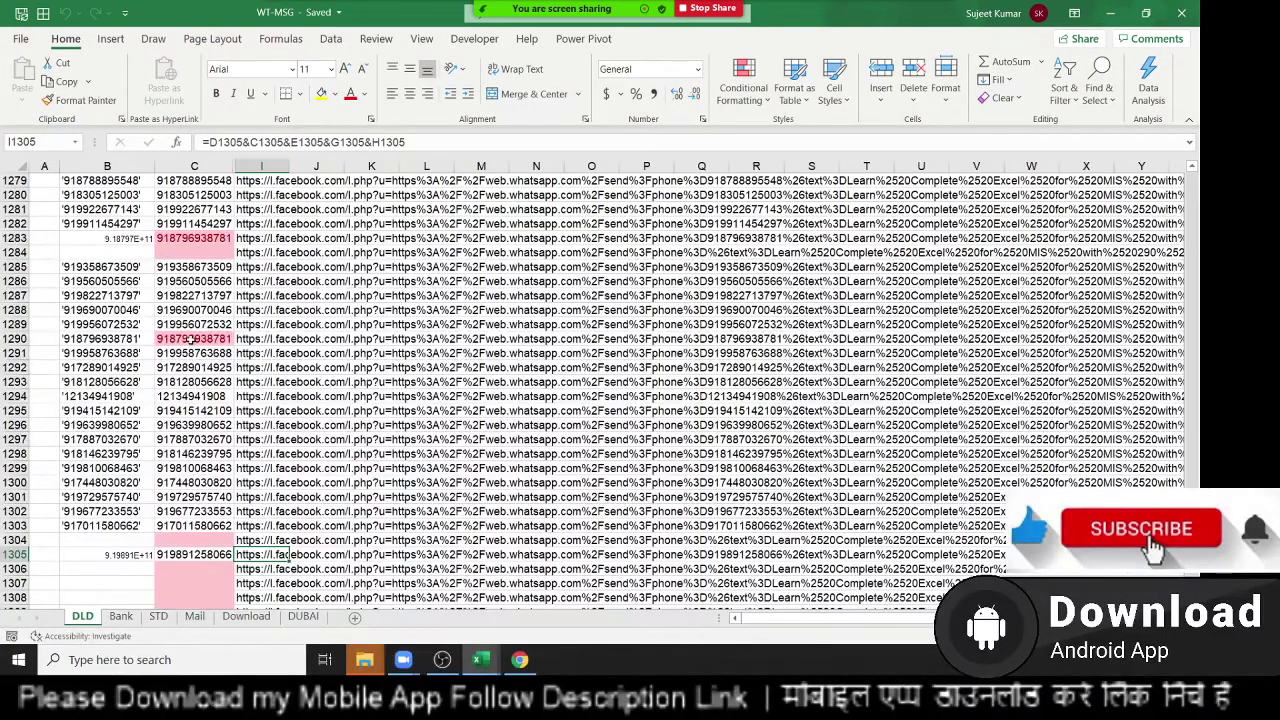
pyautogui.moveTo(1194, 472); pyautogui.dragTo(1193, 172)
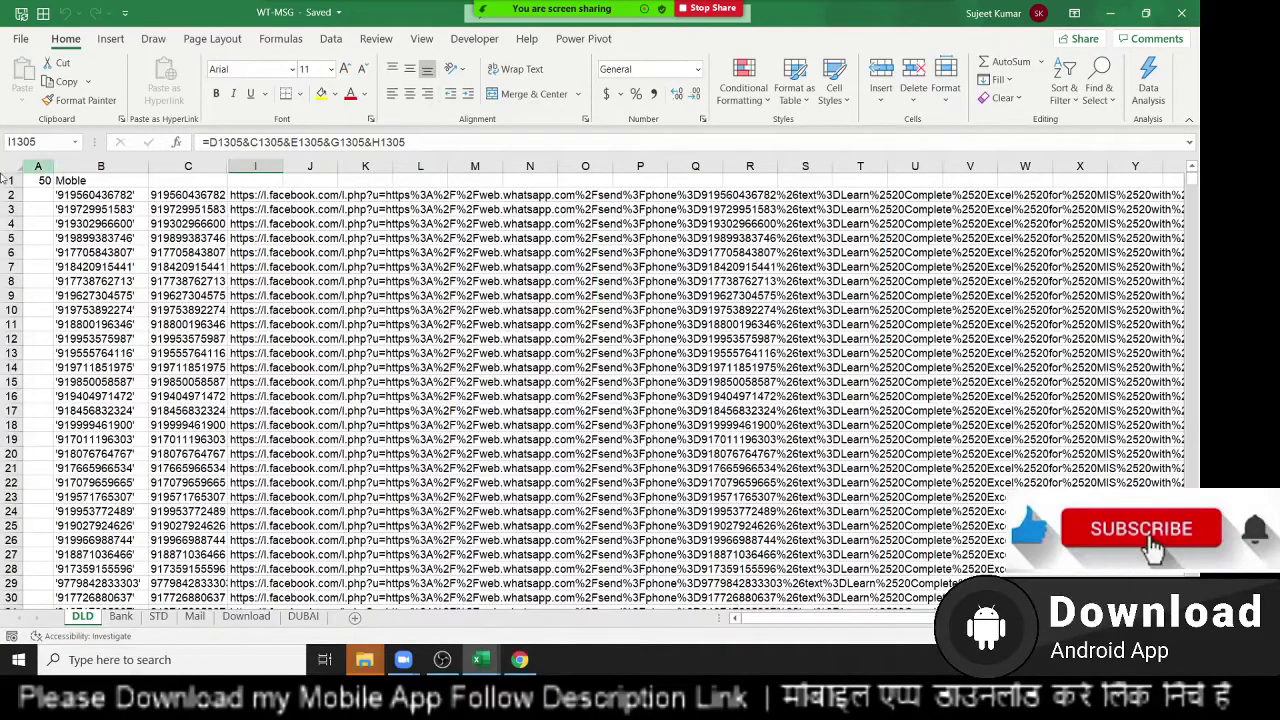
pyautogui.click(48, 195)
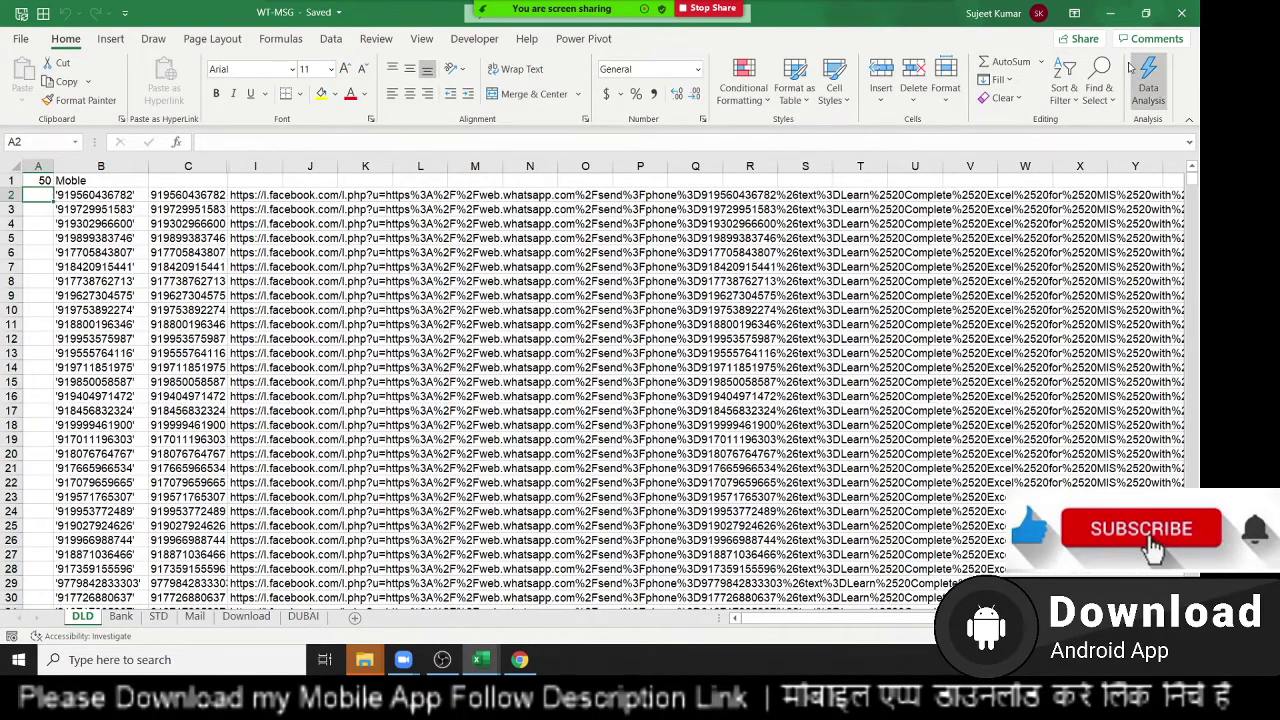
pyautogui.click(1110, 13)
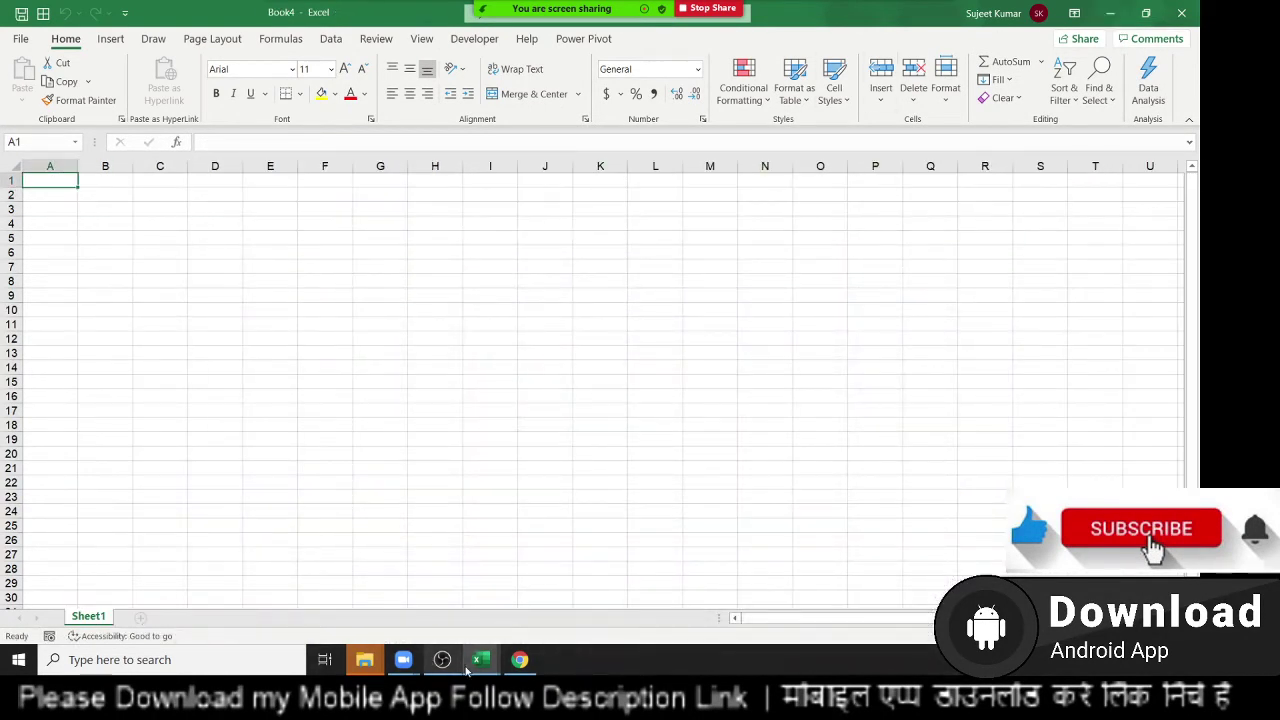
# Bring up the rr macro code, then hide the editor to view Book4's cell A1
pyautogui.moveTo(480, 659)
pyautogui.click(612, 598)
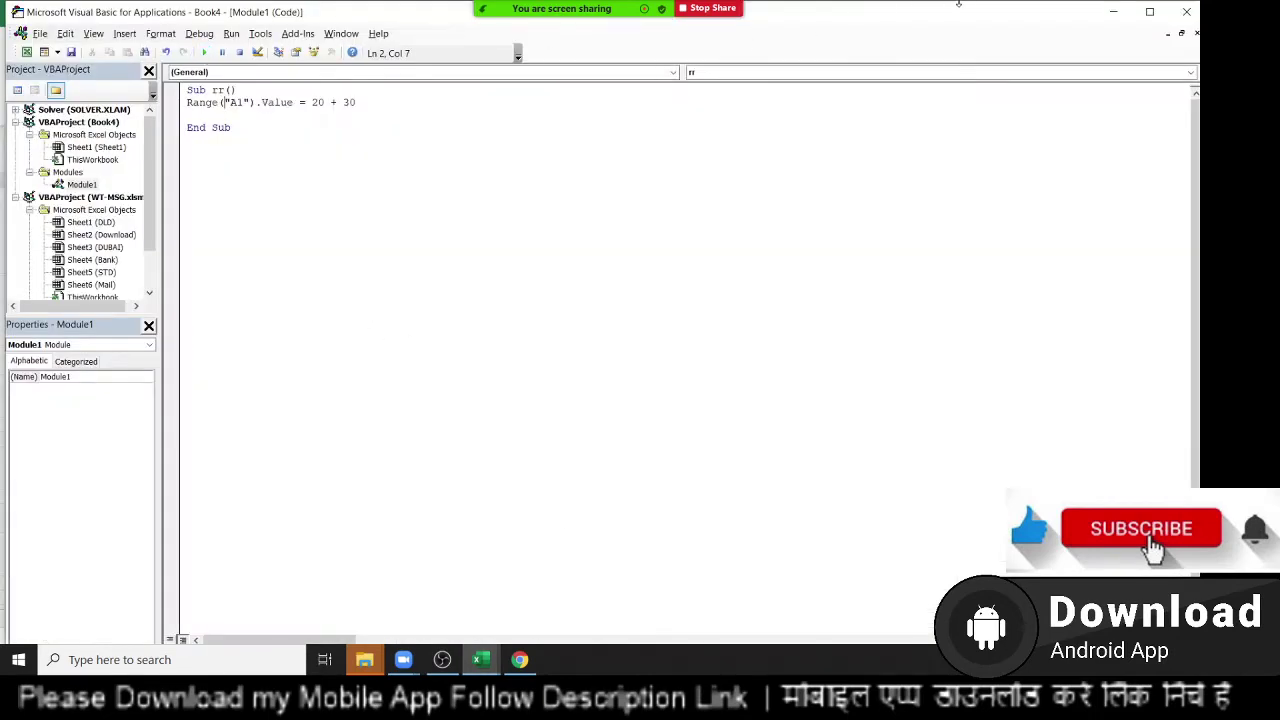
pyautogui.click(1113, 11)
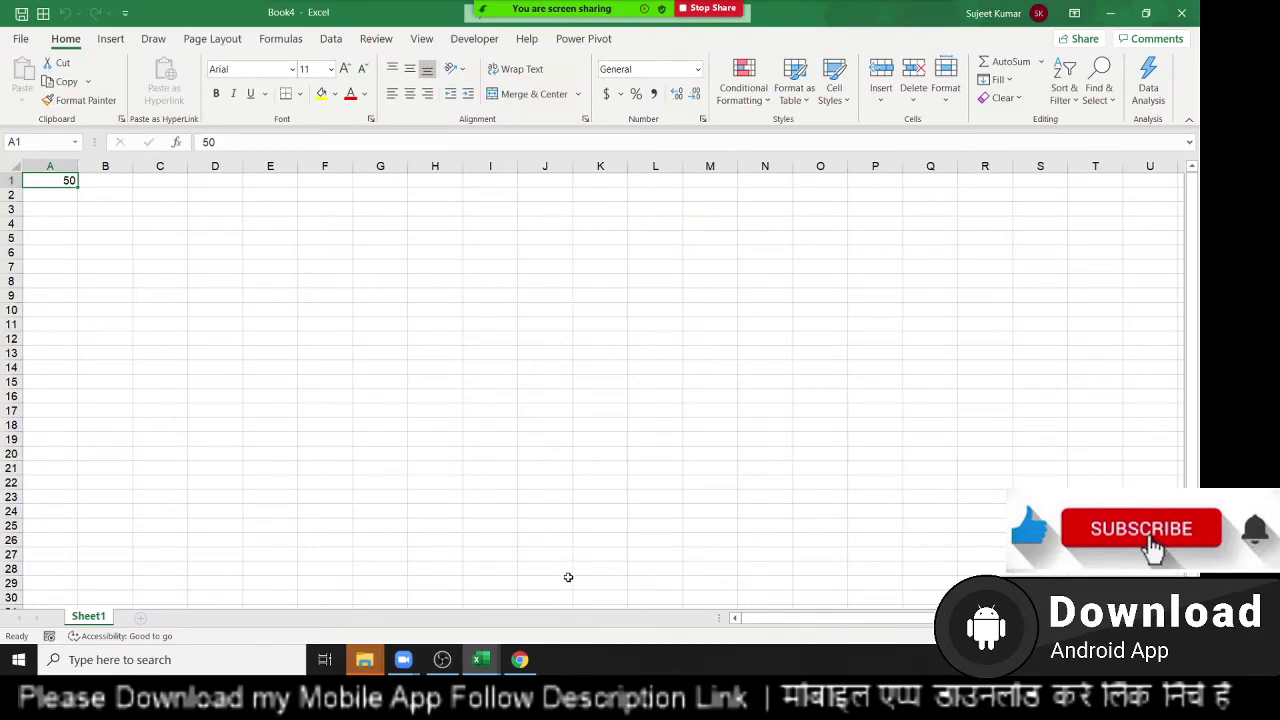
# Select A1 in WT-MSG, minimize it, and clear the 50 from Book4's cell A1
pyautogui.moveTo(488, 665)
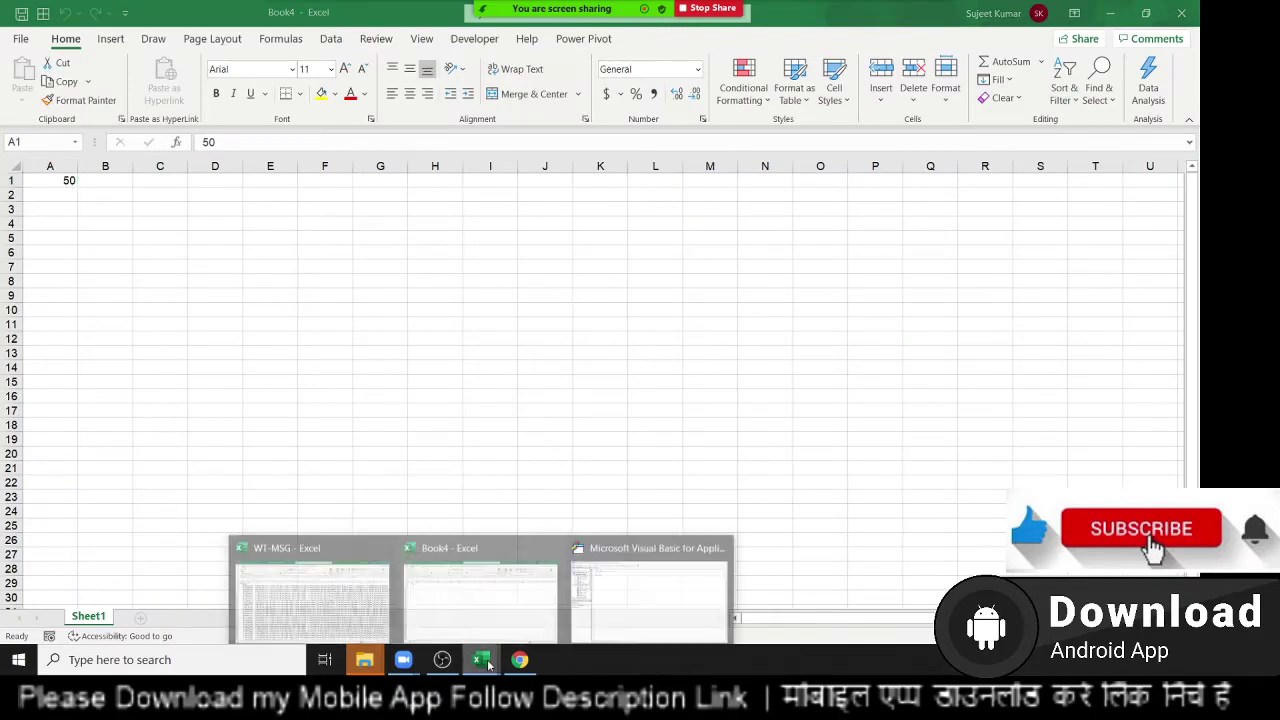
pyautogui.click(310, 590)
pyautogui.click(44, 181)
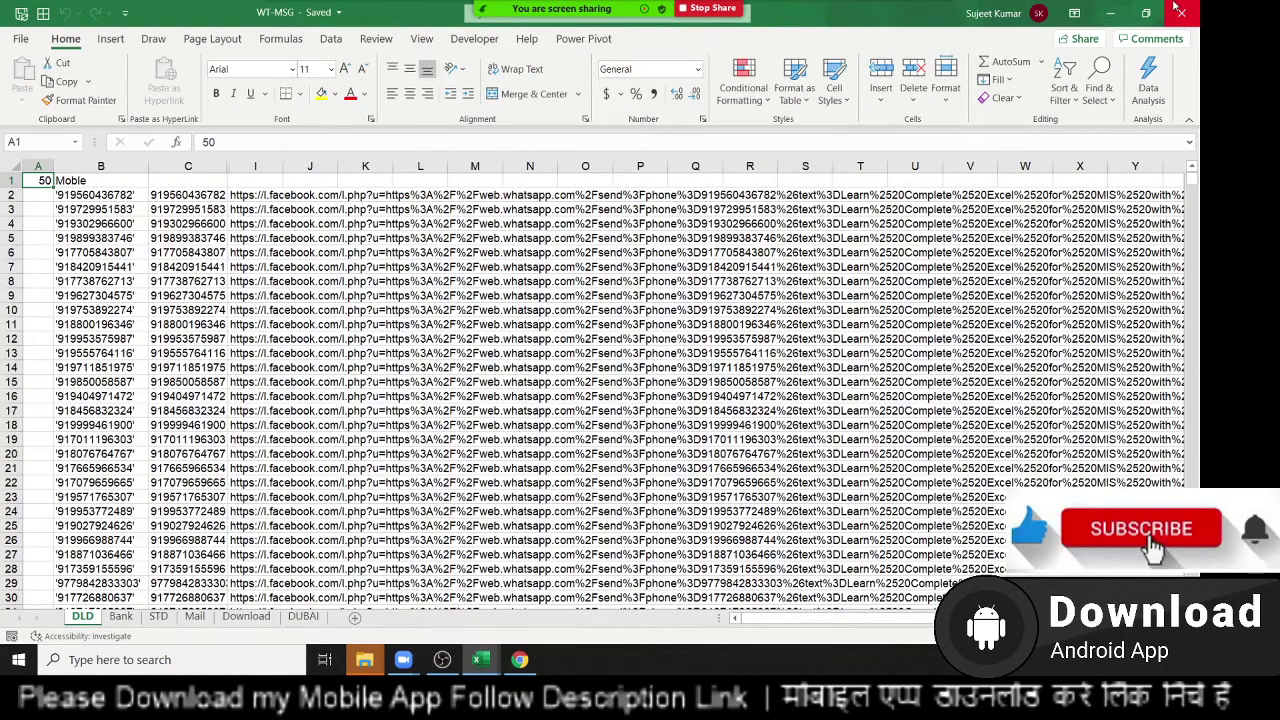
pyautogui.click(1112, 16)
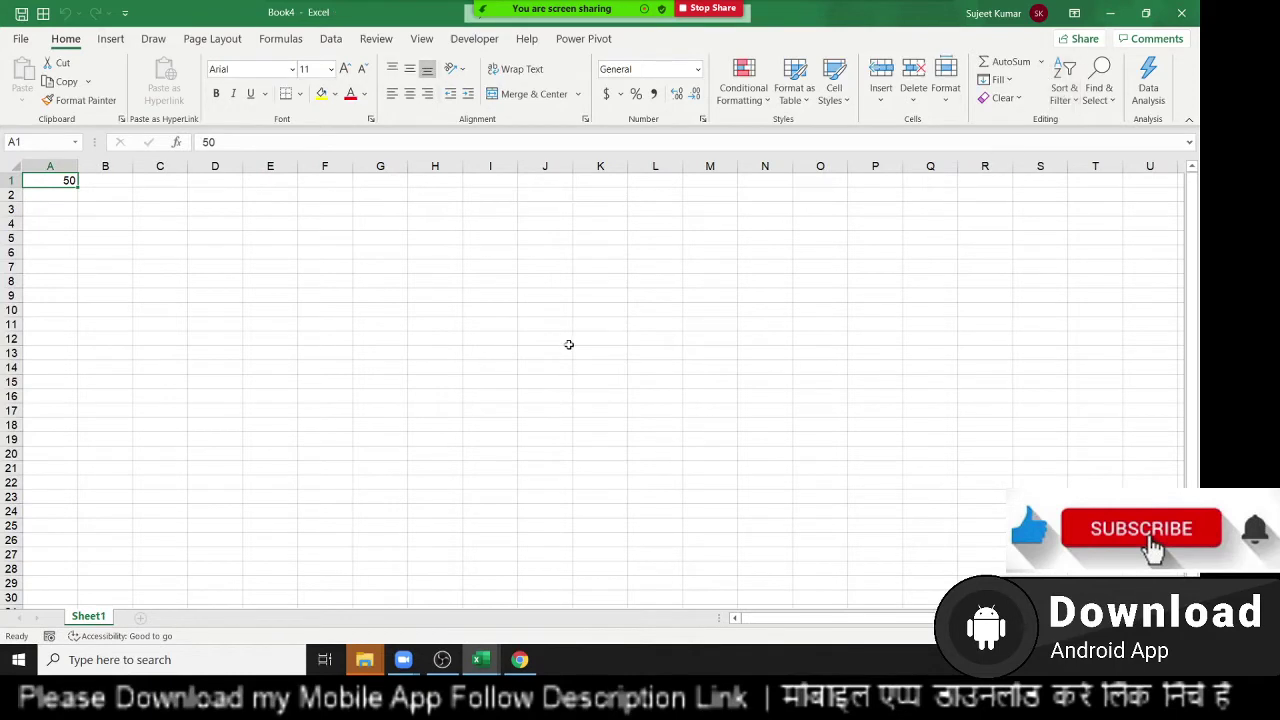
pyautogui.press('Delete')
# Change line 2 of Sub rr to d = 20 + 30
pyautogui.moveTo(503, 650)
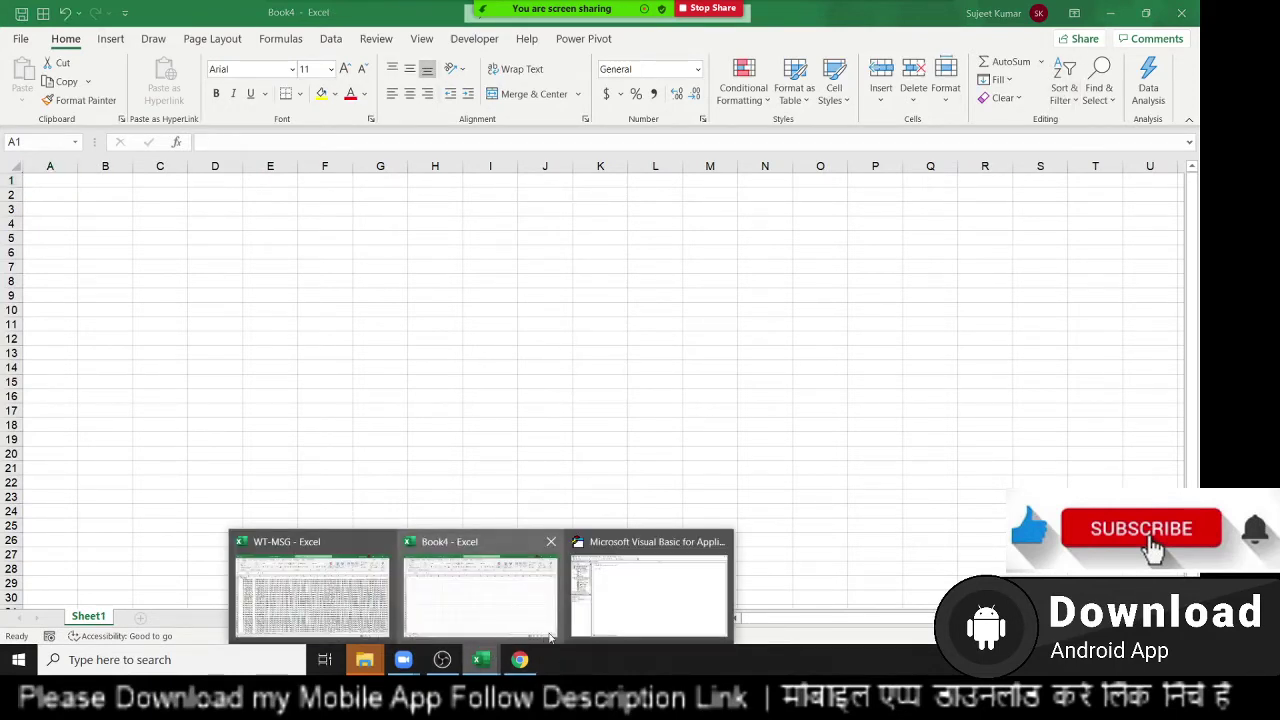
pyautogui.click(592, 606)
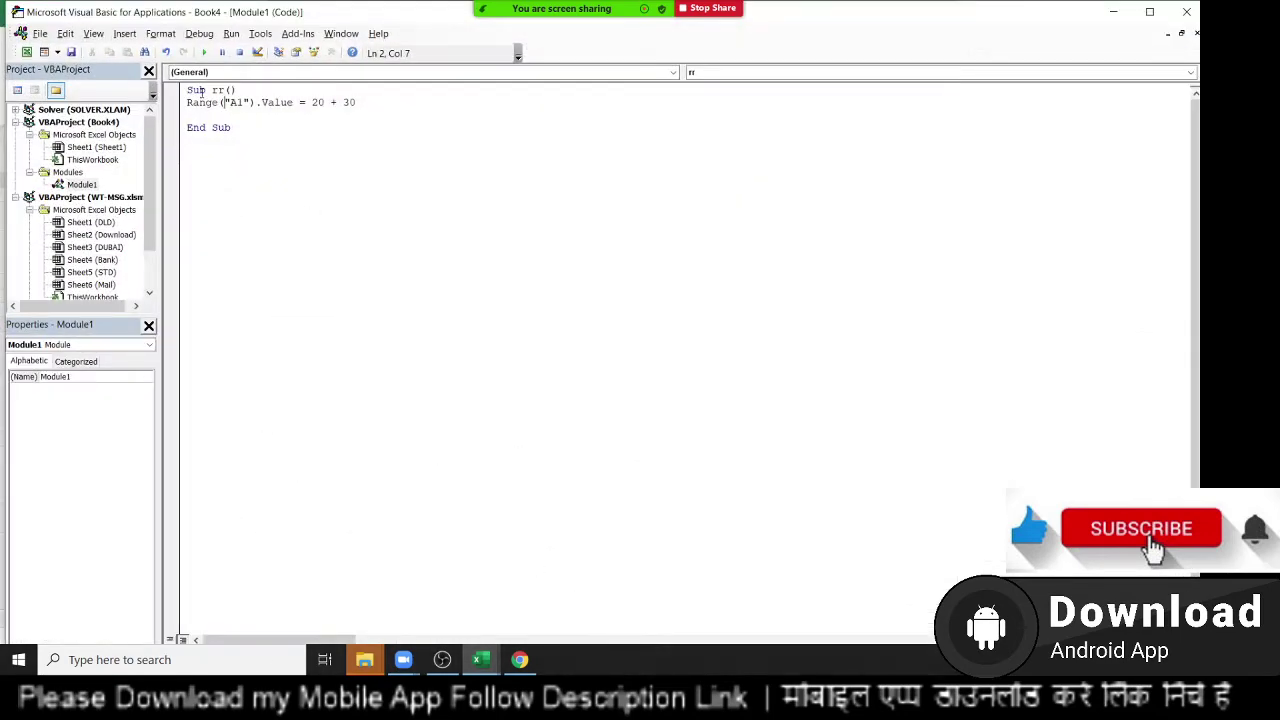
pyautogui.moveTo(188, 102); pyautogui.dragTo(357, 102)
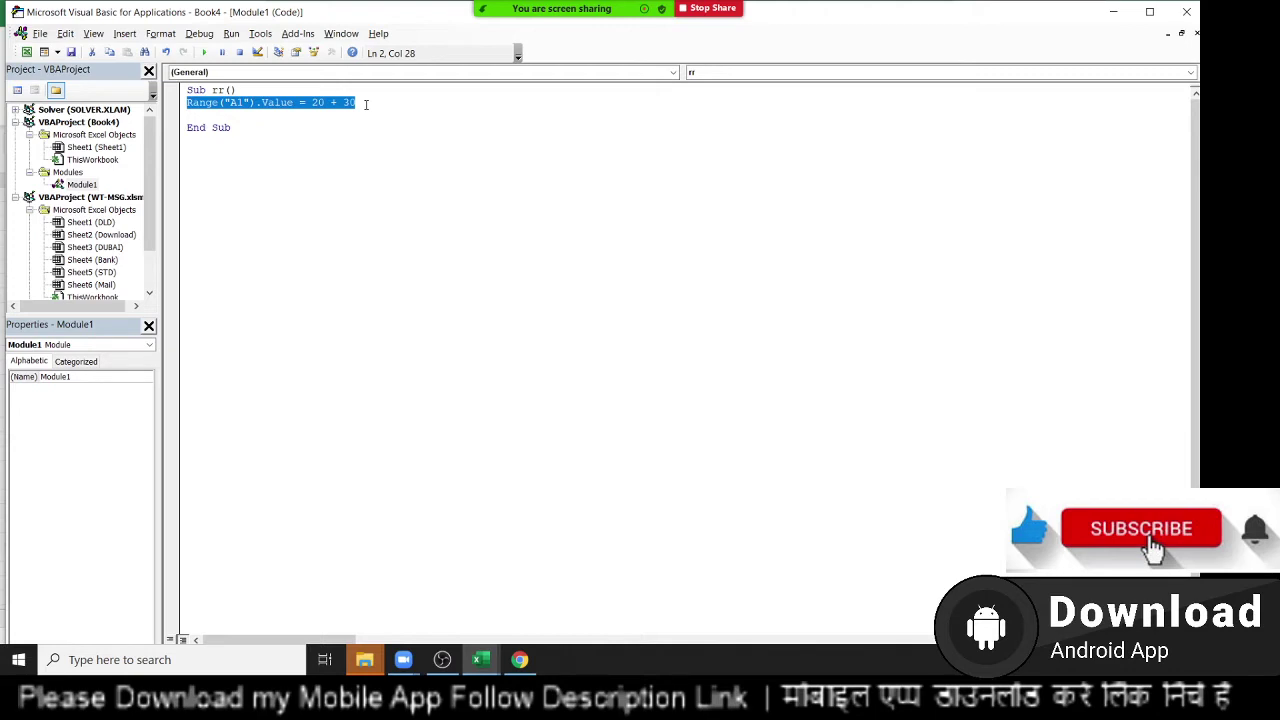
pyautogui.click(348, 183)
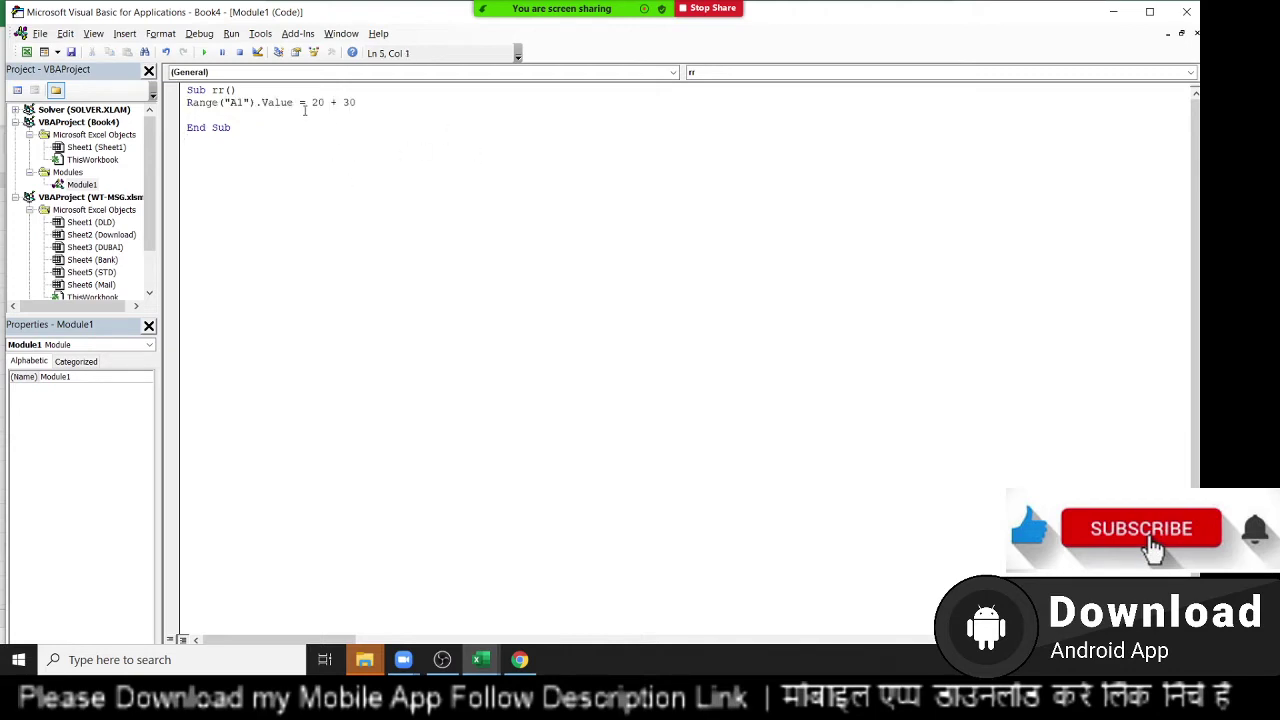
pyautogui.moveTo(296, 104); pyautogui.dragTo(169, 108)
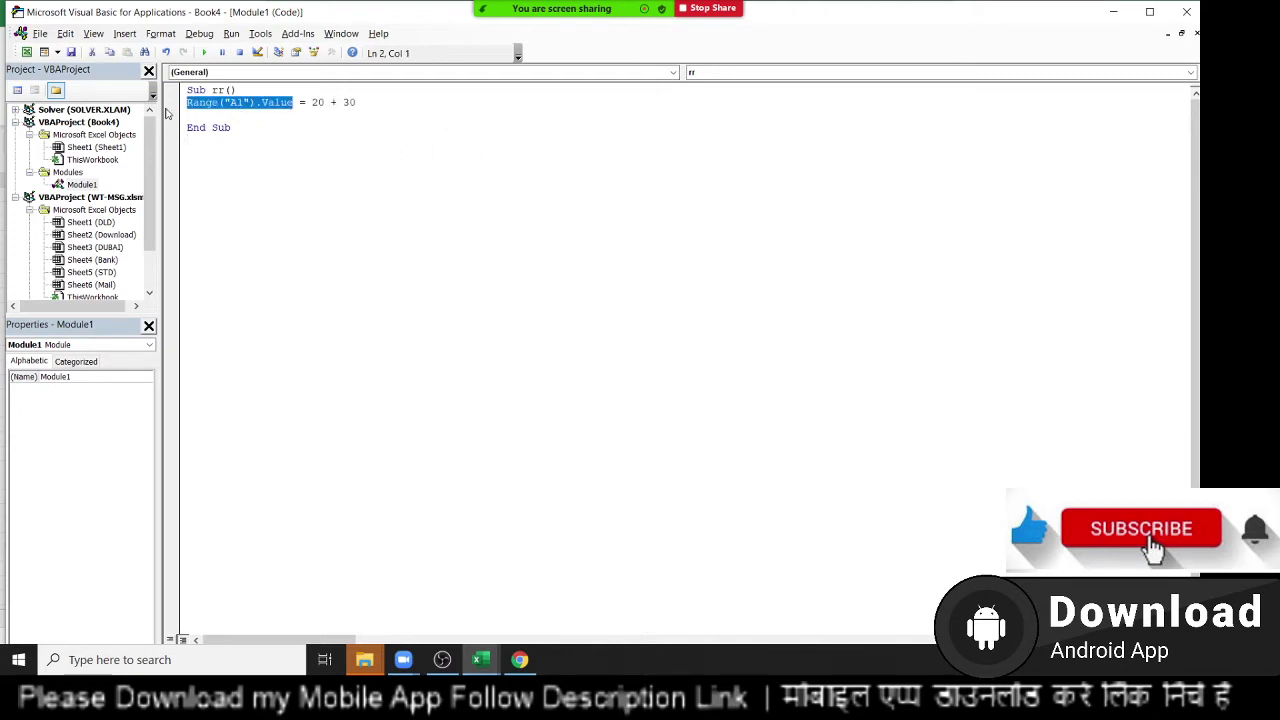
pyautogui.write('d')
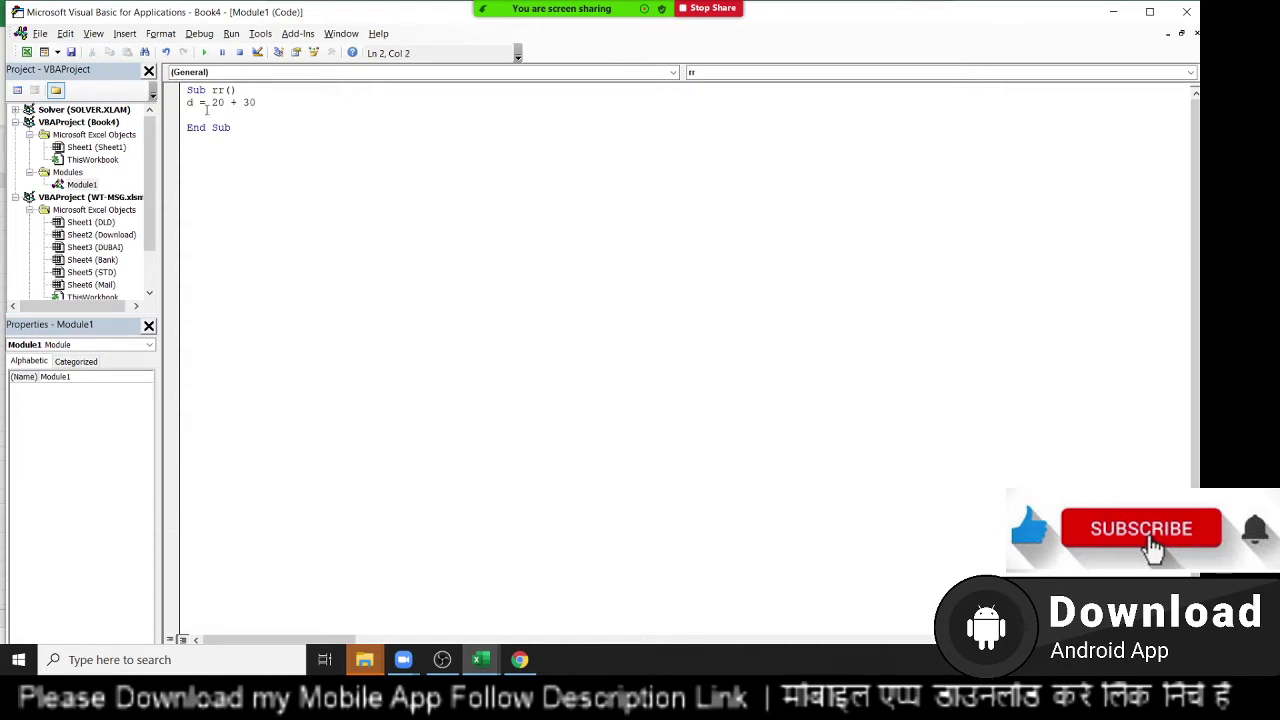
# Add a MsgBox d line, run rr to see 50, and add a blank line below
pyautogui.press('Return')
pyautogui.press('Return')
pyautogui.write('msg d')
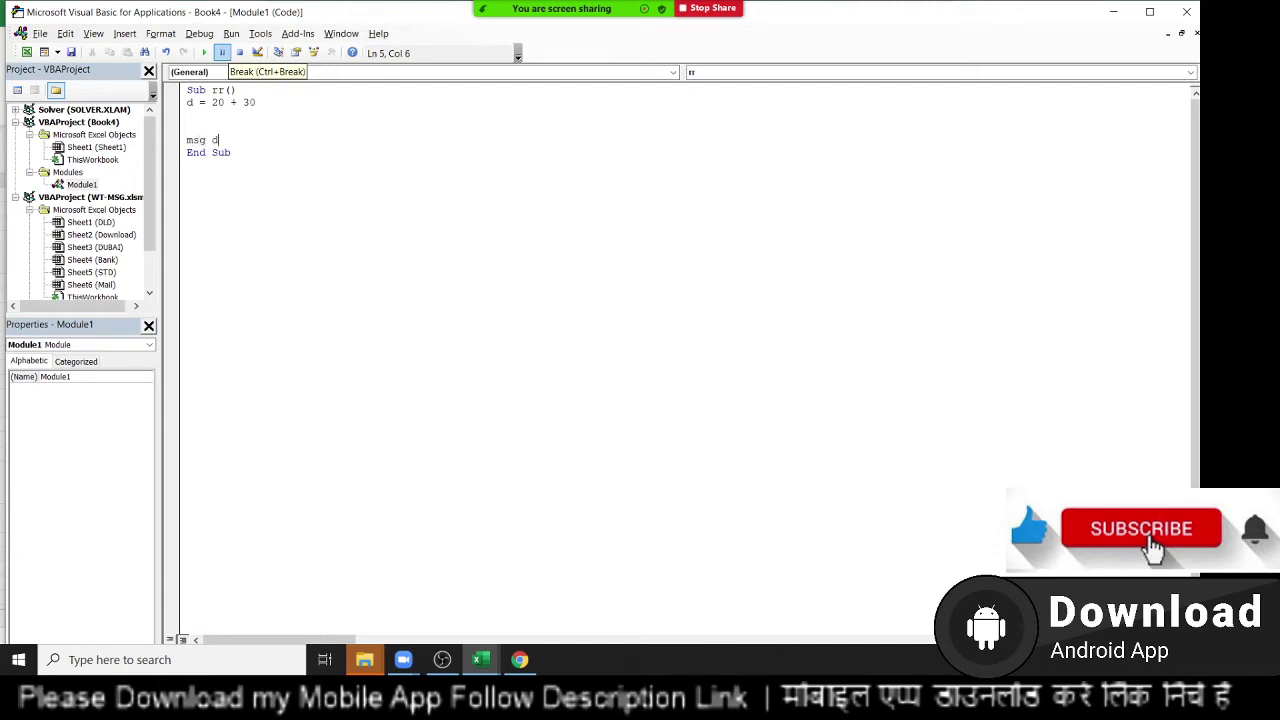
pyautogui.press('BackSpace')
pyautogui.press('BackSpace')
pyautogui.write('x d')
pyautogui.click(226, 121)
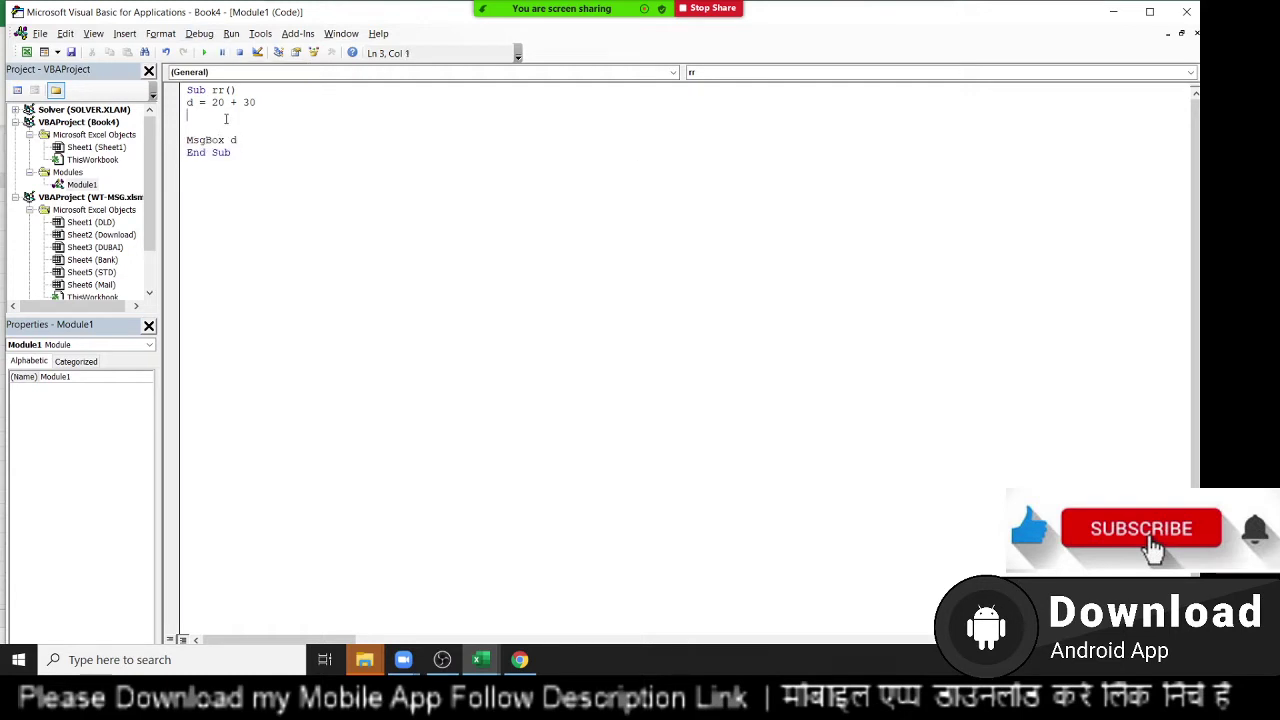
pyautogui.click(204, 52)
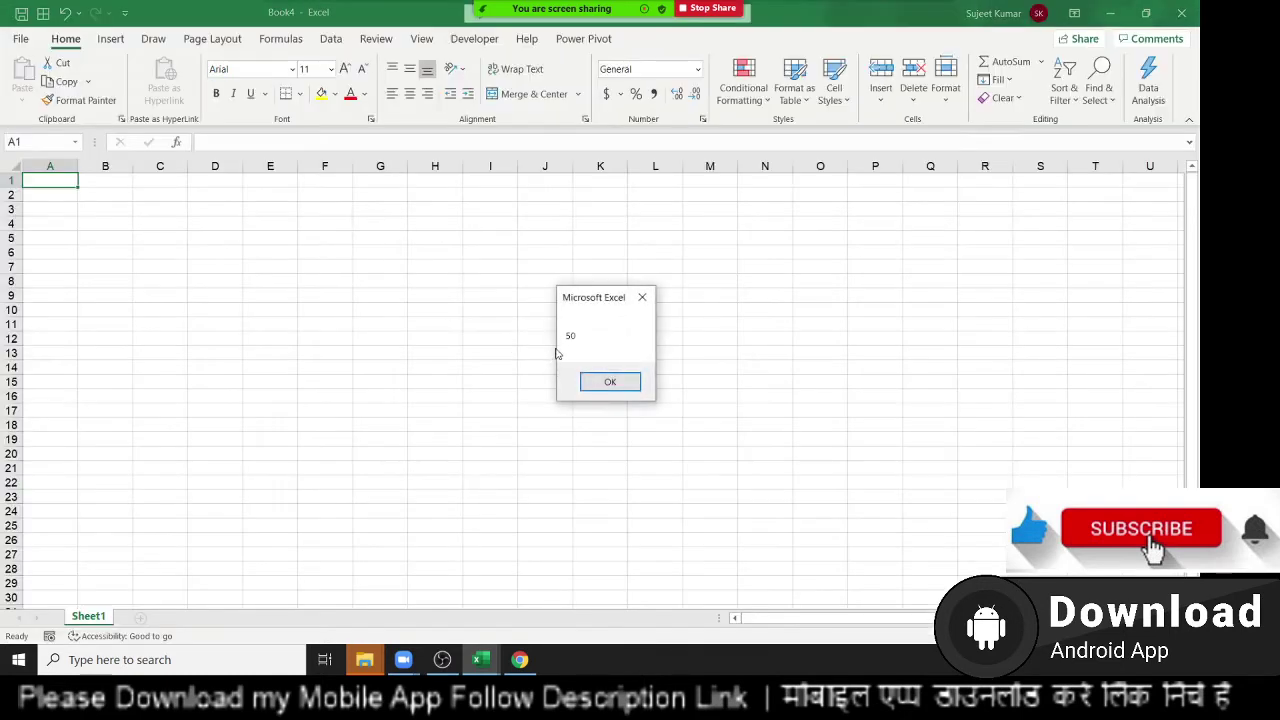
pyautogui.click(609, 383)
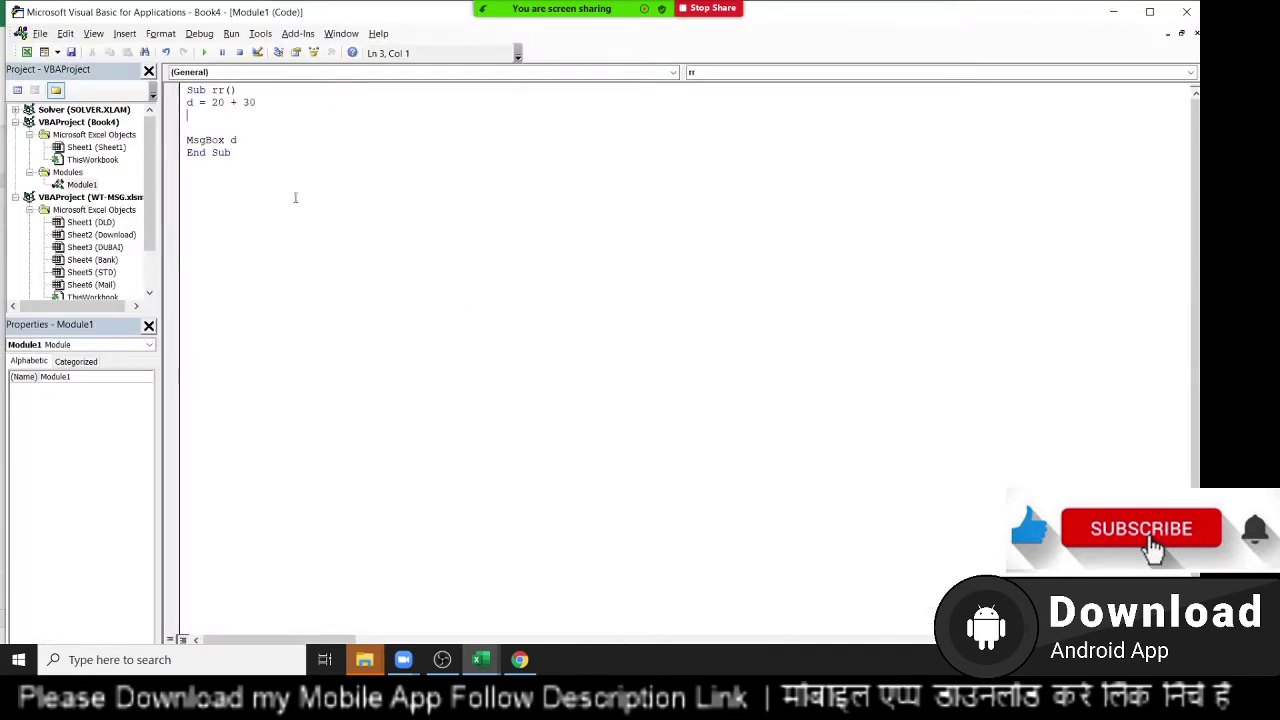
pyautogui.click(256, 140)
pyautogui.press('Return')
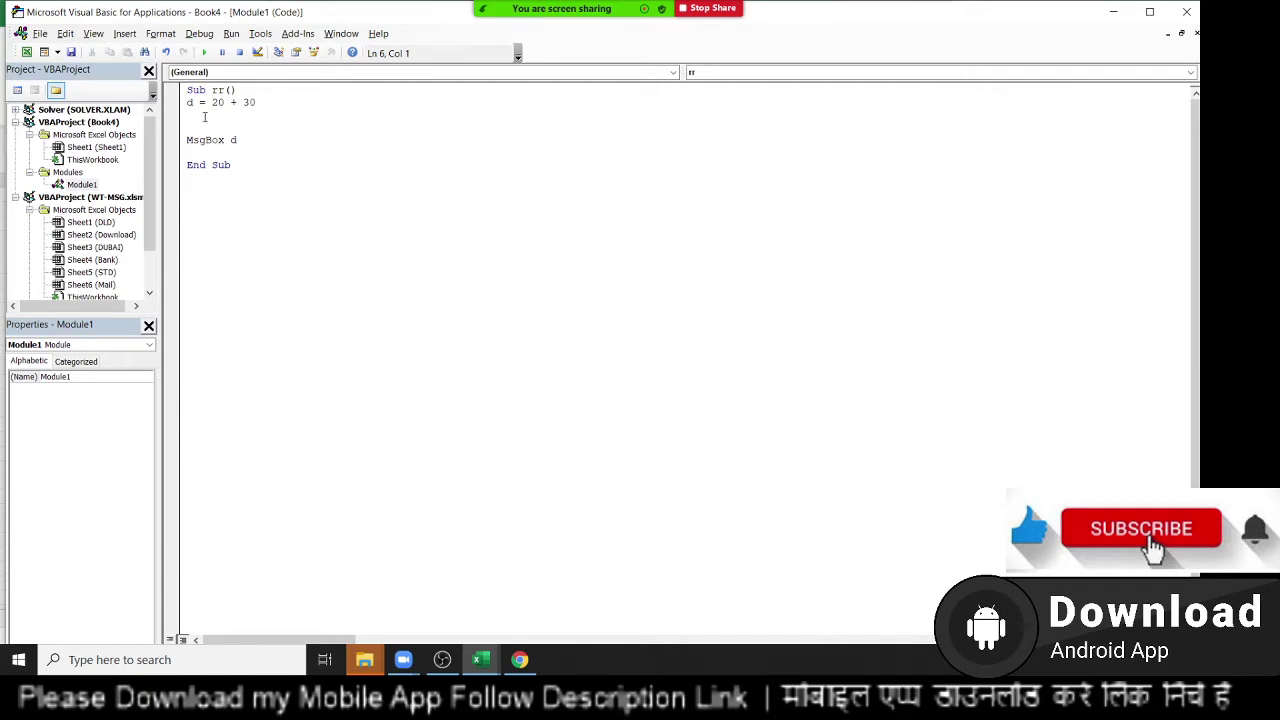
# Grant the new meeting participant recording permission and close the participants panel
pyautogui.click(530, 14)
pyautogui.moveTo(600, 254)
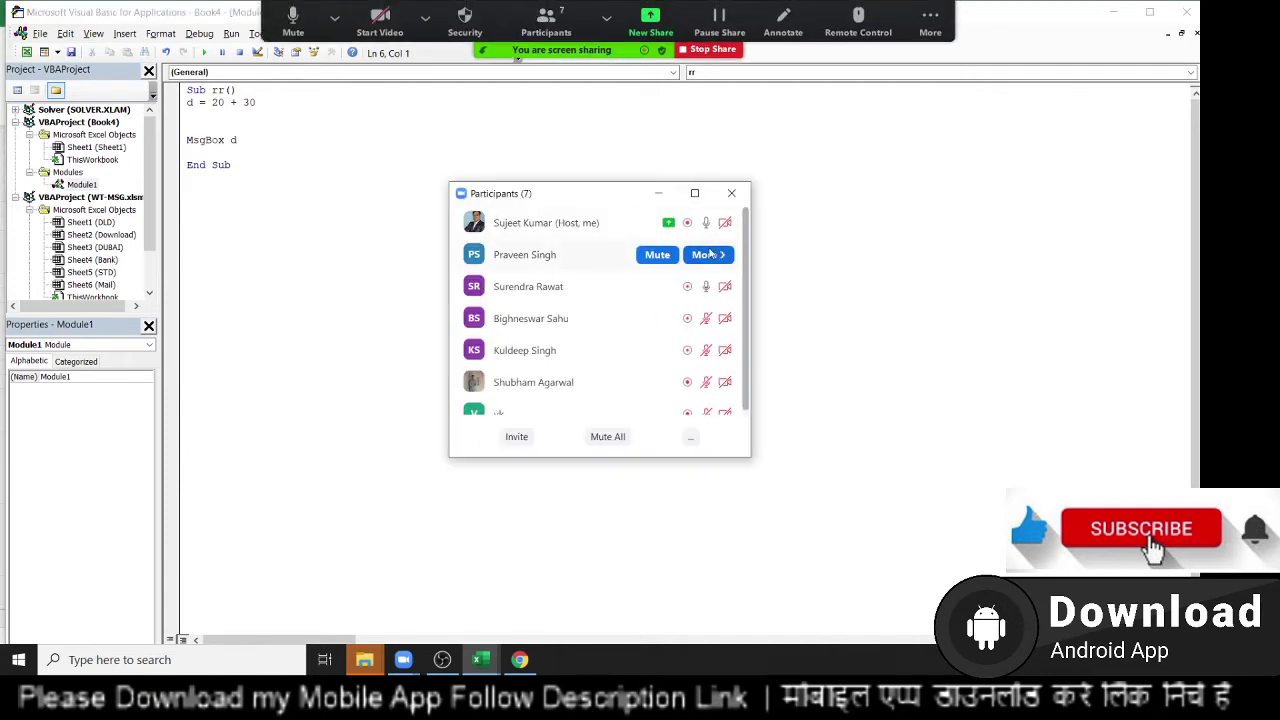
pyautogui.click(705, 254)
pyautogui.click(778, 333)
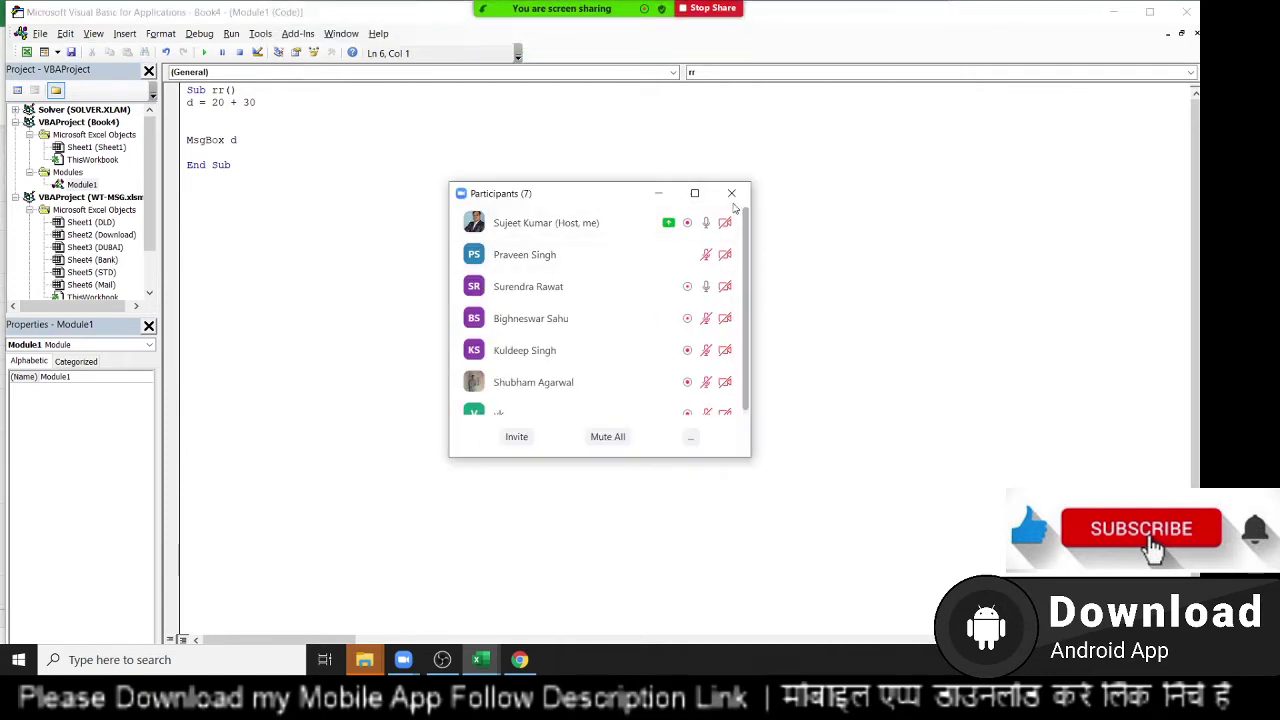
pyautogui.click(731, 193)
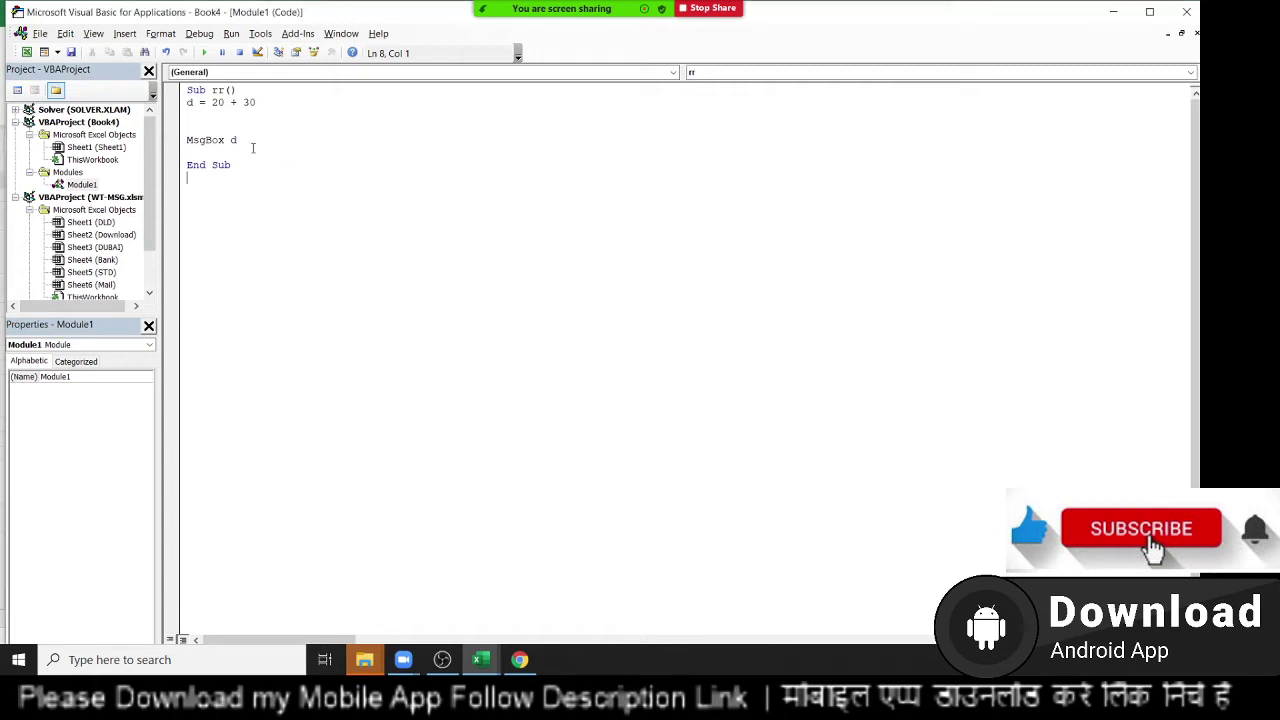
# Select the lines from d = 20 + 30 through MsgBox d and delete them
pyautogui.moveTo(243, 140)
pyautogui.mouseDown()
pyautogui.moveTo(186, 115)
pyautogui.moveTo(186, 100)
pyautogui.mouseUp()
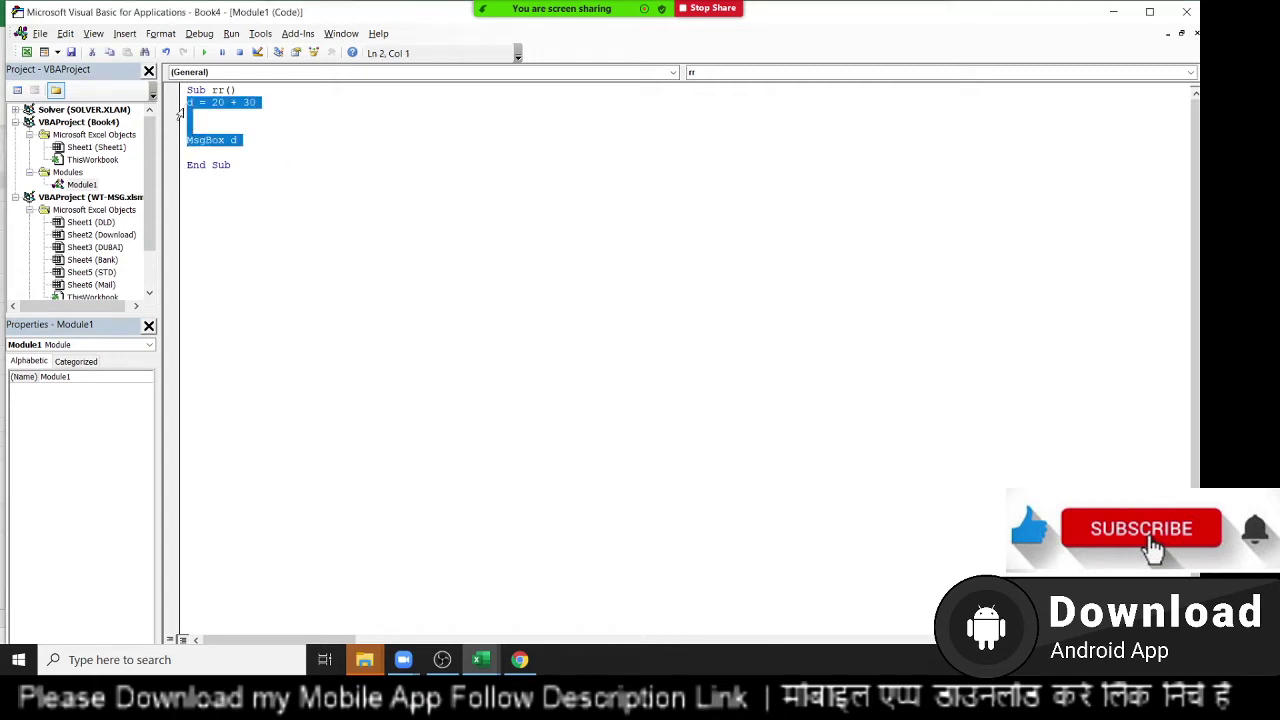
pyautogui.click(190, 104)
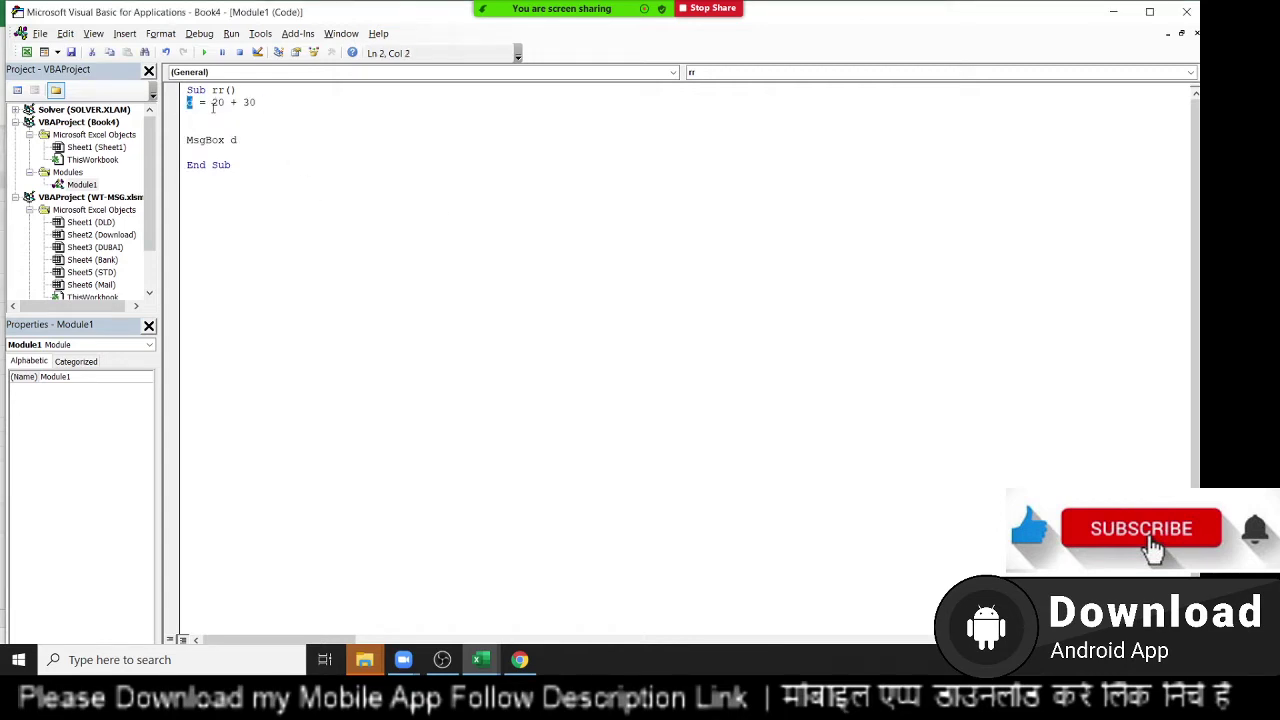
pyautogui.press('Up')
pyautogui.moveTo(248, 146); pyautogui.dragTo(184, 113)
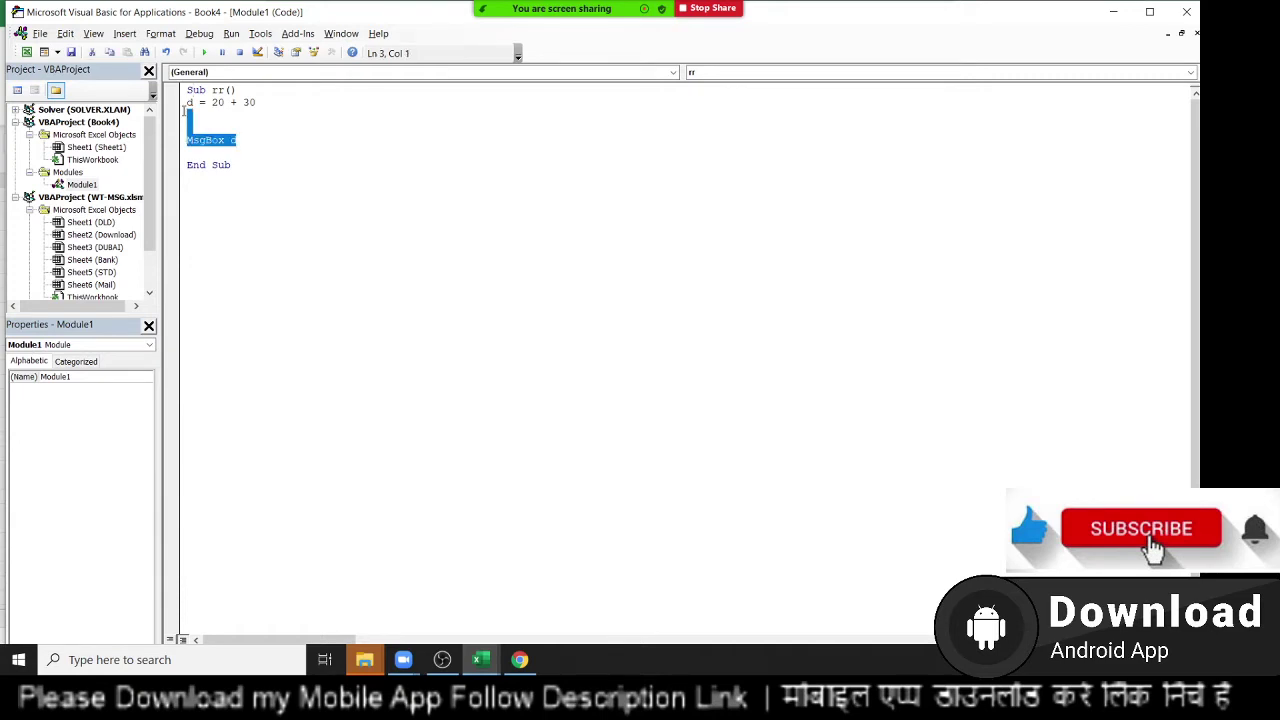
pyautogui.moveTo(184, 112); pyautogui.dragTo(187, 103)
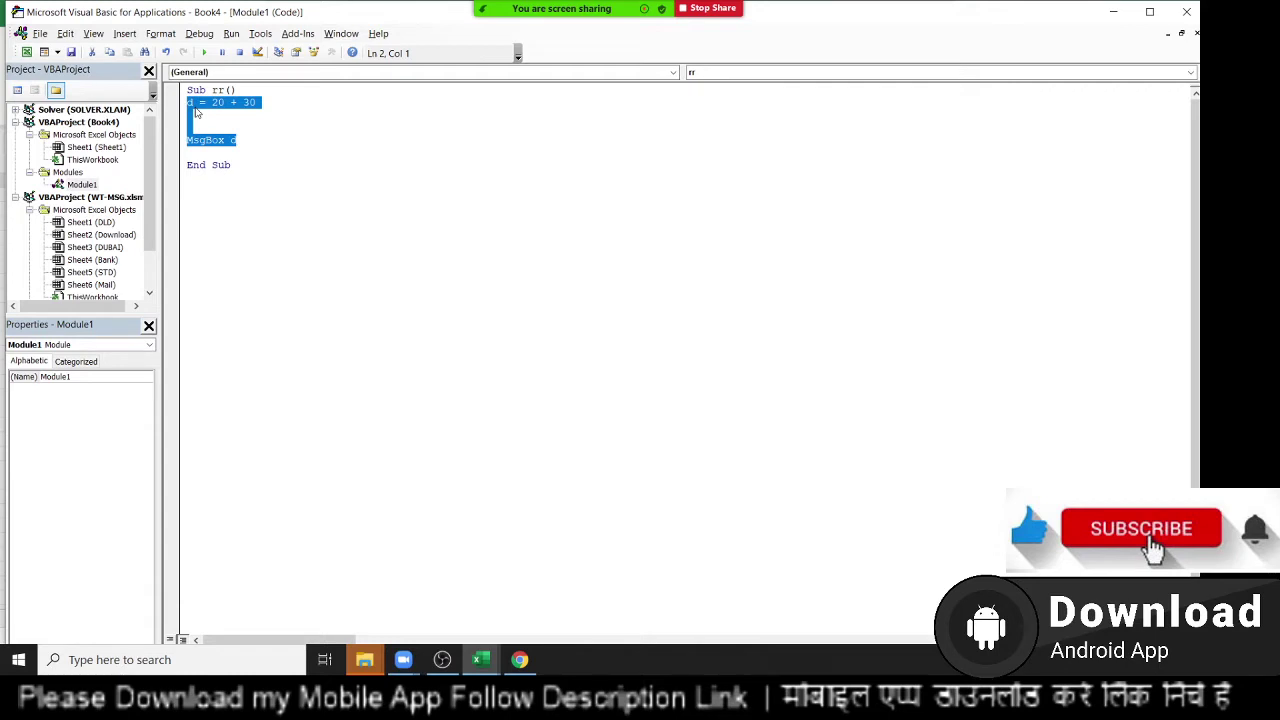
pyautogui.click(197, 113)
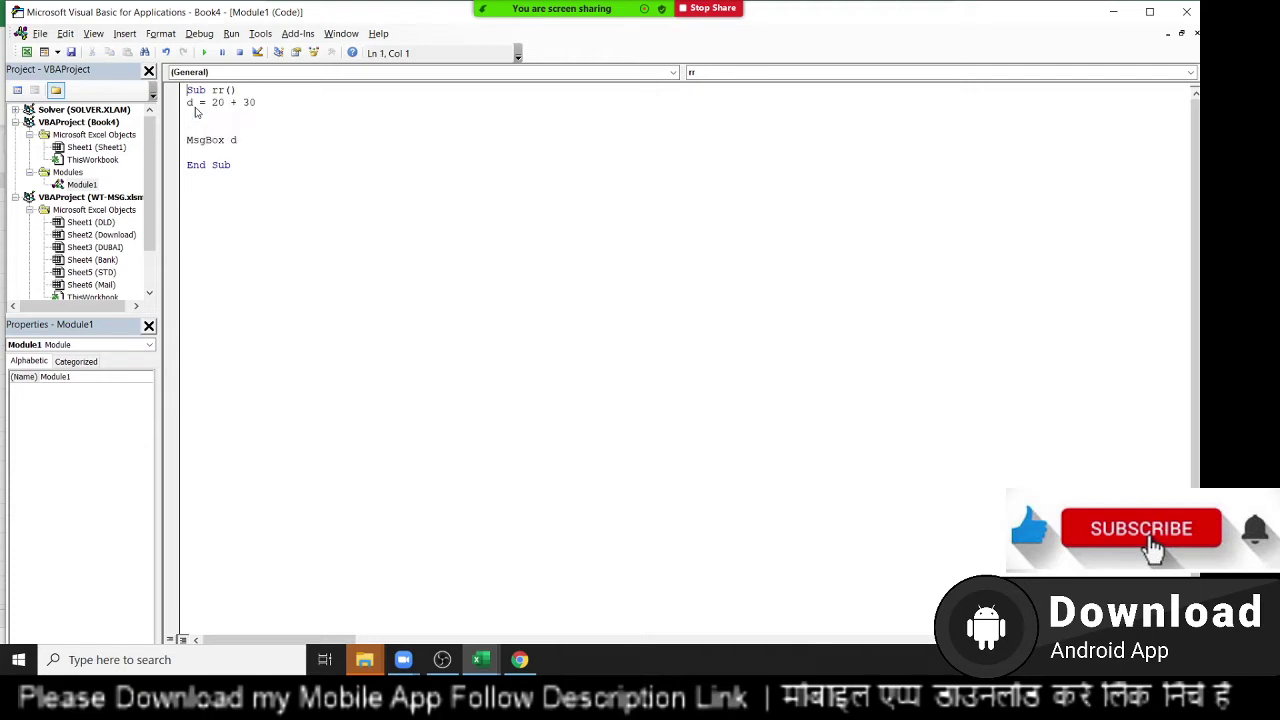
pyautogui.press('Up')
pyautogui.hotkey('shift', 'Down')
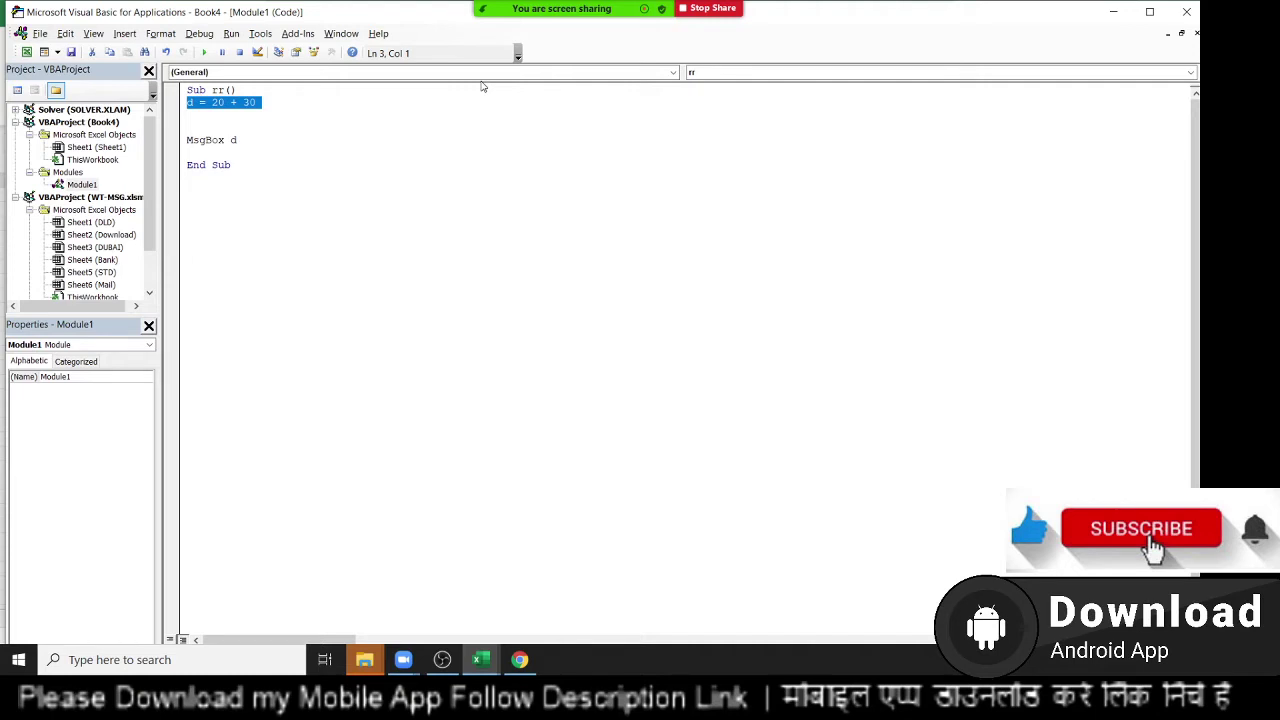
pyautogui.press('Left')
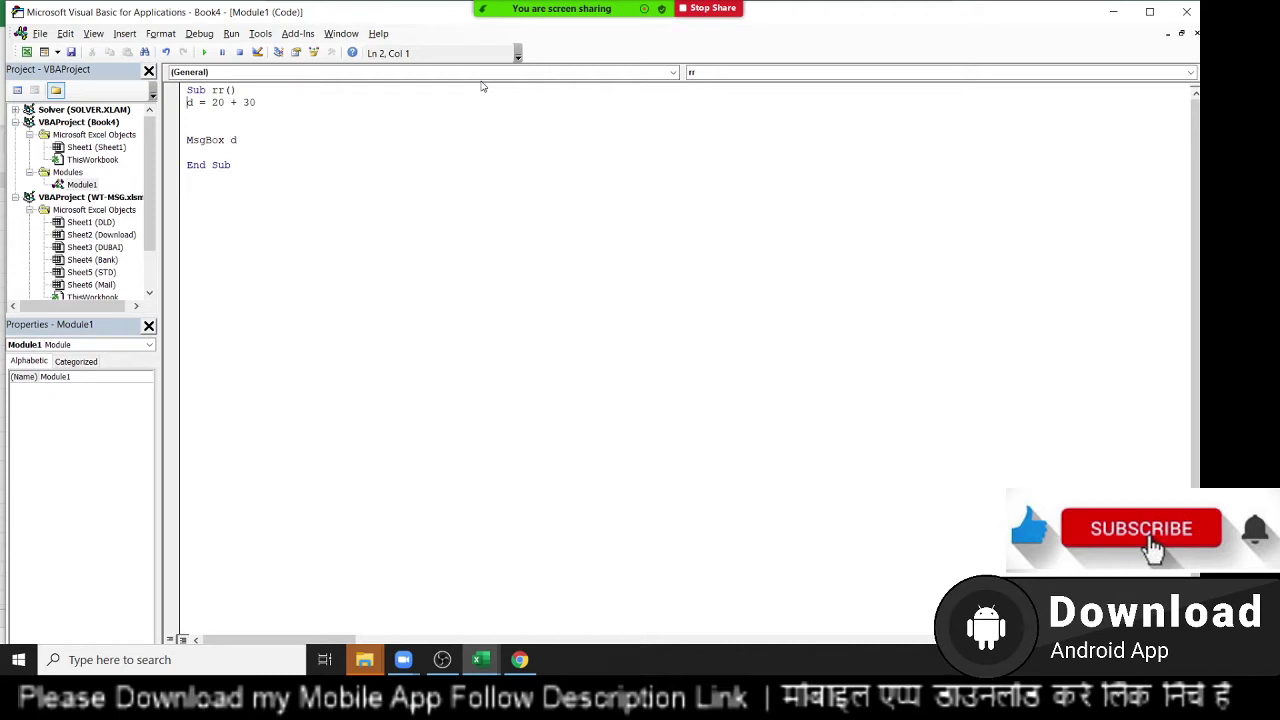
pyautogui.hotkey('shift', 'Down')
pyautogui.hotkey('shift', 'Down')
pyautogui.hotkey('shift', 'Down')
pyautogui.hotkey('shift', 'Down')
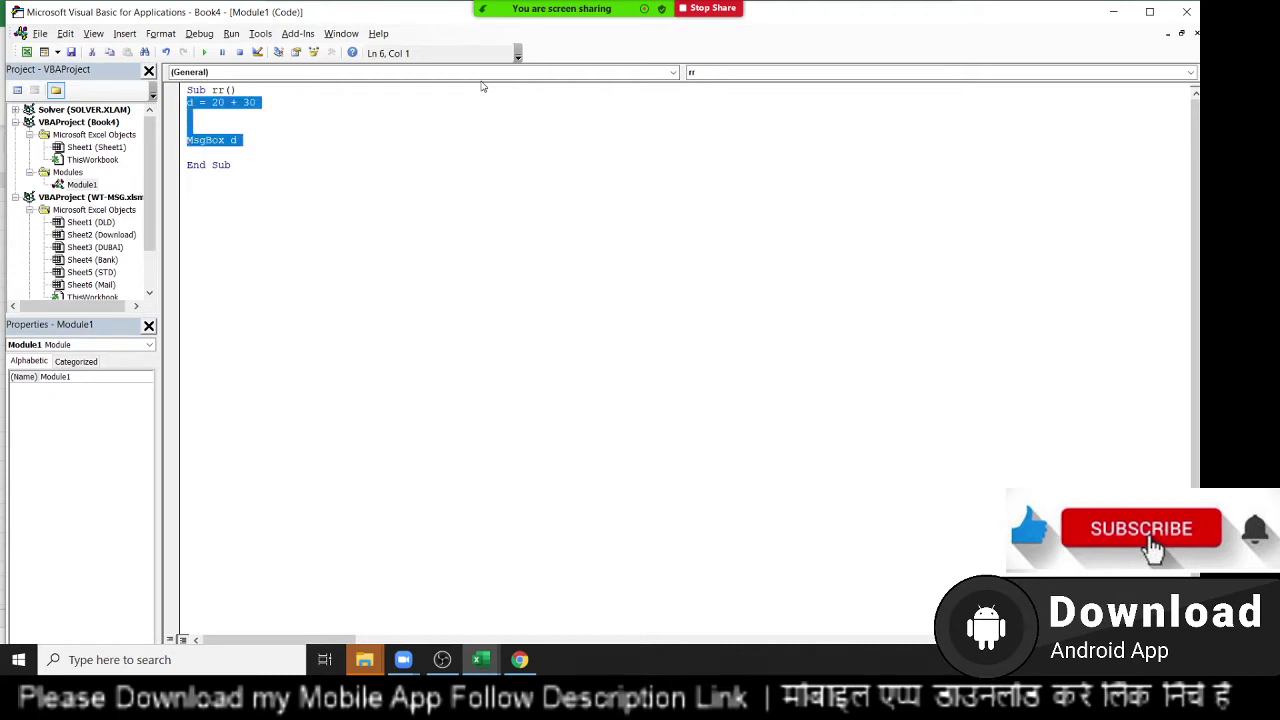
pyautogui.press('Delete')
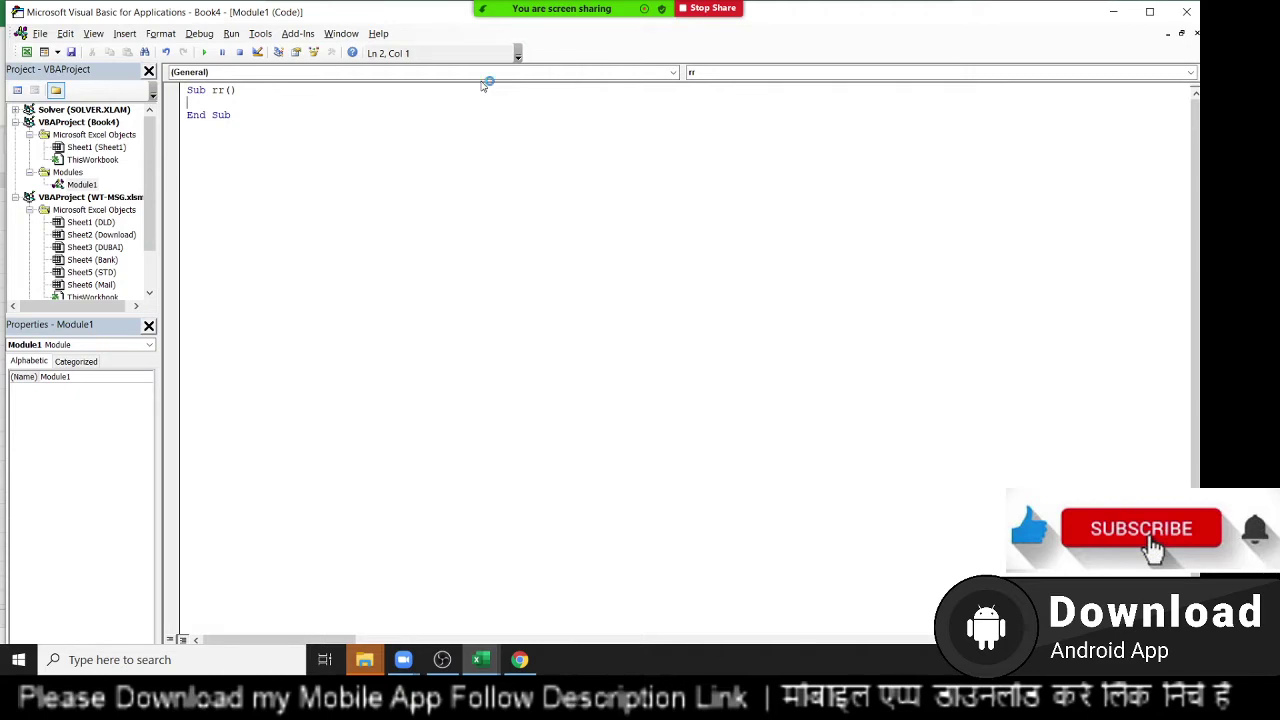
# Add Dim r As Integer and r = 251 inside Sub rr
pyautogui.press('Return')
pyautogui.write('dim ')
pyautogui.write('r')
pyautogui.write('as ')
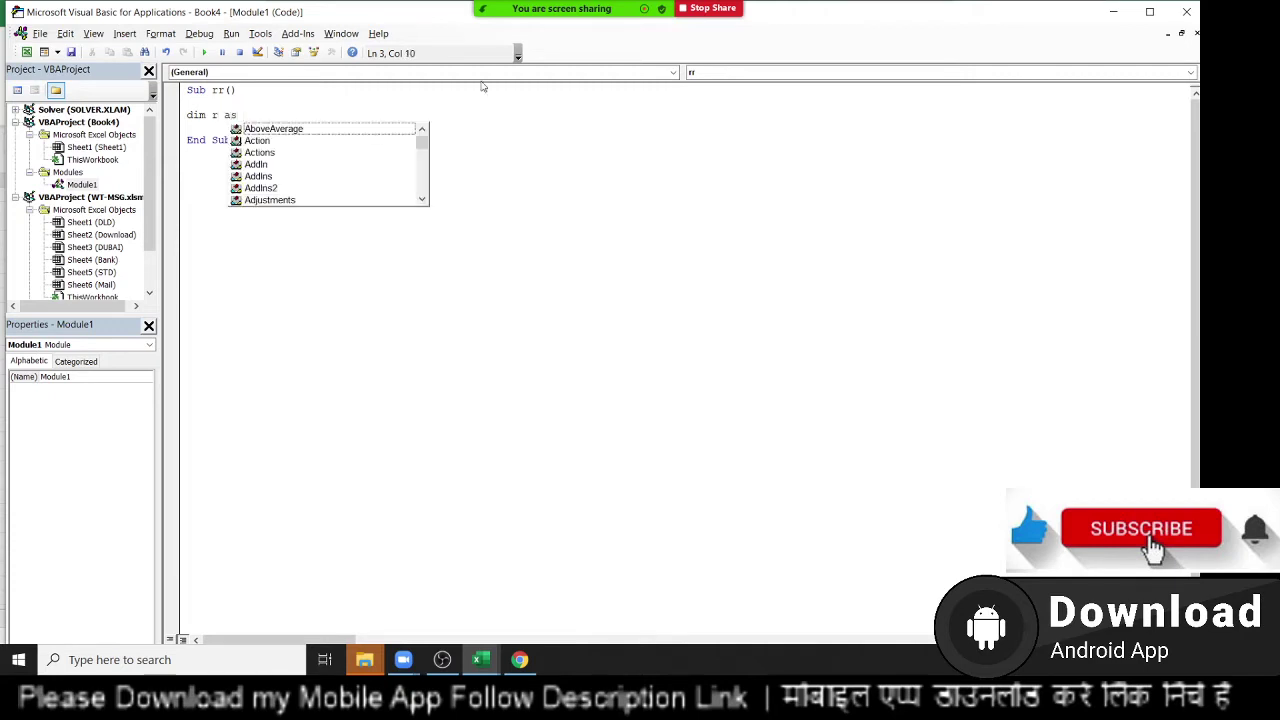
pyautogui.write('in')
pyautogui.press('Return')
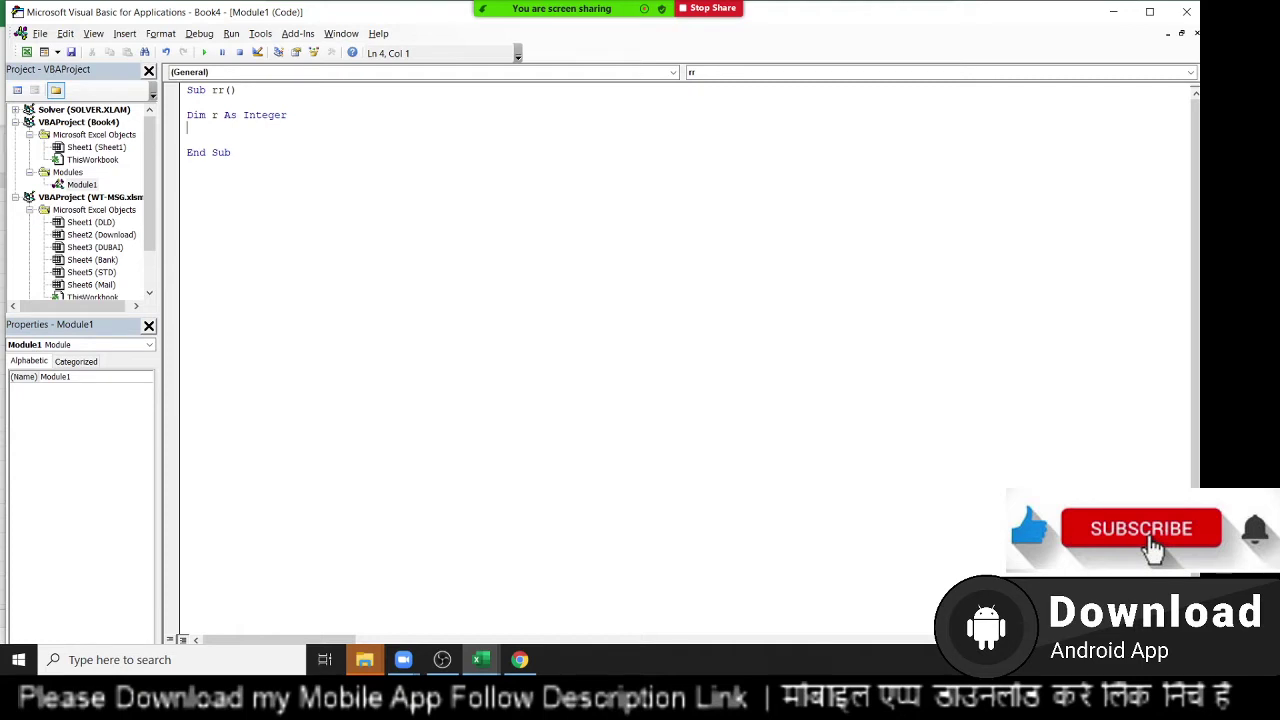
pyautogui.press('Return')
pyautogui.write('r=')
pyautogui.write('251')
pyautogui.press('Return')
# Change r's value to 365255, run rr, and end on the Overflow error
pyautogui.click(187, 140)
pyautogui.write('.36')
pyautogui.press('Return')
pyautogui.press('BackSpace')
pyautogui.press('BackSpace')
pyautogui.press('BackSpace')
pyautogui.press('BackSpace')
pyautogui.press('BackSpace')
pyautogui.press('BackSpace')
pyautogui.write('36')
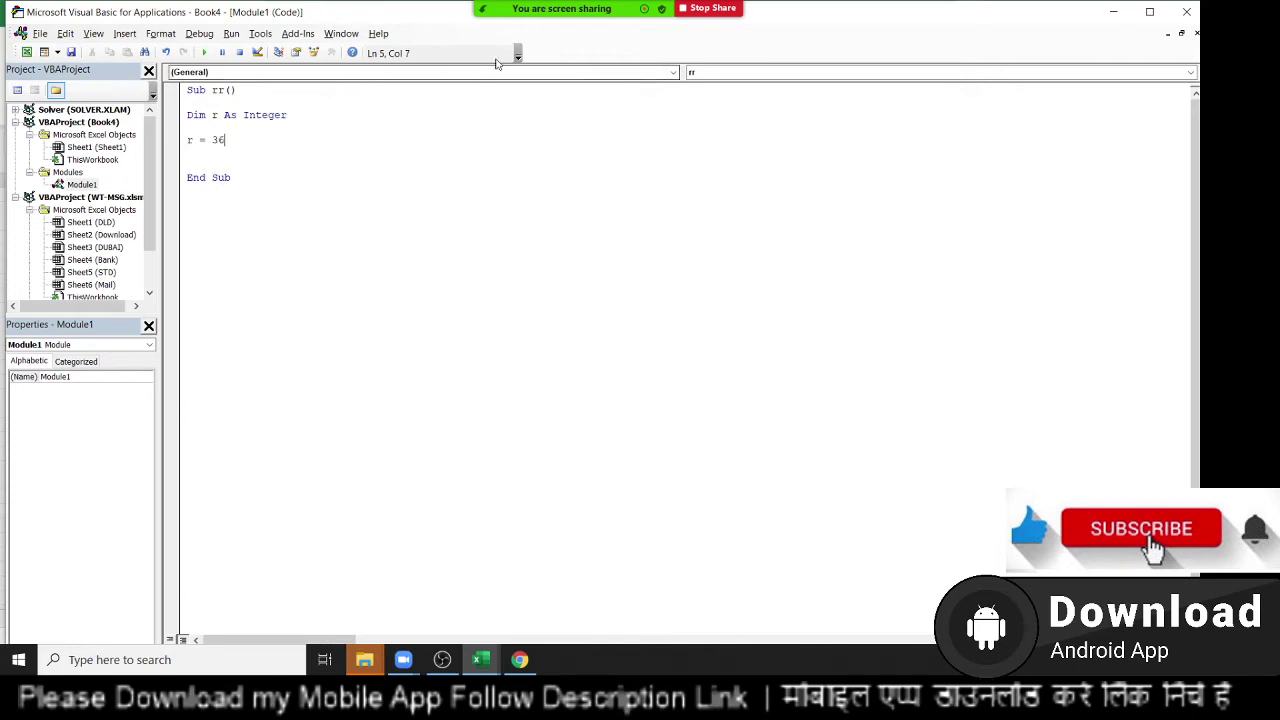
pyautogui.write('5255')
pyautogui.press('Return')
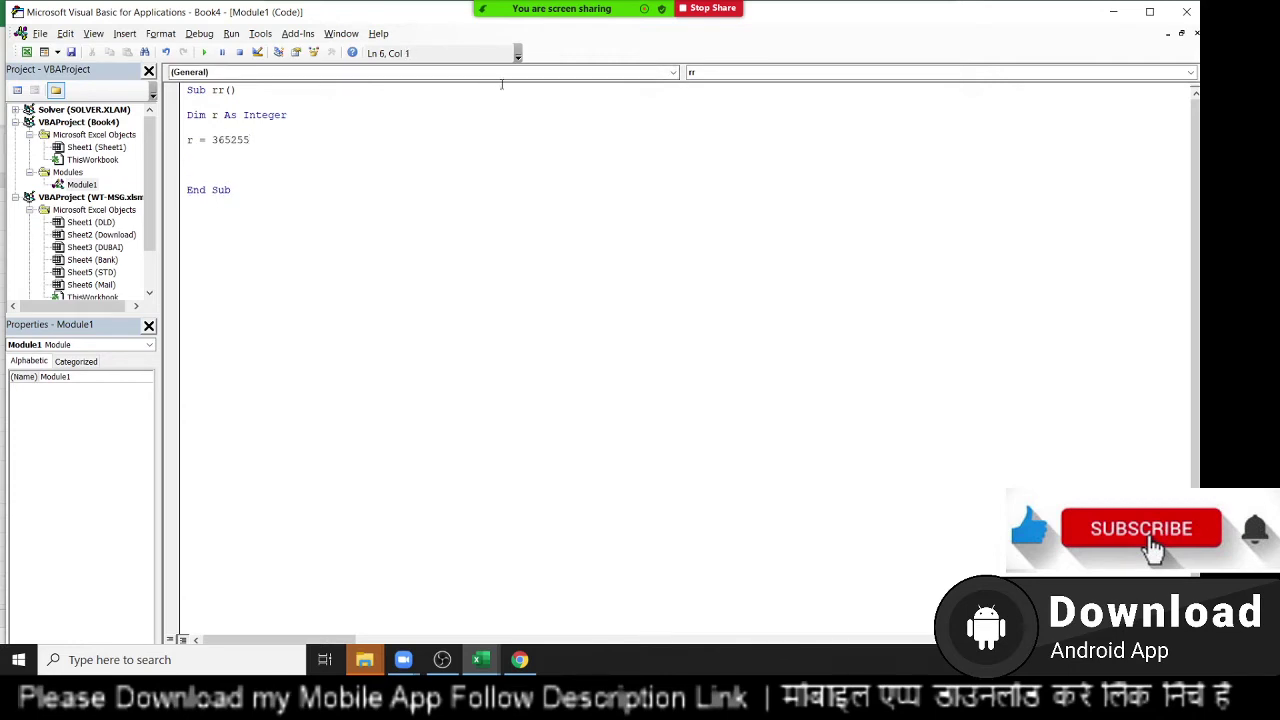
pyautogui.click(205, 52)
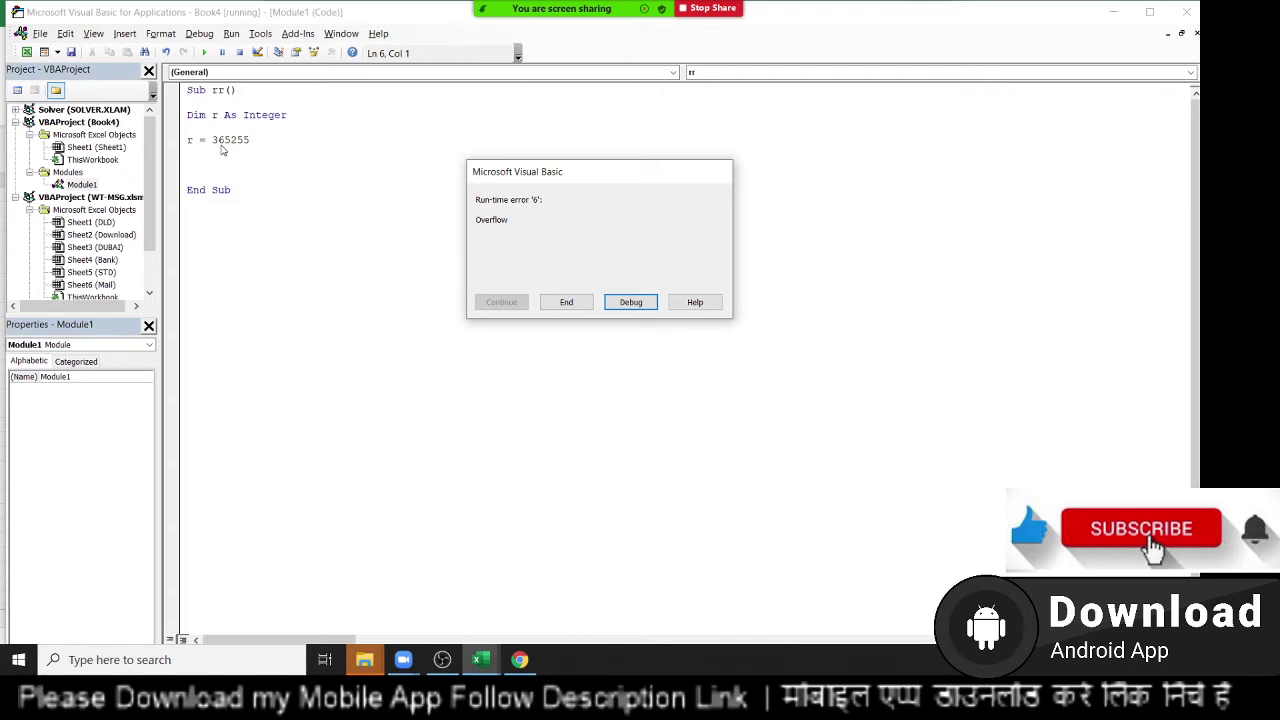
pyautogui.click(557, 304)
# Delete the Dim r As Integer and r = 365255 lines
pyautogui.moveTo(297, 115)
pyautogui.mouseDown()
pyautogui.moveTo(217, 100)
pyautogui.moveTo(188, 124)
pyautogui.mouseUp()
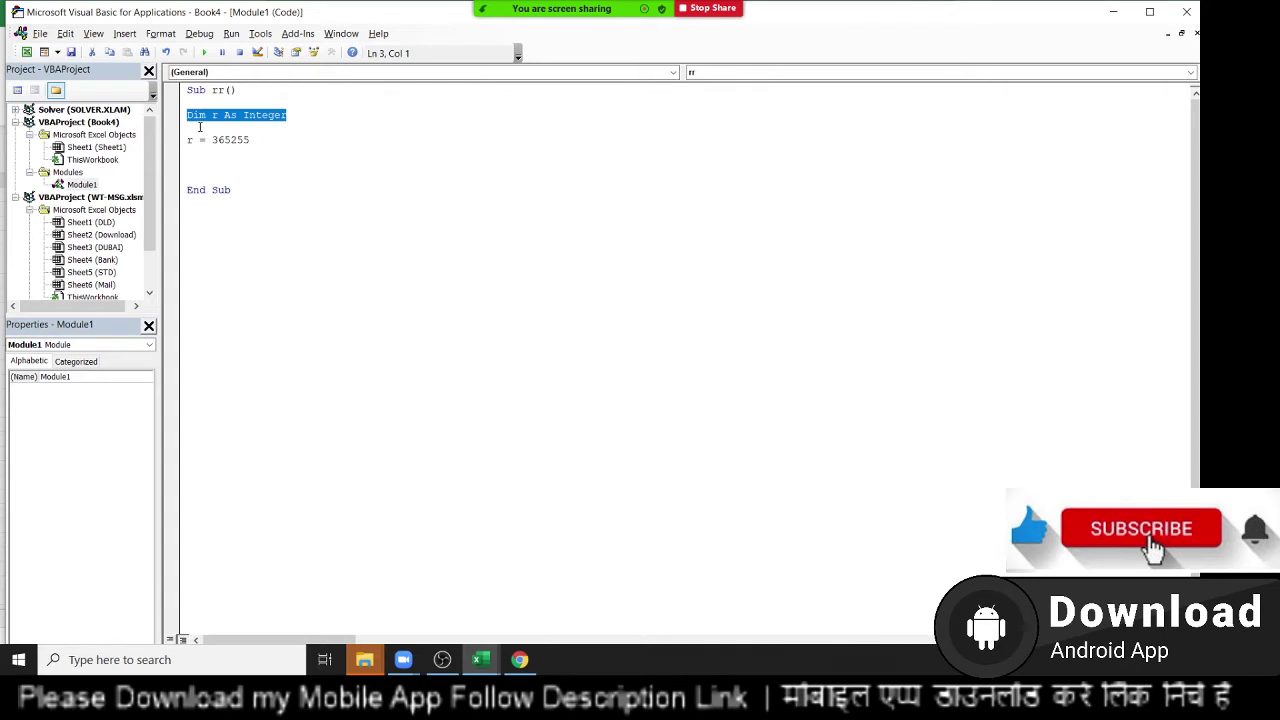
pyautogui.click(204, 140)
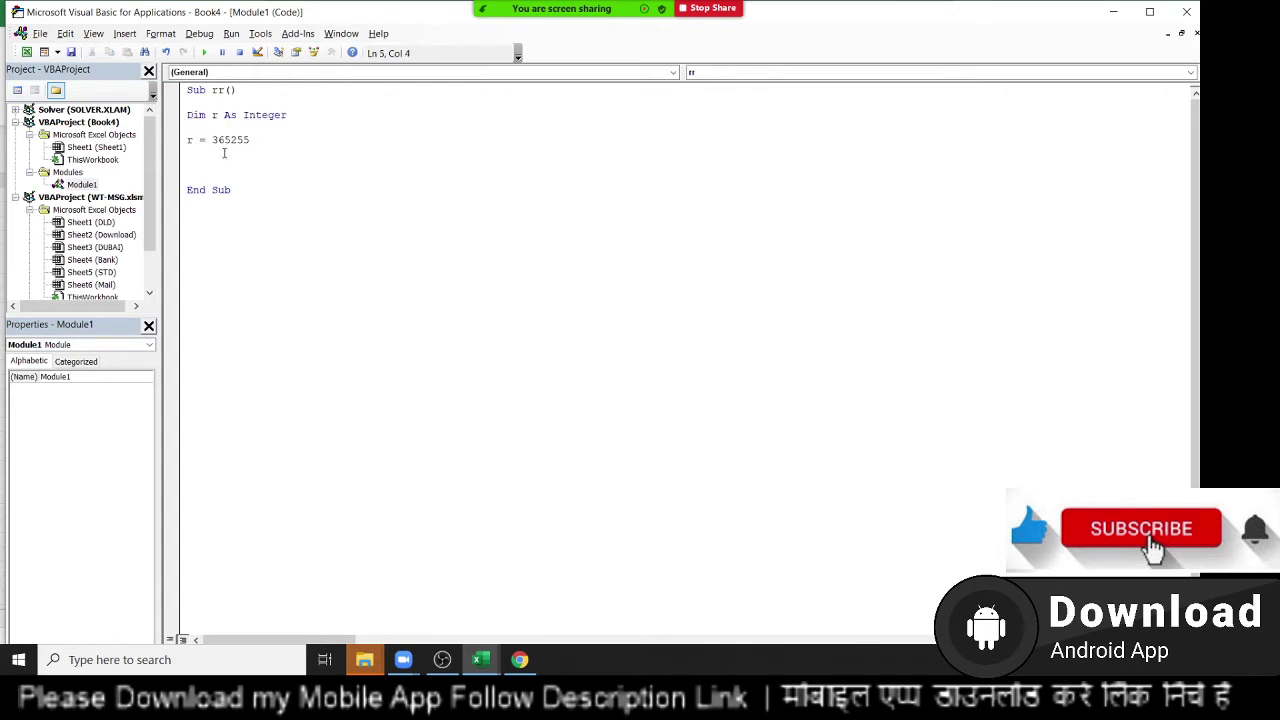
pyautogui.click(257, 147)
pyautogui.moveTo(257, 147); pyautogui.dragTo(172, 140)
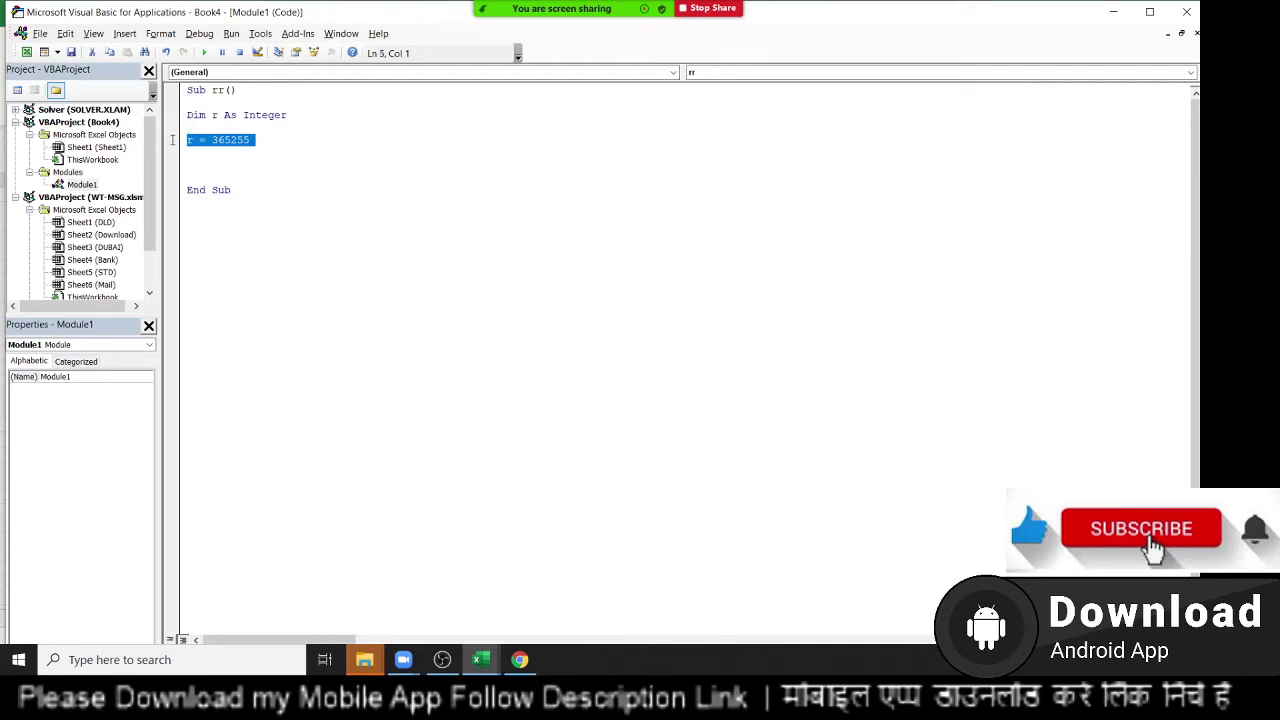
pyautogui.moveTo(323, 147); pyautogui.dragTo(157, 118)
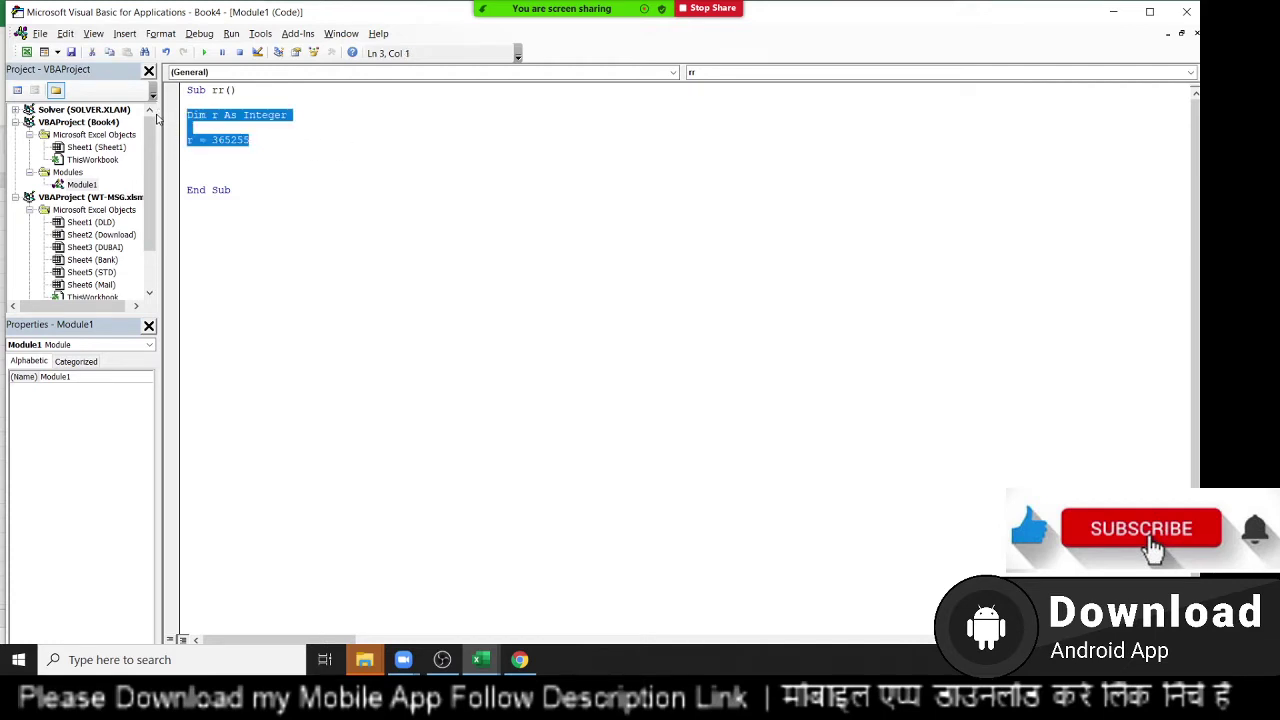
pyautogui.press('Delete')
# Declare b As Byte and assign b = 0 - 255
pyautogui.press('Up')
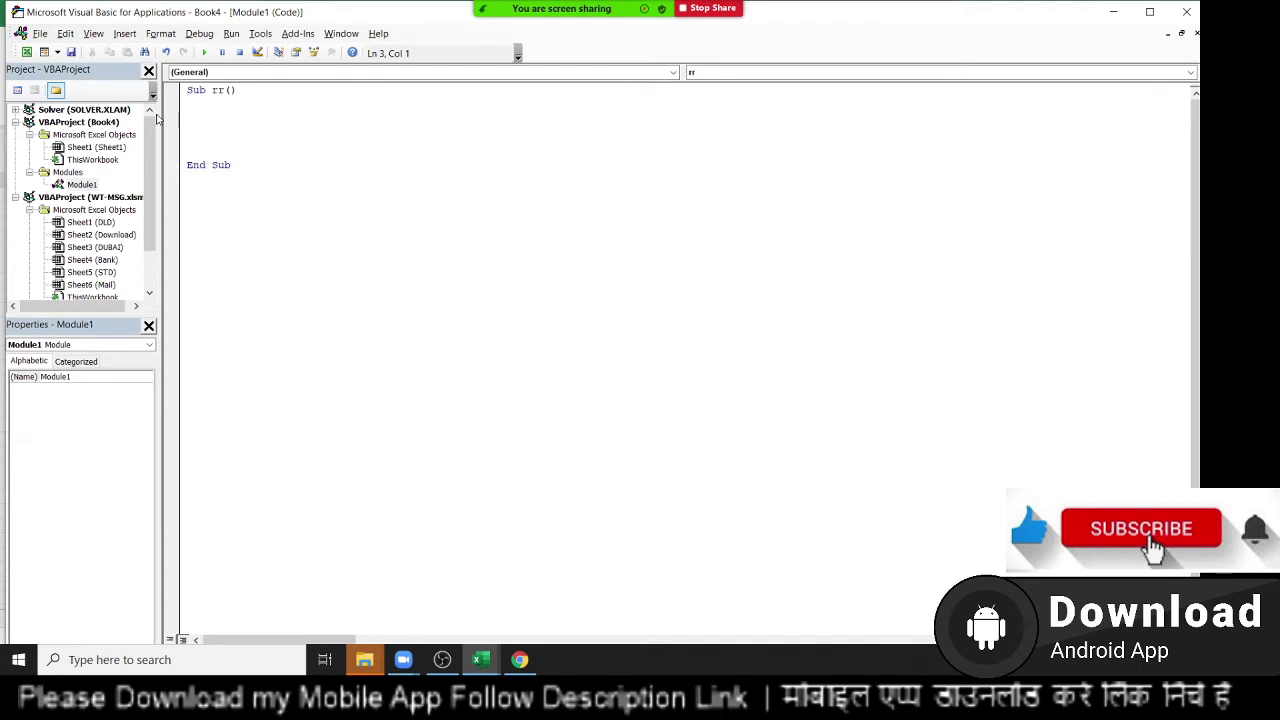
pyautogui.write('dim ')
pyautogui.write('b as b')
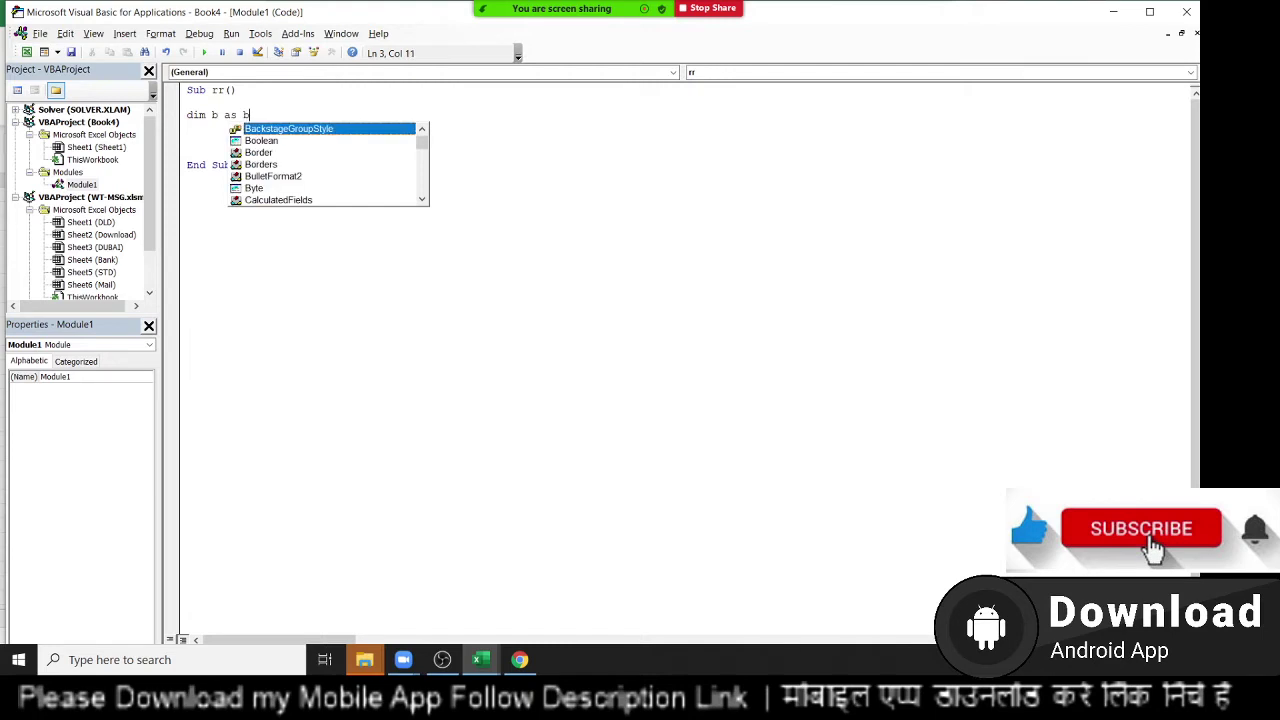
pyautogui.write('y')
pyautogui.press('Return')
pyautogui.press('Return')
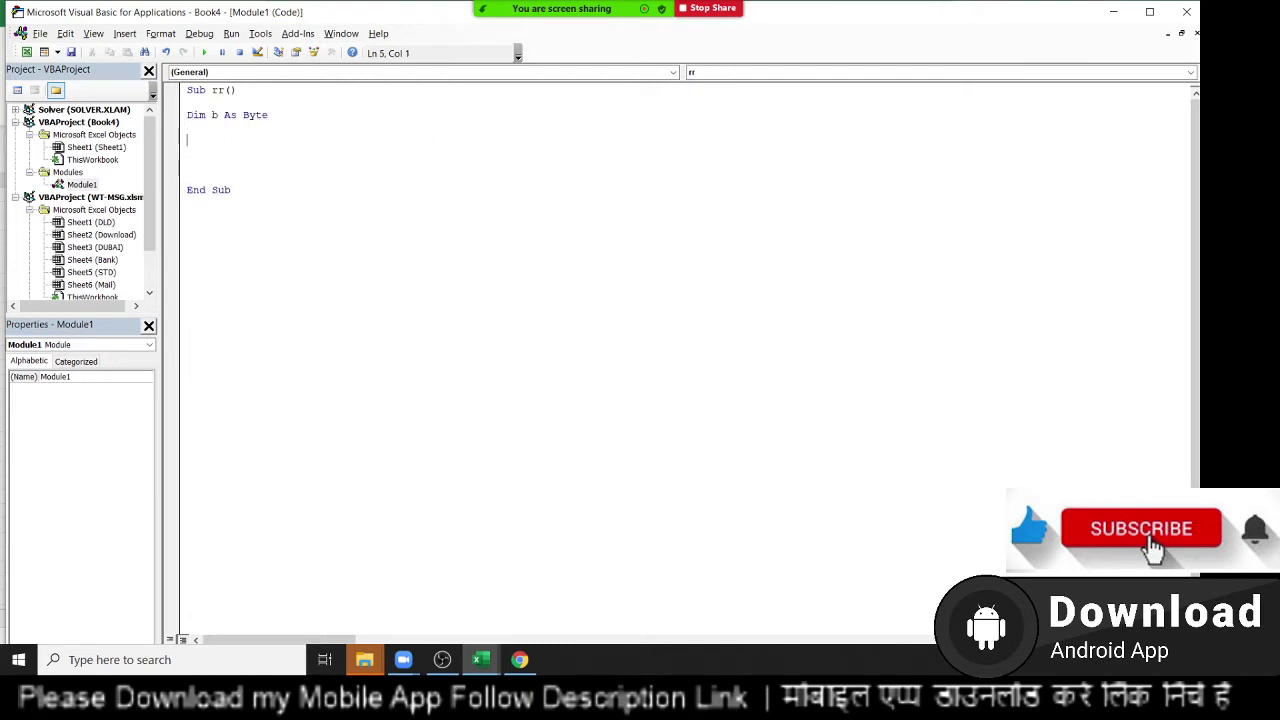
pyautogui.write('b \\=')
pyautogui.press('BackSpace')
pyautogui.press('BackSpace')
pyautogui.write('= 0 ')
pyautogui.write('- 255')
pyautogui.press('Return')
pyautogui.write('i')
pyautogui.press('BackSpace')
# Declare i As Integer and start typing i=-32000
pyautogui.write('d')
pyautogui.write('im i as ')
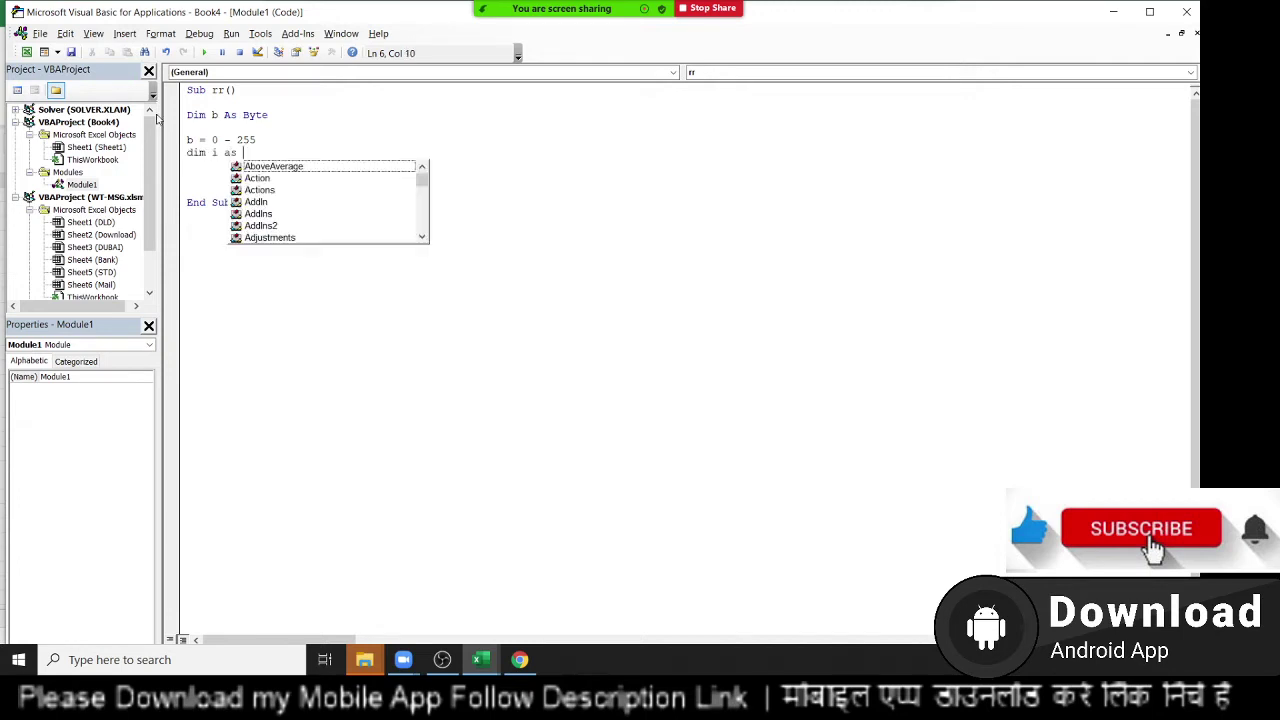
pyautogui.write('i')
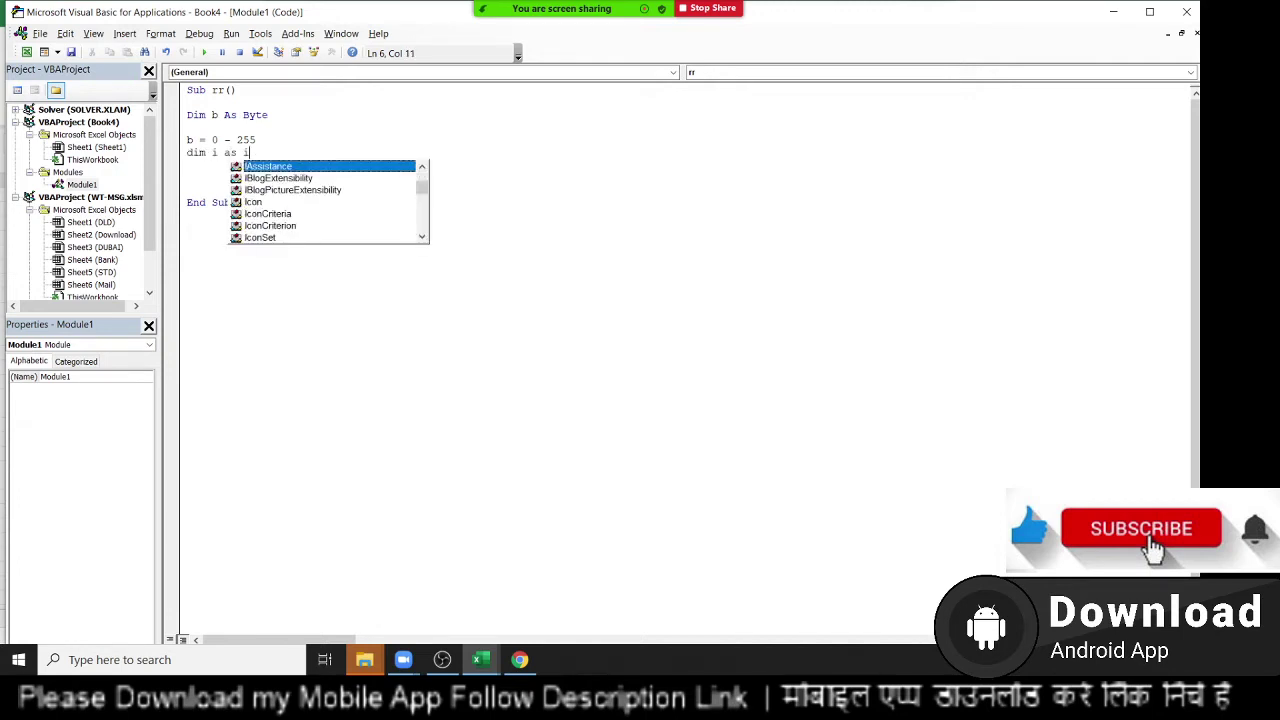
pyautogui.write('nt')
pyautogui.press('Tab')
pyautogui.press('Return')
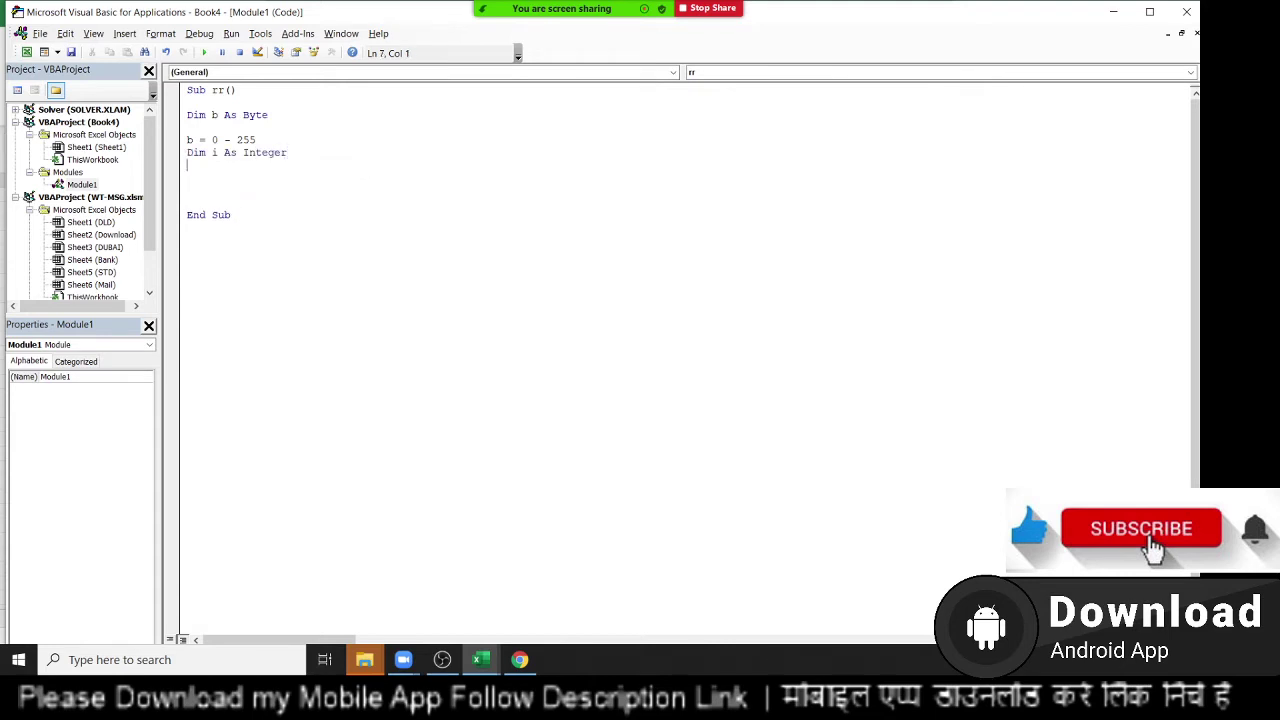
pyautogui.write('i=')
pyautogui.write('-')
pyautogui.write('3200')
pyautogui.write('0')
# Make the i line read i = -32000 + 32000, dismissing the compile error
pyautogui.write('32000')
pyautogui.press('Left')
pyautogui.click(249, 165)
pyautogui.press('BackSpace')
pyautogui.write('+')
pyautogui.press('Return')
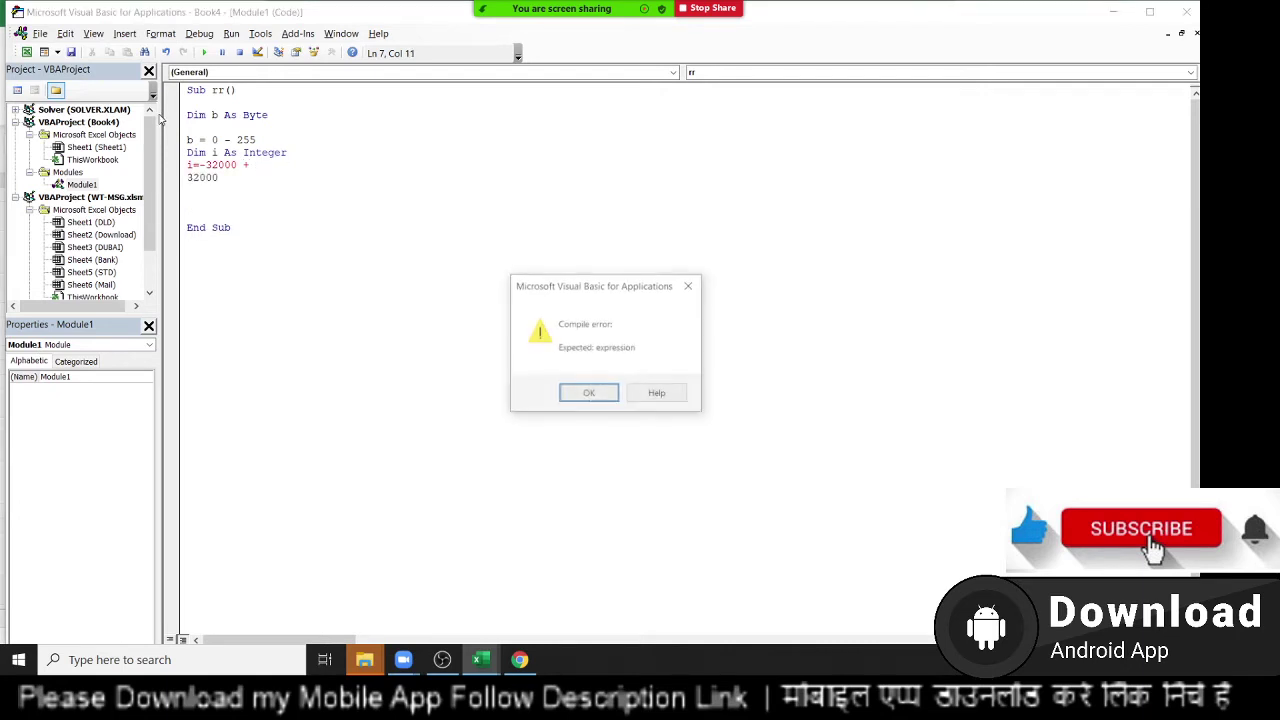
pyautogui.press('Return')
pyautogui.press('Delete')
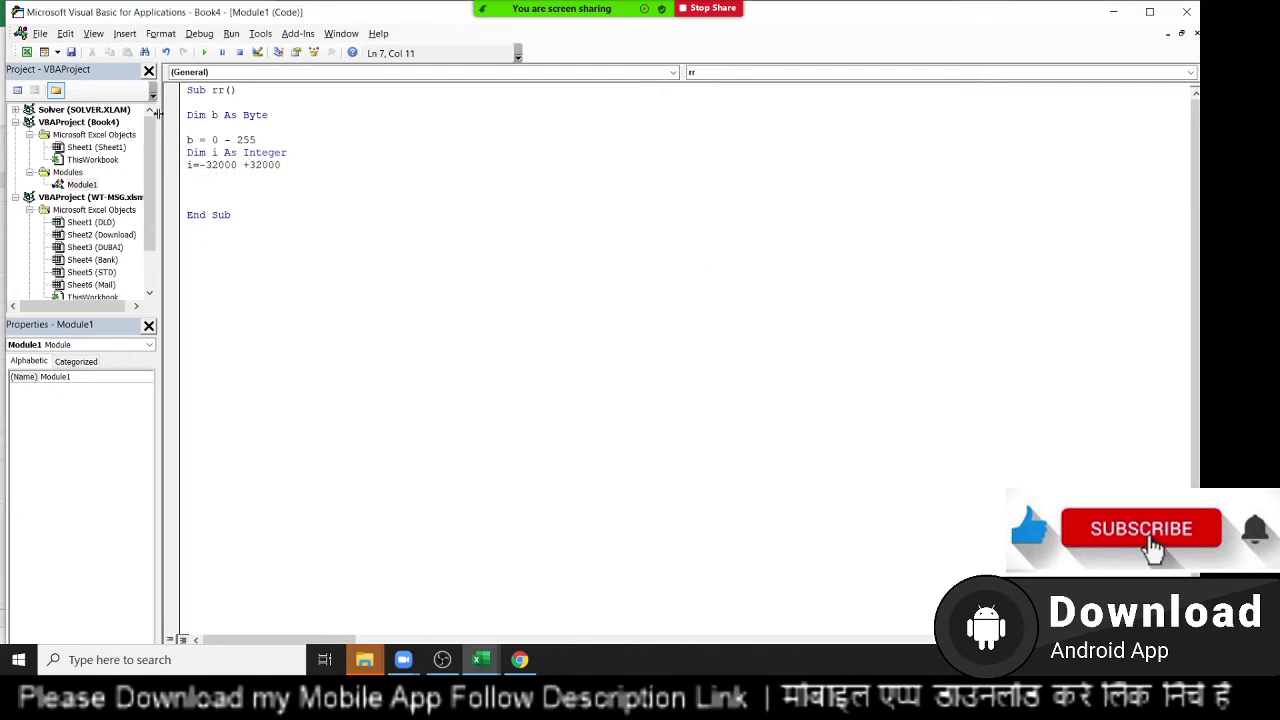
pyautogui.press('Down')
# Review the b and i lines, then insert a blank line for the next variable
pyautogui.press('Up')
pyautogui.press('Up')
pyautogui.press('Up')
pyautogui.hotkey('shift', 'Left')
pyautogui.hotkey('shift', 'Left')
pyautogui.hotkey('shift', 'Left')
pyautogui.hotkey('shift', 'Left')
pyautogui.hotkey('shift', 'Left')
pyautogui.hotkey('shift', 'Left')
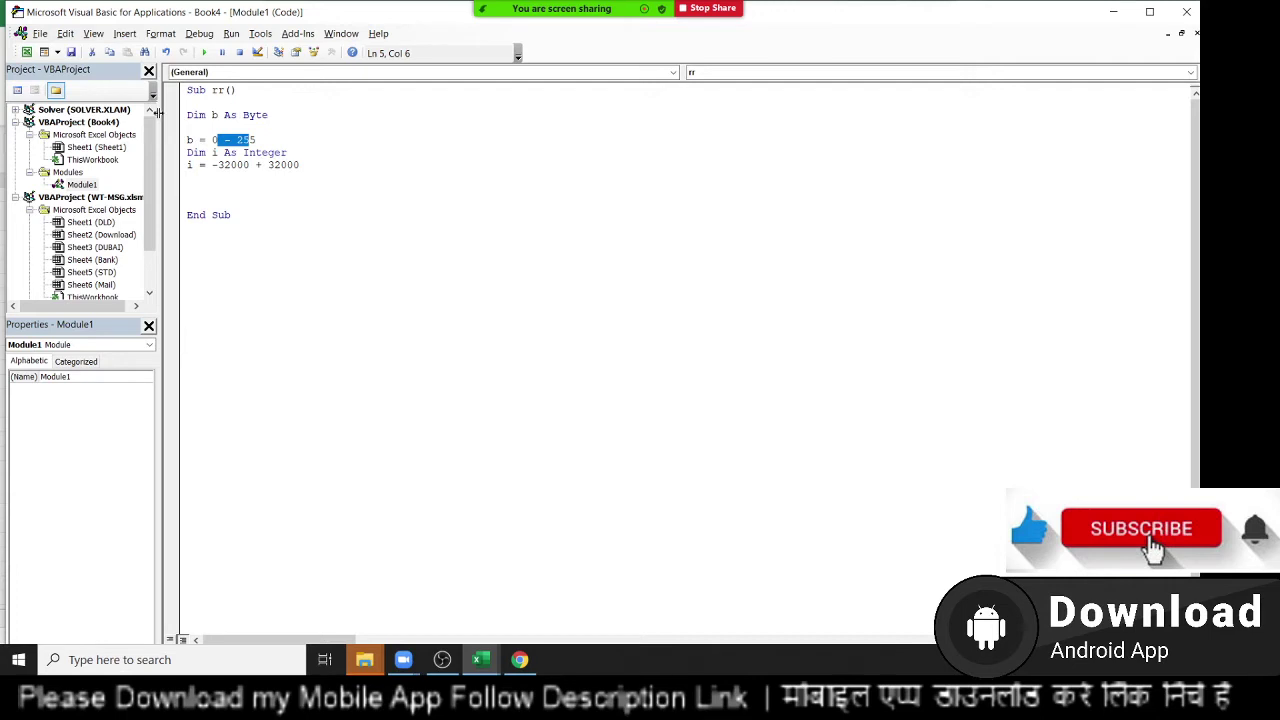
pyautogui.press('Down')
pyautogui.hotkey('shift', 'Down')
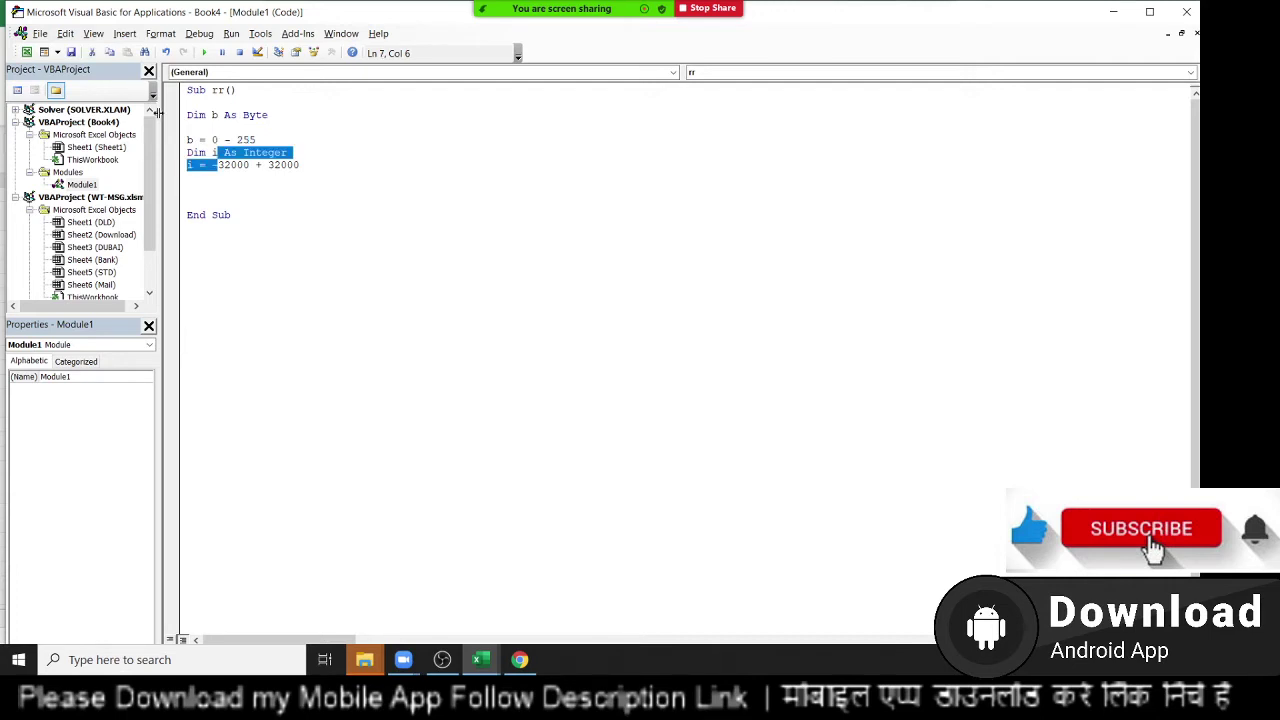
pyautogui.press('Down')
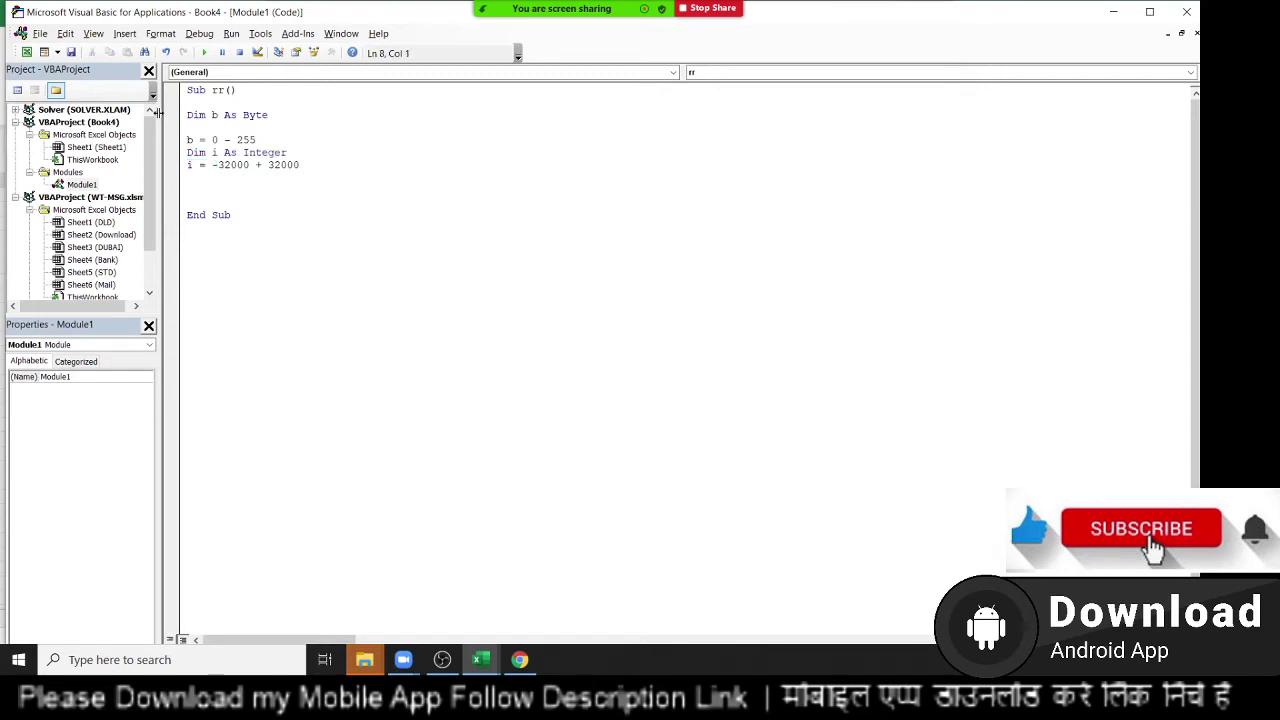
pyautogui.press('Return')
# Declare l As Long and assign it 13165456
pyautogui.write('di')
pyautogui.write('m l as ')
pyautogui.write('long')
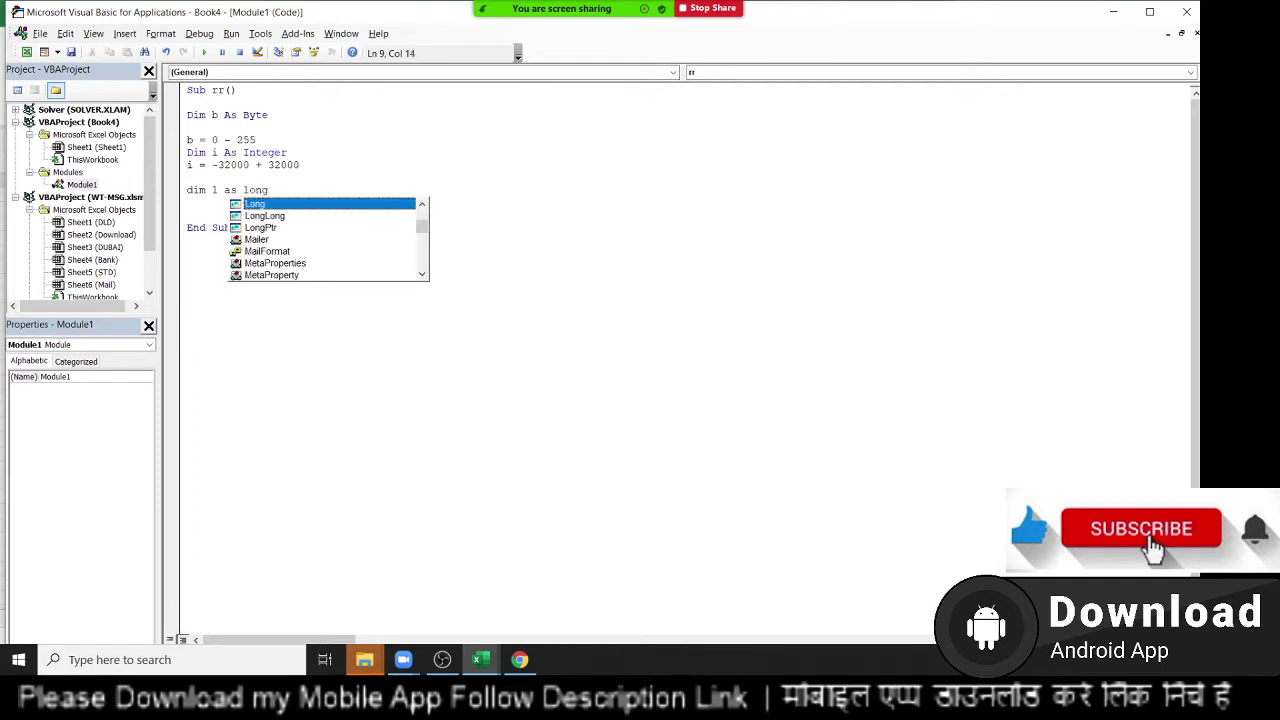
pyautogui.press('Return')
pyautogui.write('l=')
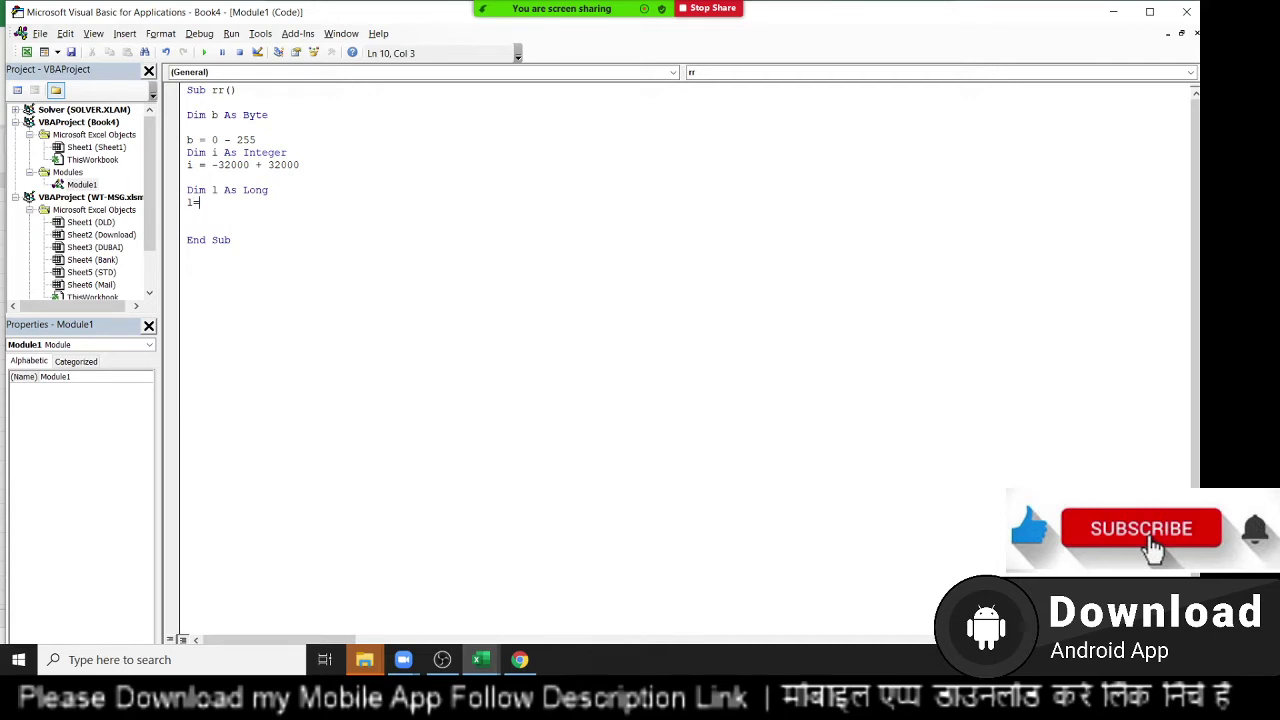
pyautogui.write('131')
pyautogui.write('65456')
pyautogui.press('Return')
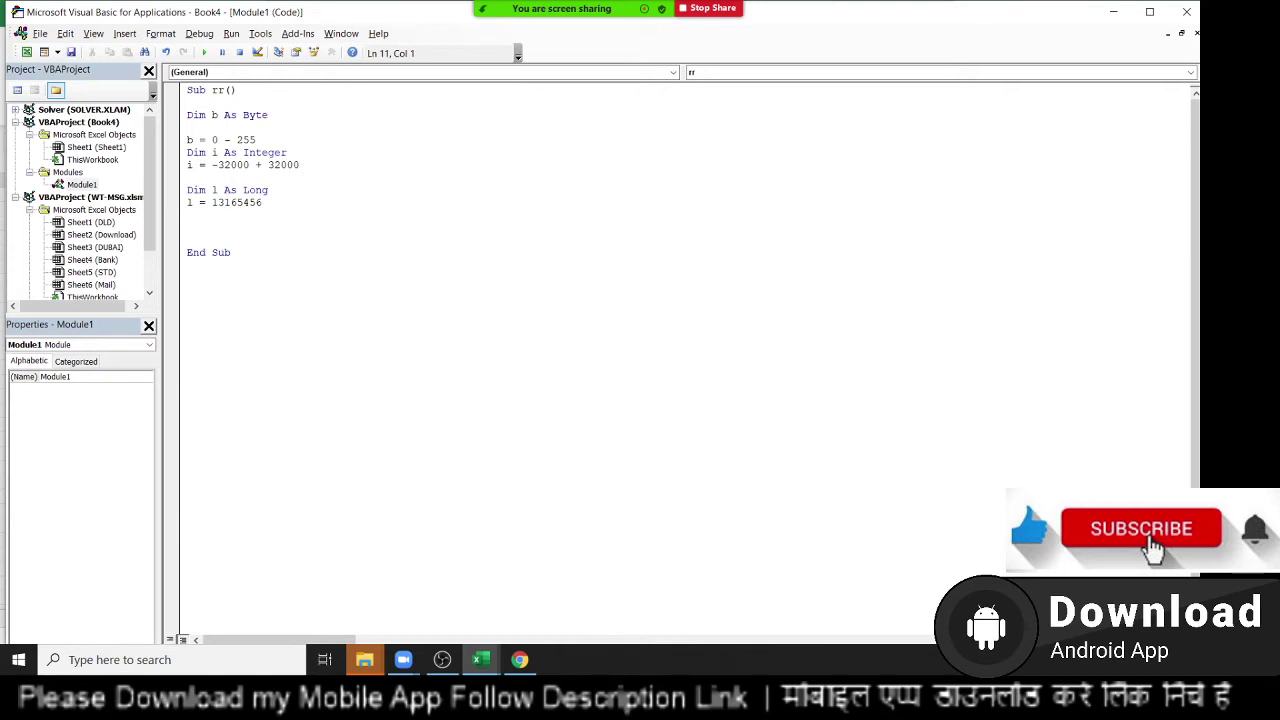
# Declare d As Double and set it to 32.36
pyautogui.press('Return')
pyautogui.write('dim ')
pyautogui.write('d as d')
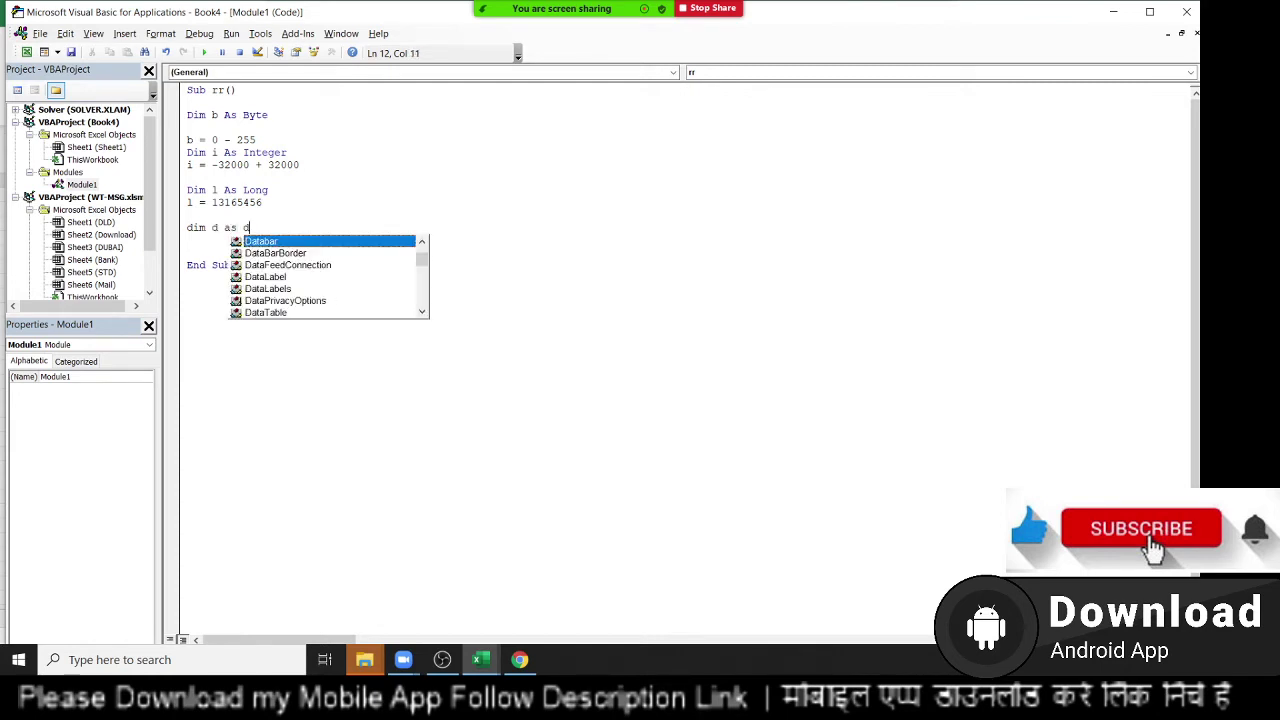
pyautogui.write('ou')
pyautogui.press('Tab')
pyautogui.press('Return')
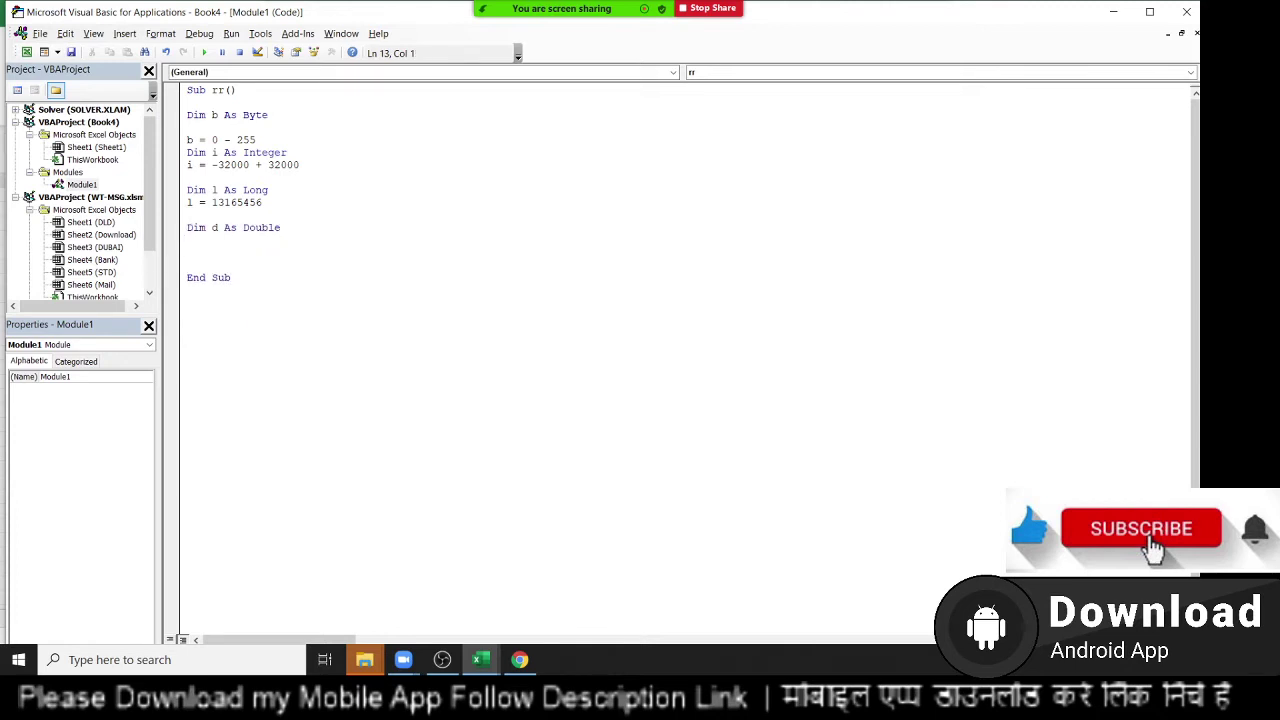
pyautogui.write('d = 3')
pyautogui.write('2.36')
pyautogui.press('Return')
pyautogui.press('Return')
# Highlight the Byte, Integer, Long and Double declaration lines in turn
pyautogui.press('Up')
pyautogui.press('Up')
pyautogui.press('Up')
pyautogui.hotkey('shift', 'Down')
pyautogui.press('Down')
pyautogui.press('Down')
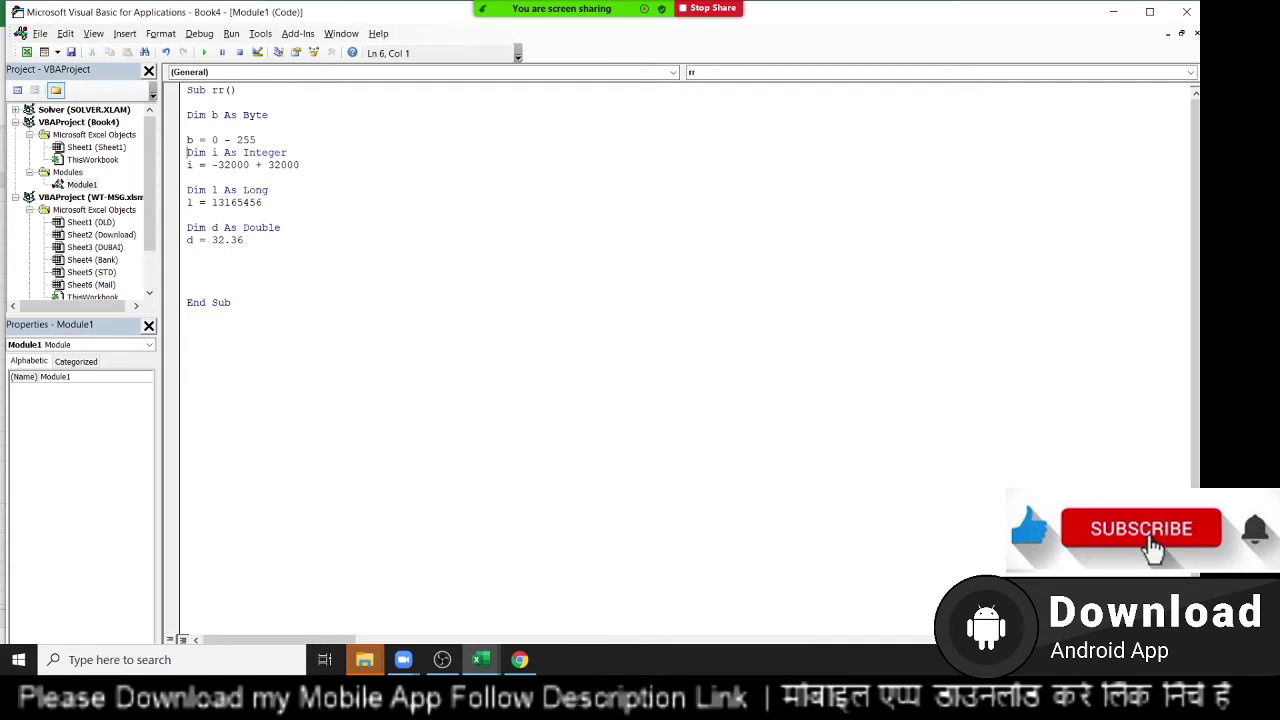
pyautogui.hotkey('shift', 'Down')
pyautogui.press('Home')
pyautogui.hotkey('shift', 'Down')
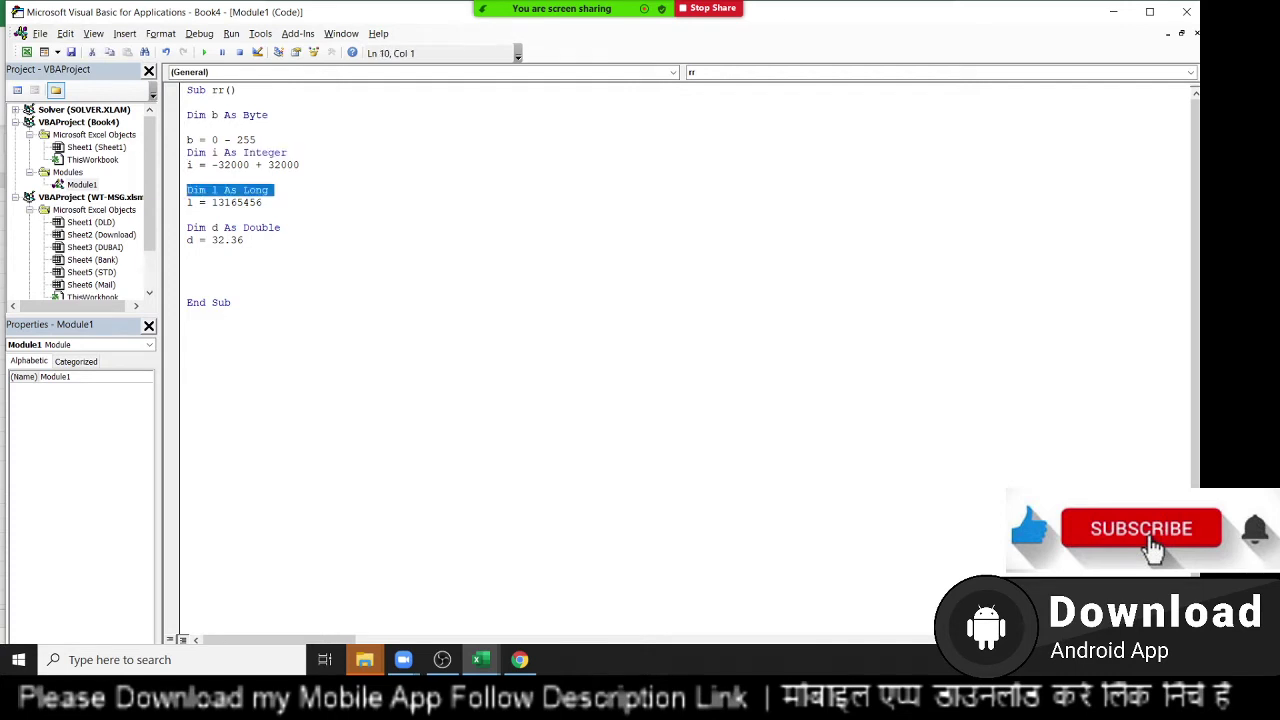
pyautogui.press('Down')
pyautogui.press('Down')
pyautogui.hotkey('shift', 'Down')
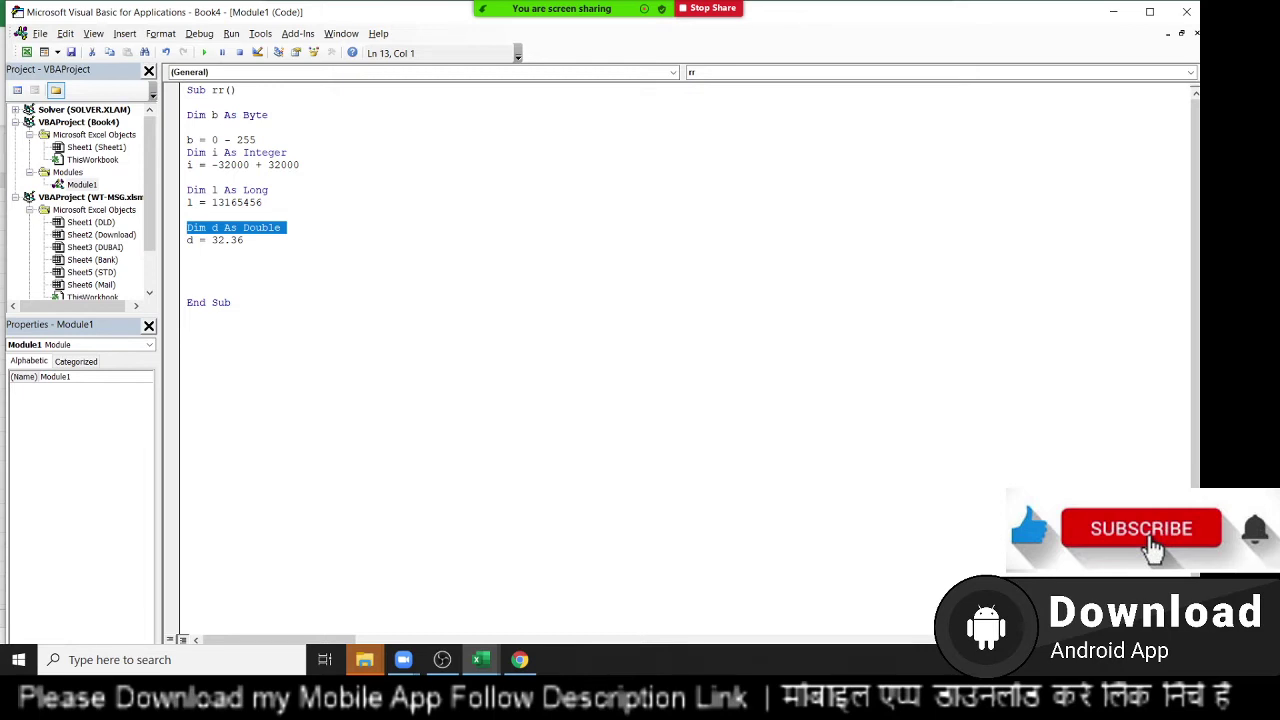
pyautogui.click(187, 240)
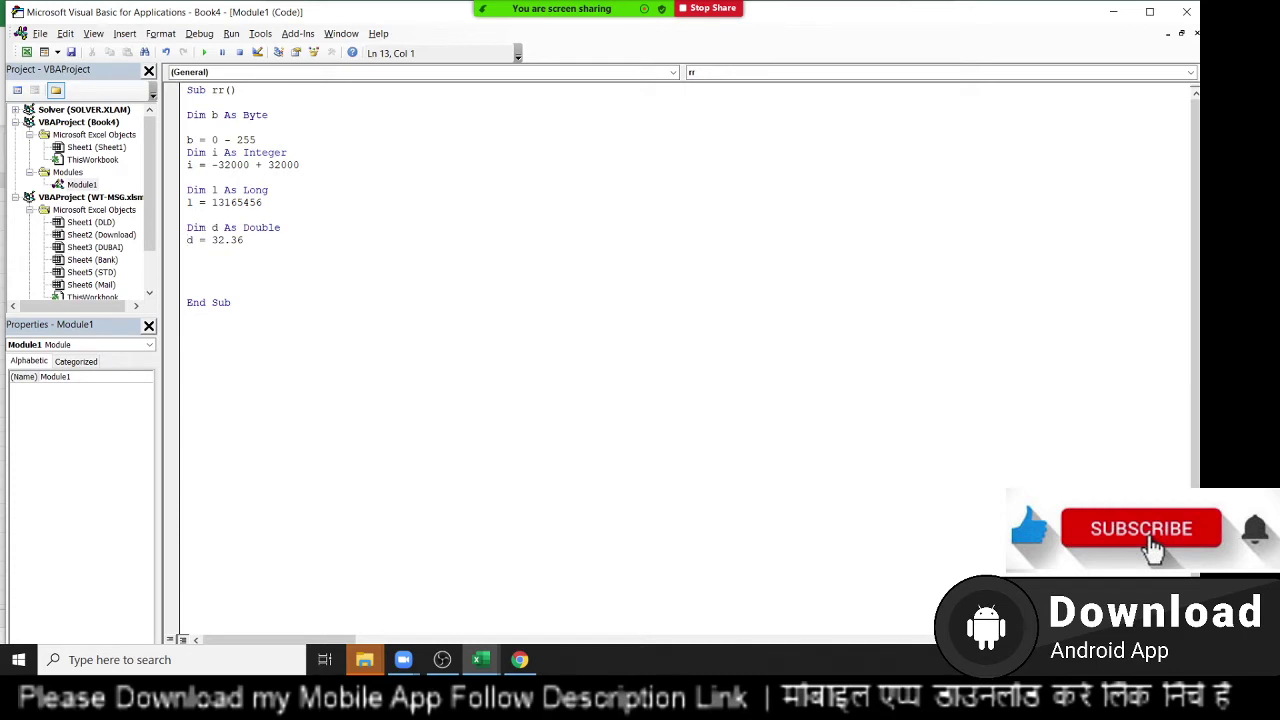
pyautogui.click(187, 227)
pyautogui.moveTo(242, 227); pyautogui.dragTo(281, 227)
pyautogui.moveTo(243, 240); pyautogui.dragTo(211, 240)
pyautogui.moveTo(267, 202); pyautogui.dragTo(211, 202)
pyautogui.moveTo(248, 240); pyautogui.dragTo(211, 240)
pyautogui.hotkey('shift', 'Up')
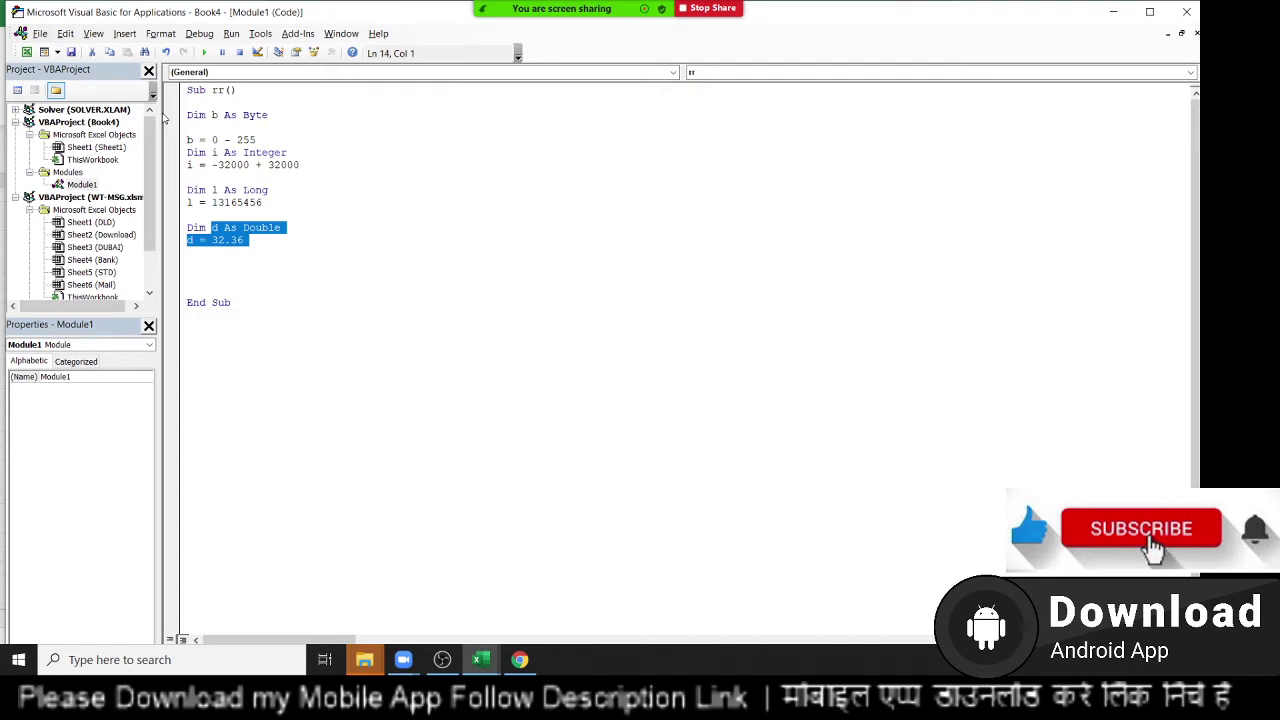
pyautogui.press('Left')
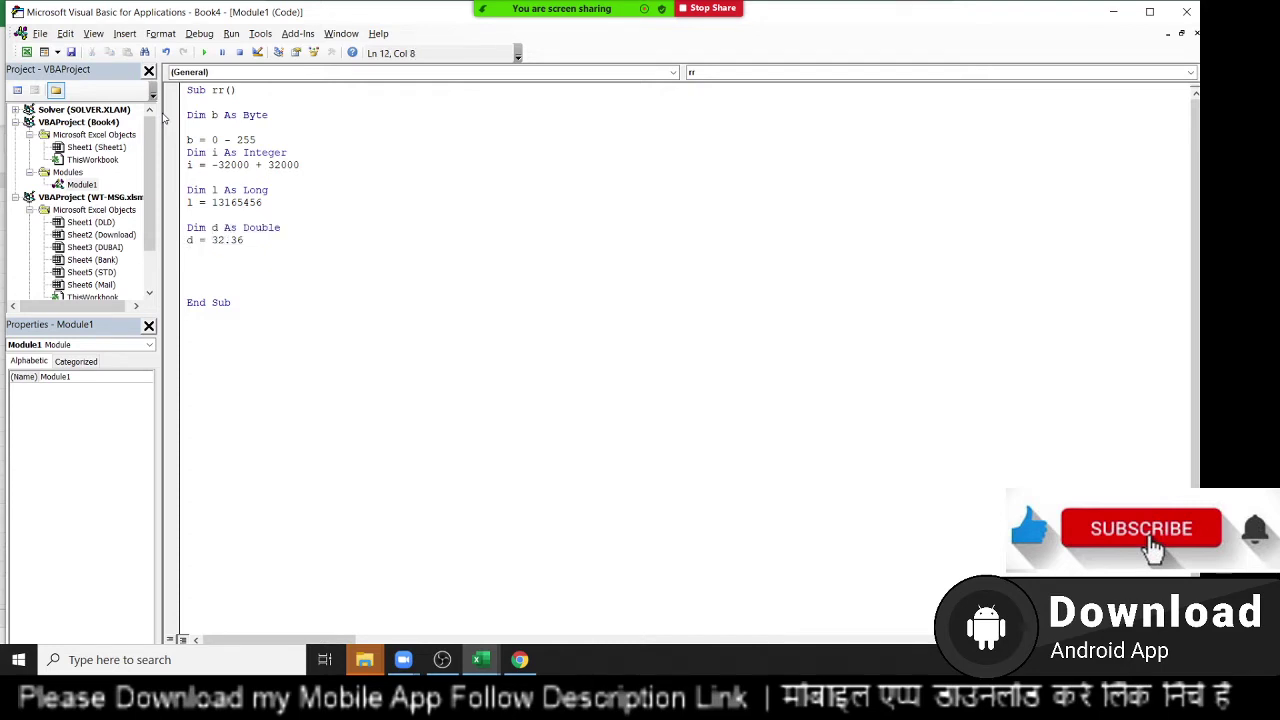
pyautogui.press('Down')
pyautogui.press('Down')
# Declare bl As Boolean and set it to False
pyautogui.write('d')
pyautogui.write('im bl')
pyautogui.write(' as')
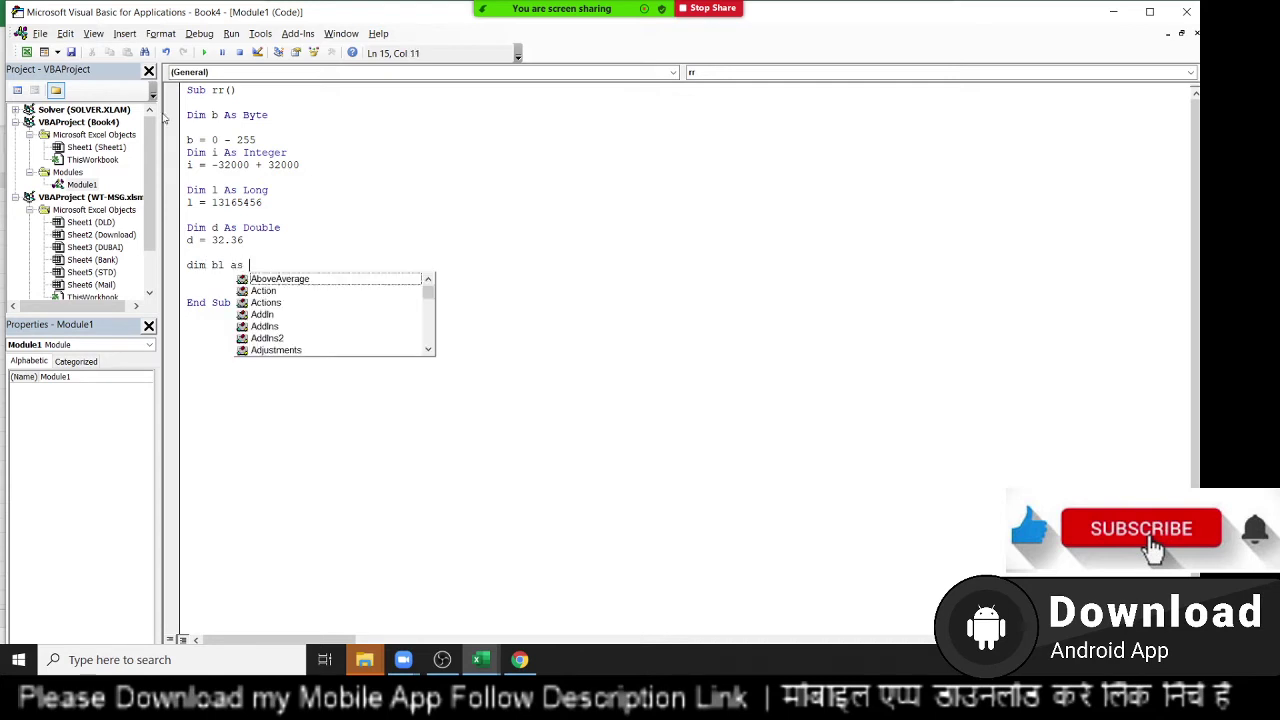
pyautogui.write(' b')
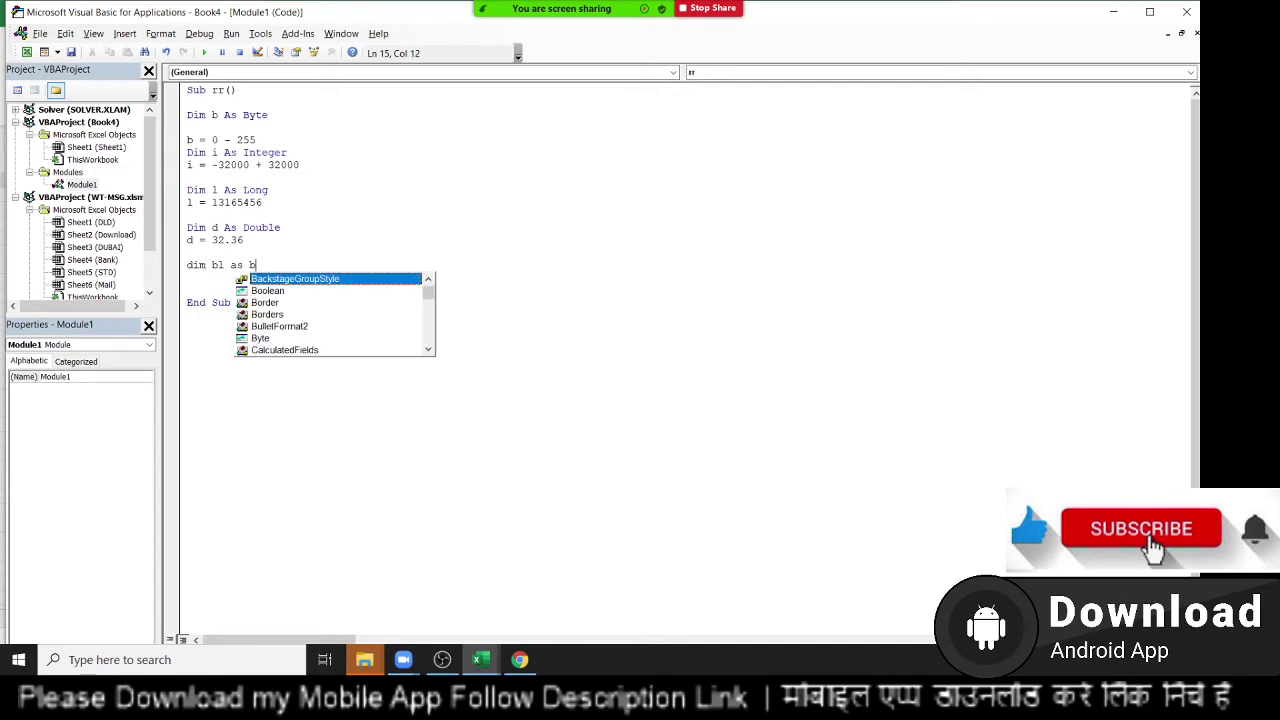
pyautogui.press('Down')
pyautogui.press('Tab')
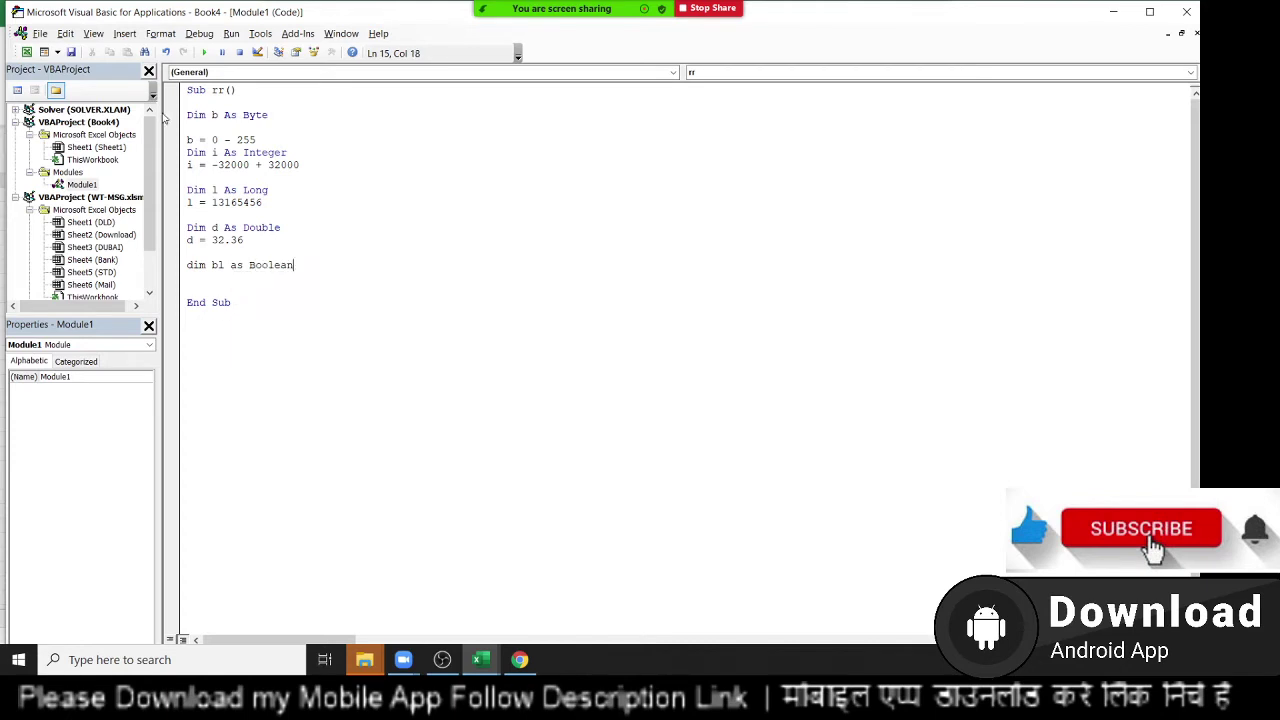
pyautogui.press('Return')
pyautogui.press('Return')
pyautogui.write('bl')
pyautogui.write('=')
pyautogui.press('Down')
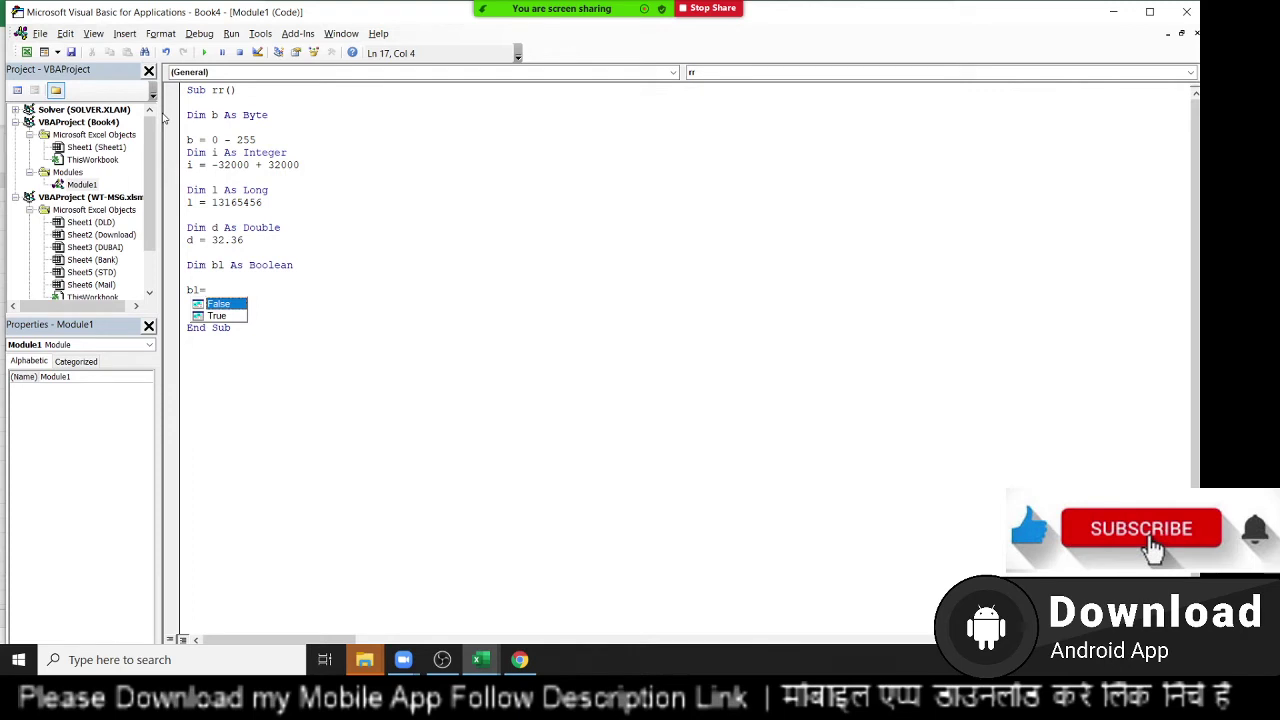
pyautogui.press('Return')
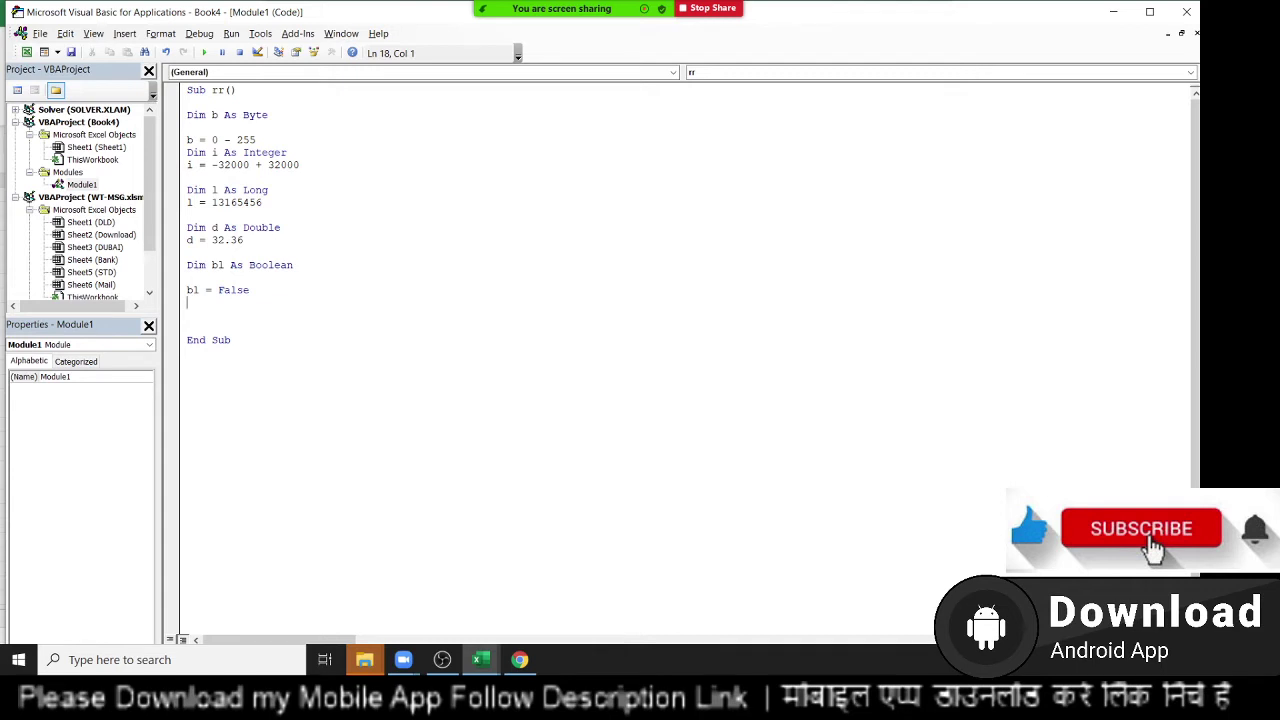
# Declare dt As Date set to "1-JAN-20", then begin declaring t As String
pyautogui.press('Return')
pyautogui.write('dim ')
pyautogui.write('dt ')
pyautogui.write('as dart')
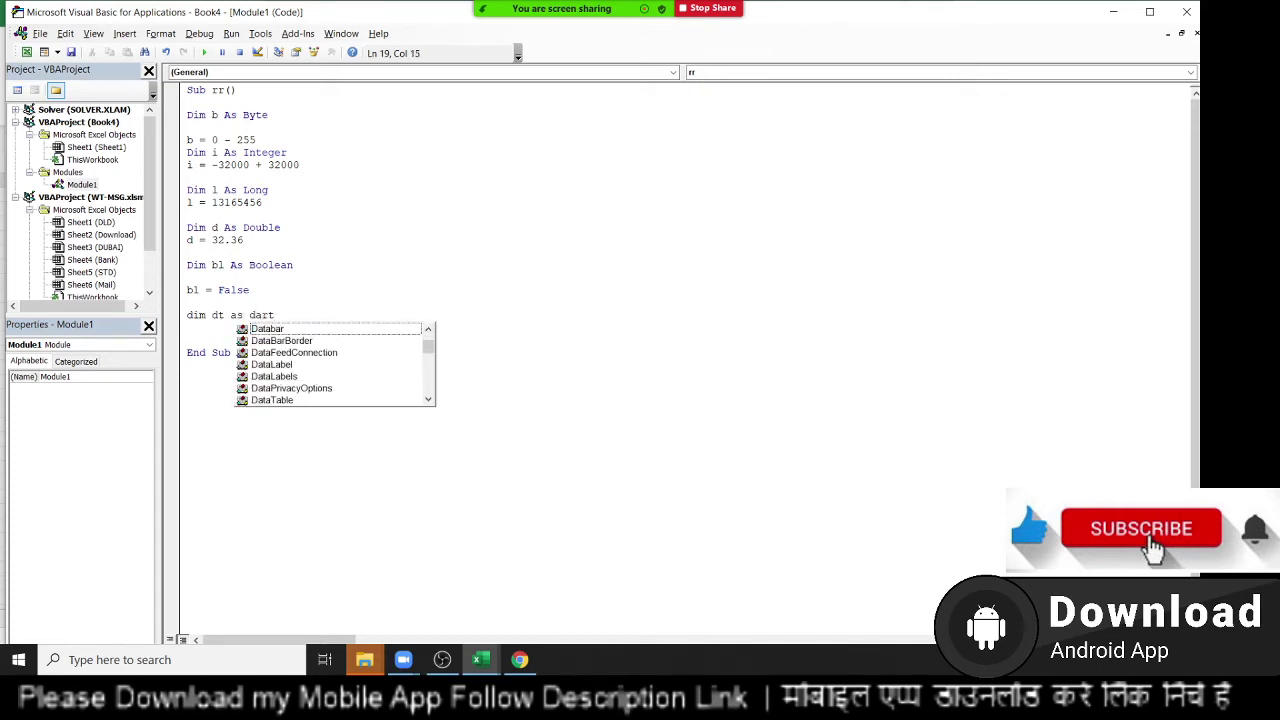
pyautogui.press('BackSpace')
pyautogui.press('BackSpace')
pyautogui.write('te')
pyautogui.press('Return')
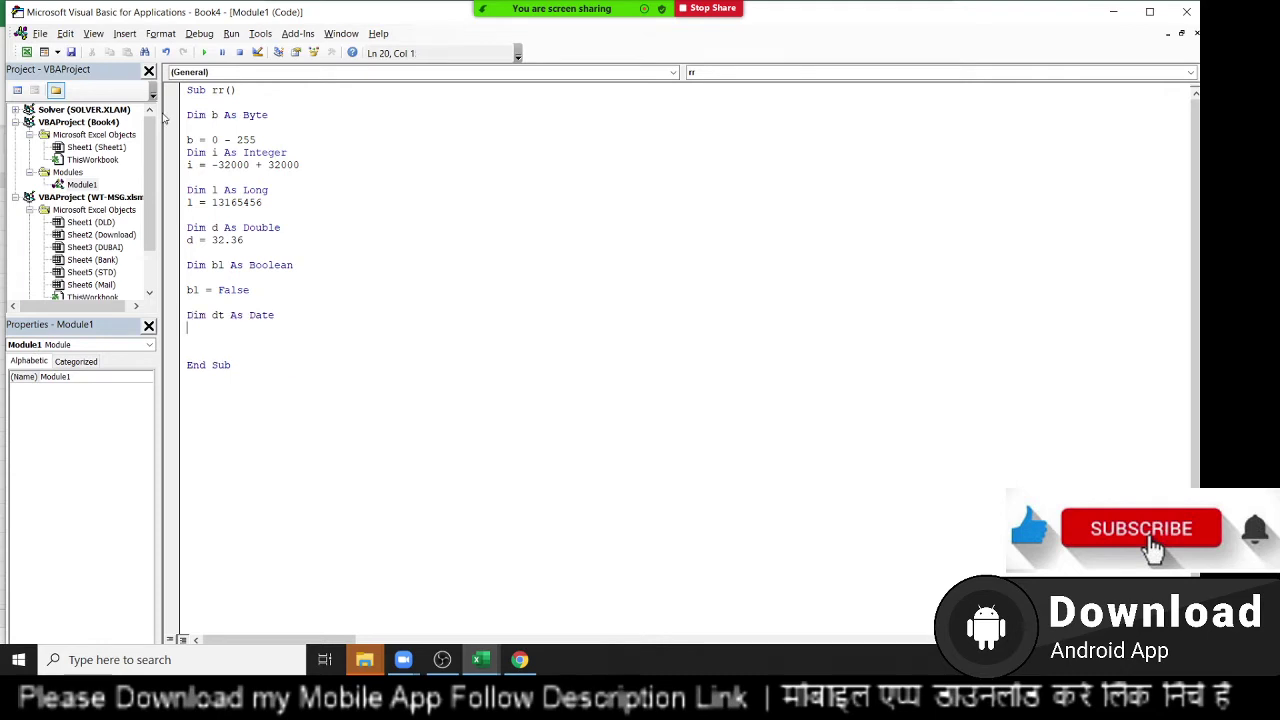
pyautogui.write('d')
pyautogui.write('t = "1')
pyautogui.write('-')
pyautogui.write('JAN-')
pyautogui.write('20"')
pyautogui.press('Return')
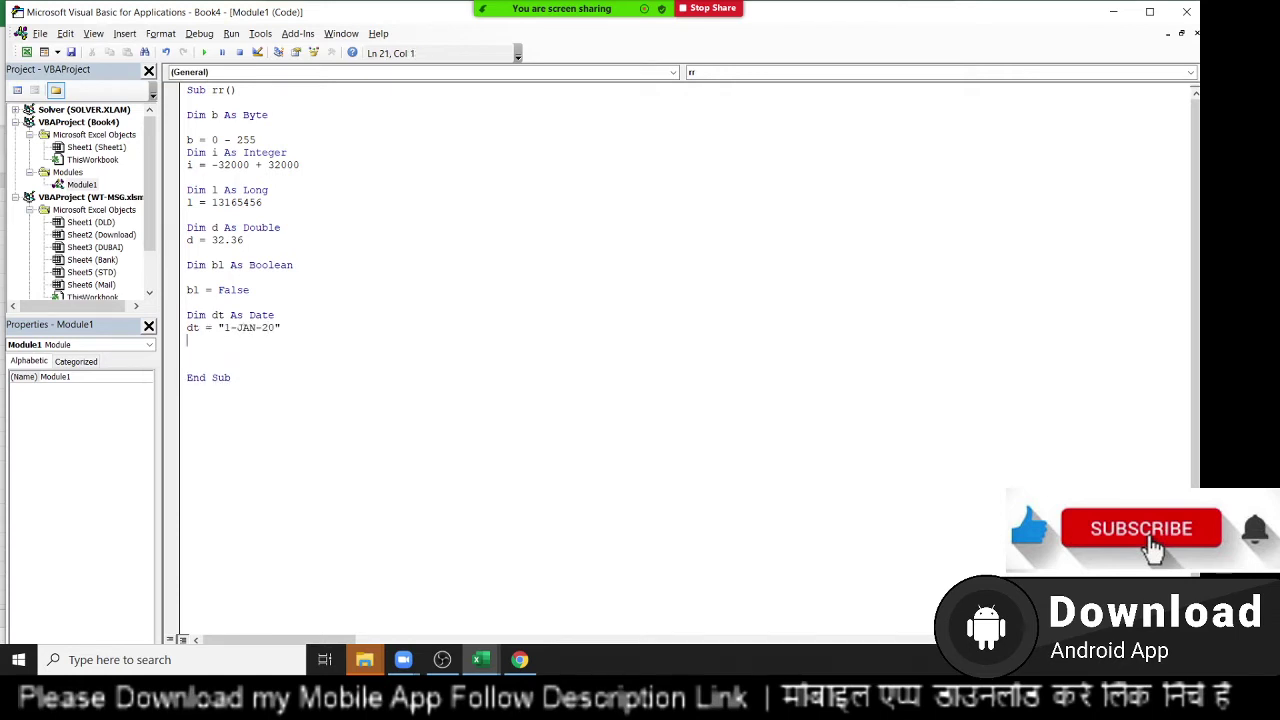
pyautogui.press('Return')
pyautogui.write('dim ')
pyautogui.write('t as ')
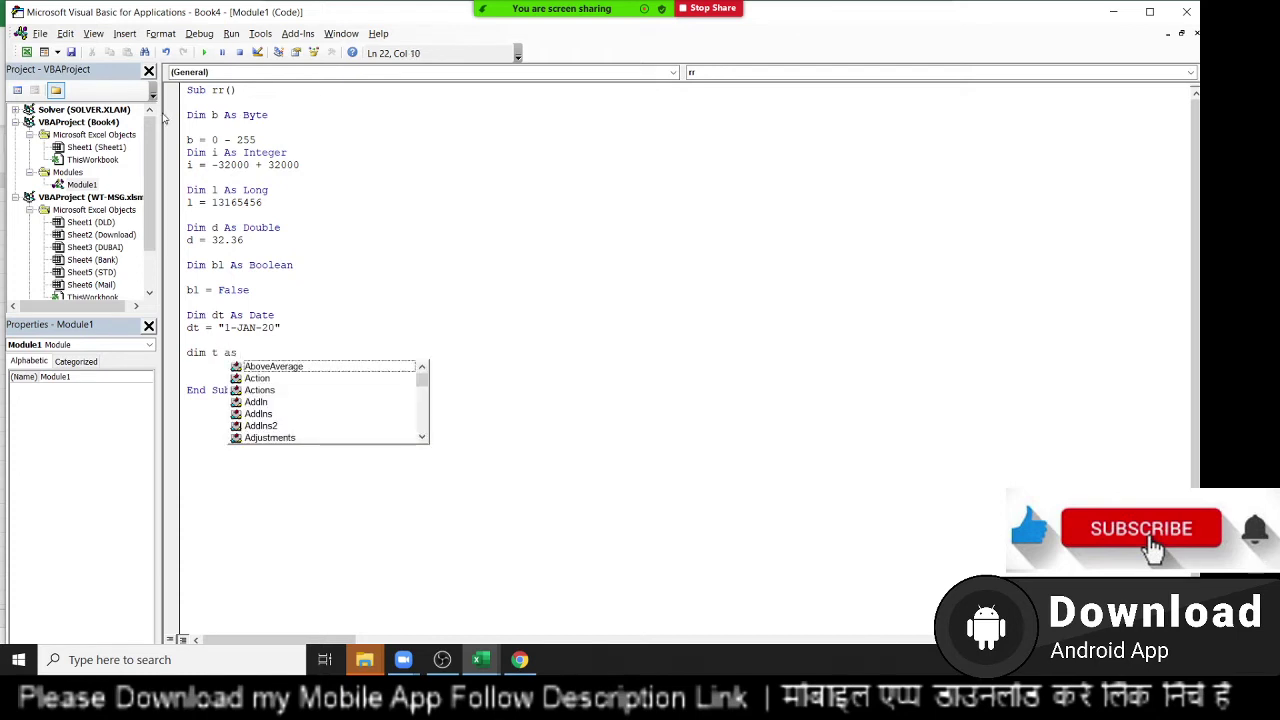
pyautogui.write('str')
# Complete t As String and assign it 11465
pyautogui.press('Return')
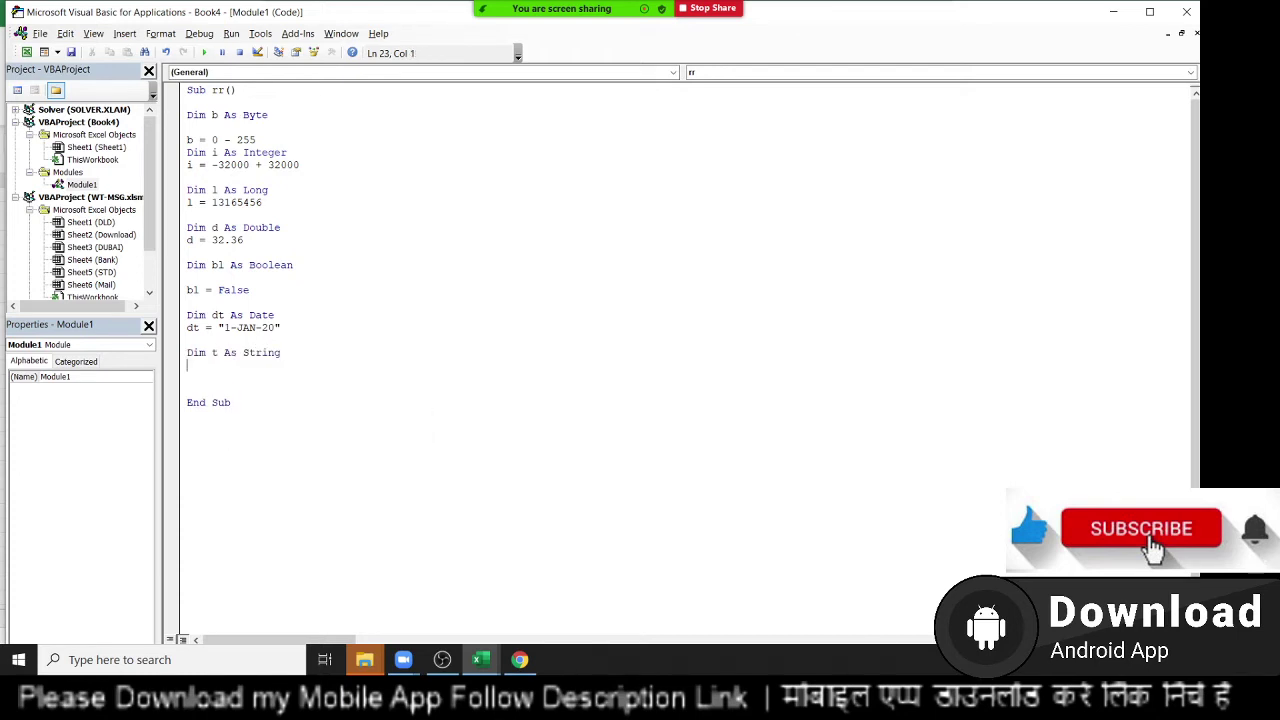
pyautogui.write('t =')
pyautogui.press('BackSpace')
pyautogui.press('BackSpace')
pyautogui.write('11')
pyautogui.write('465')
pyautogui.press('Return')
# Declare v As Variant above End Sub and assign it 32652
pyautogui.moveTo(204, 393)
pyautogui.mouseDown()
pyautogui.moveTo(150, 180)
pyautogui.moveTo(156, 140)
pyautogui.mouseUp()
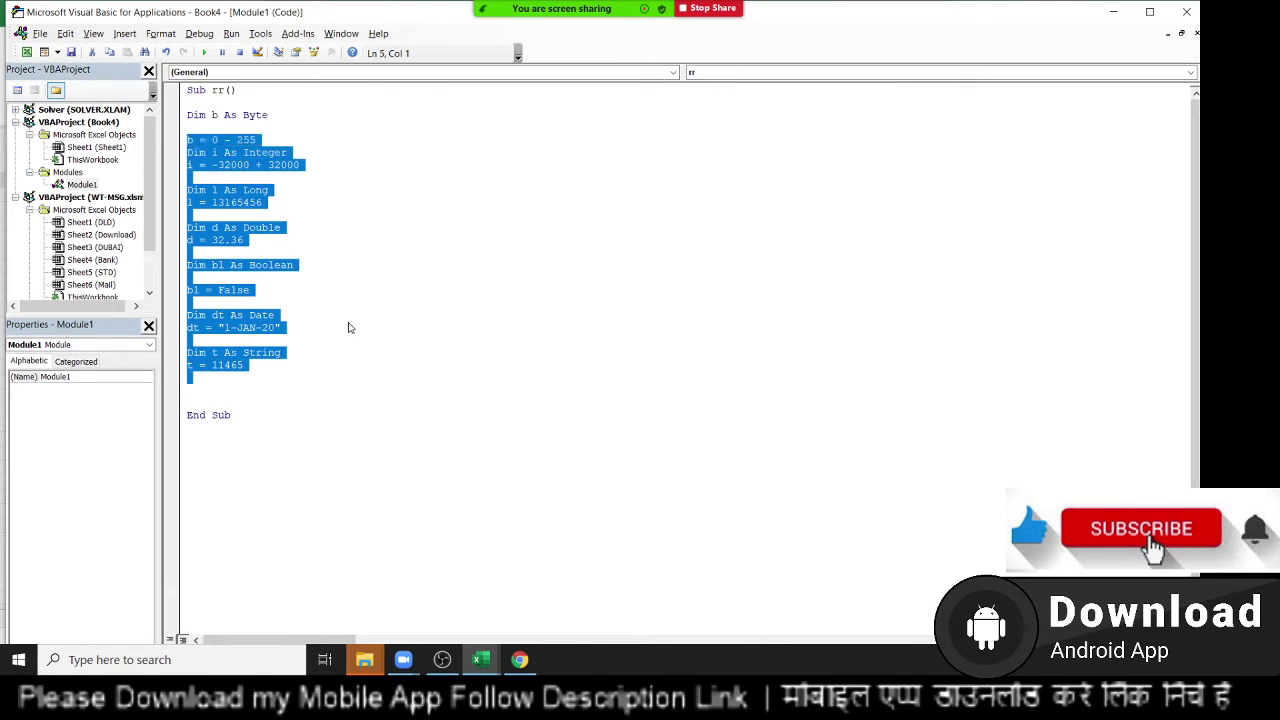
pyautogui.click(221, 390)
pyautogui.press('Return')
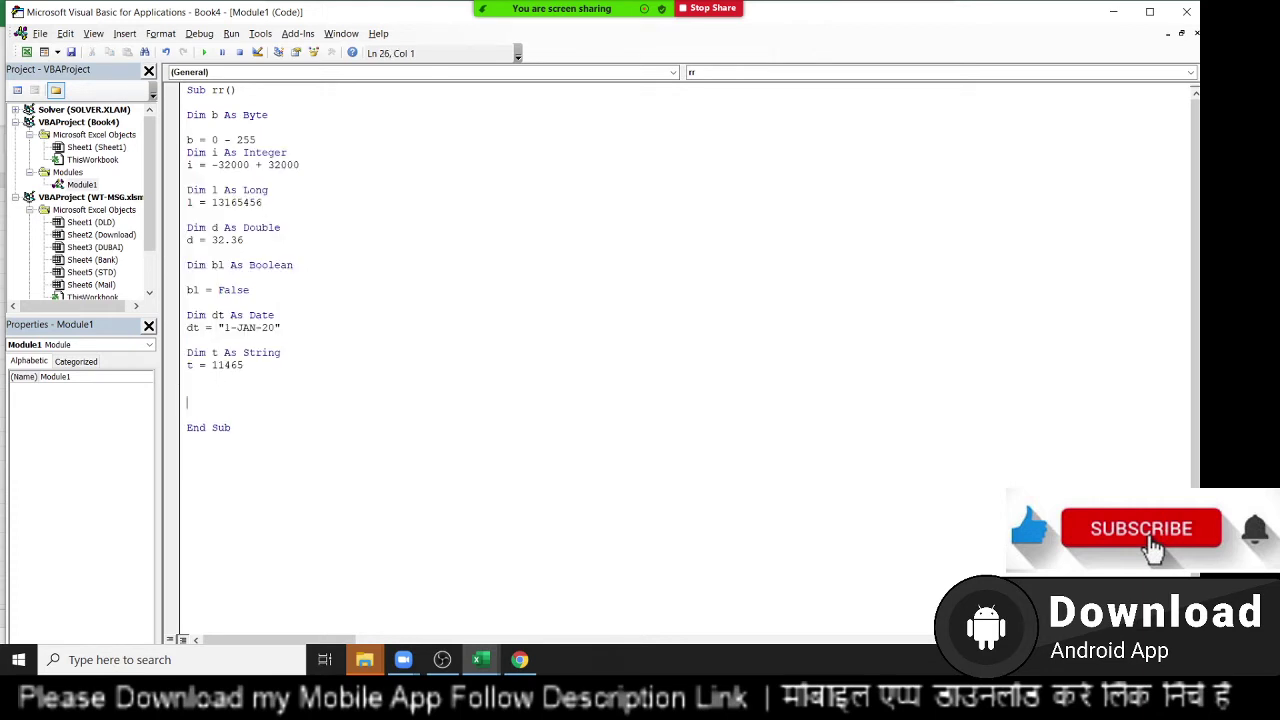
pyautogui.write('dim v as ')
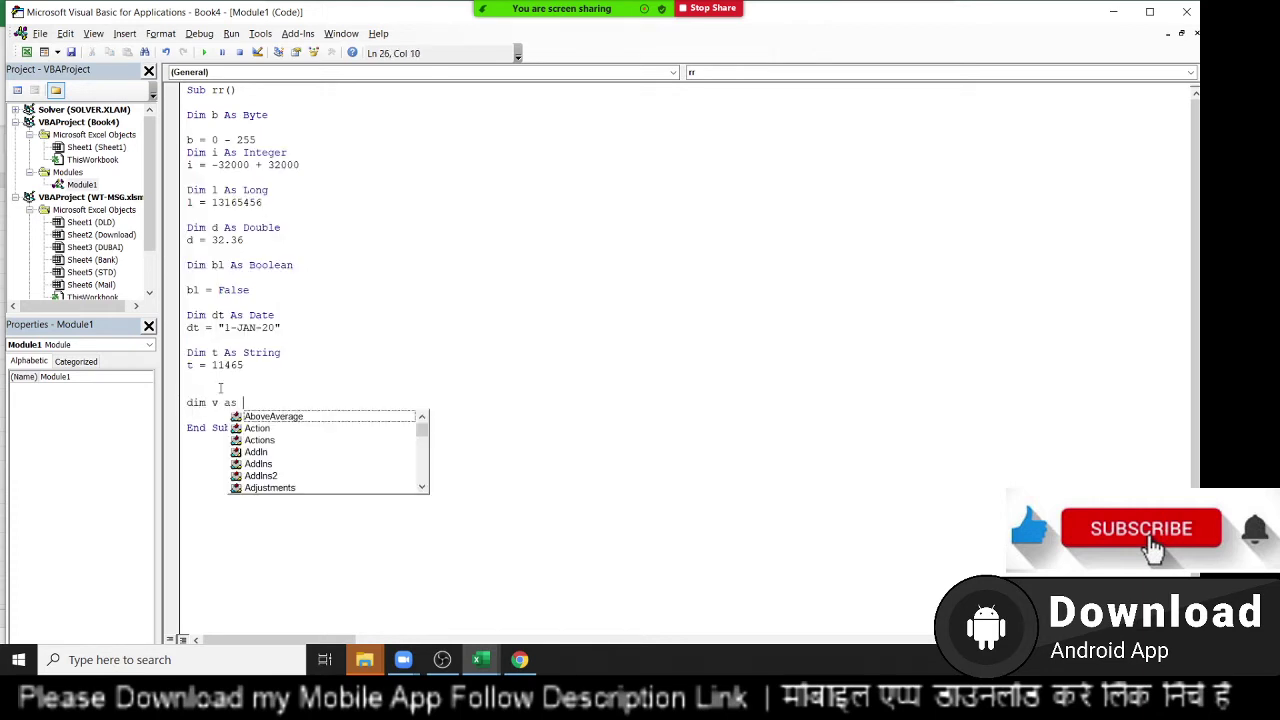
pyautogui.write('ve')
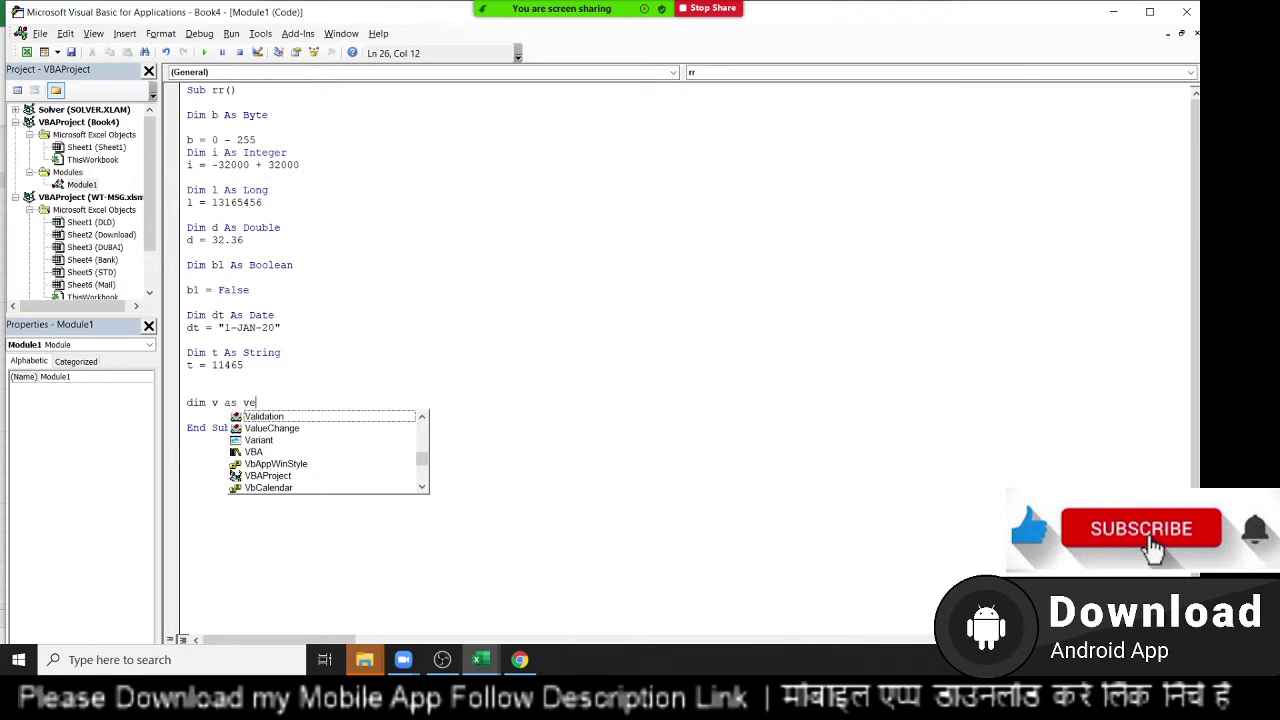
pyautogui.press('Down')
pyautogui.press('Down')
pyautogui.press('Tab')
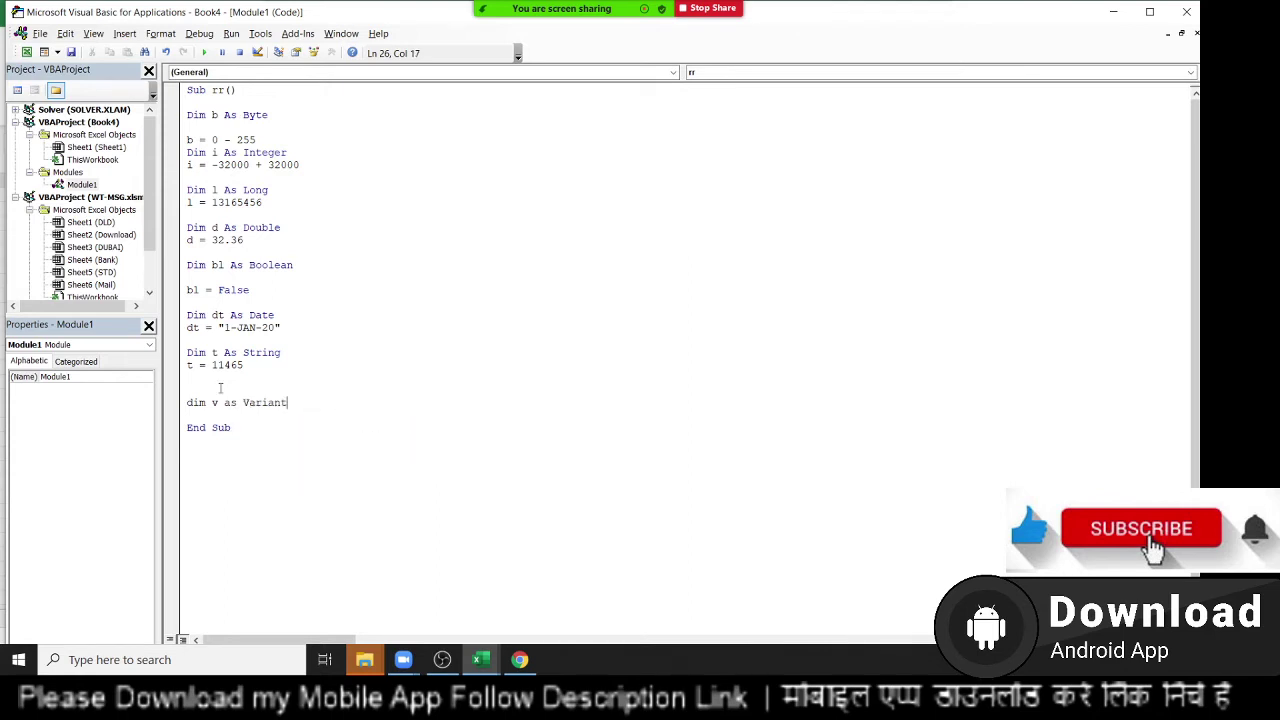
pyautogui.press('Return')
pyautogui.press('Return')
pyautogui.write('v = 32')
pyautogui.write('652')
pyautogui.press('Return')
# Replace t's value 11465 with a person's name in quotes, then switch to the Book4 worksheet
pyautogui.doubleClick(264, 354)
pyautogui.doubleClick(254, 364)
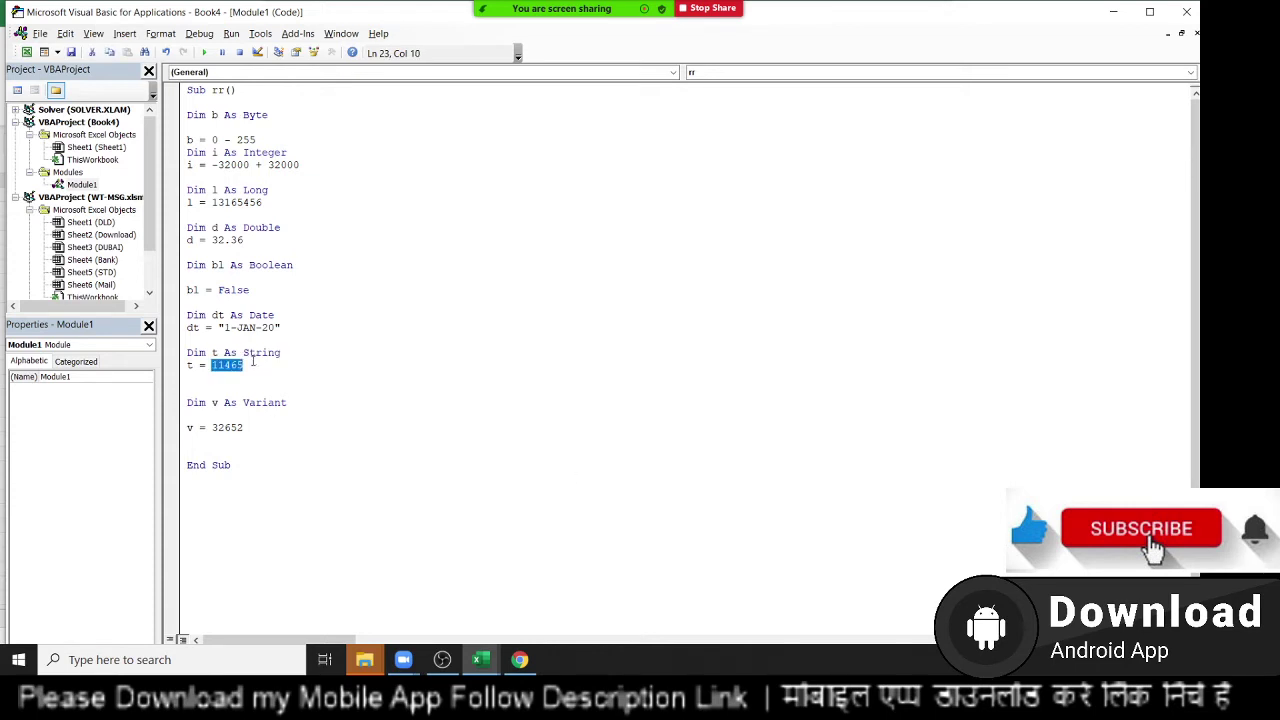
pyautogui.write('""')
pyautogui.press('Return')
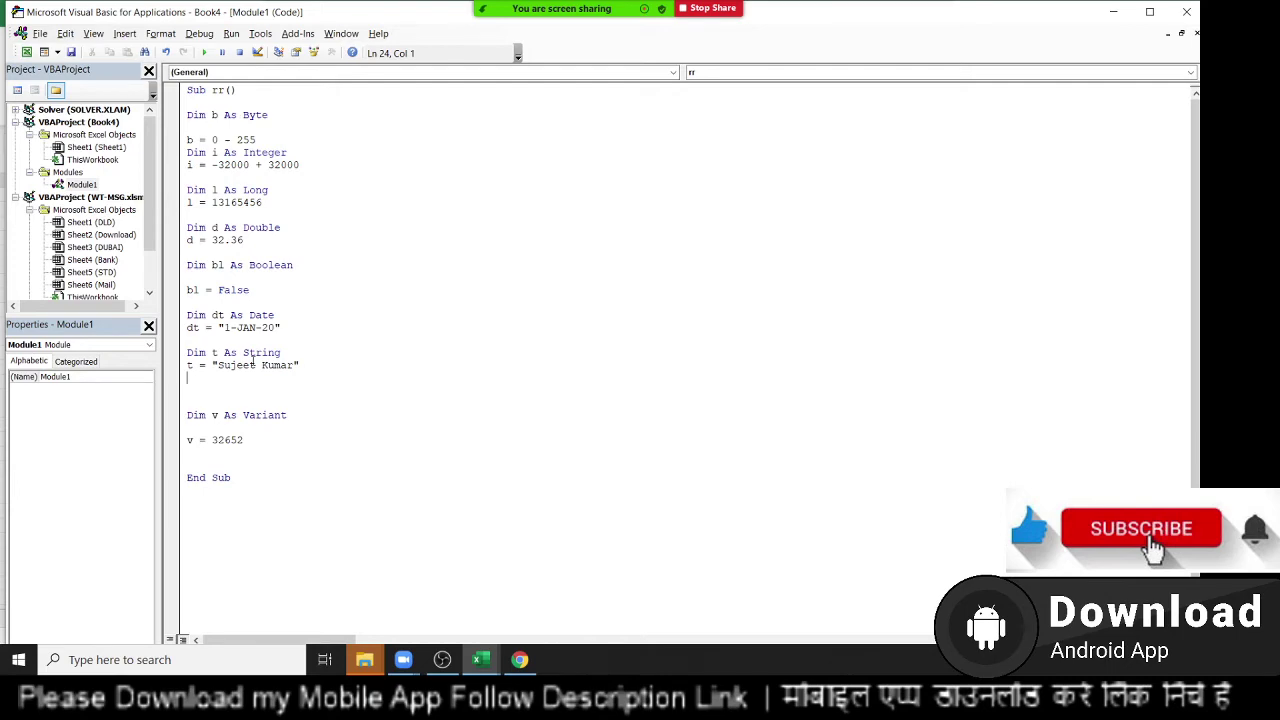
pyautogui.hotkey('alt', 'Tab')
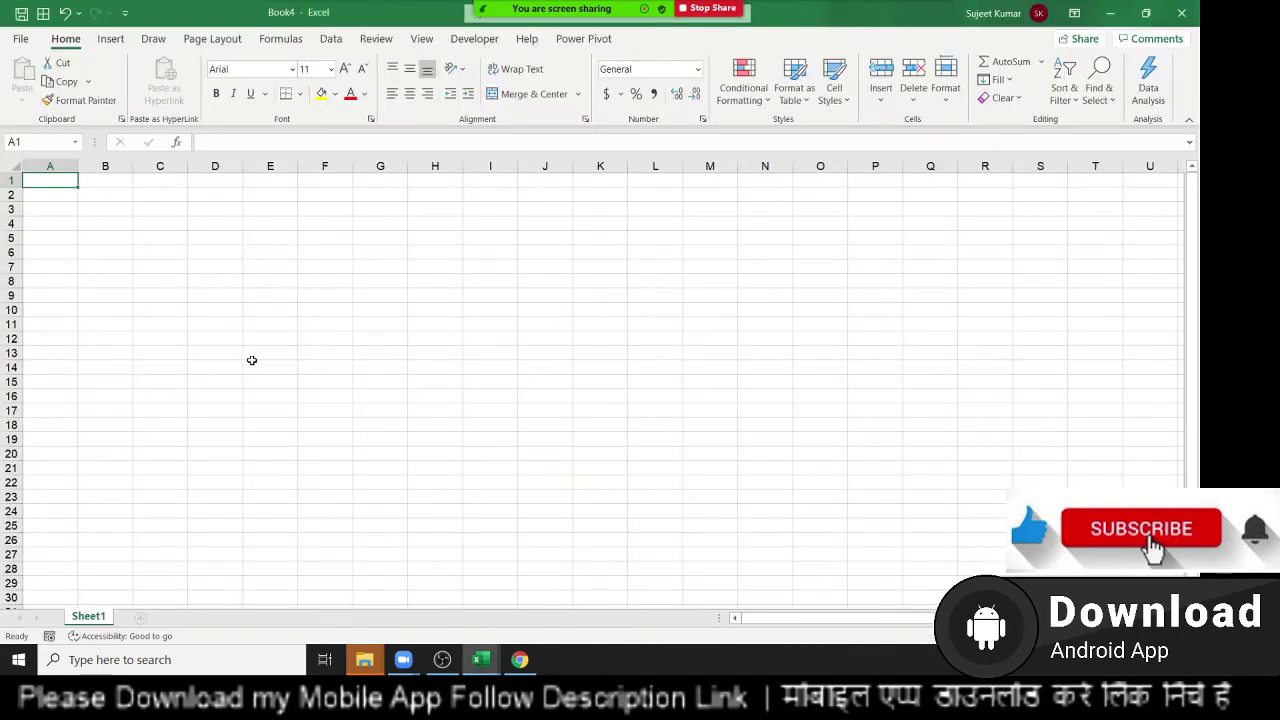
# Cancel the entry in cell A1, return to the code and highlight the v and Date lines
pyautogui.write("'")
pyautogui.press('Escape')
pyautogui.hotkey('alt', 'Tab')
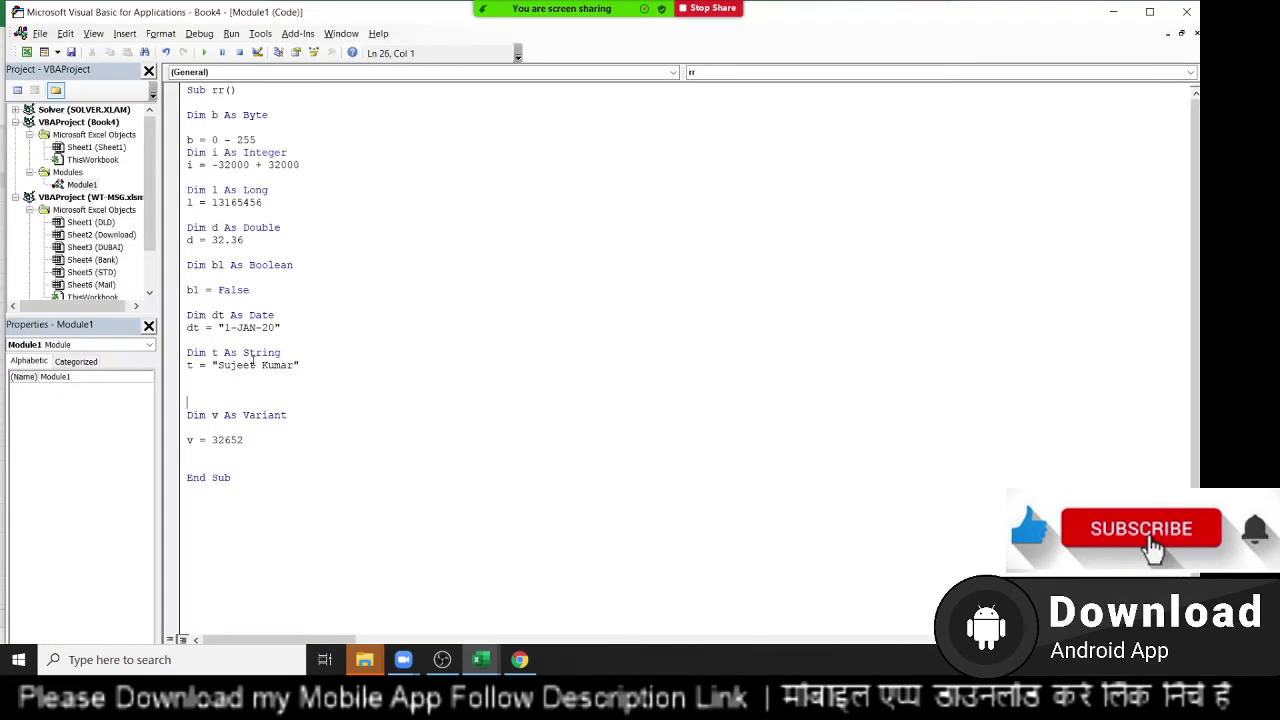
pyautogui.press('Down')
pyautogui.press('Down')
pyautogui.press('Down')
pyautogui.hotkey('shift', 'Down')
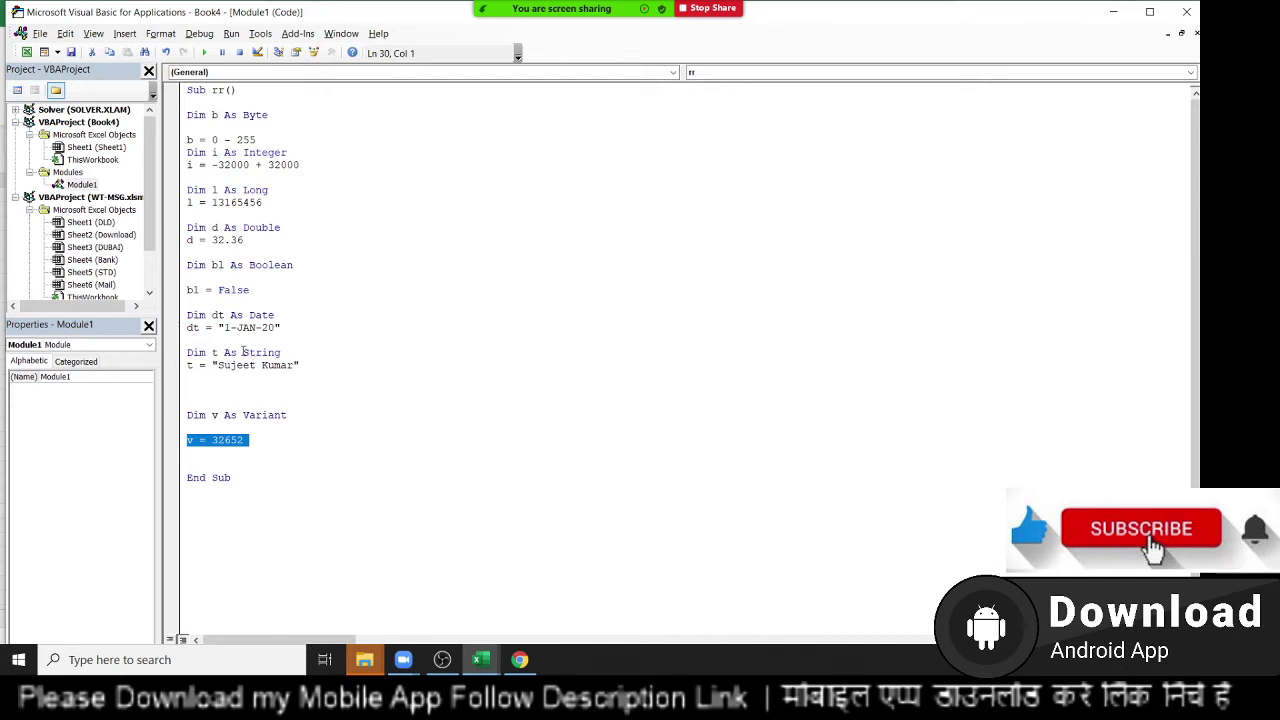
pyautogui.click(214, 338)
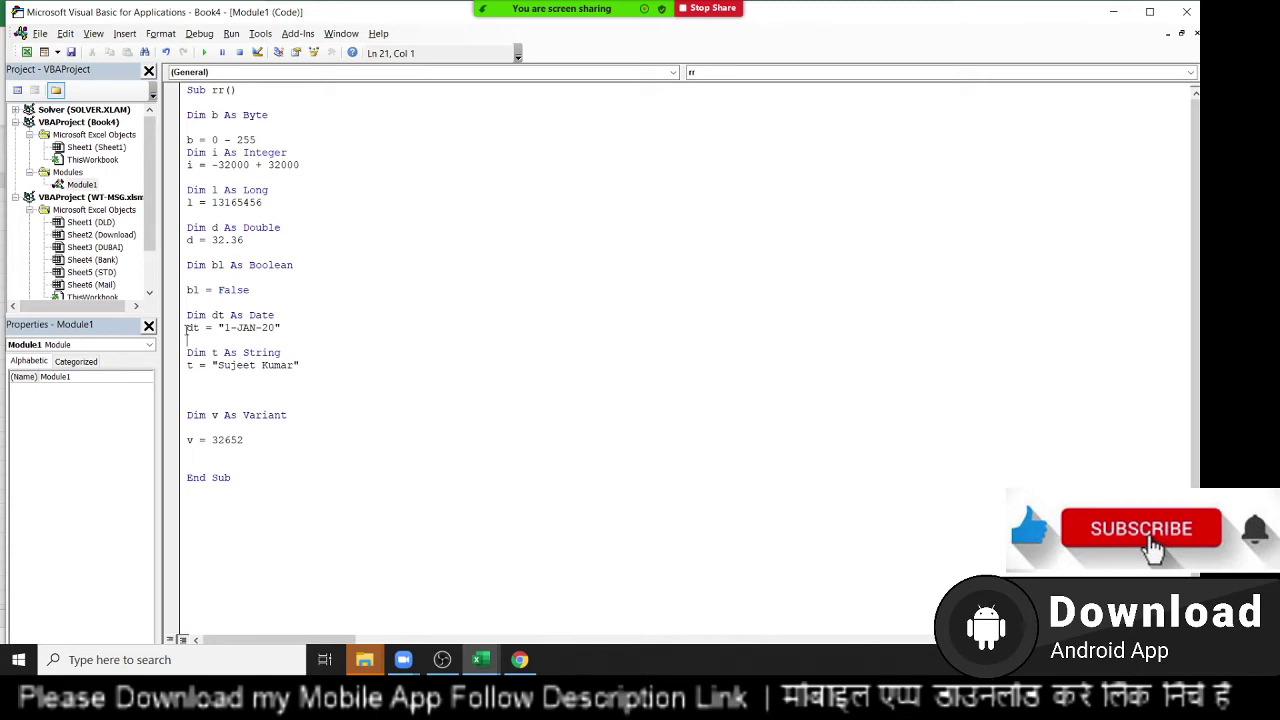
pyautogui.moveTo(292, 334); pyautogui.dragTo(185, 314)
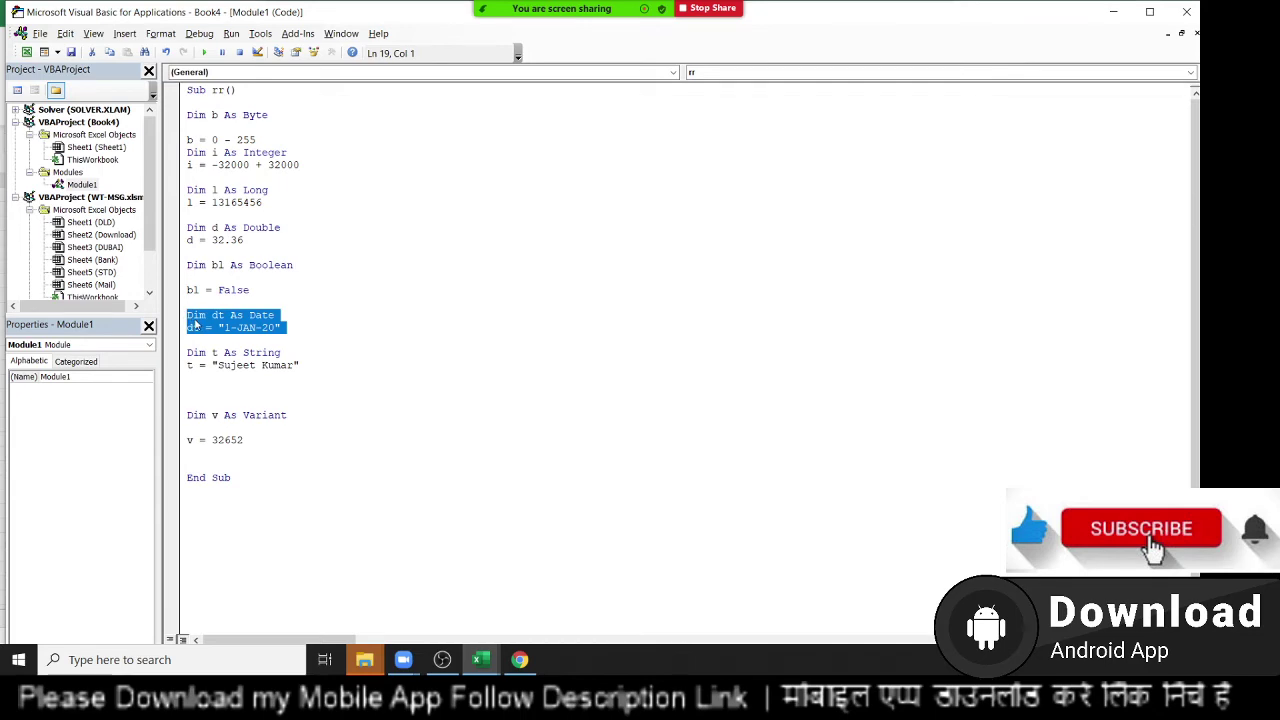
# Select cell B4 in the workbook, then return to the v = 32652 line
pyautogui.hotkey('alt', 'F11')
pyautogui.click(104, 222)
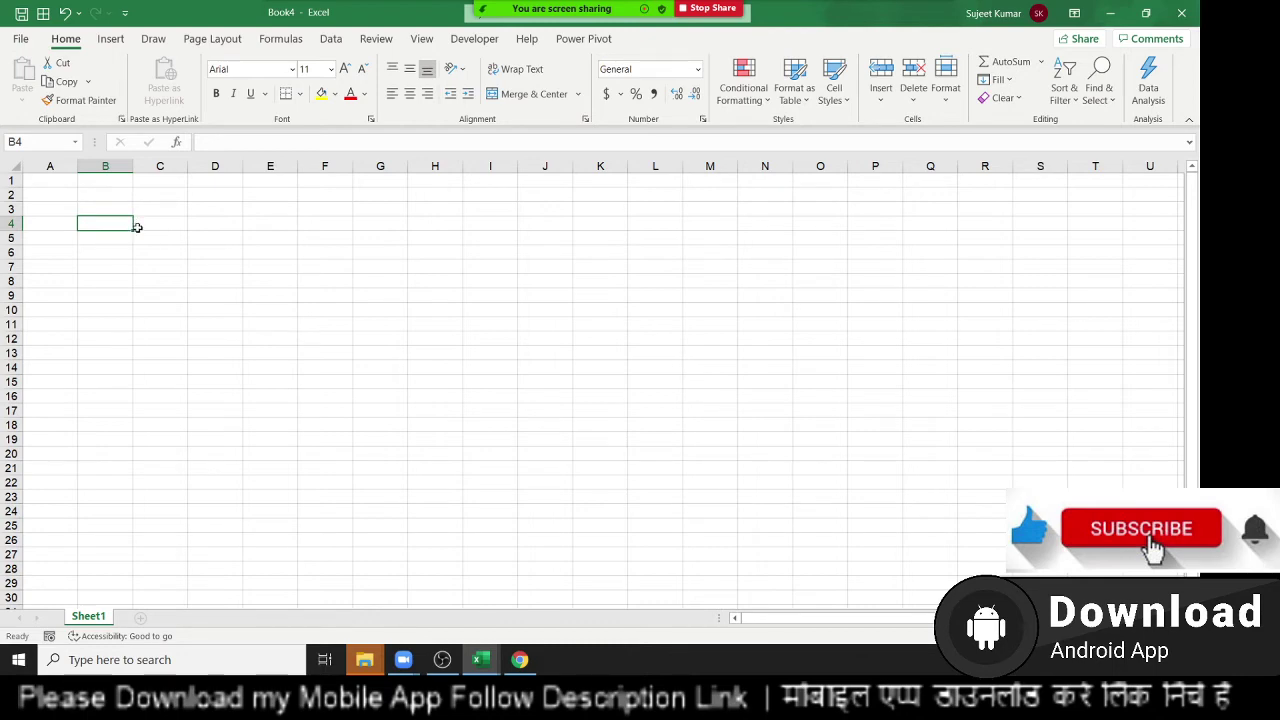
pyautogui.hotkey('alt', 'Tab')
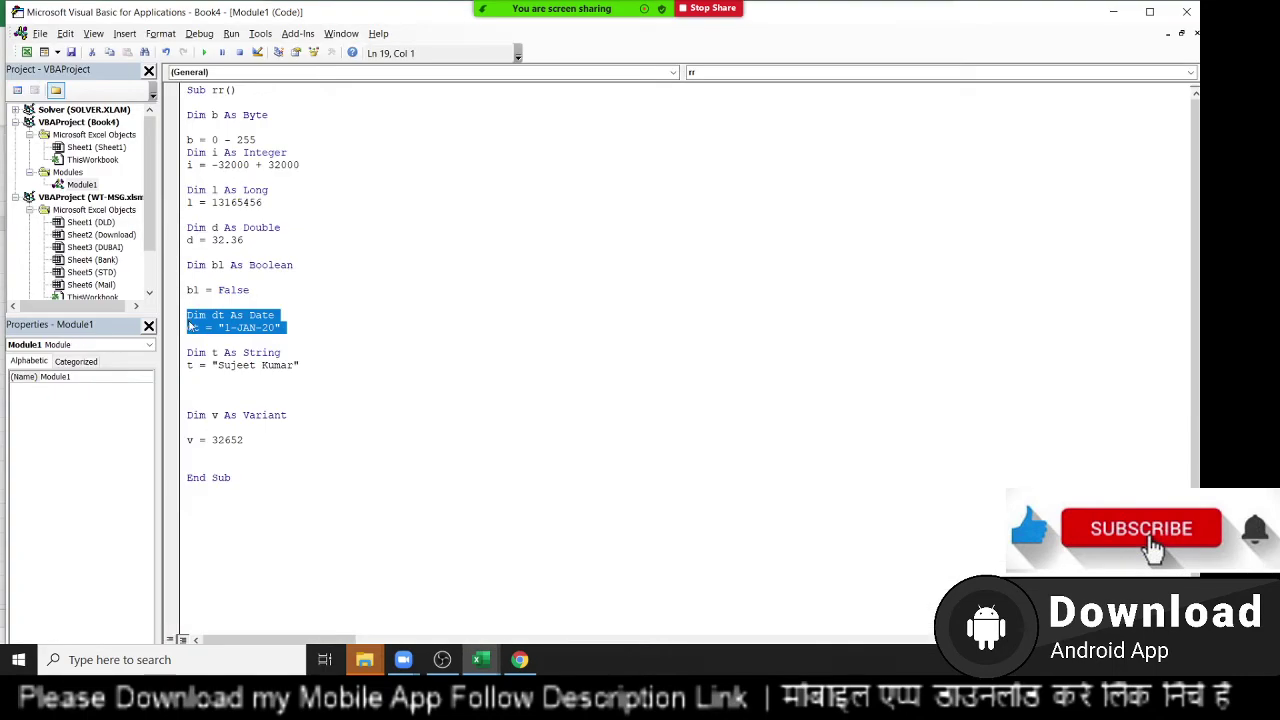
pyautogui.click(280, 438)
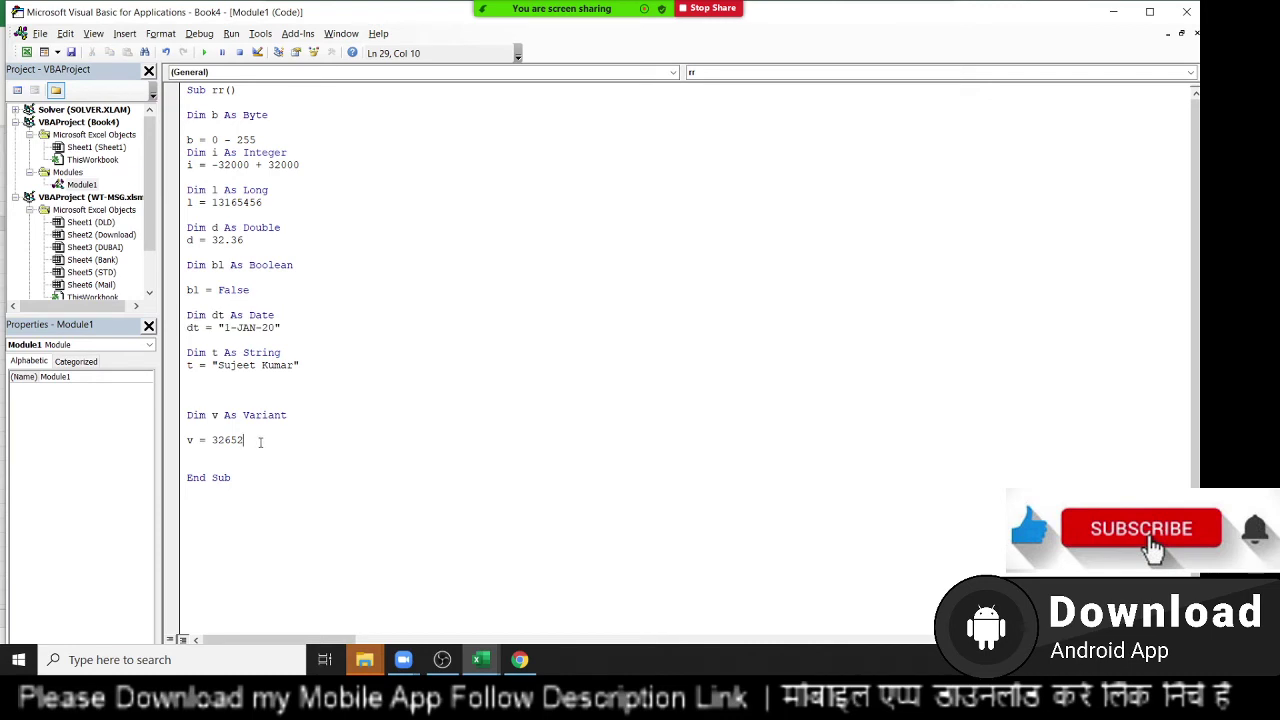
# Change v's value from 32652 to 23.63, then to 85
pyautogui.doubleClick(258, 440)
pyautogui.write('23.63')
pyautogui.click(285, 462)
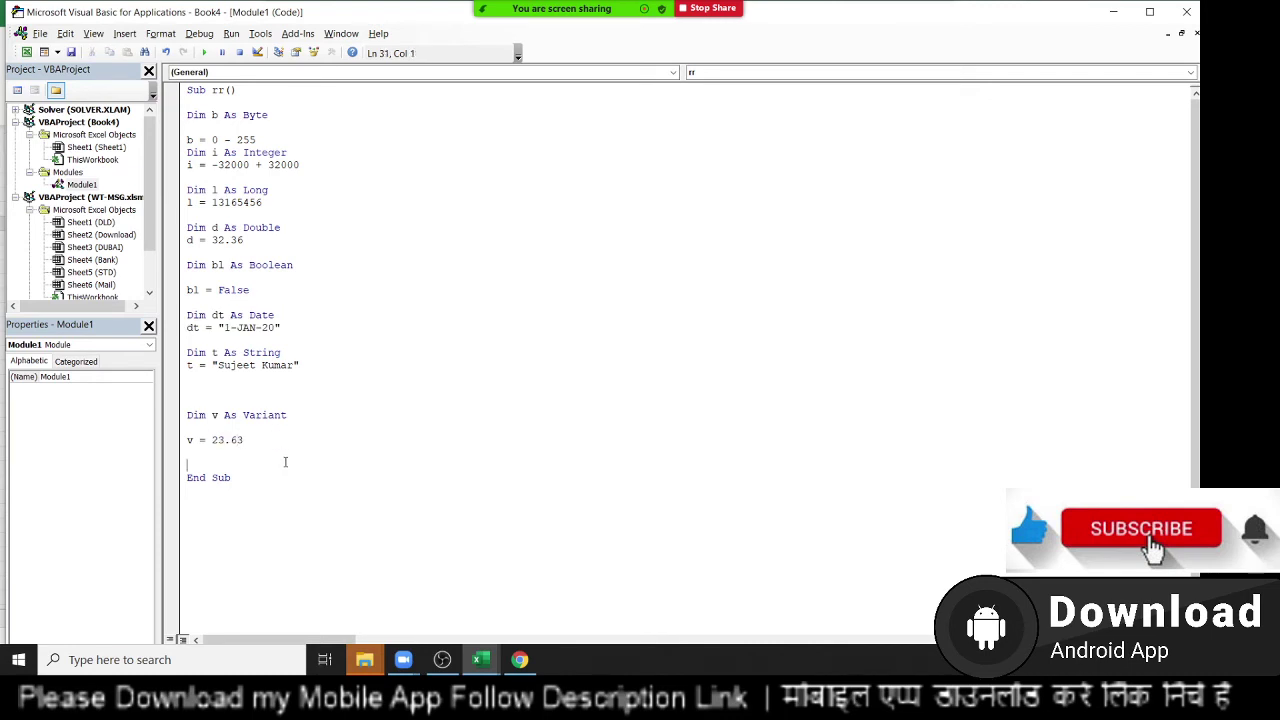
pyautogui.click(231, 440)
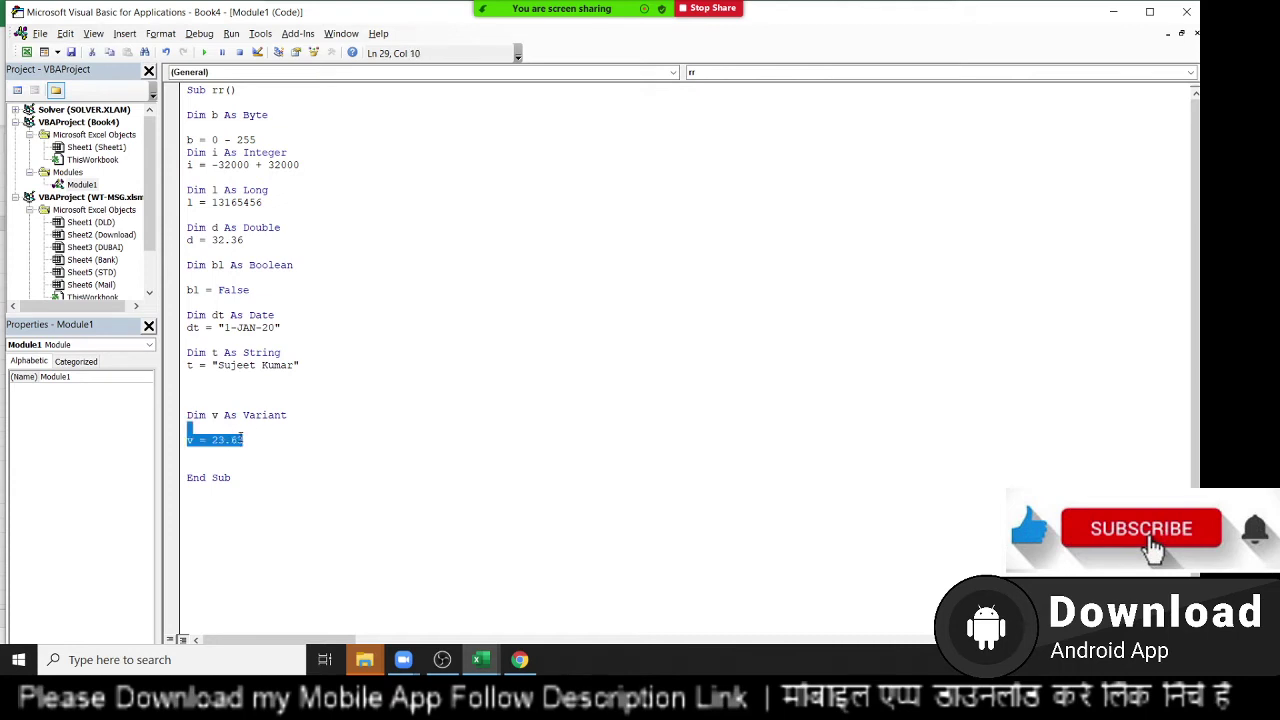
pyautogui.moveTo(187, 440)
pyautogui.mouseDown()
pyautogui.moveTo(232, 440)
pyautogui.moveTo(187, 440)
pyautogui.moveTo(211, 440)
pyautogui.mouseUp()
pyautogui.click(245, 440)
pyautogui.click(263, 440)
pyautogui.write('85')
pyautogui.click(252, 455)
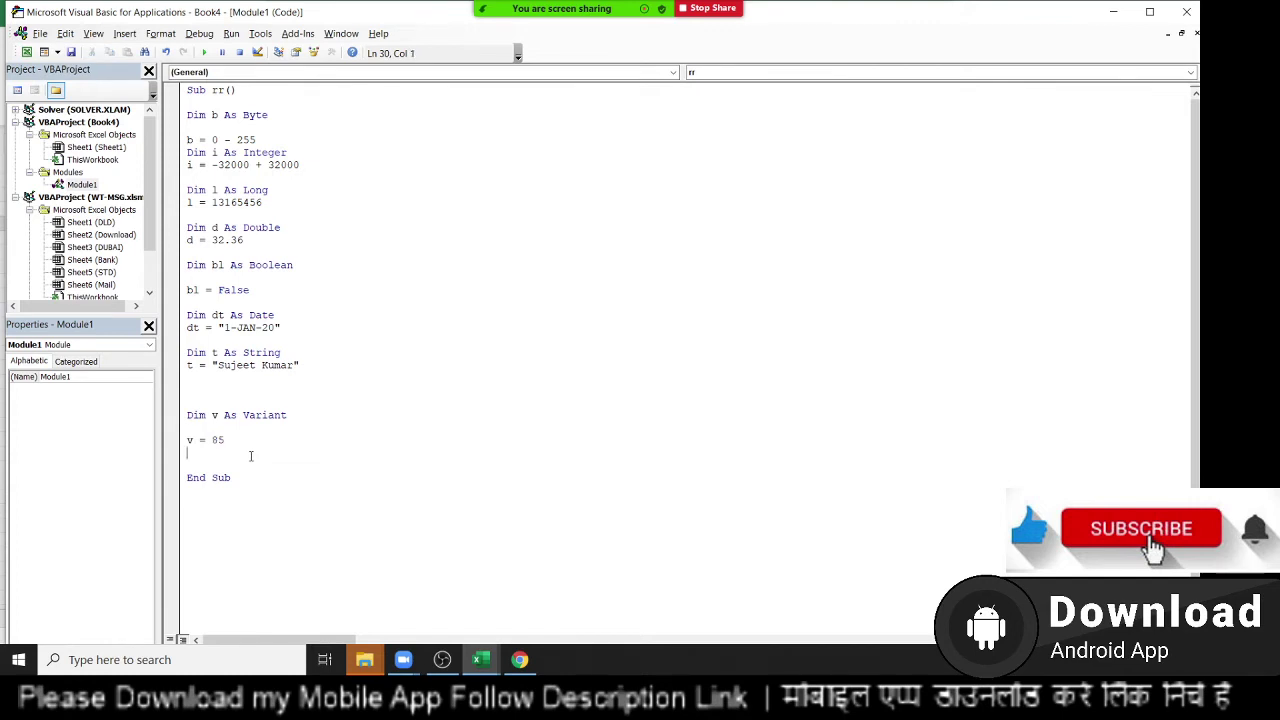
# Replace v's value 85 with a person's name in quotes
pyautogui.moveTo(230, 440)
pyautogui.mouseDown()
pyautogui.moveTo(187, 440)
pyautogui.moveTo(211, 440)
pyautogui.mouseUp()
pyautogui.click(218, 453)
pyautogui.write('"Puja')
pyautogui.write('"')
pyautogui.click(231, 449)
# Highlight the earlier declarations, the Variant lines and the False value for explanation
pyautogui.moveTo(252, 442)
pyautogui.mouseDown()
pyautogui.moveTo(214, 432)
pyautogui.moveTo(198, 397)
pyautogui.moveTo(138, 122)
pyautogui.mouseUp()
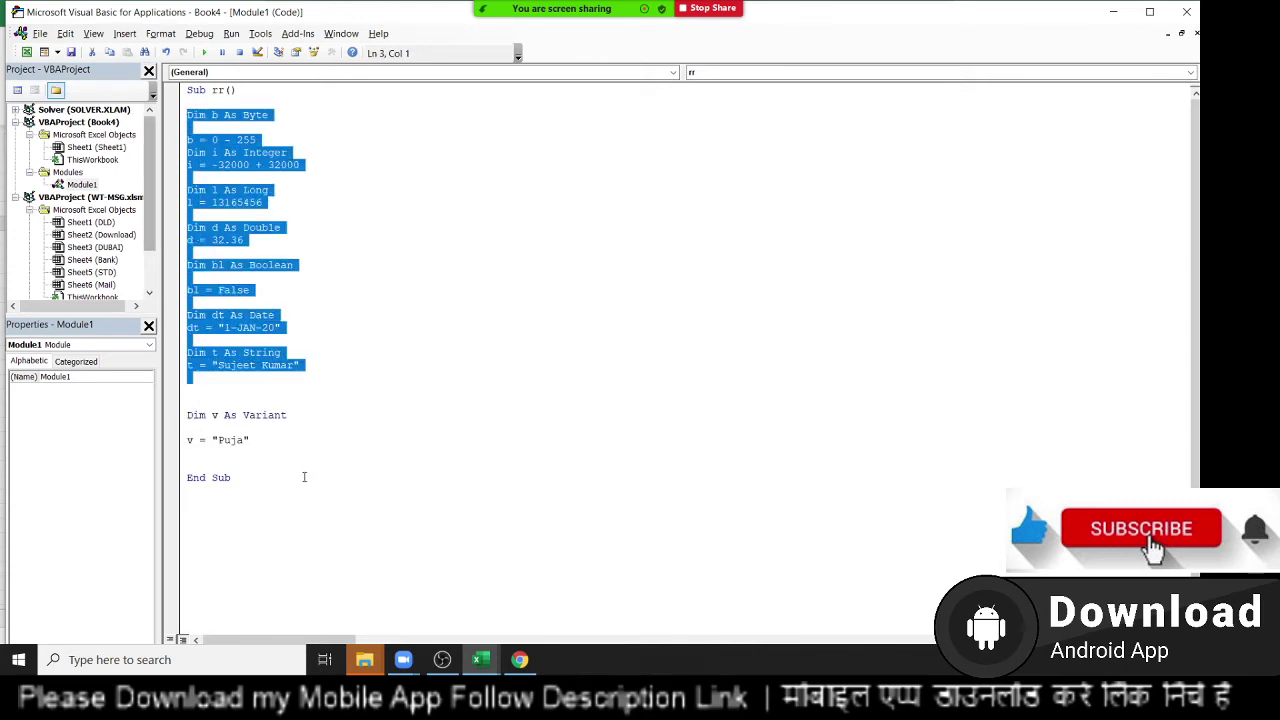
pyautogui.moveTo(256, 442); pyautogui.dragTo(192, 415)
pyautogui.hotkey('shift', 'Up')
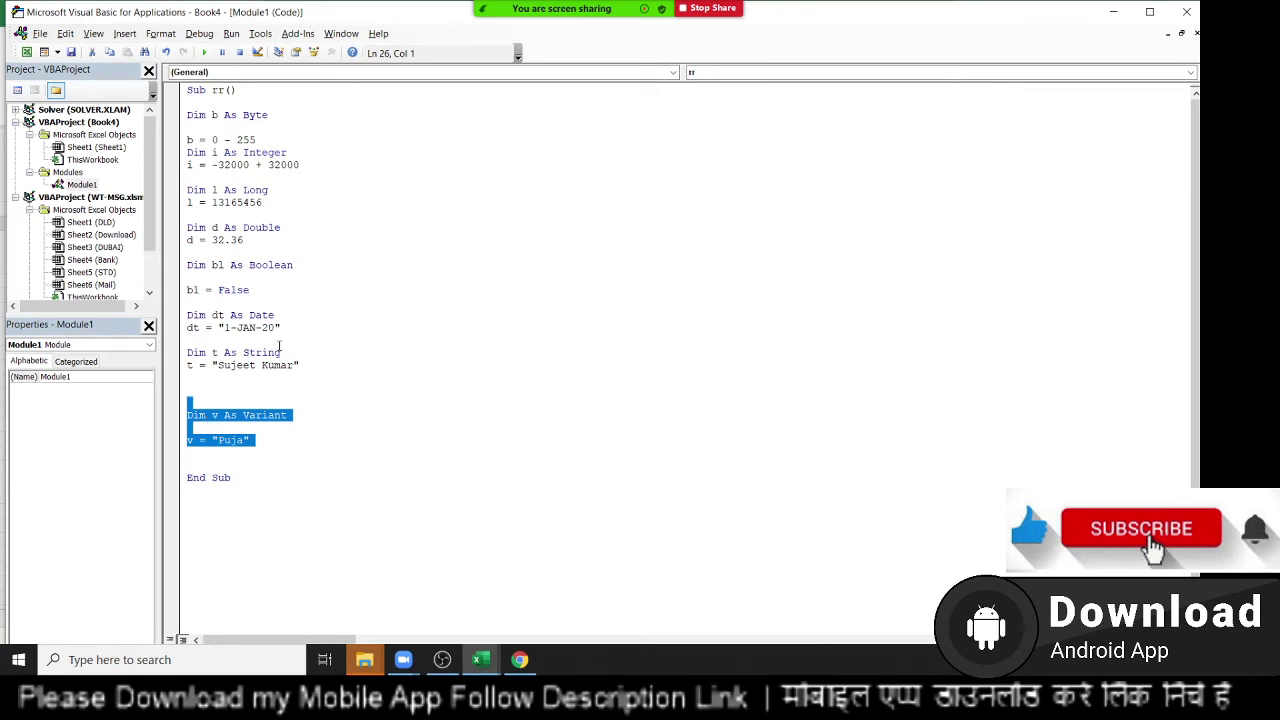
pyautogui.doubleClick(342, 285)
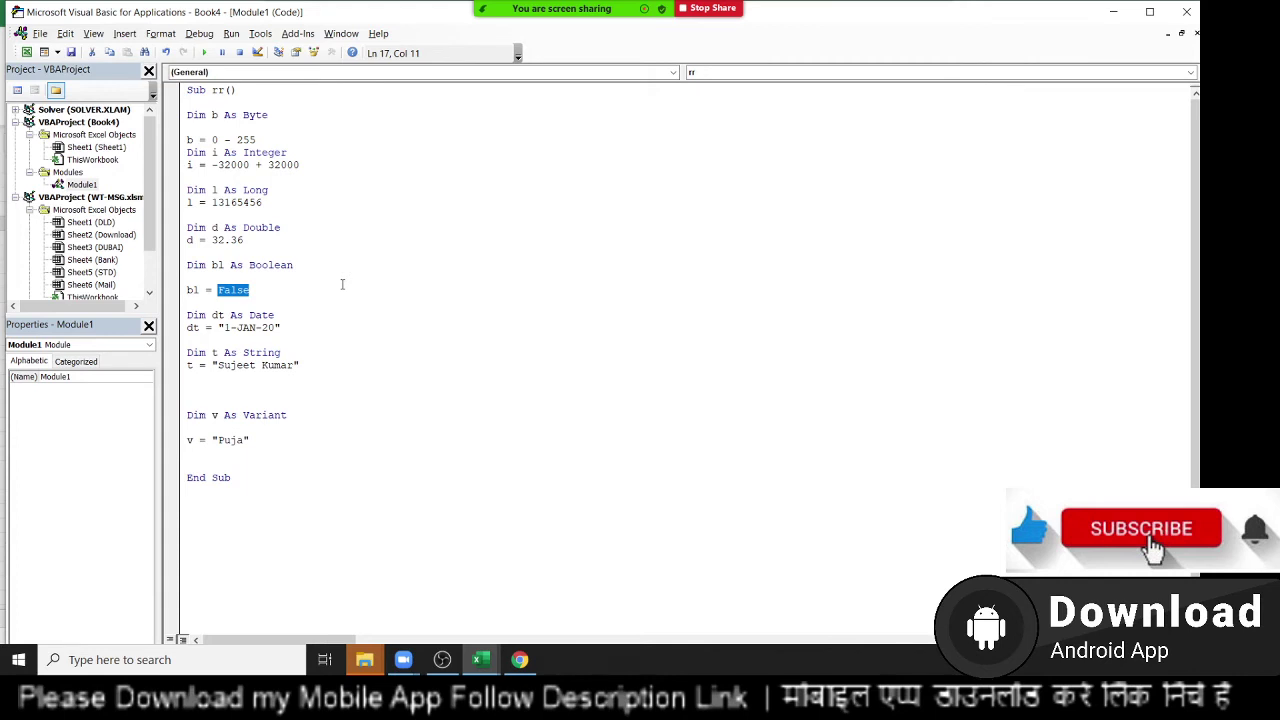
# Below End Sub, write a second Sub rr() assigning d = 50 and then d = 60
pyautogui.doubleClick(243, 440)
pyautogui.click(266, 446)
pyautogui.click(267, 492)
pyautogui.write('sub ')
pyautogui.write('rr(')
pyautogui.write(')')
pyautogui.press('Return')
pyautogui.write('d ')
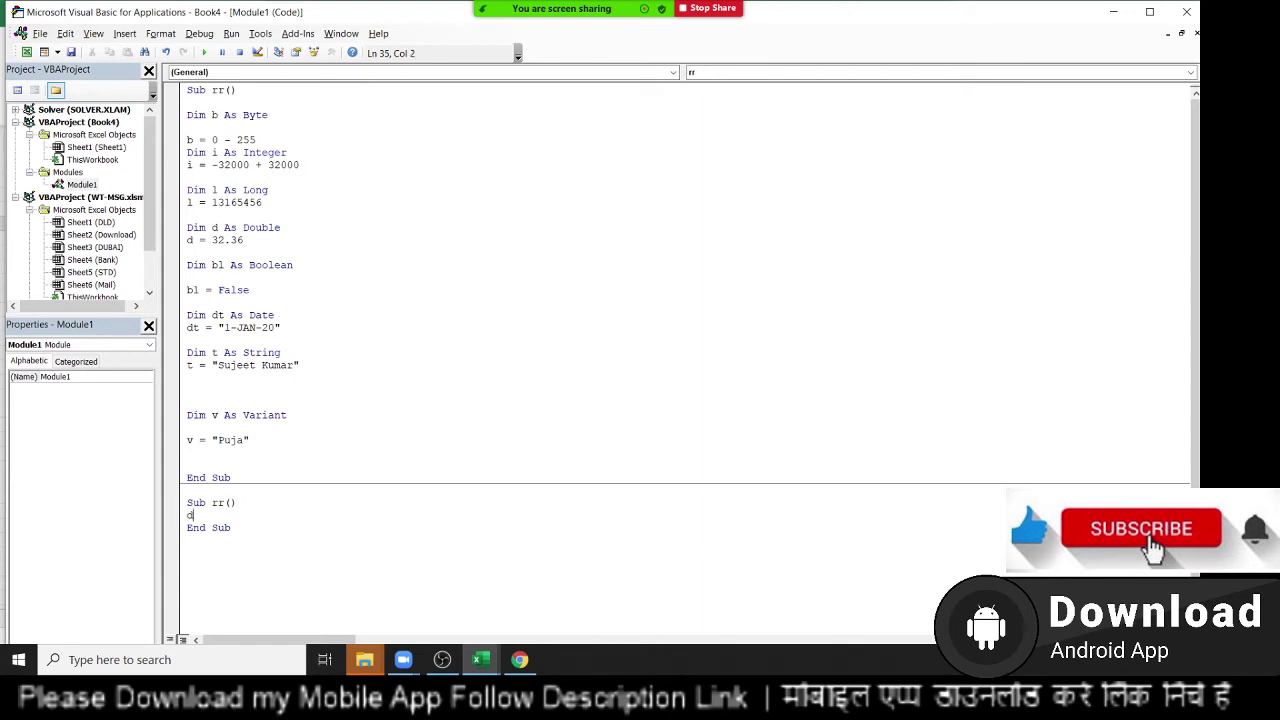
pyautogui.write('= 50')
pyautogui.press('Return')
pyautogui.write('d = ')
pyautogui.write('60')
pyautogui.press('Return')
# On the worksheet, enter 50 and then 60 in cell A1
pyautogui.hotkey('alt', 'F11')
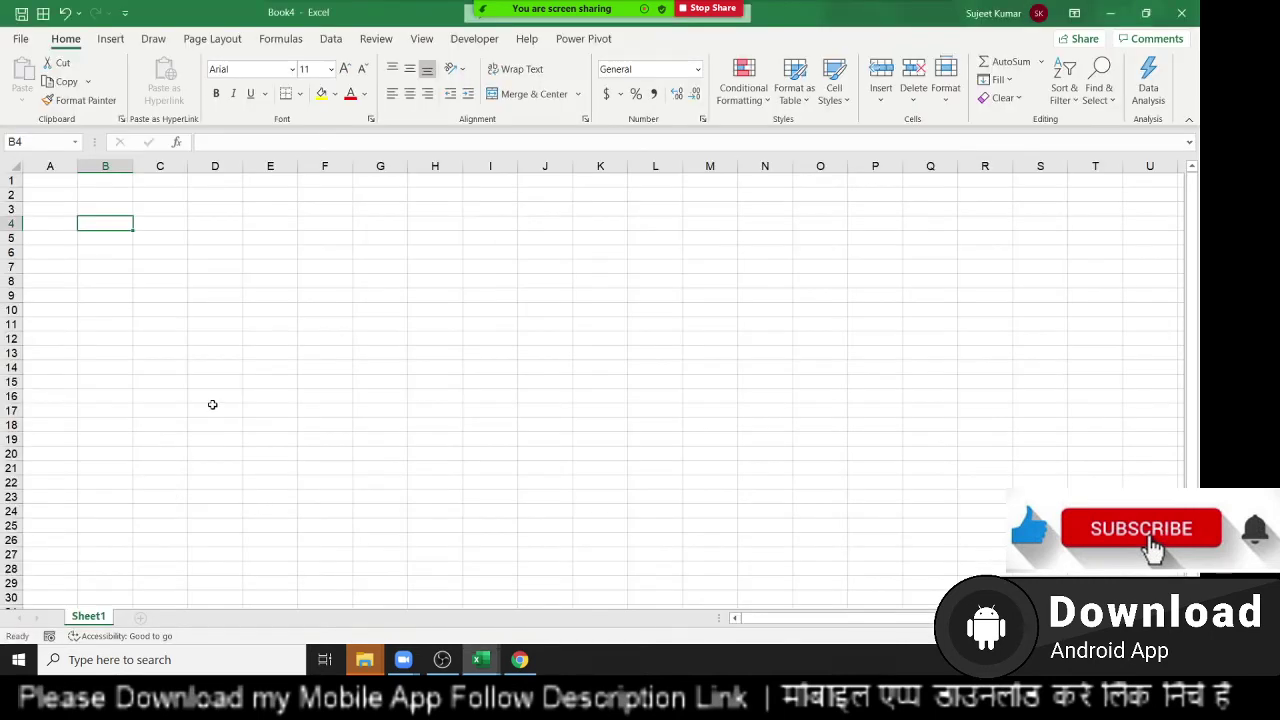
pyautogui.click(194, 220)
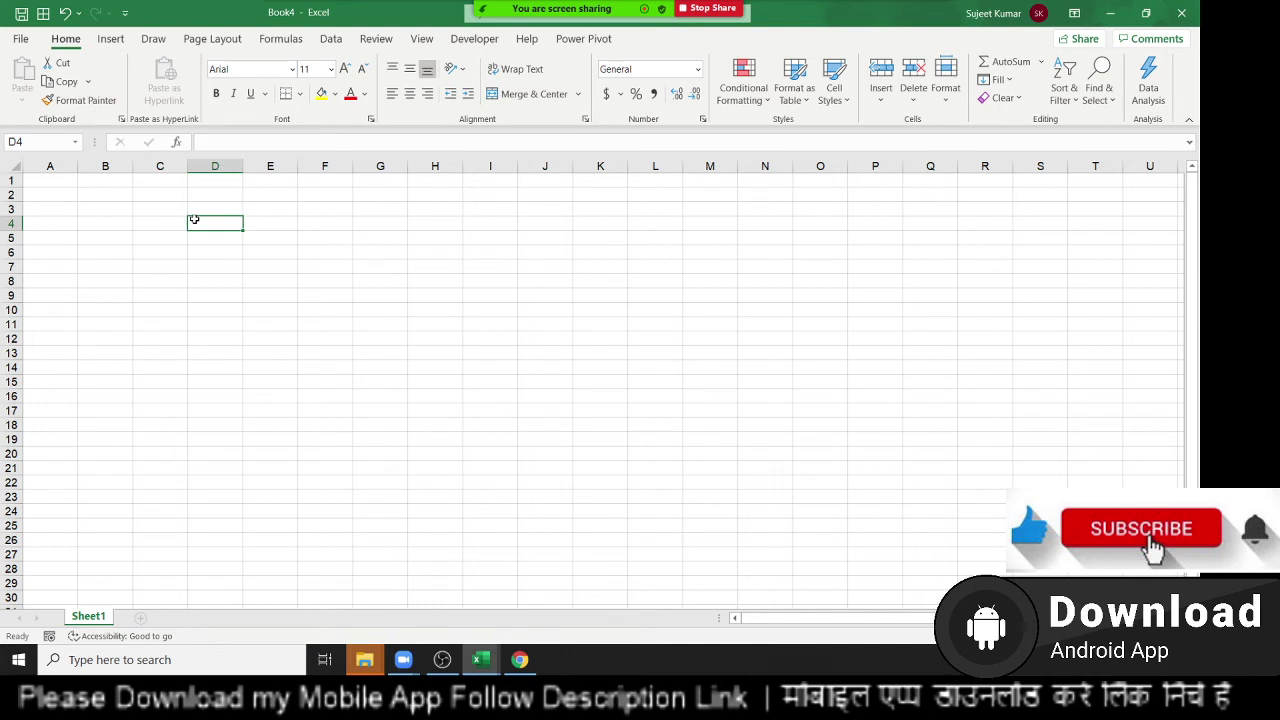
pyautogui.doubleClick(55, 181)
pyautogui.write('50')
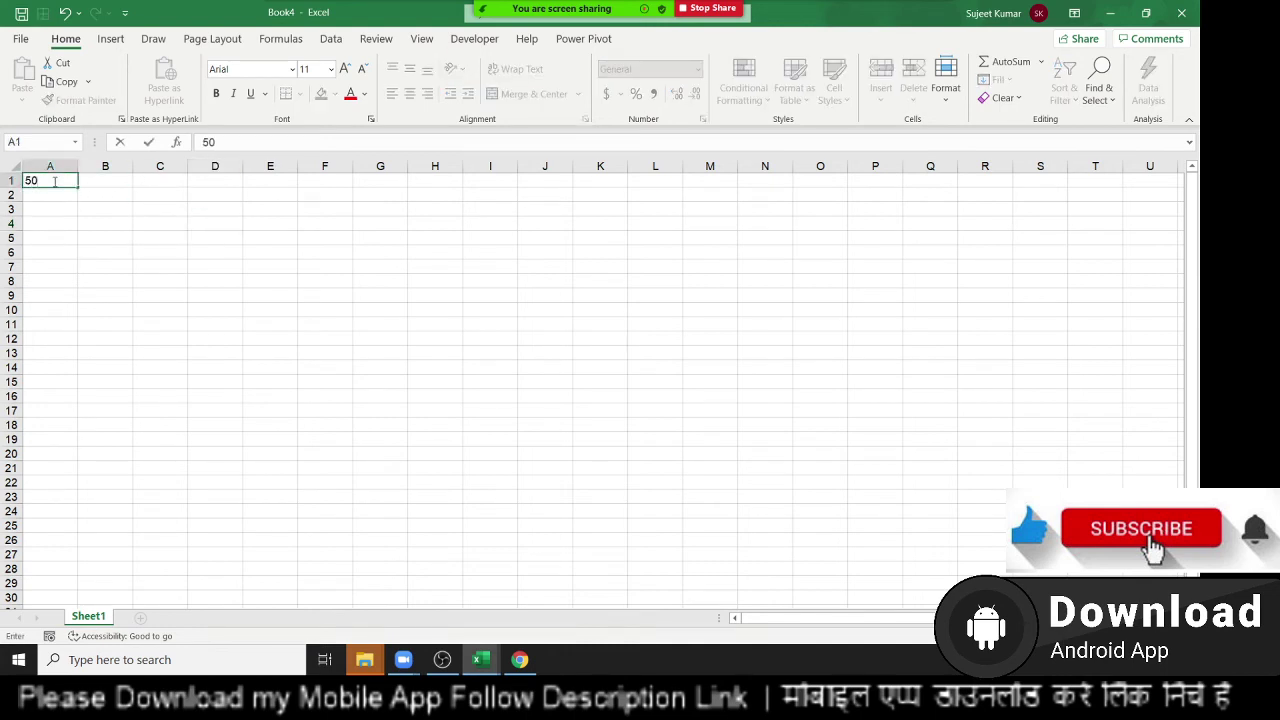
pyautogui.press('Return')
pyautogui.click(165, 300)
pyautogui.click(68, 180)
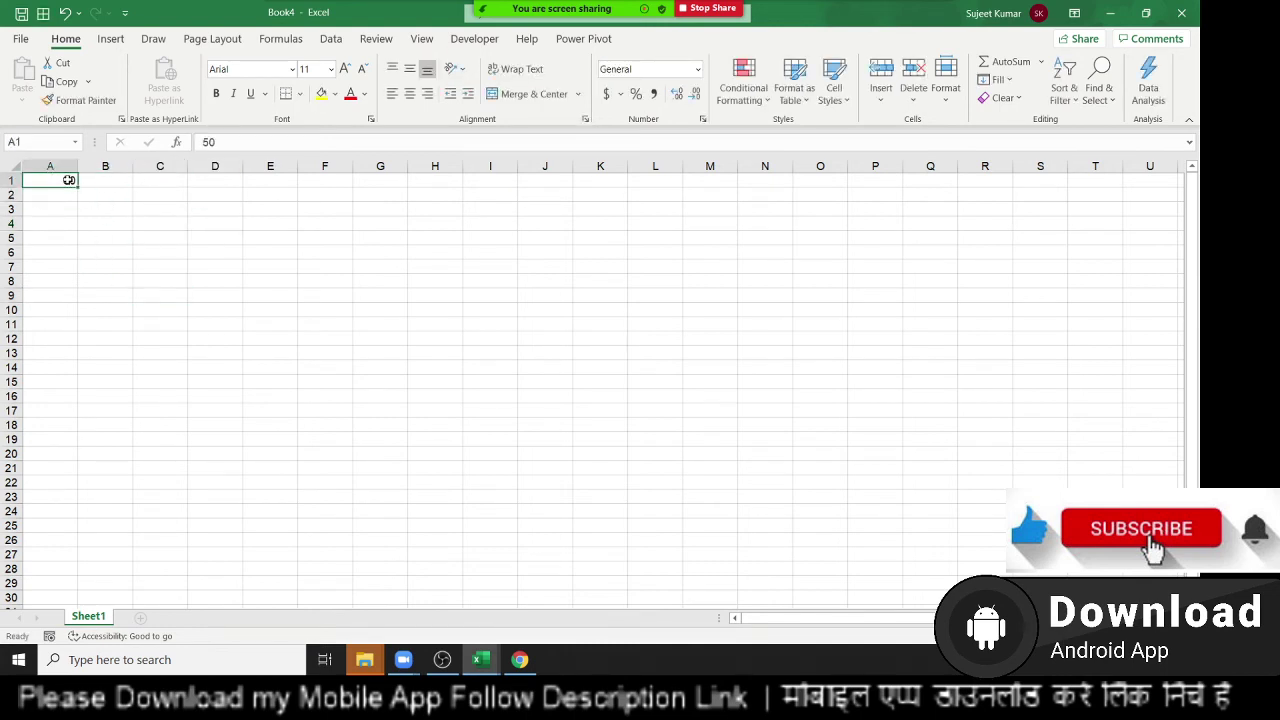
pyautogui.write('60')
pyautogui.press('Return')
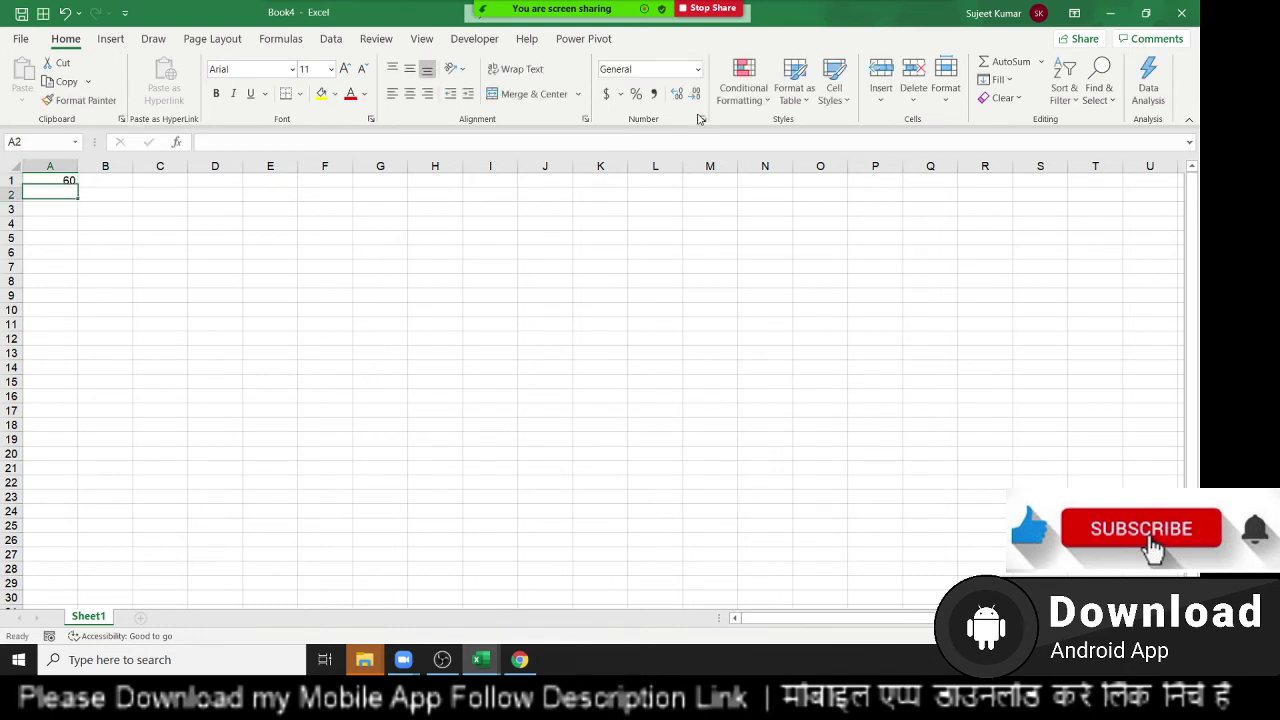
pyautogui.press('Up')
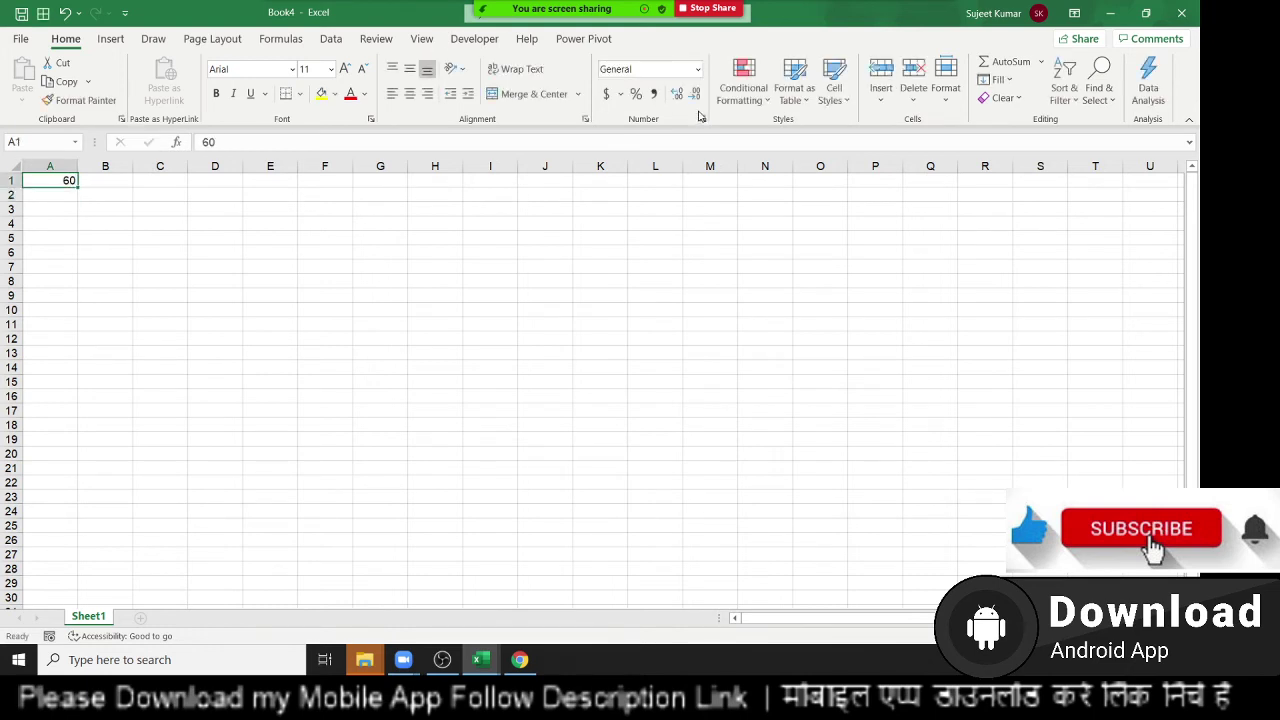
# Back in the code, start typing dim k as long above the v assignment
pyautogui.hotkey('alt', 'F11')
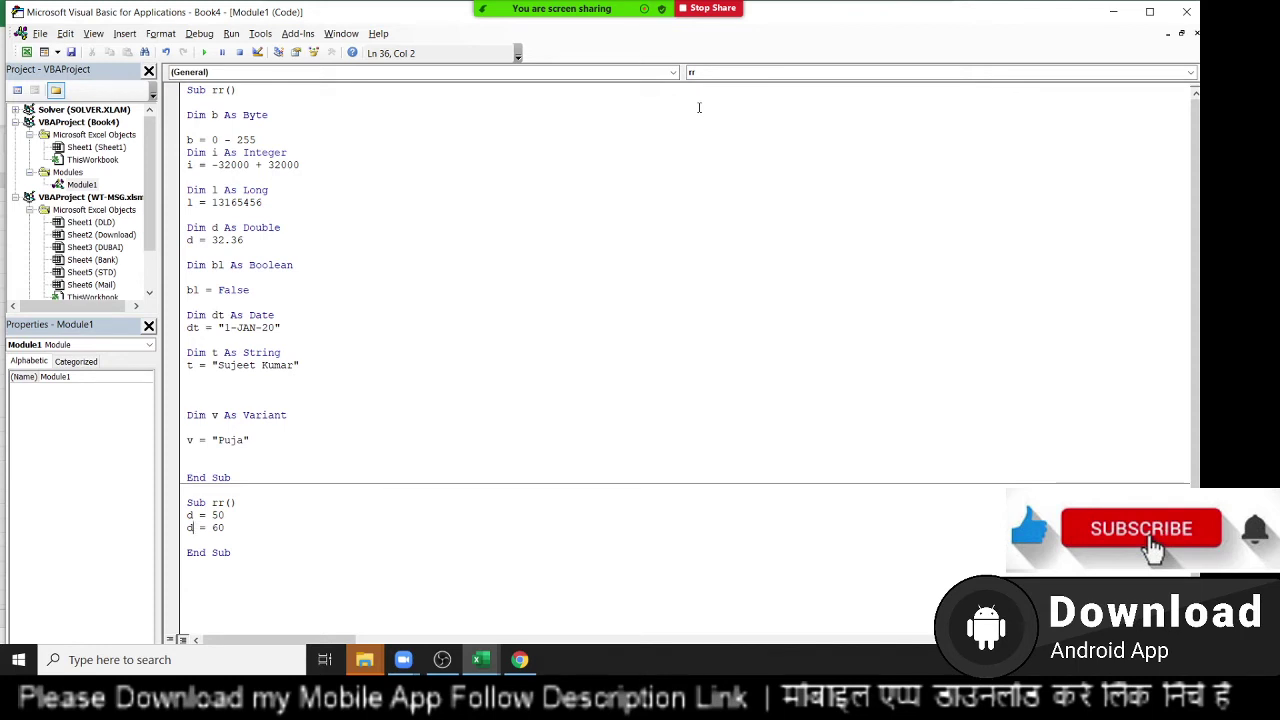
pyautogui.press('Up')
pyautogui.press('Up')
pyautogui.press('Up')
pyautogui.write('dim ')
pyautogui.write('k as long')
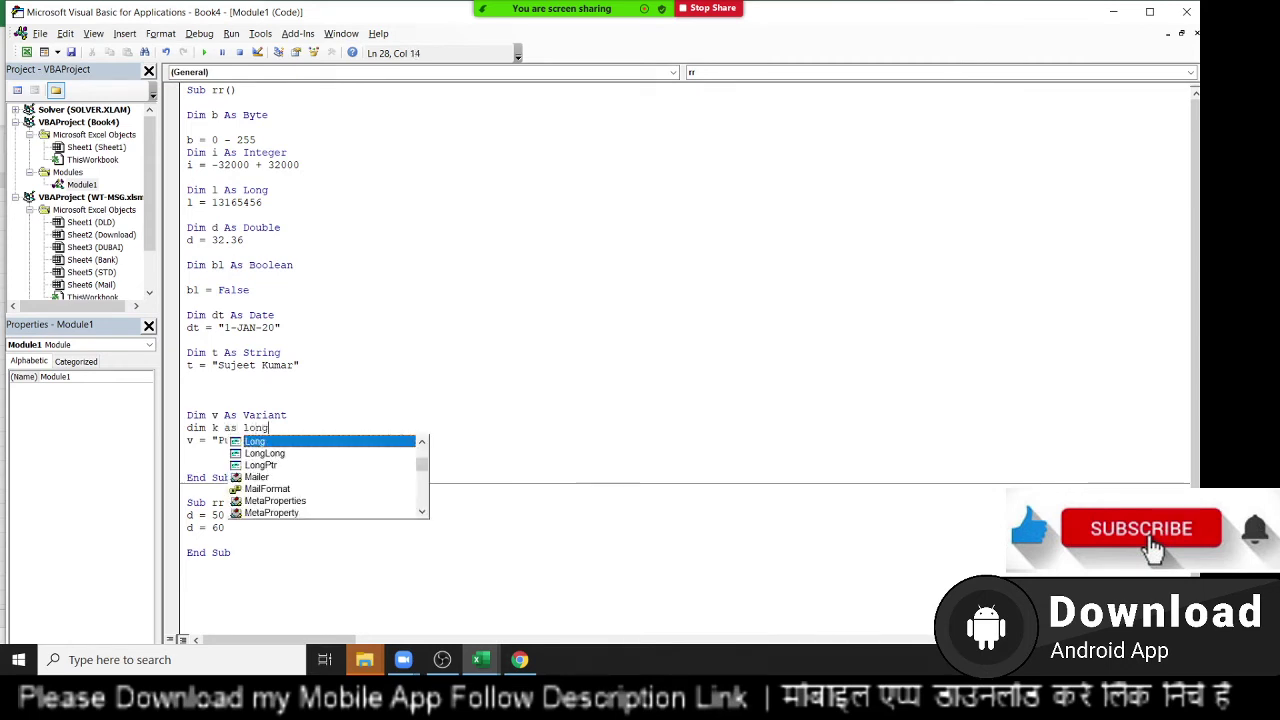
# Complete the Dim k As Long line, then select and delete it
pyautogui.press('Tab')
pyautogui.press('Return')
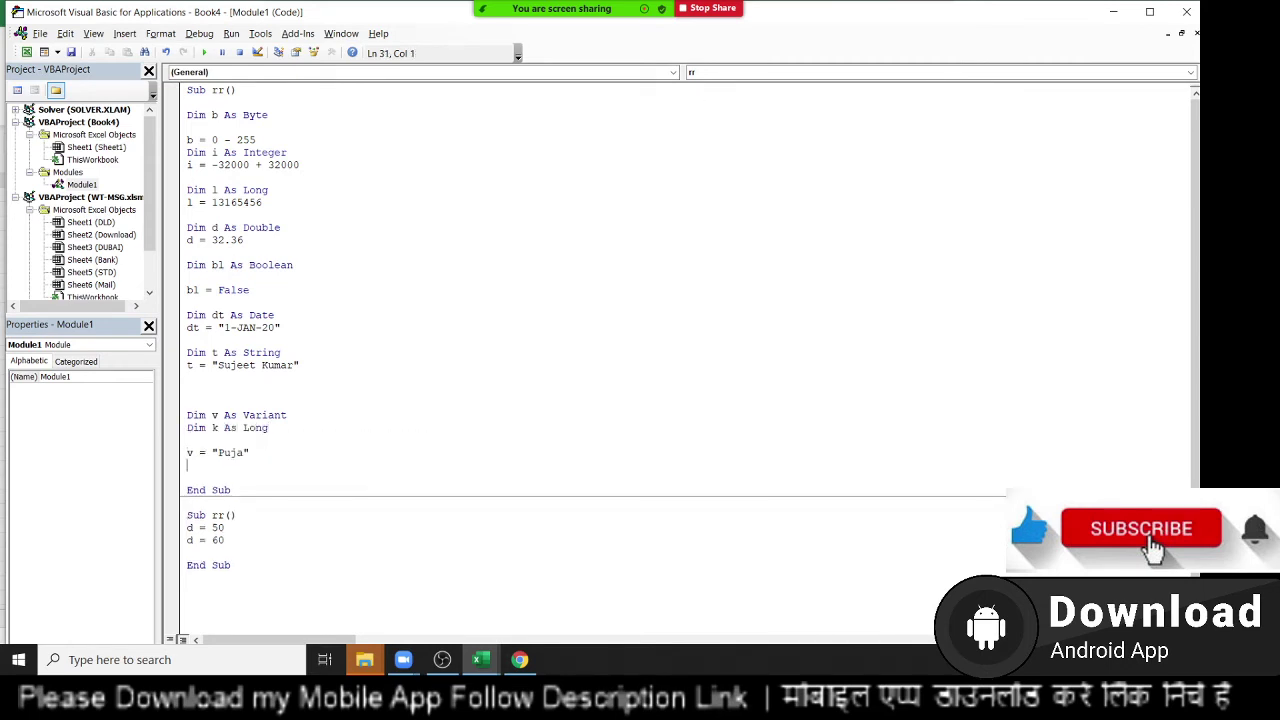
pyautogui.hotkey('shift', 'Down')
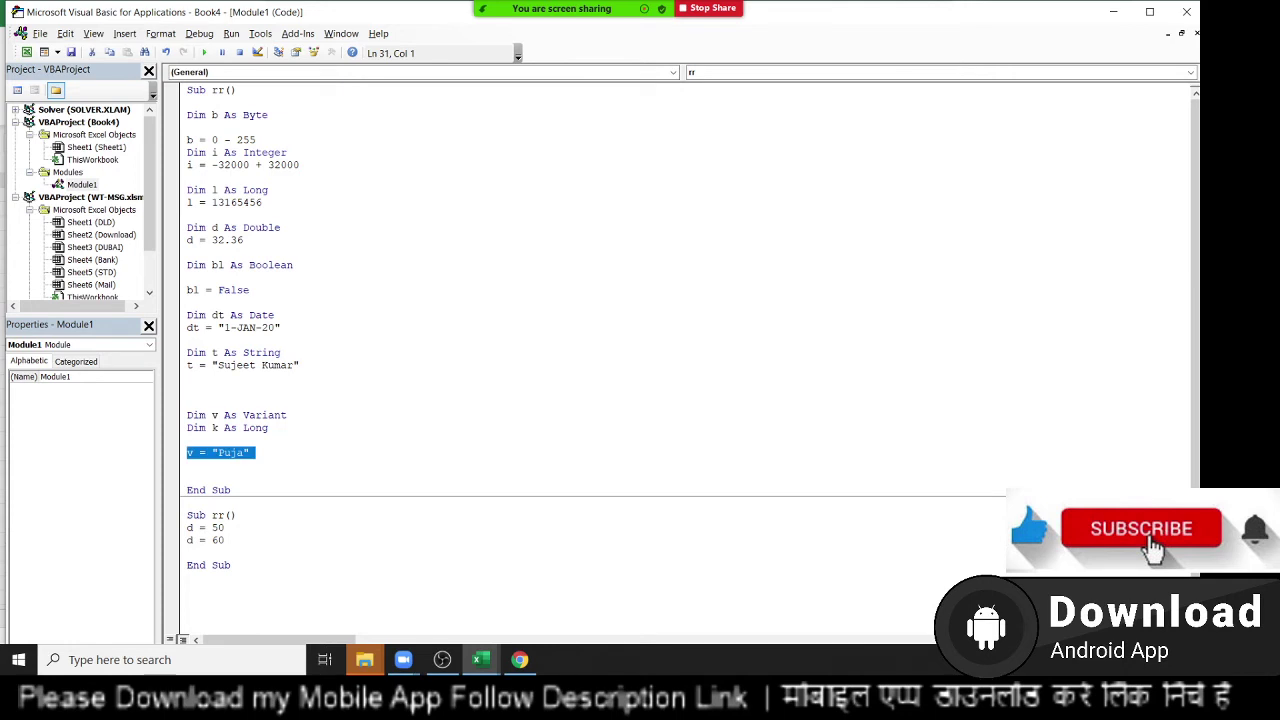
pyautogui.press('Right')
pyautogui.press('Up')
pyautogui.press('Up')
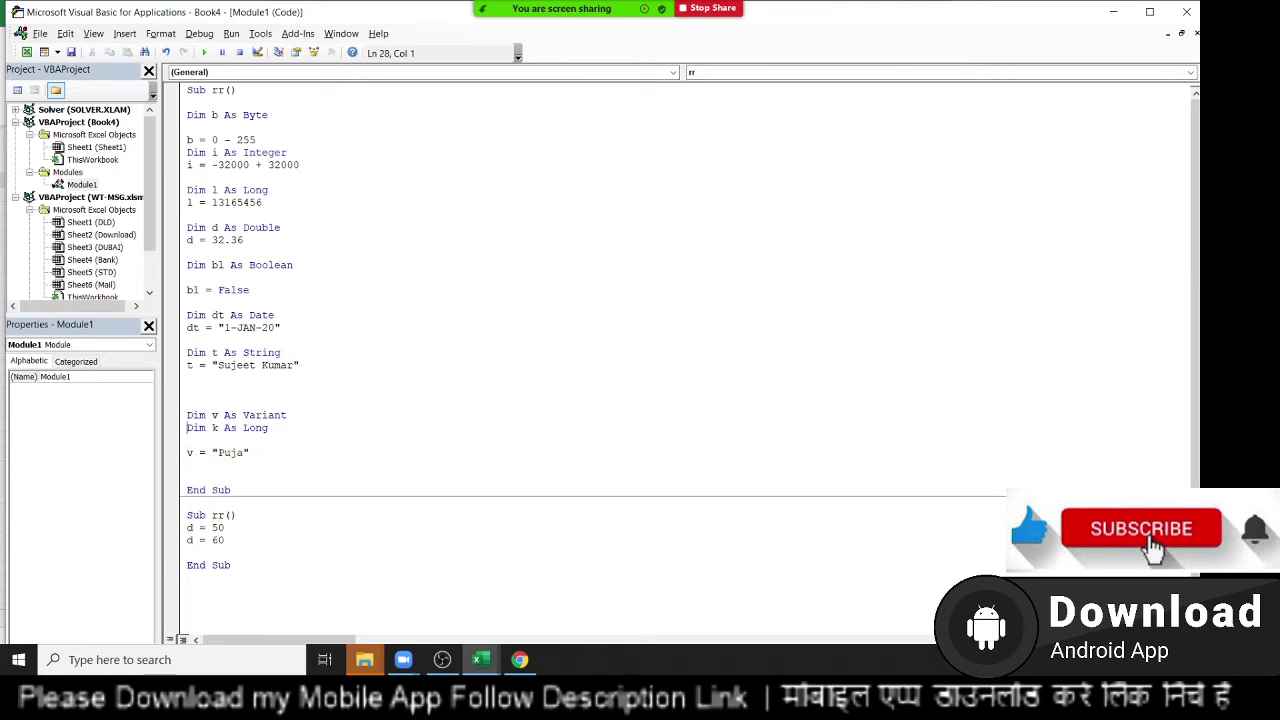
pyautogui.hotkey('shift', 'Down')
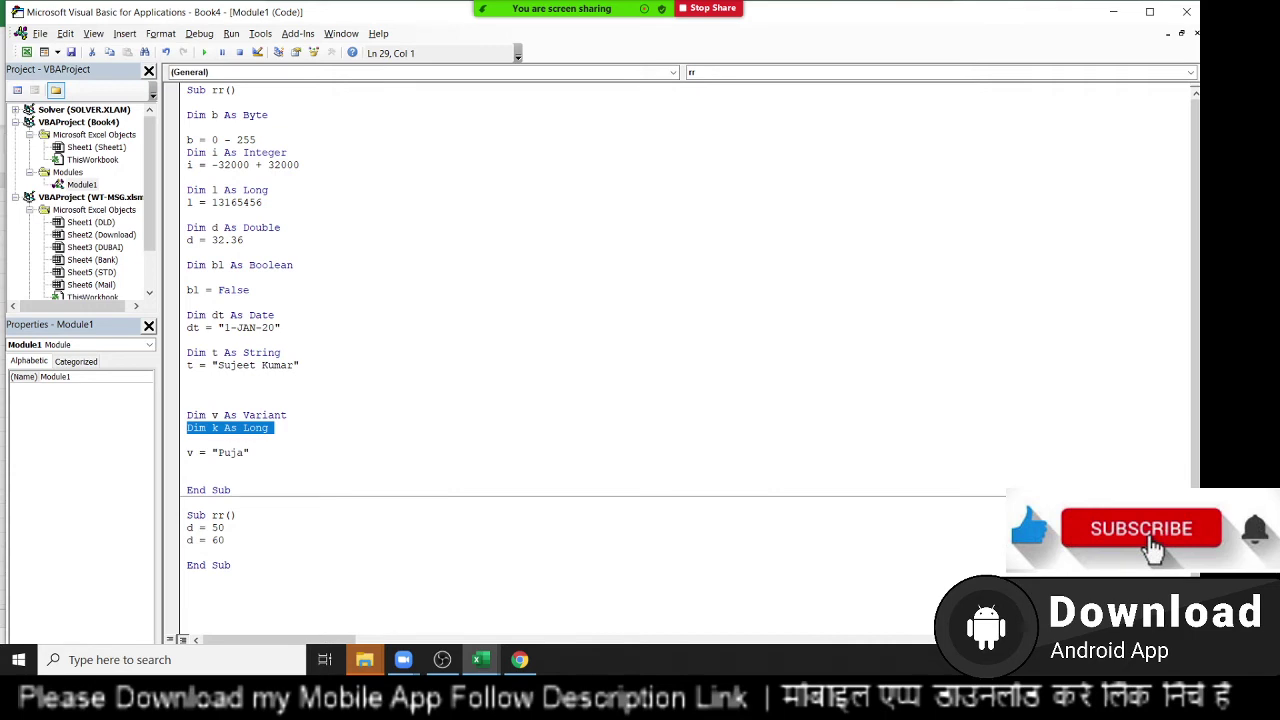
pyautogui.press('Delete')
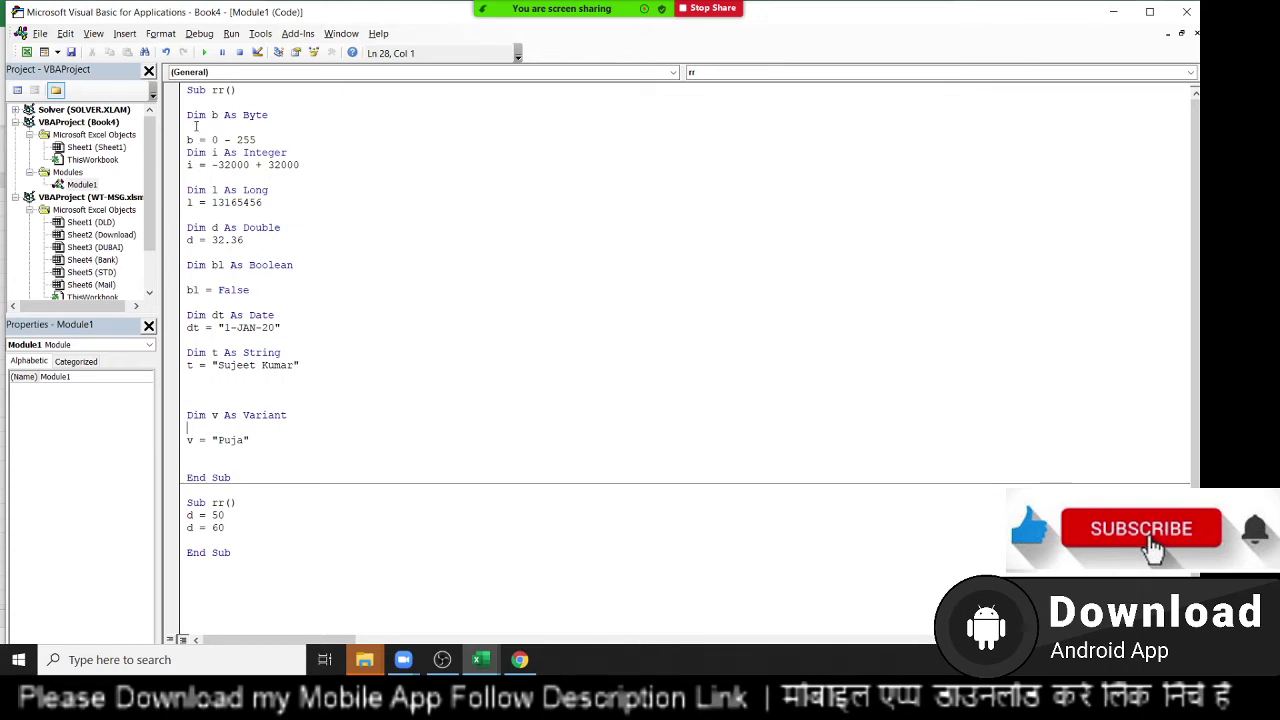
pyautogui.moveTo(188, 115); pyautogui.dragTo(210, 136)
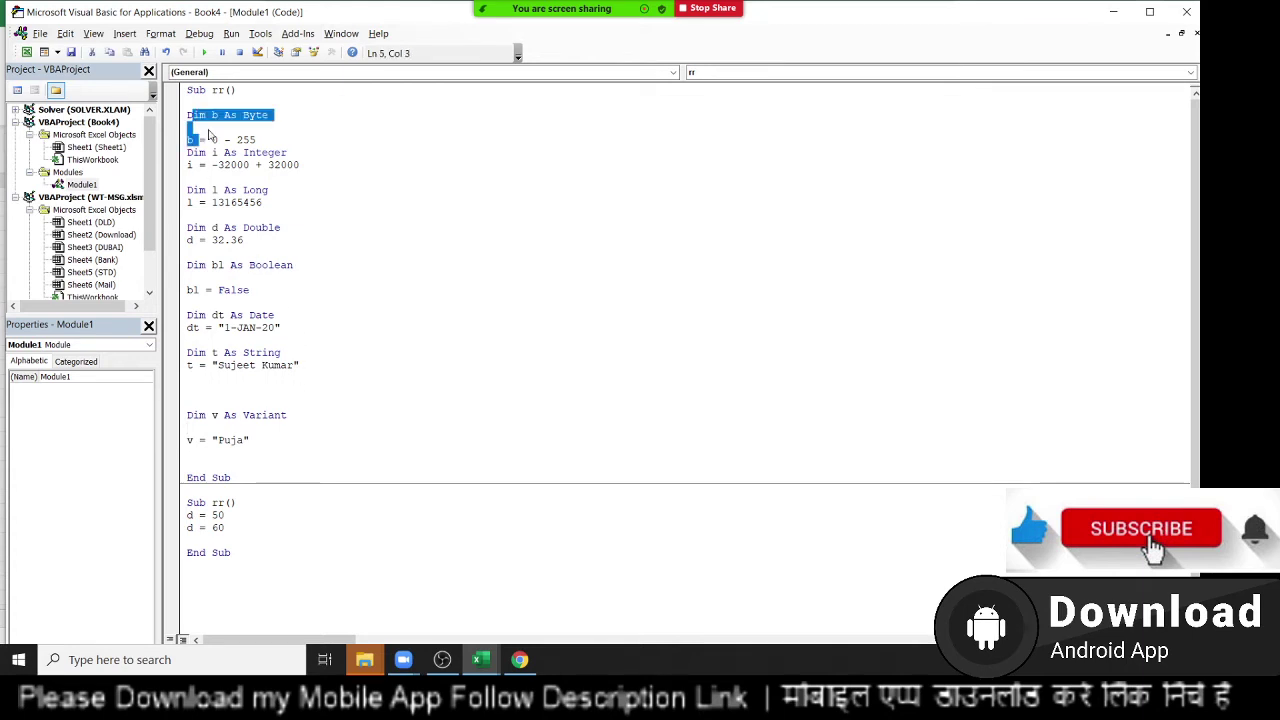
pyautogui.doubleClick(228, 190)
pyautogui.click(237, 240)
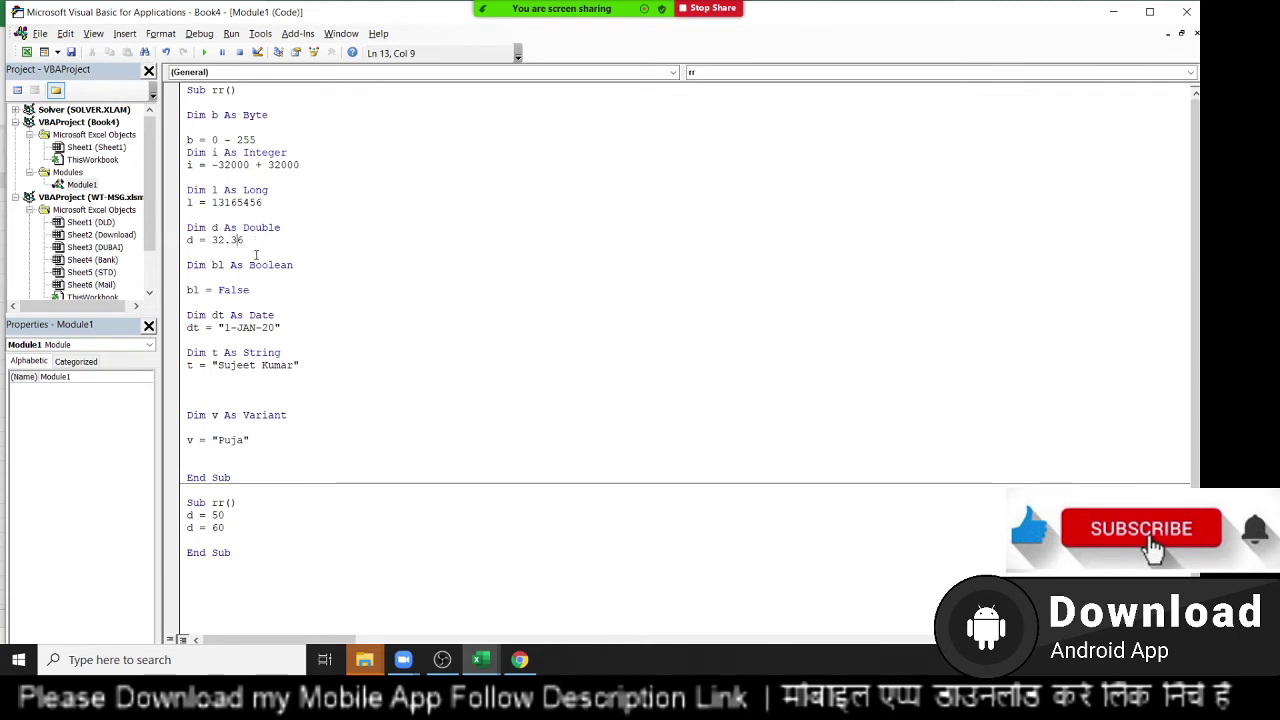
pyautogui.doubleClick(254, 115)
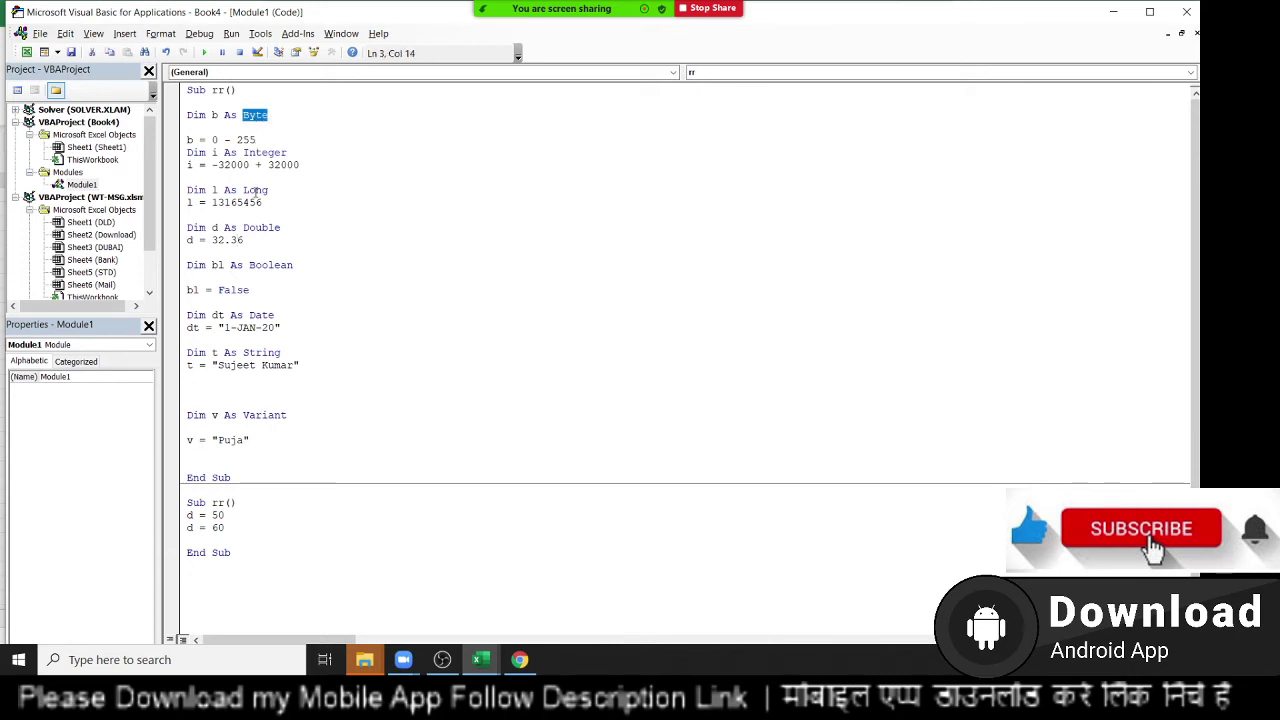
pyautogui.doubleClick(263, 152)
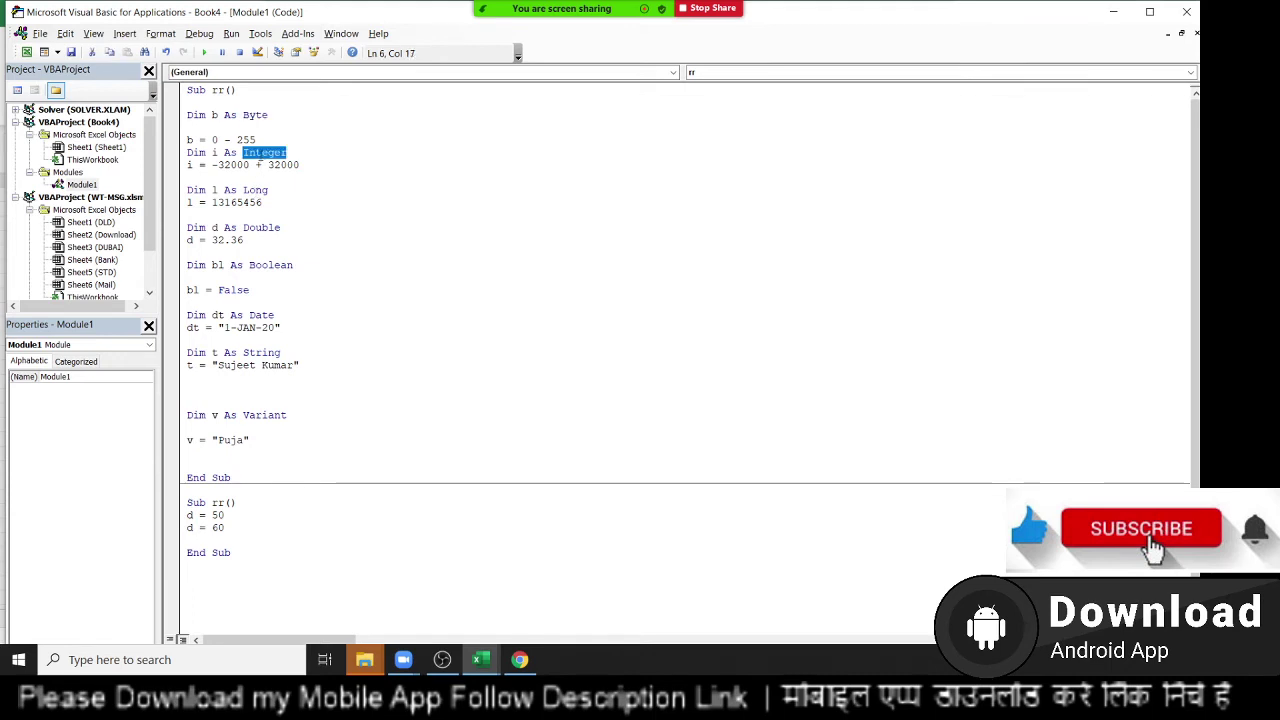
pyautogui.click(257, 190)
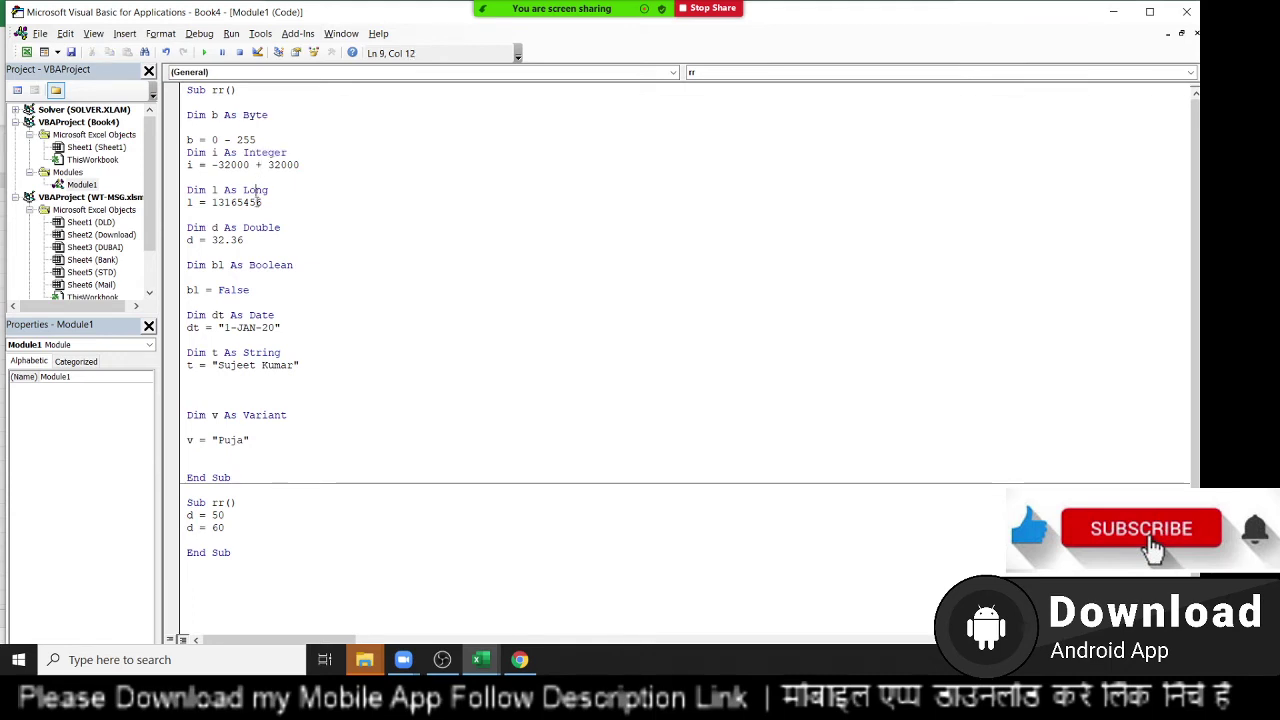
pyautogui.doubleClick(258, 228)
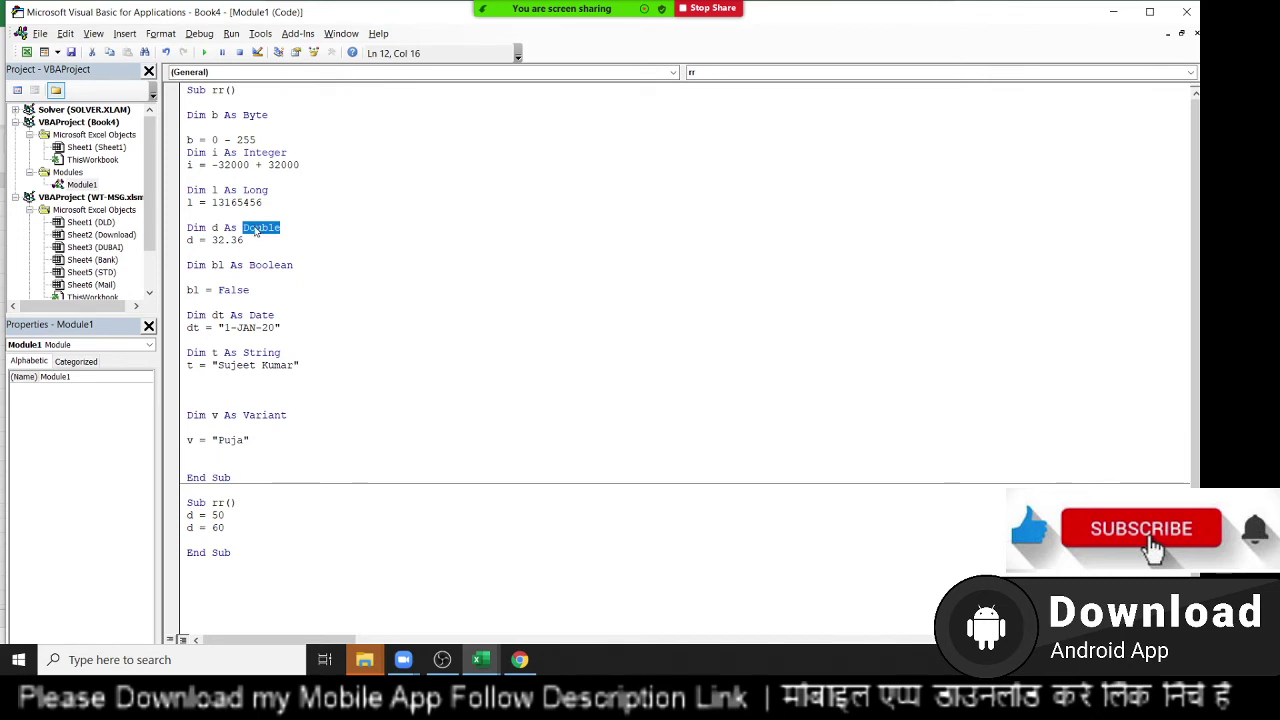
pyautogui.click(262, 265)
pyautogui.doubleClick(262, 265)
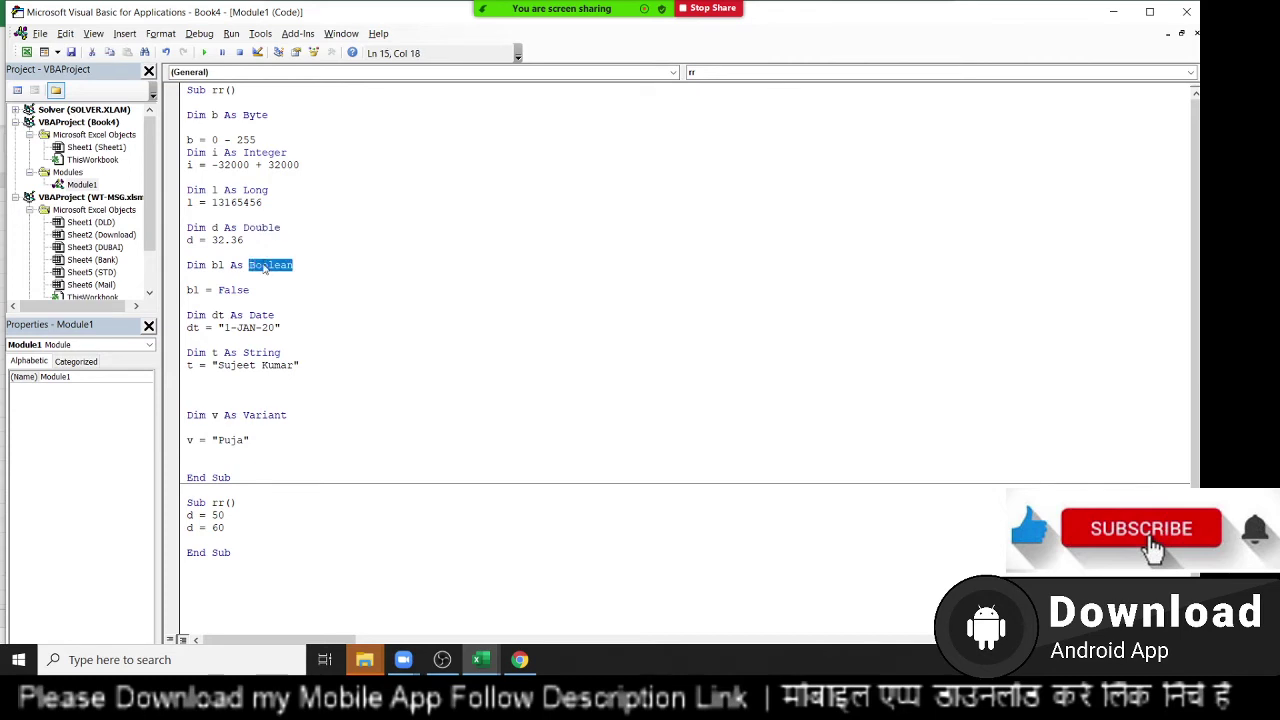
pyautogui.doubleClick(238, 315)
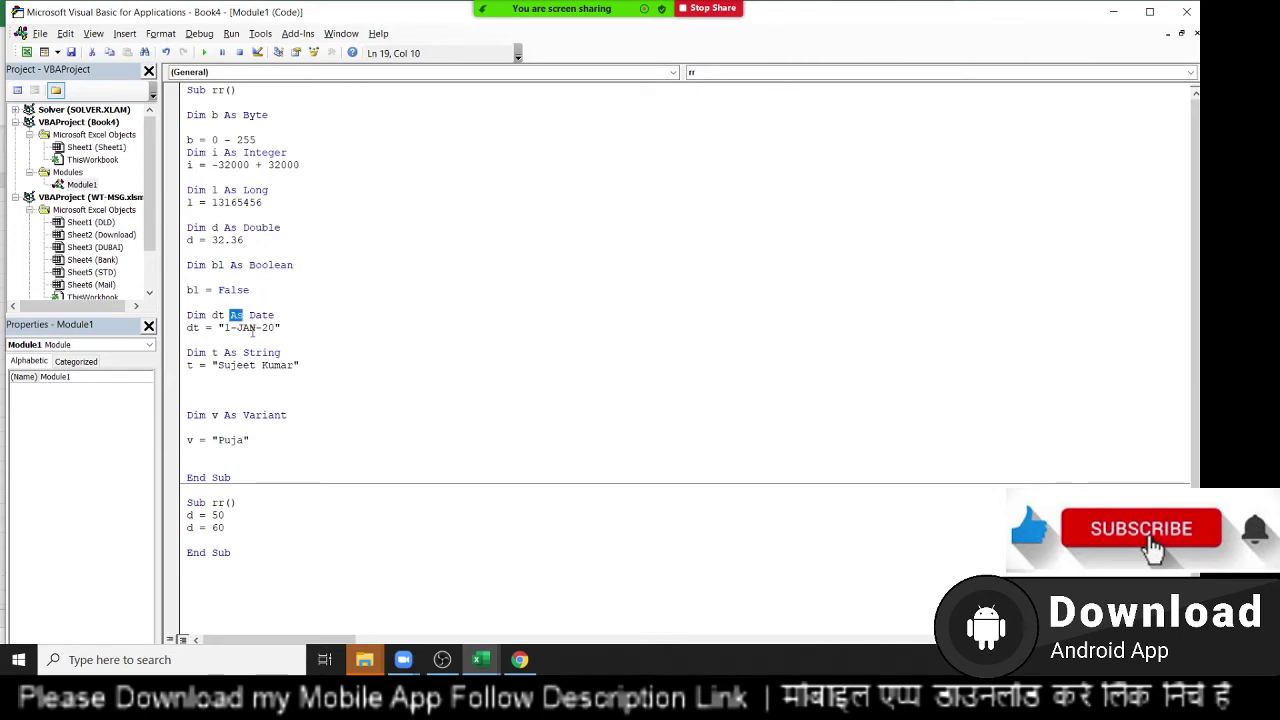
pyautogui.doubleClick(252, 356)
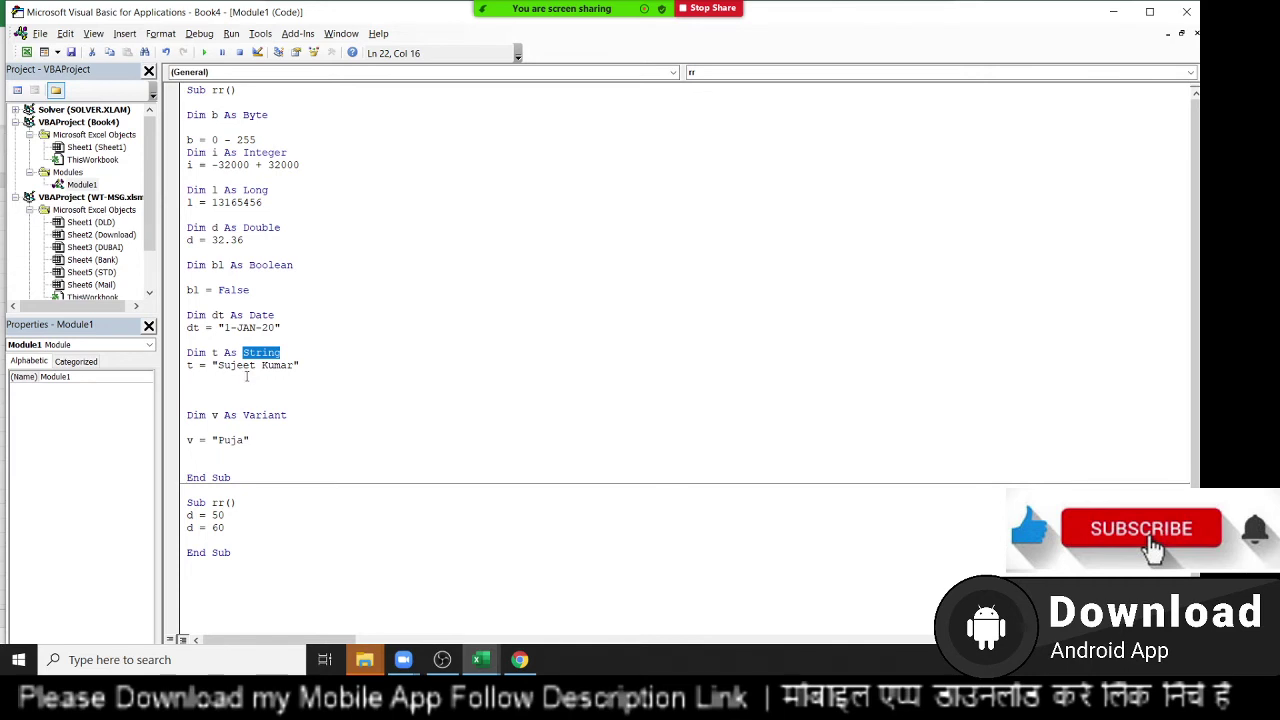
pyautogui.click(230, 367)
pyautogui.moveTo(230, 367); pyautogui.dragTo(287, 369)
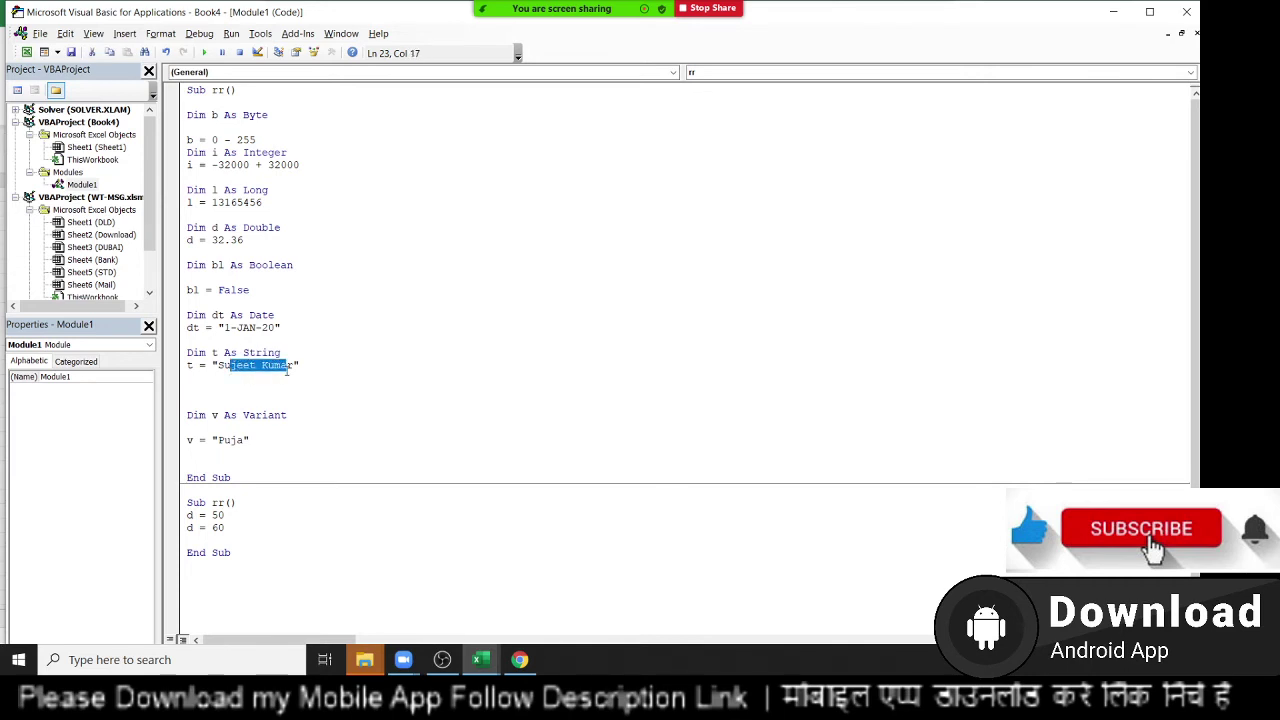
pyautogui.moveTo(249, 440); pyautogui.dragTo(180, 420)
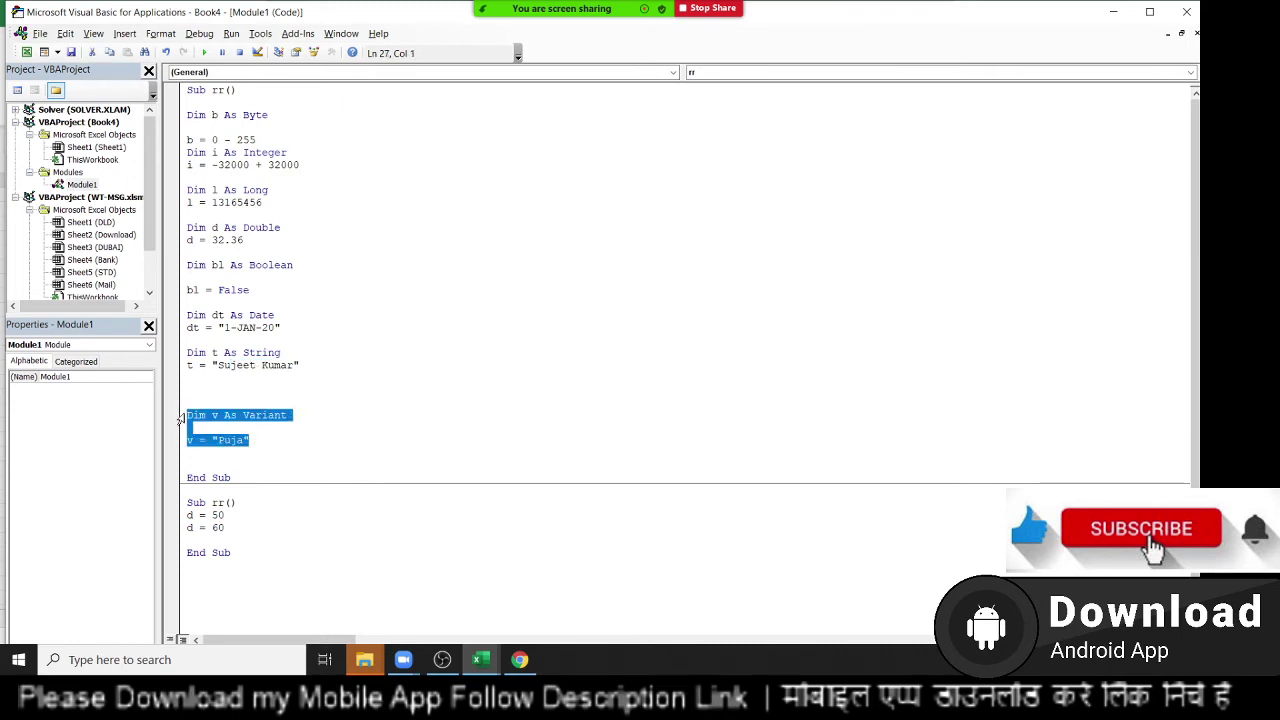
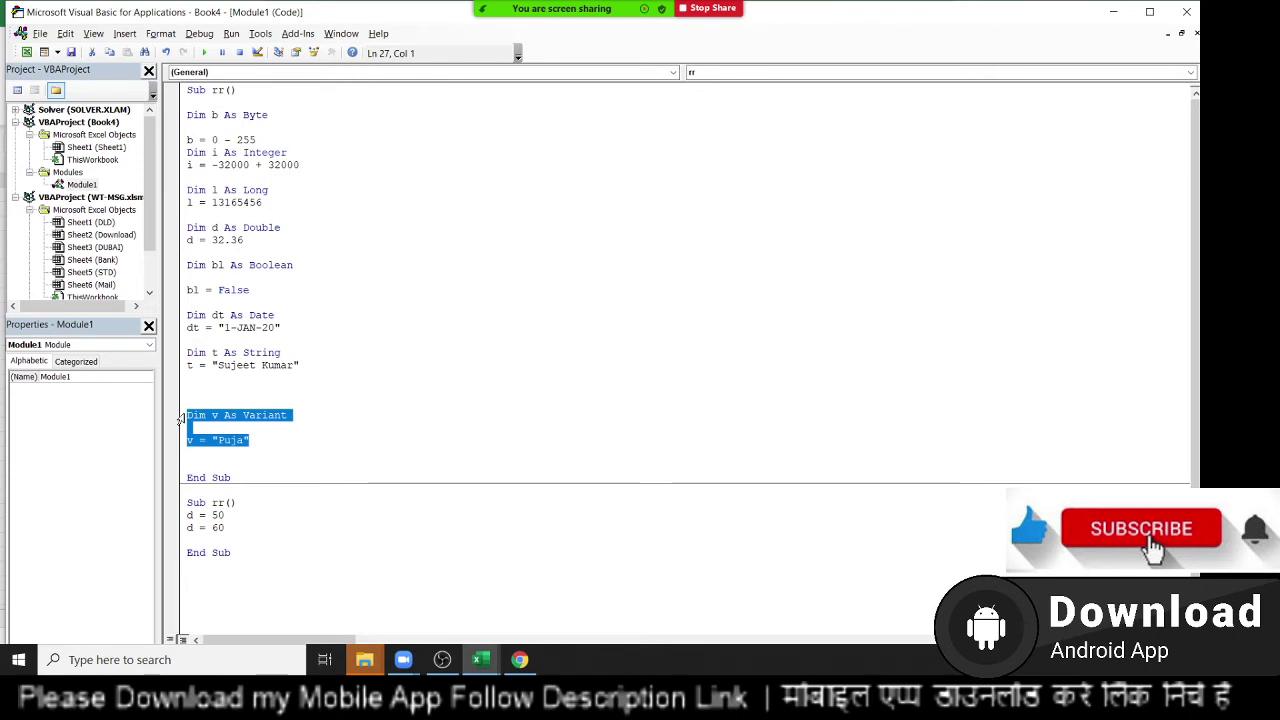
# Delete the duplicate Sub rr block setting d = 50 and d = 60, keeping the first
pyautogui.click(373, 376)
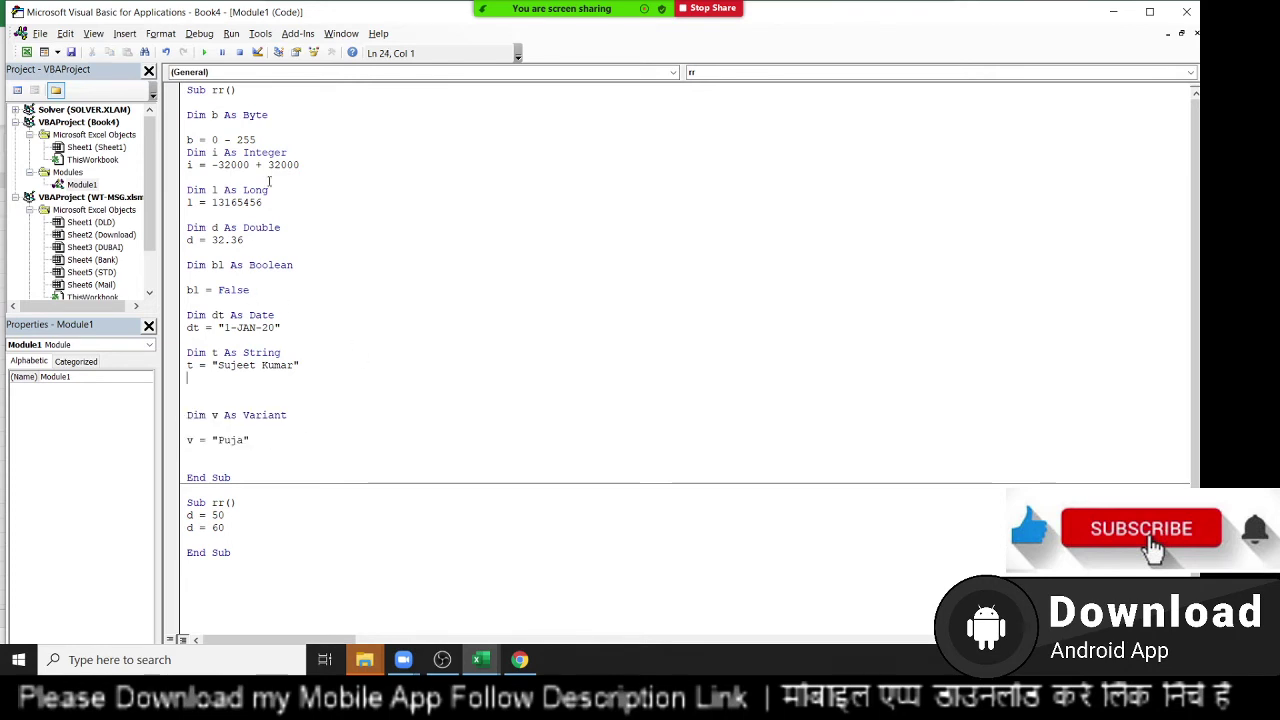
pyautogui.moveTo(240, 91); pyautogui.dragTo(186, 91)
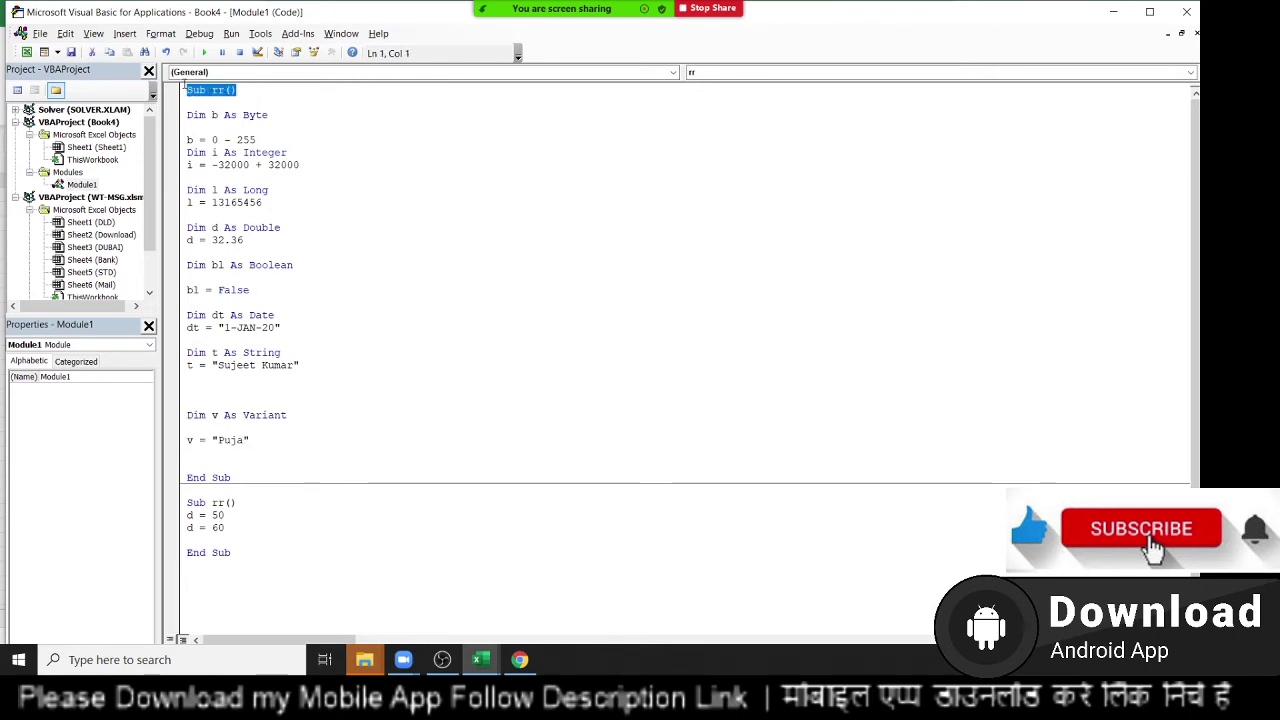
pyautogui.moveTo(231, 553); pyautogui.dragTo(187, 502)
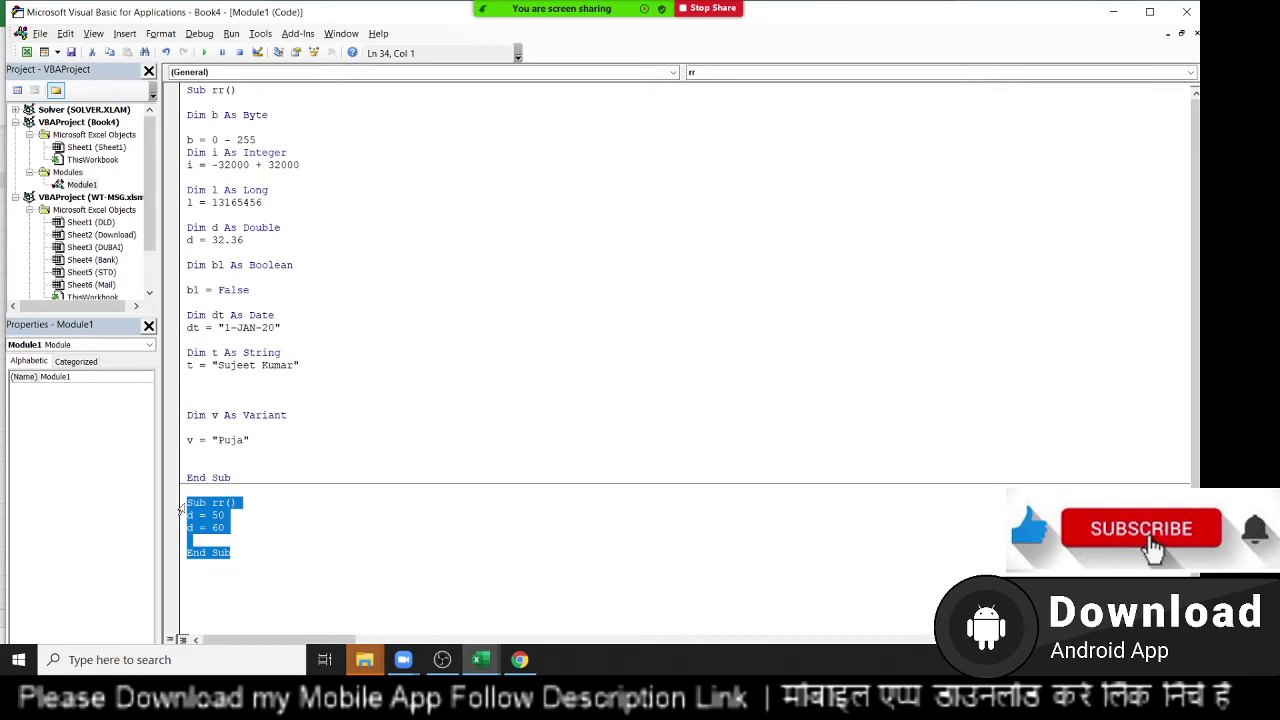
pyautogui.press('Delete')
pyautogui.moveTo(242, 477); pyautogui.dragTo(188, 88)
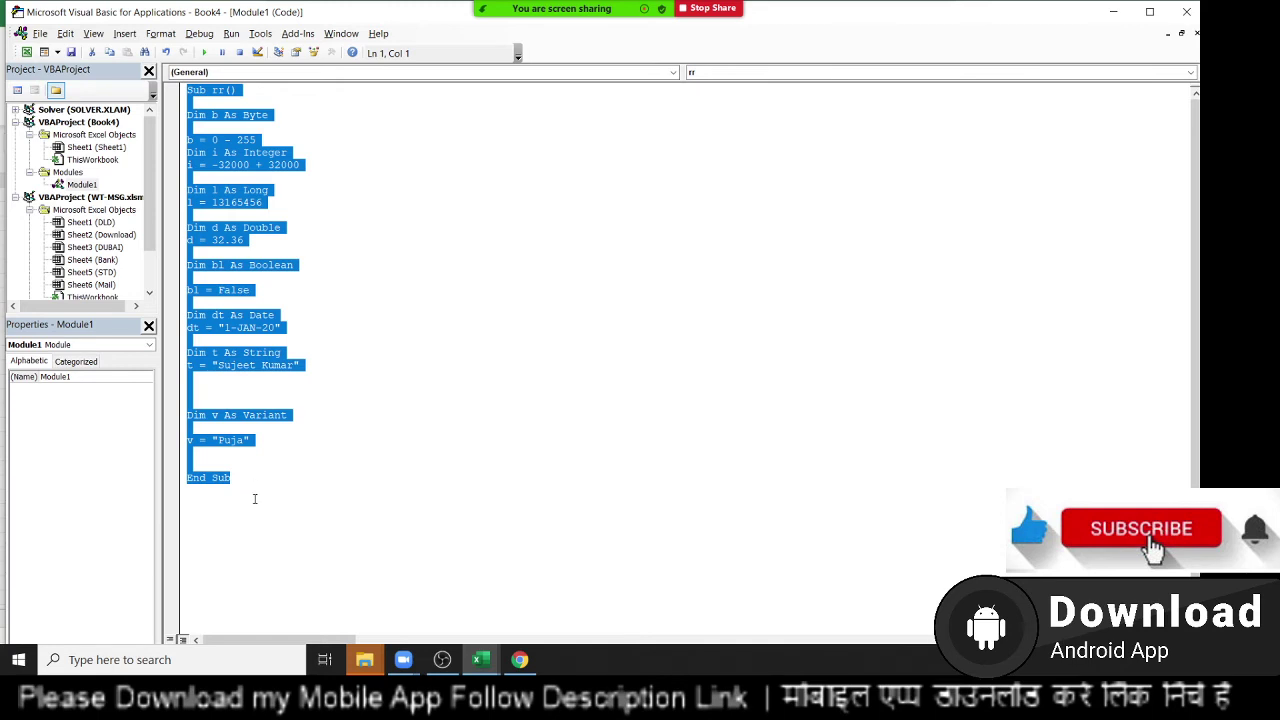
# Start a new Sub rr_1 and declare v As Variant
pyautogui.click(254, 498)
pyautogui.write('su')
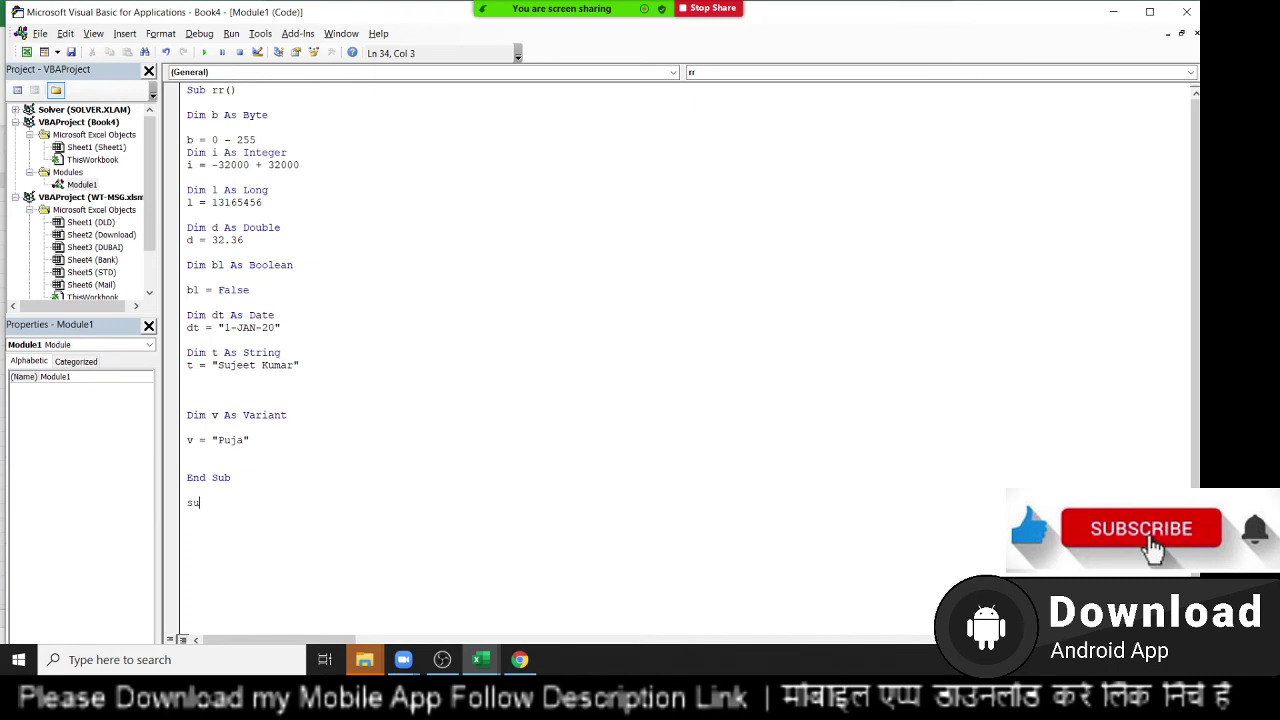
pyautogui.write('b rr(')
pyautogui.press('BackSpace')
pyautogui.write('1(')
pyautogui.press('Return')
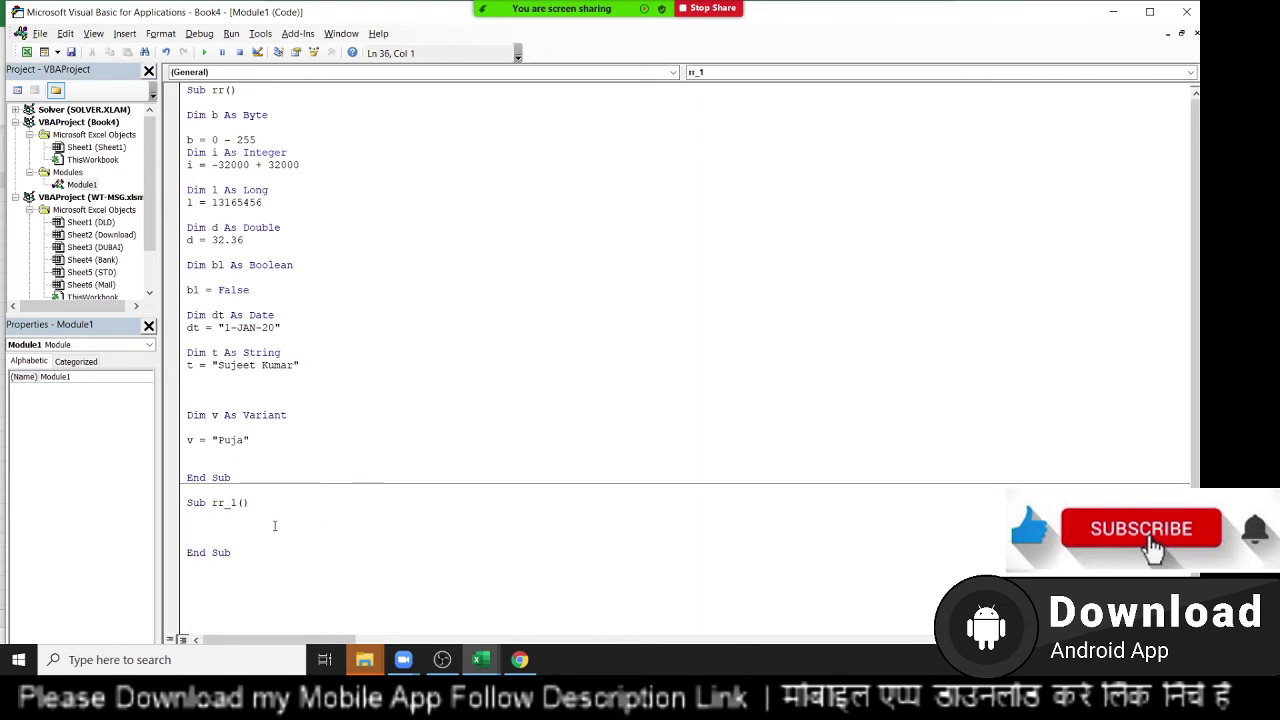
pyautogui.write('dim ')
pyautogui.write('v as ver')
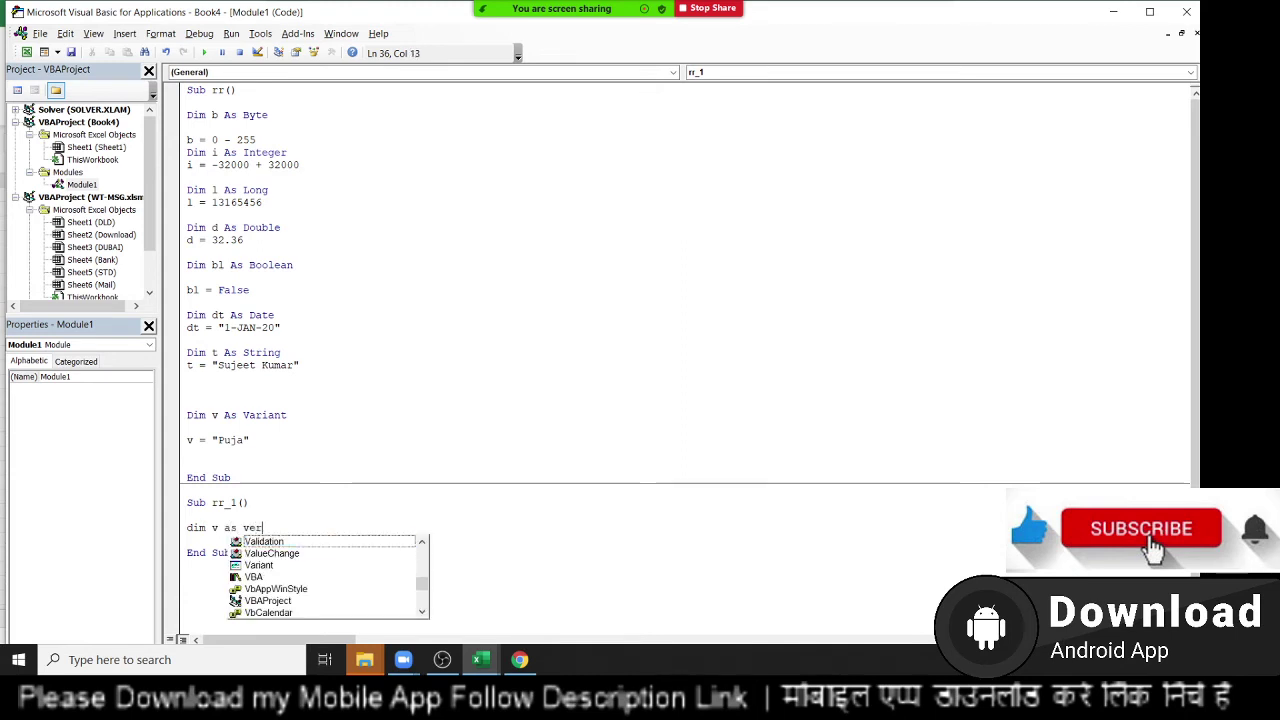
pyautogui.press('Down')
pyautogui.press('Down')
pyautogui.press('Tab')
pyautogui.press('Return')
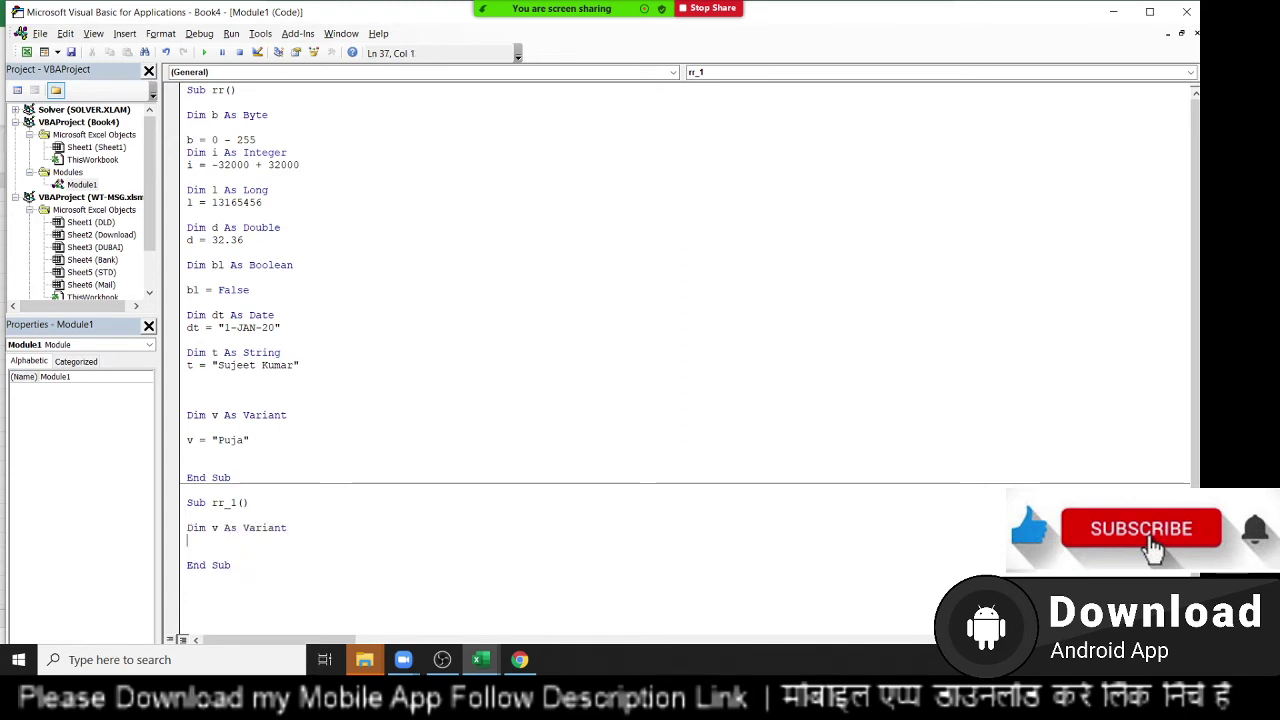
pyautogui.press('Return')
# Assign v = 23652 / 93, add MsgBox v, and run rr_1
pyautogui.write('v')
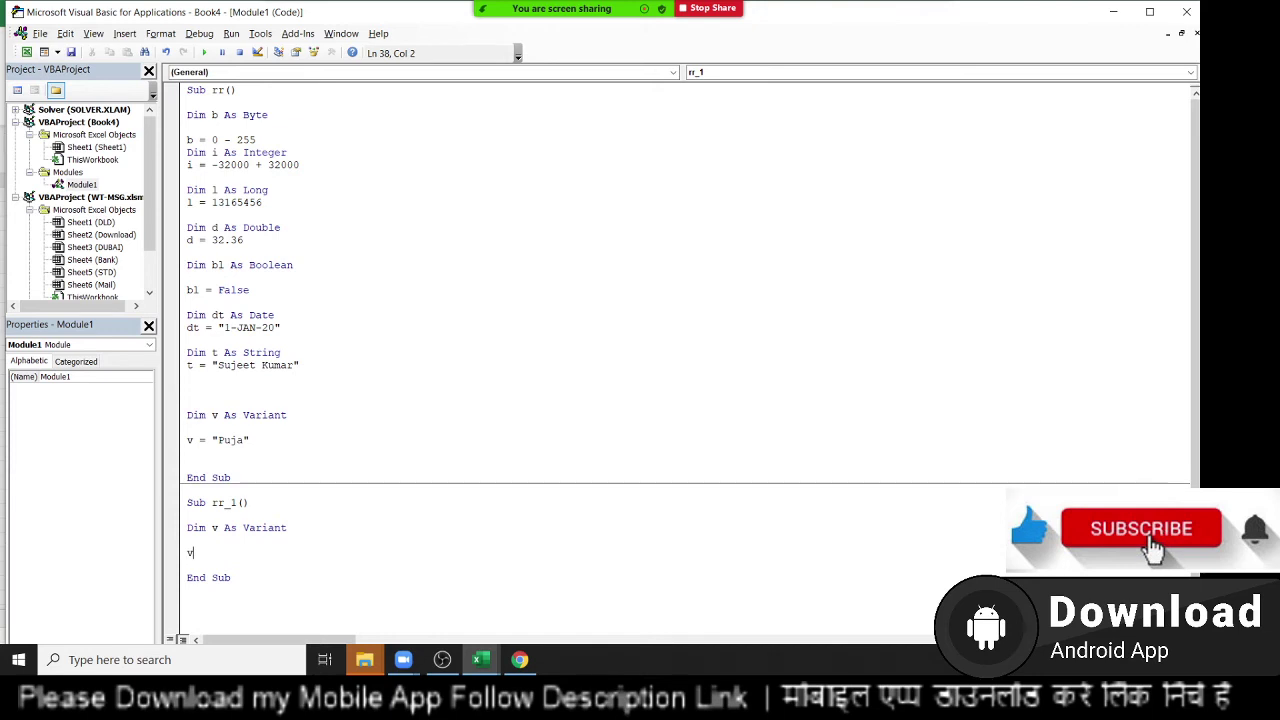
pyautogui.write('=23652/*')
pyautogui.press('BackSpace')
pyautogui.write('9')
pyautogui.write('65')
pyautogui.press('BackSpace')
pyautogui.press('BackSpace')
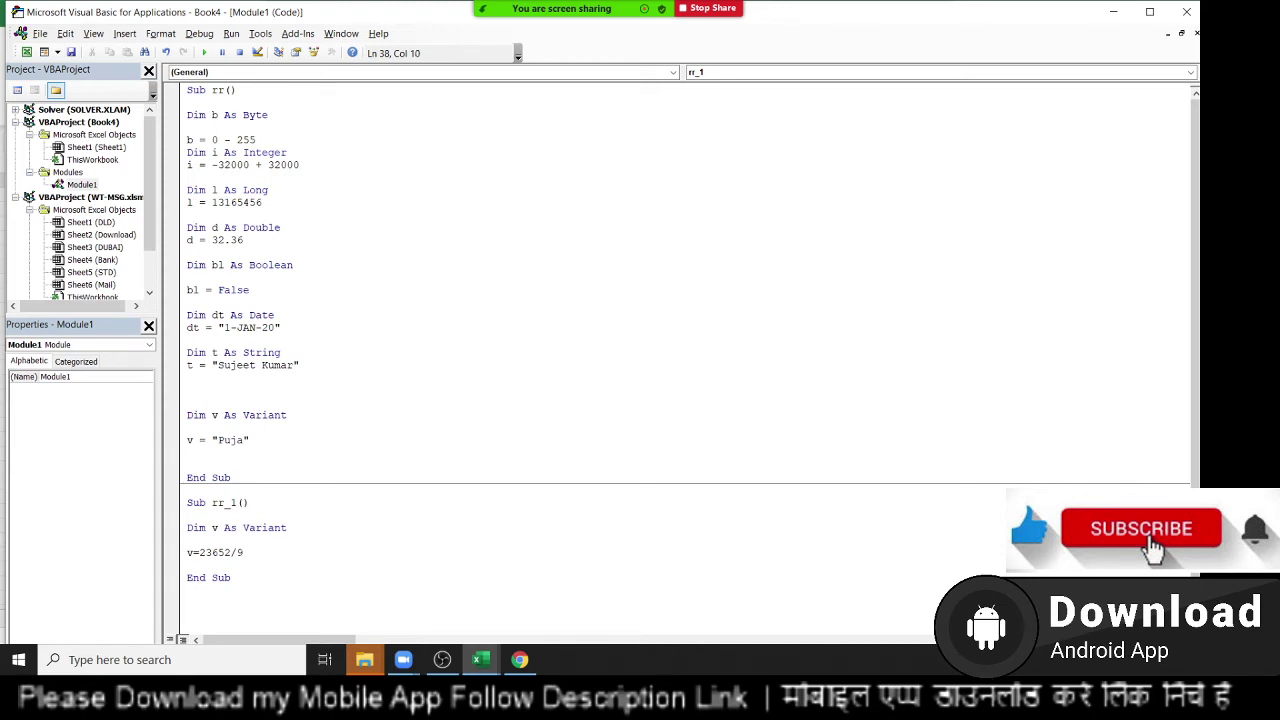
pyautogui.write('3')
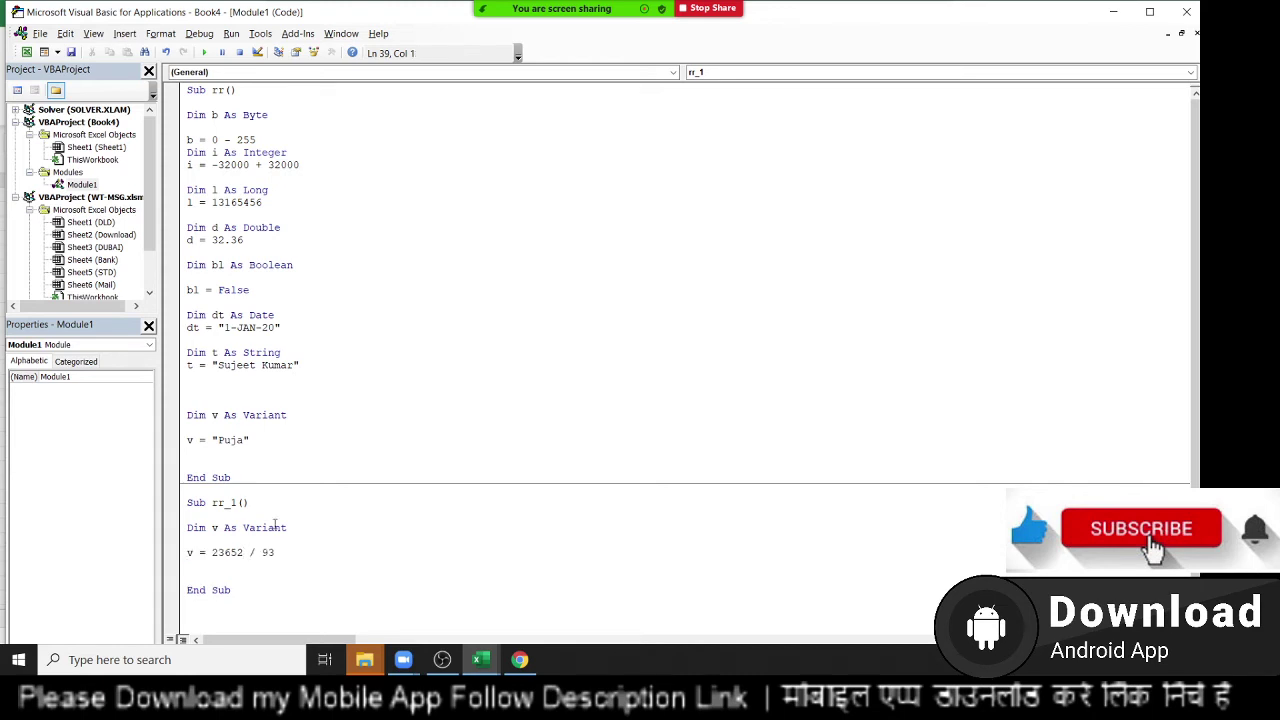
pyautogui.press('Return')
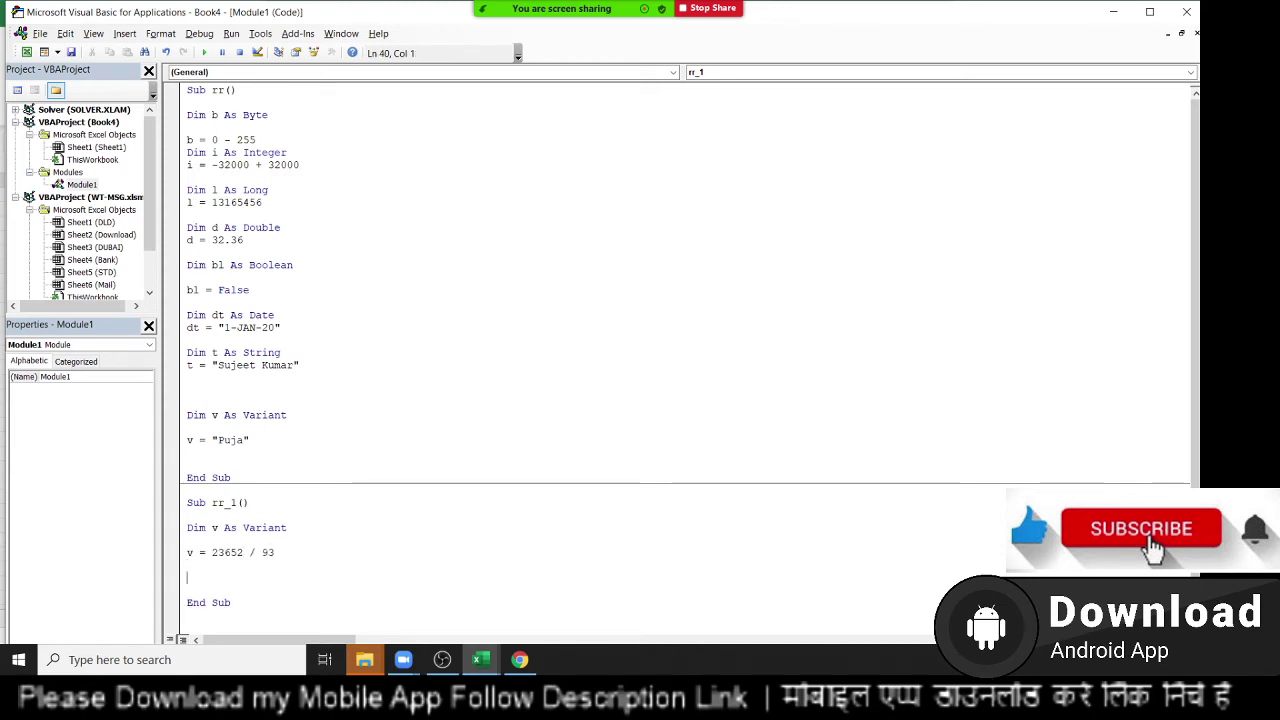
pyautogui.write('msgb')
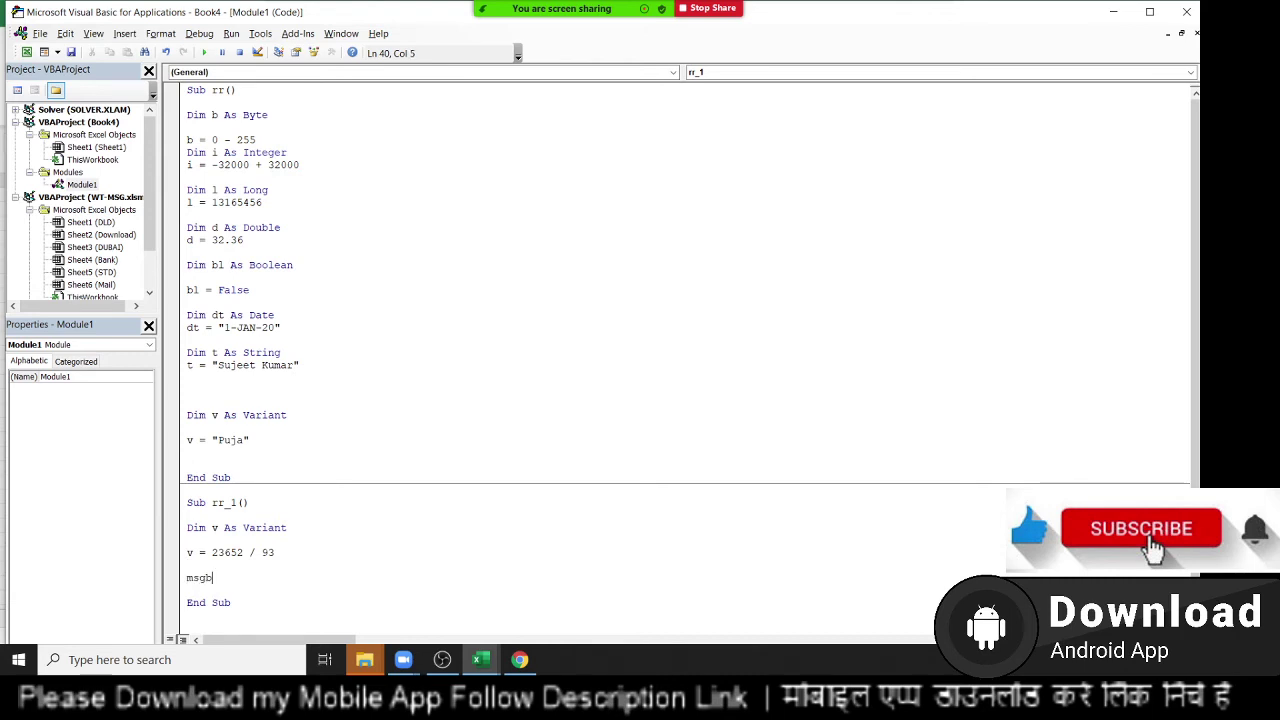
pyautogui.write('ox v')
pyautogui.click(288, 524)
pyautogui.moveTo(282, 527); pyautogui.dragTo(276, 527)
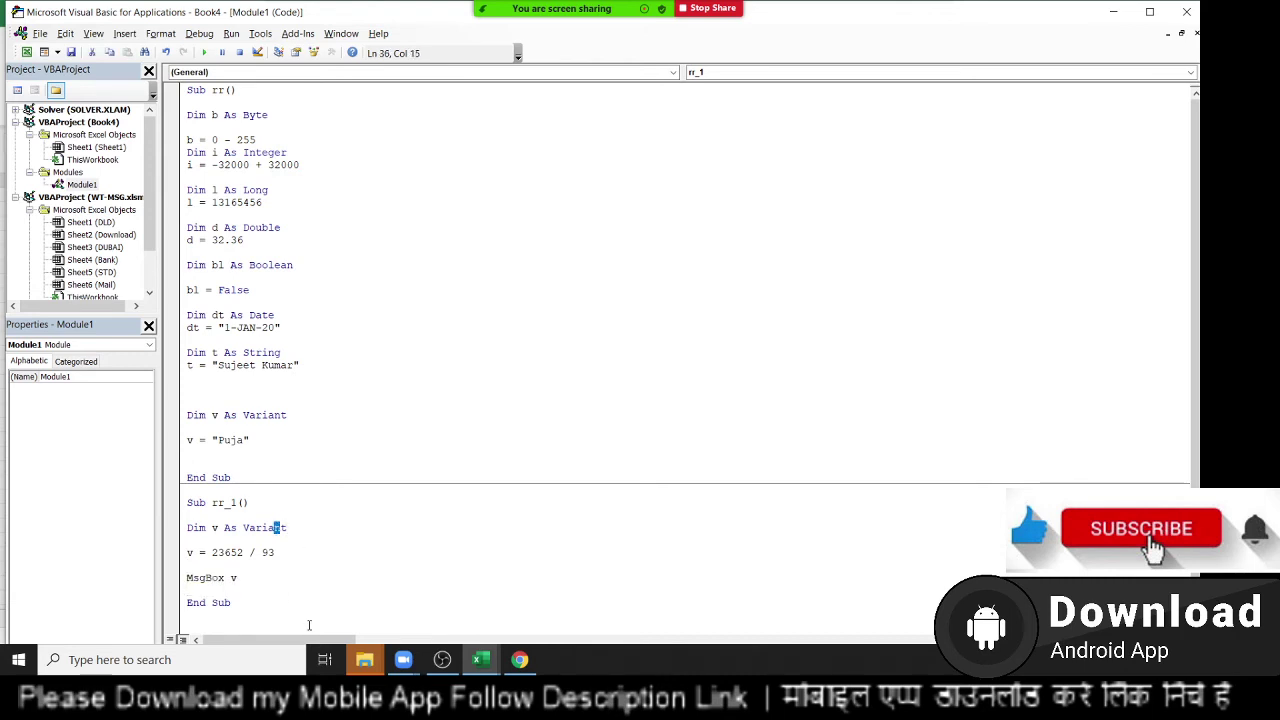
pyautogui.click(204, 53)
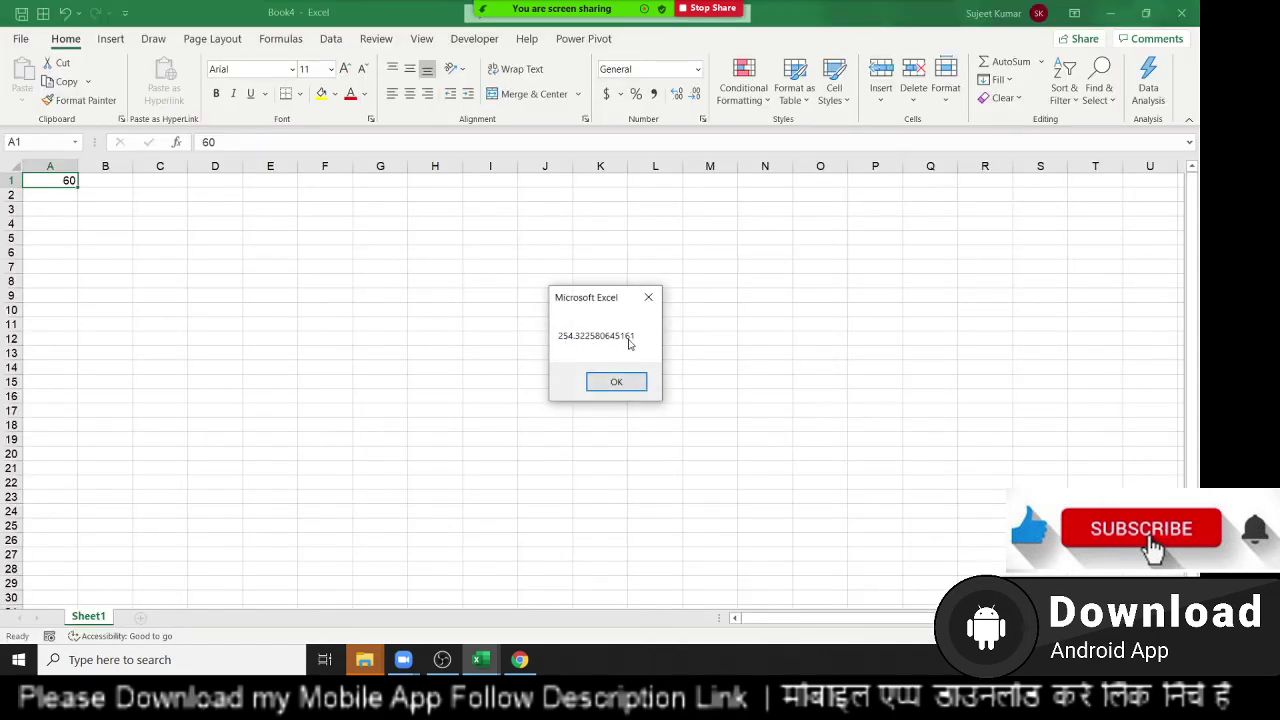
# Change v's type from Variant to Long and rerun rr_1, which now shows 254
pyautogui.click(631, 384)
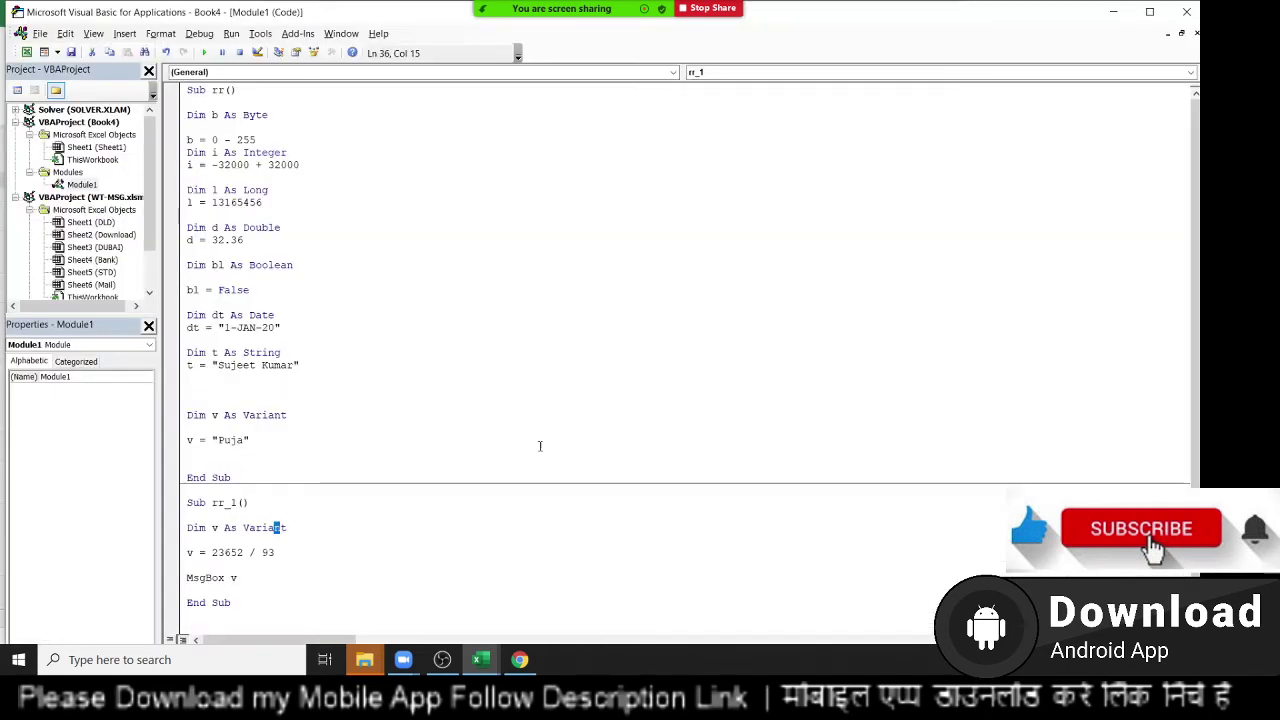
pyautogui.moveTo(211, 552); pyautogui.dragTo(290, 567)
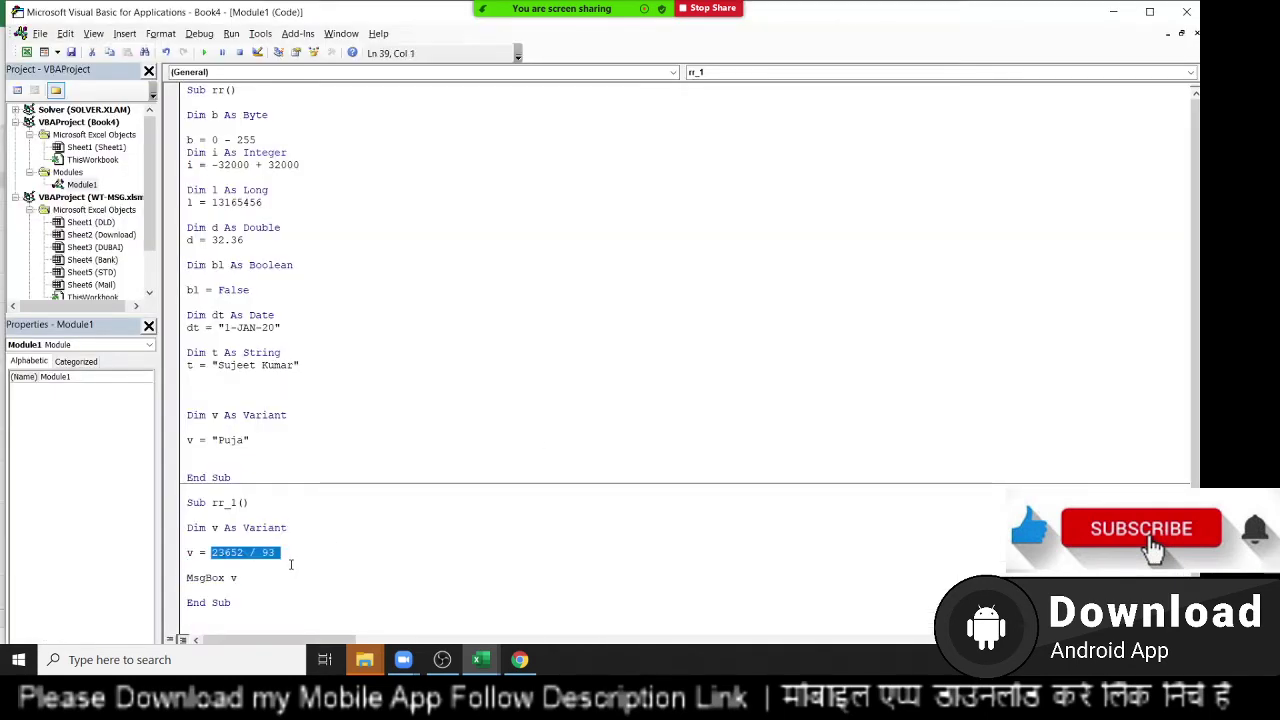
pyautogui.doubleClick(294, 532)
pyautogui.press('BackSpace')
pyautogui.press('BackSpace')
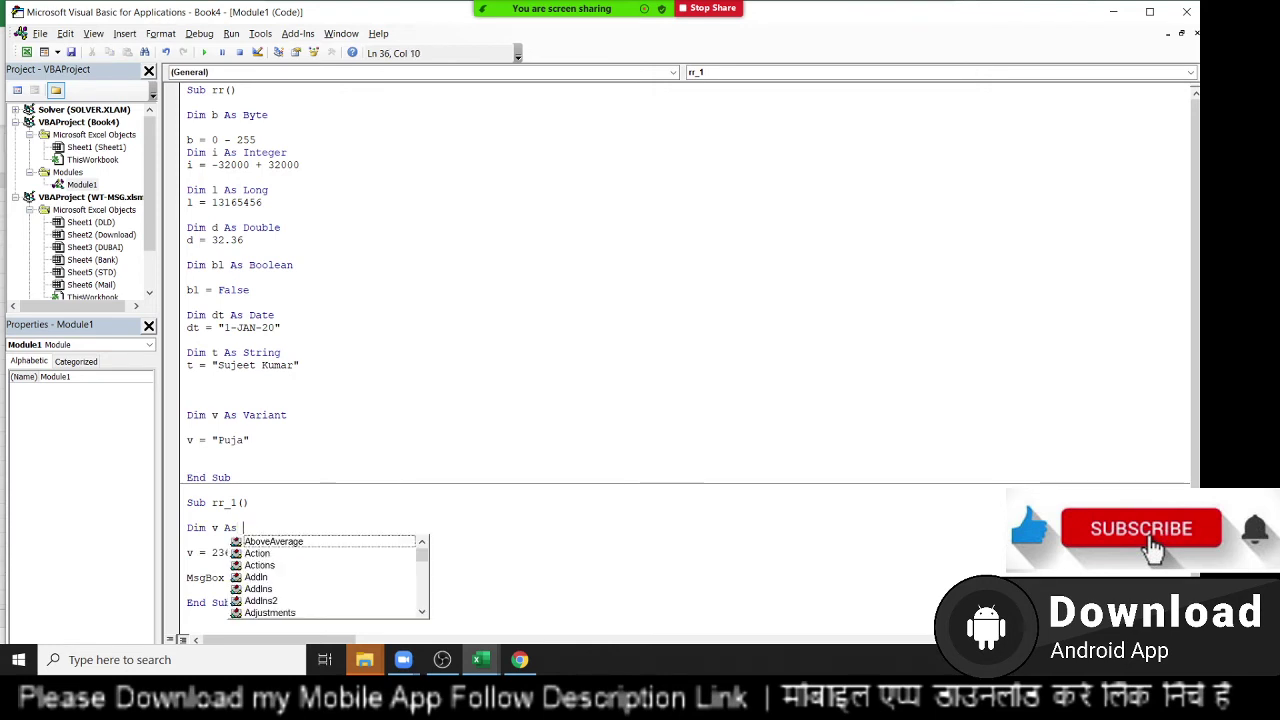
pyautogui.write('Long')
pyautogui.press('Tab')
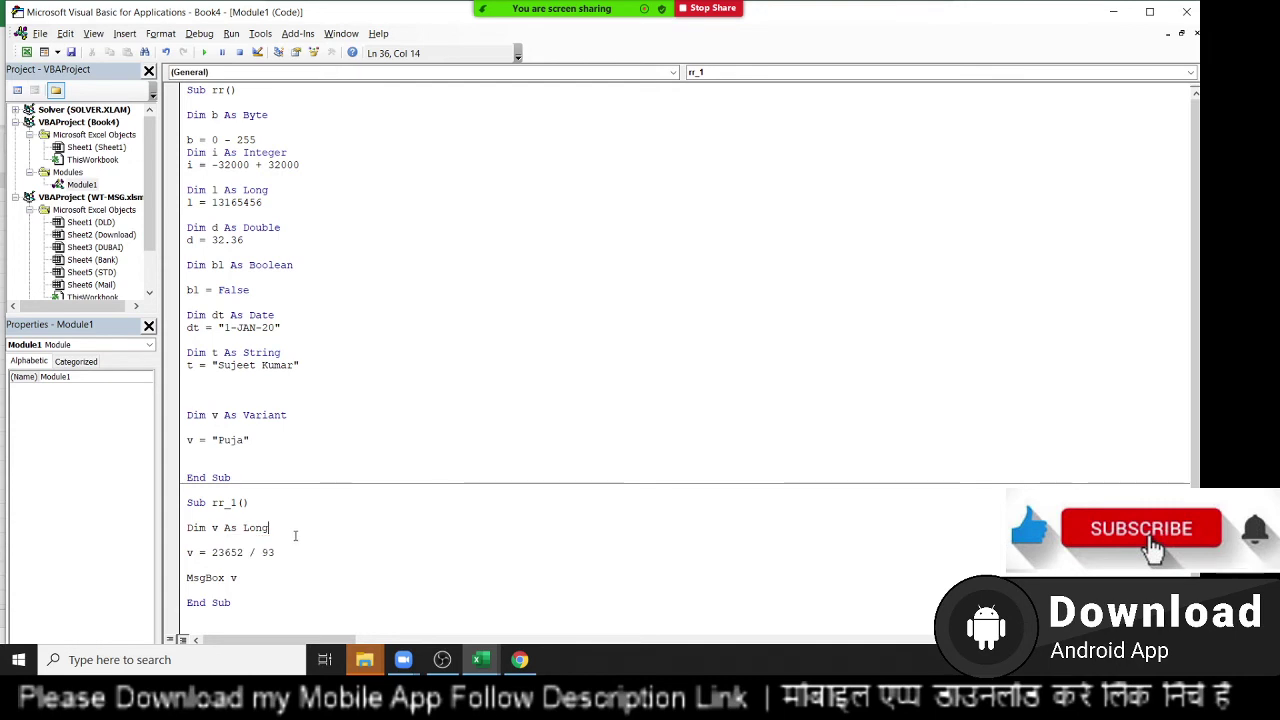
pyautogui.moveTo(286, 550); pyautogui.dragTo(263, 541)
pyautogui.click(258, 535)
pyautogui.click(204, 52)
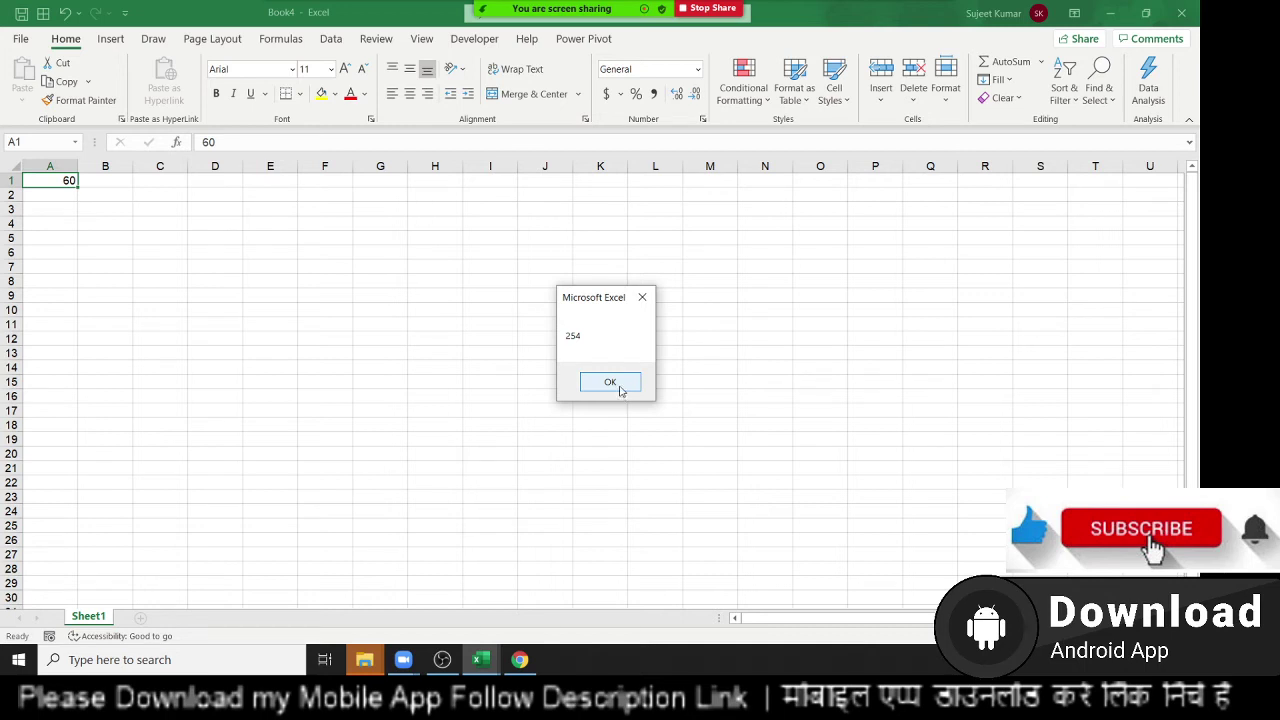
pyautogui.click(610, 383)
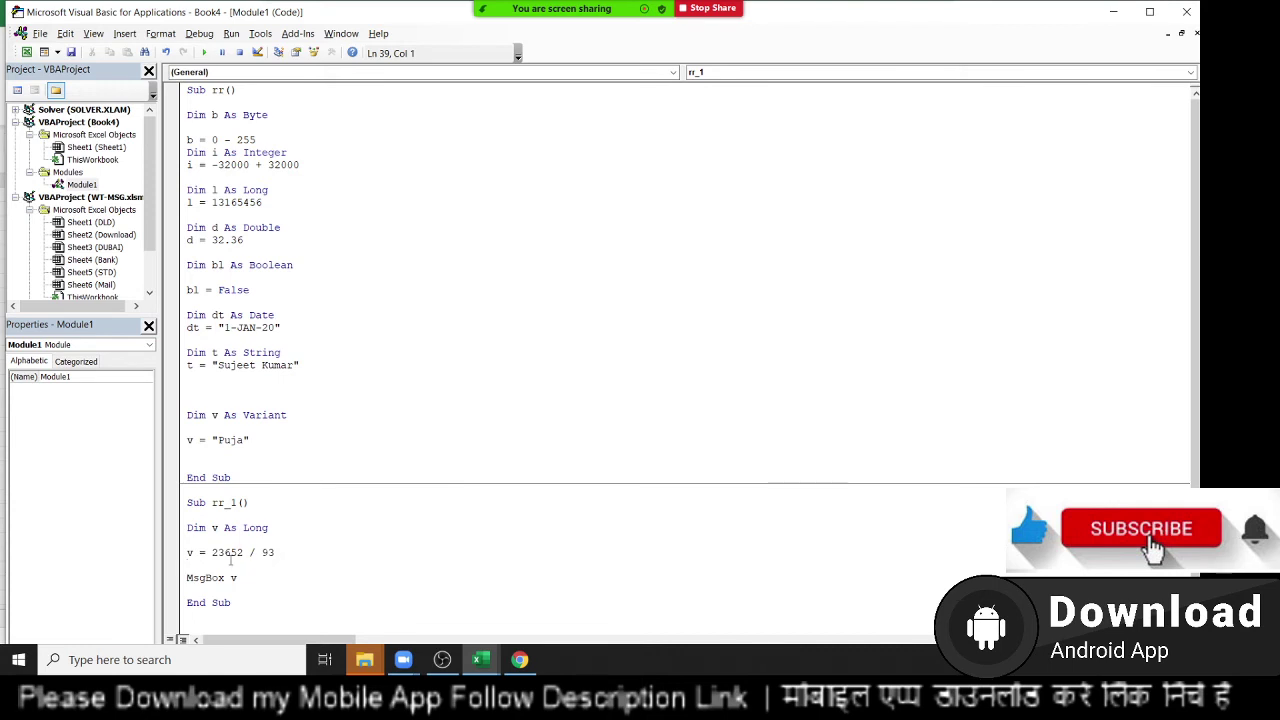
# Replace 23652 / 93 with 25.63 and run rr_1, which shows the rounded value 26
pyautogui.moveTo(284, 553); pyautogui.dragTo(211, 552)
pyautogui.press('Delete')
pyautogui.press('Delete')
pyautogui.write('25.')
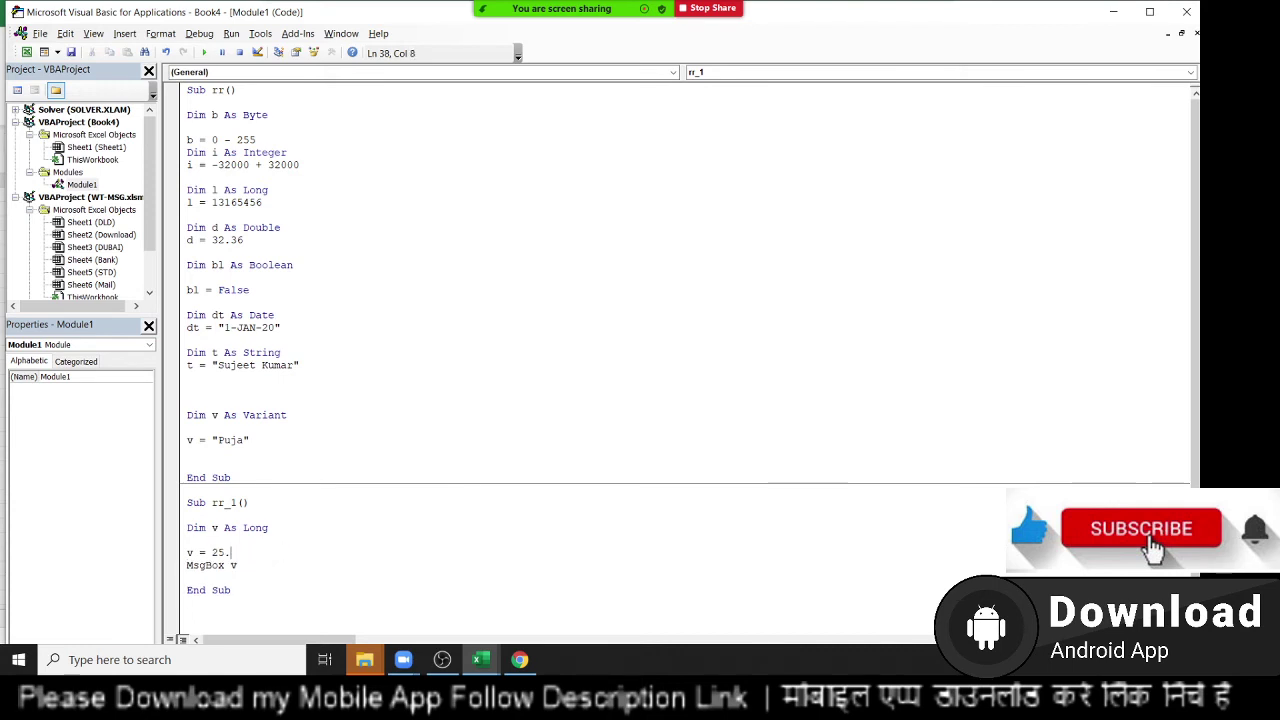
pyautogui.write('63')
pyautogui.click(205, 538)
pyautogui.click(203, 52)
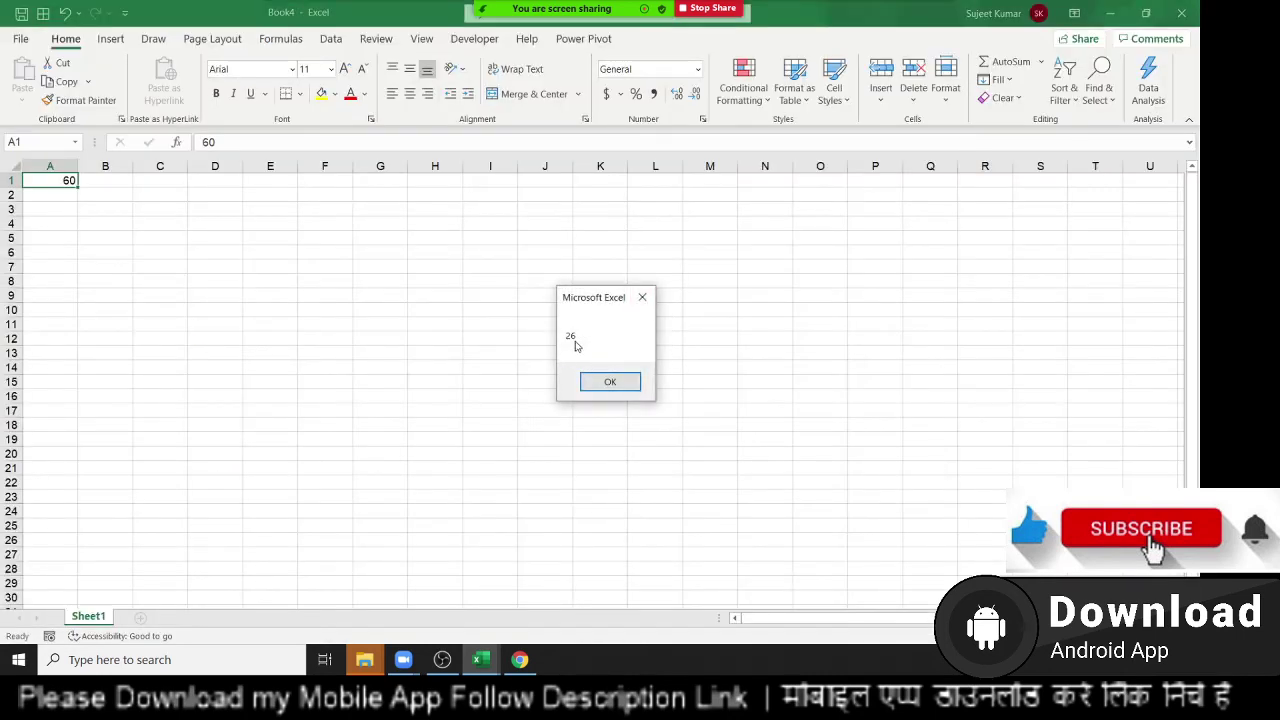
pyautogui.click(605, 381)
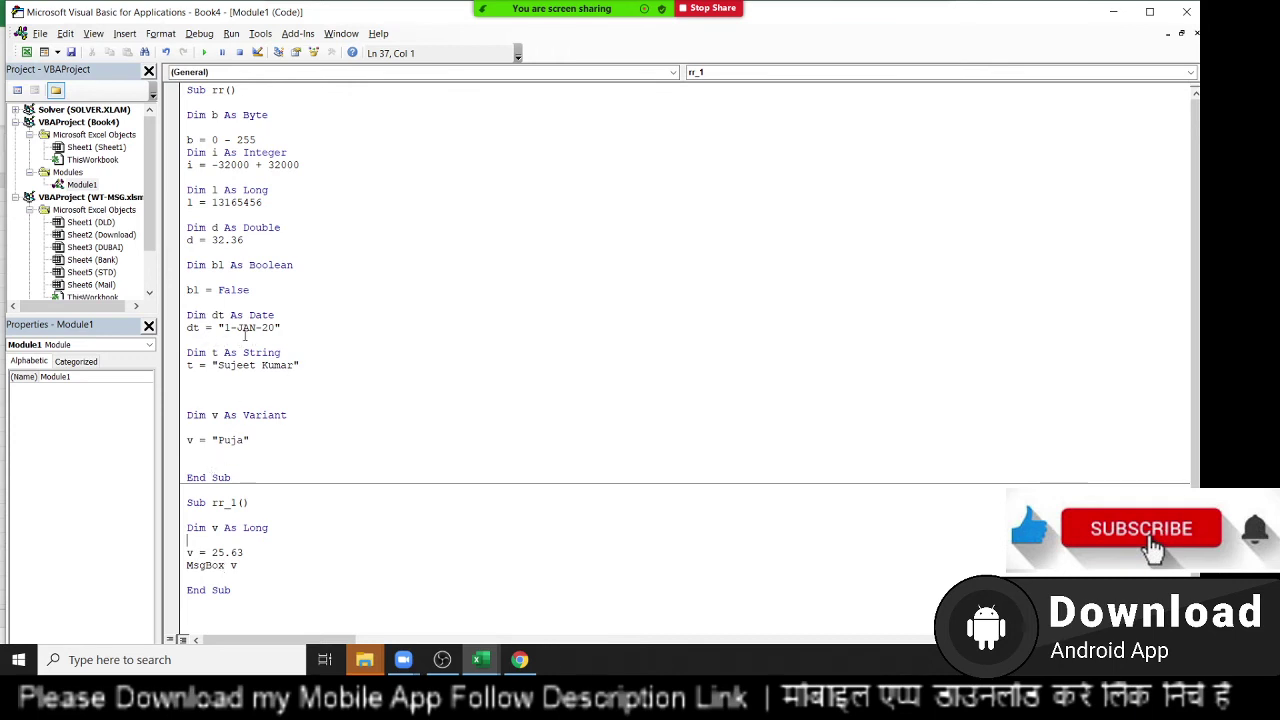
pyautogui.moveTo(236, 327); pyautogui.dragTo(256, 327)
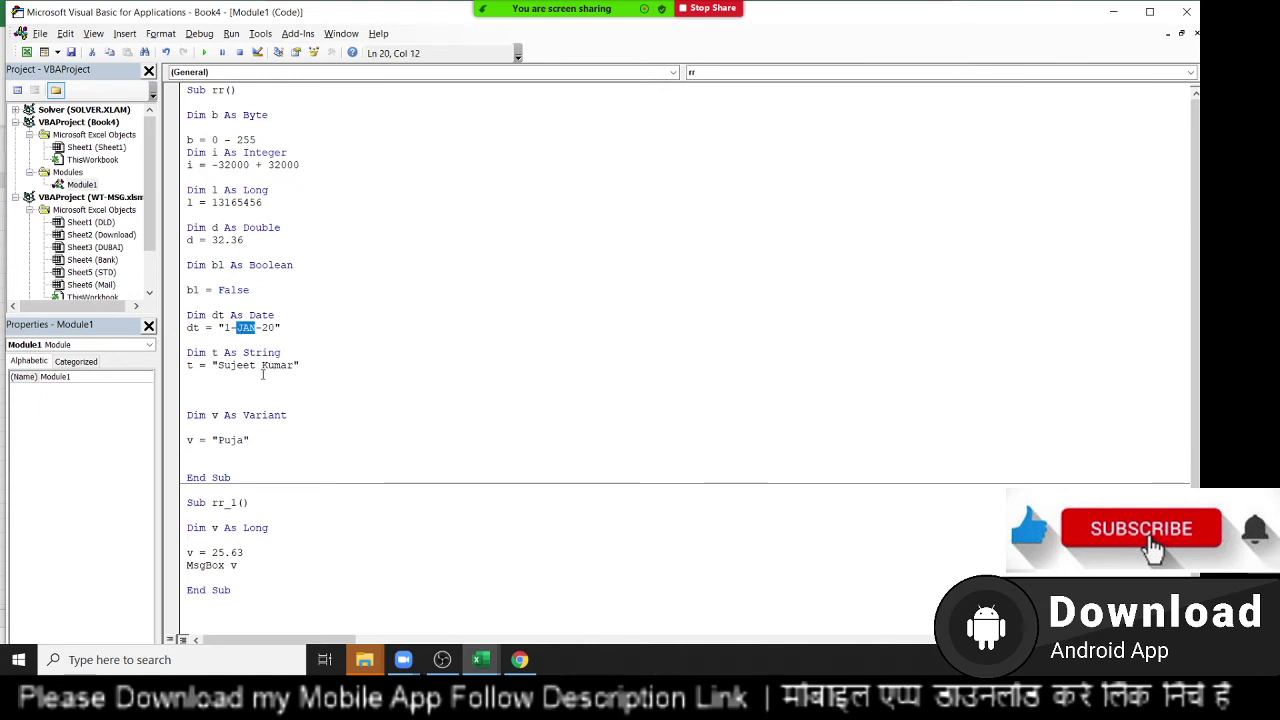
# Add a declaration Dim d As Variant below MsgBox v in rr_1
pyautogui.click(243, 578)
pyautogui.press('Return')
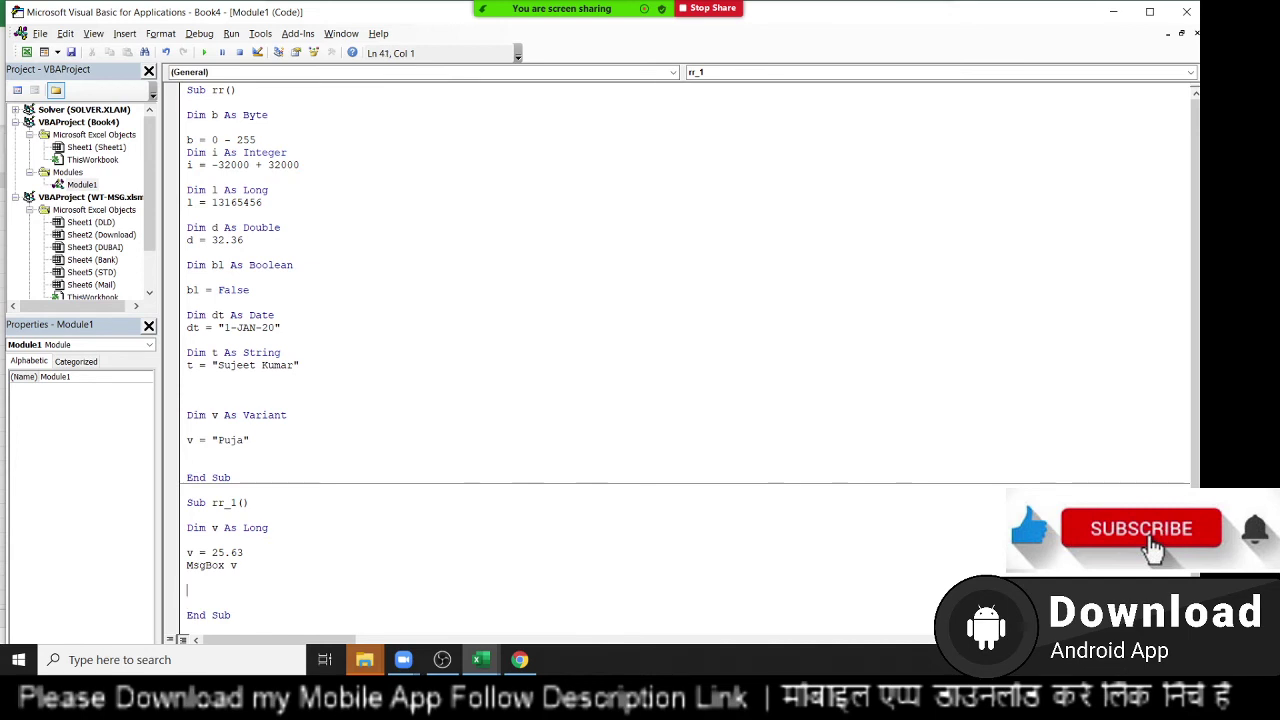
pyautogui.write('dim ')
pyautogui.write('d as ')
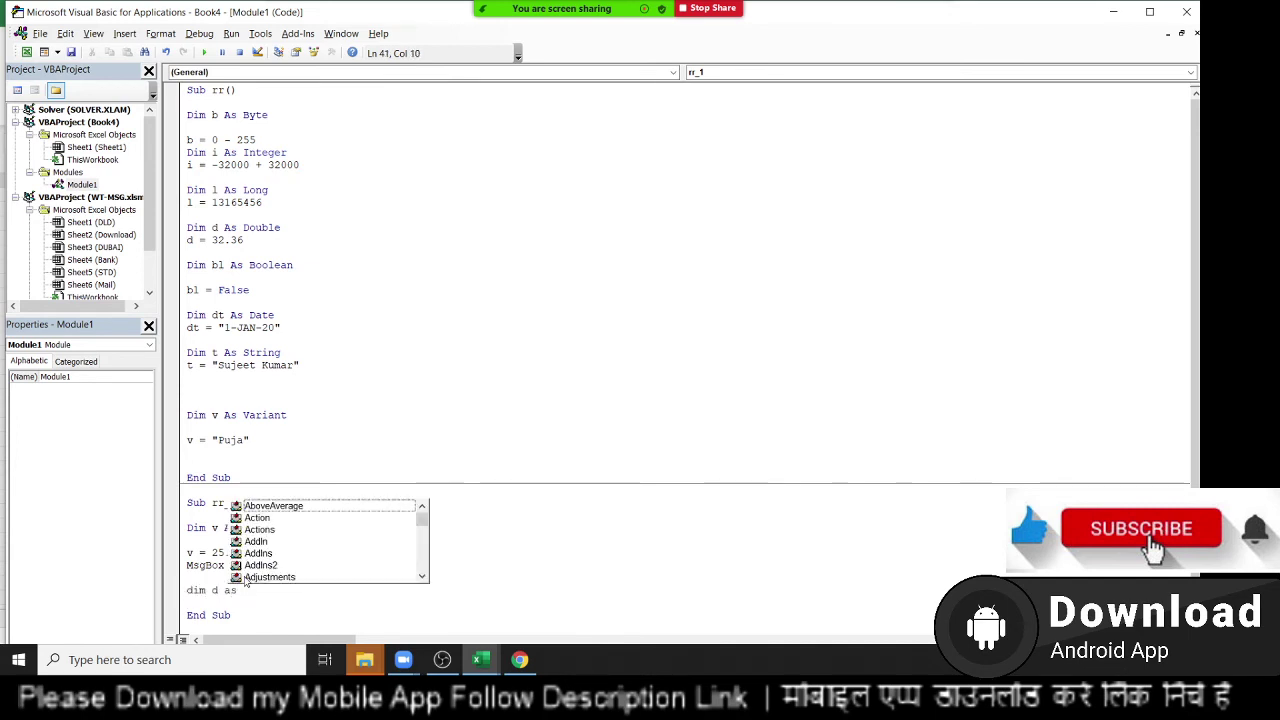
pyautogui.write('dat')
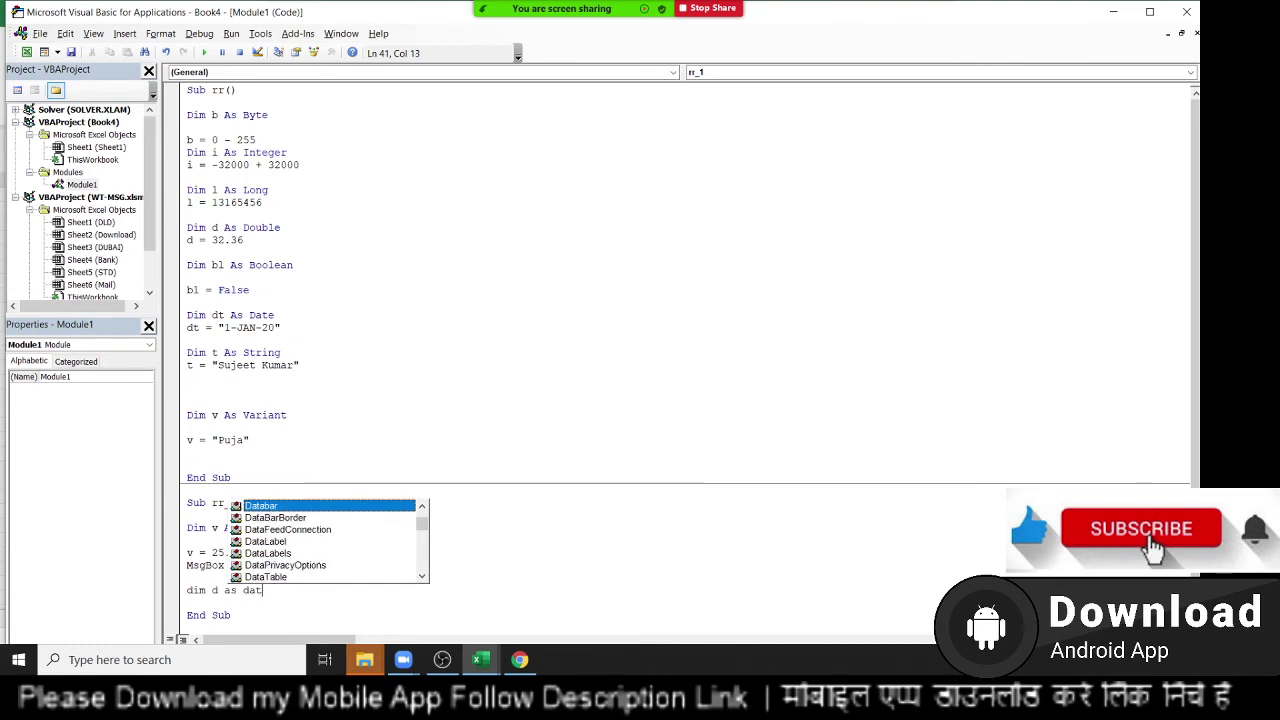
pyautogui.press('BackSpace')
pyautogui.press('BackSpace')
pyautogui.press('BackSpace')
pyautogui.write('v')
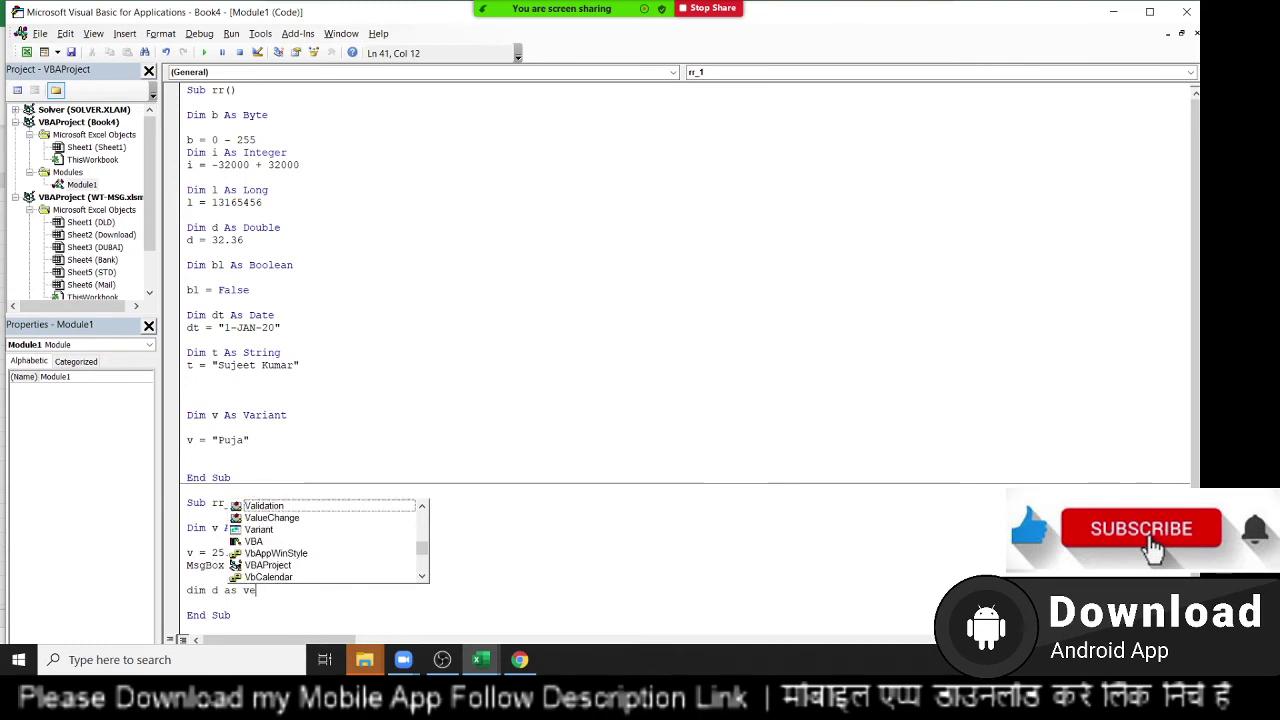
pyautogui.write('e')
pyautogui.press('Return')
pyautogui.press('Return')
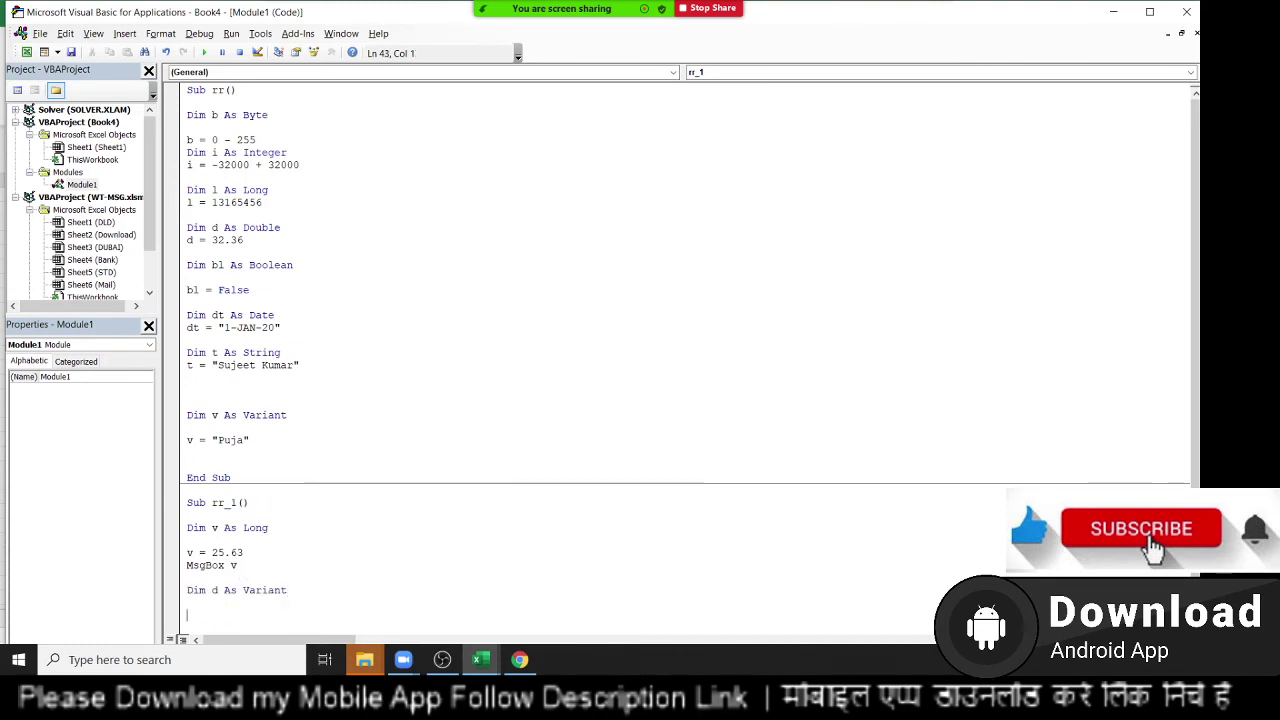
# Set d = "1-JAN-20", add MsgBox d, and run rr_1 to see 26
pyautogui.write('d-')
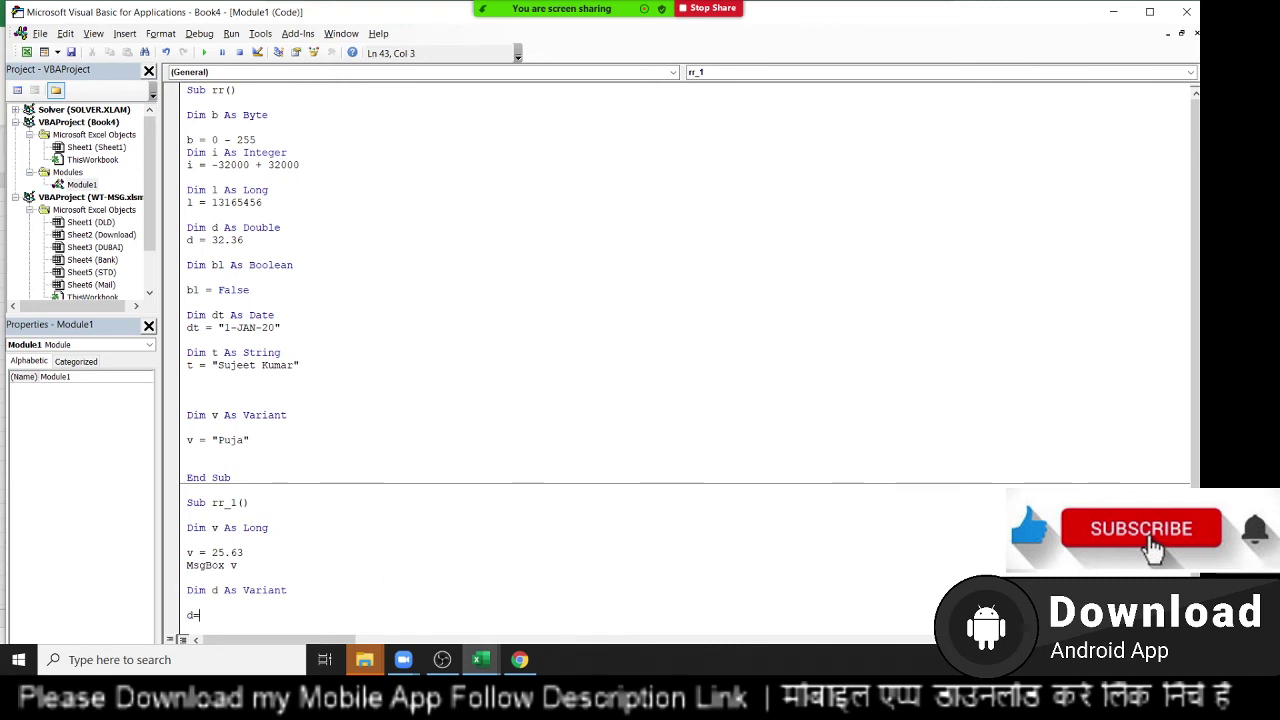
pyautogui.write('"1-')
pyautogui.write('JAN-')
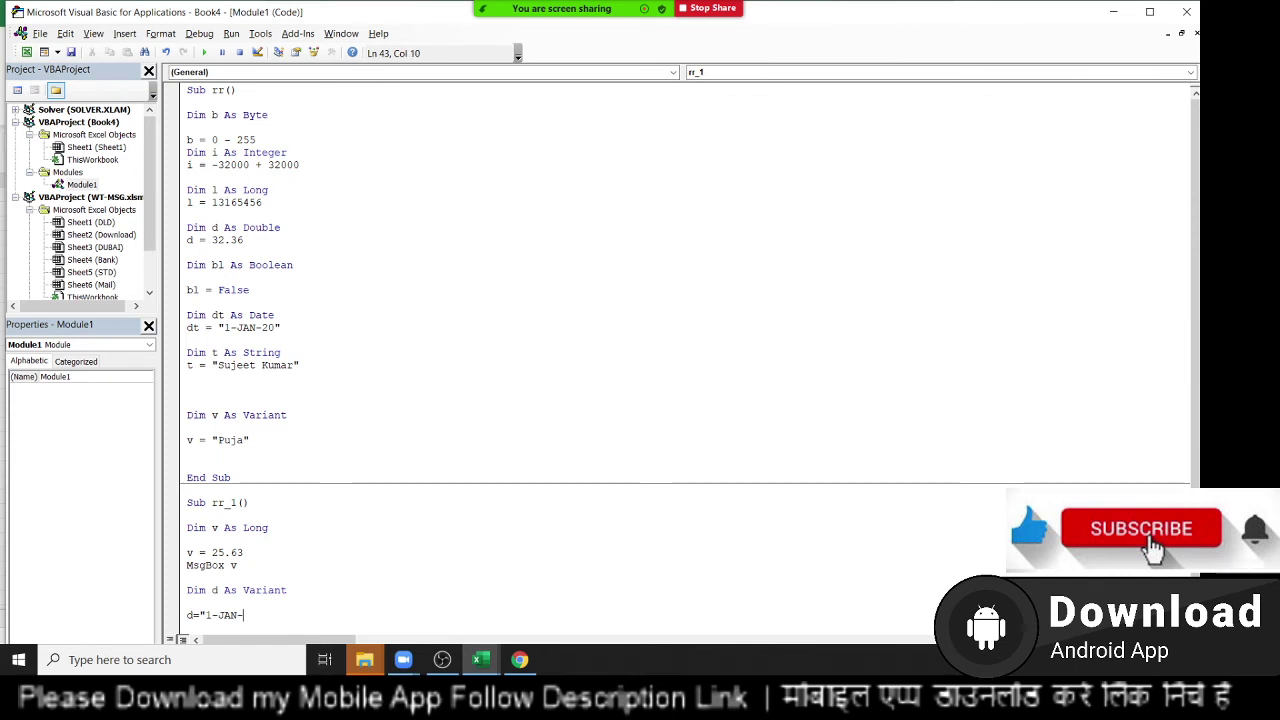
pyautogui.write('20')
pyautogui.write('"')
pyautogui.scroll(-1, 690, 358)
pyautogui.press('Return')
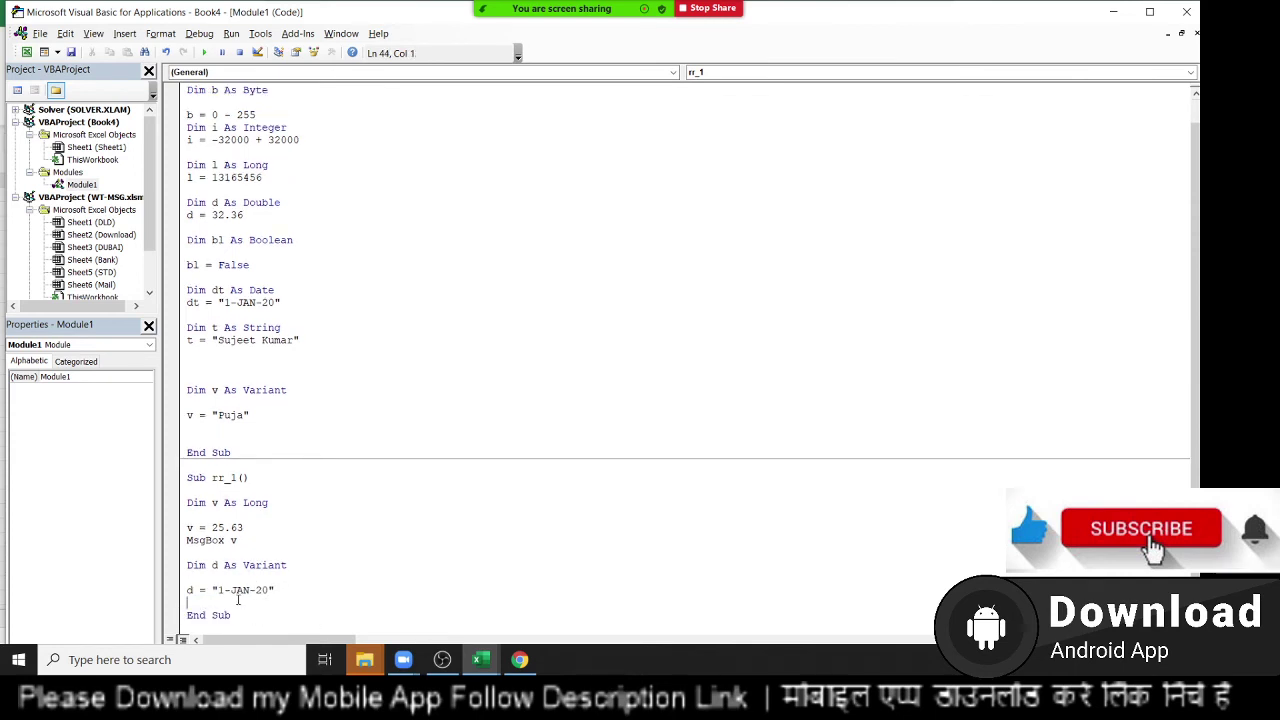
pyautogui.press('Return')
pyautogui.write('msg')
pyautogui.write('box ')
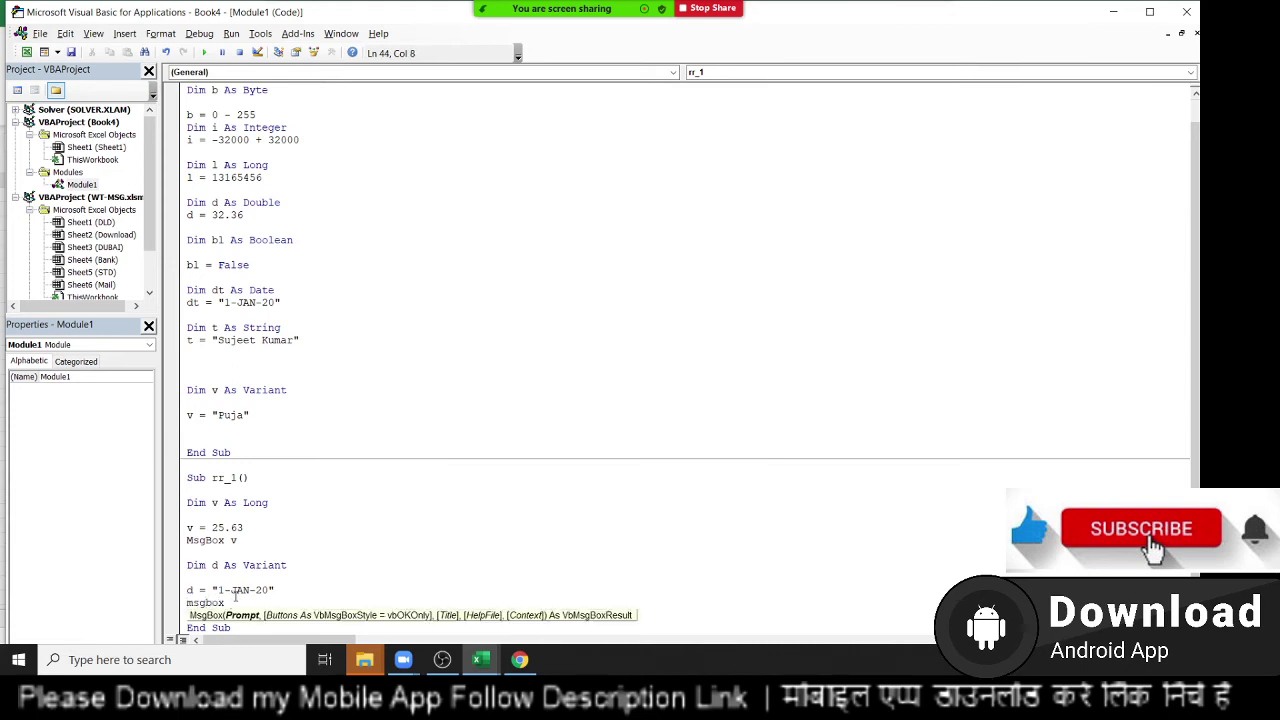
pyautogui.write('d')
pyautogui.click(205, 515)
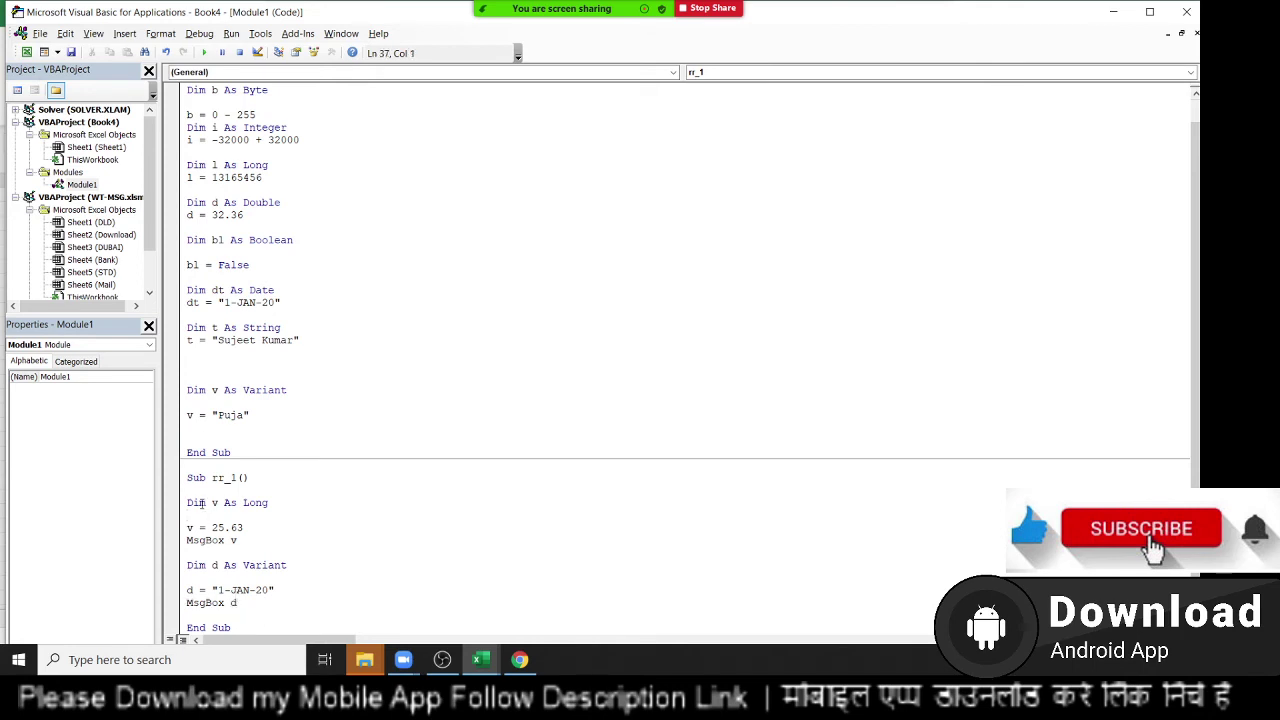
pyautogui.click(204, 52)
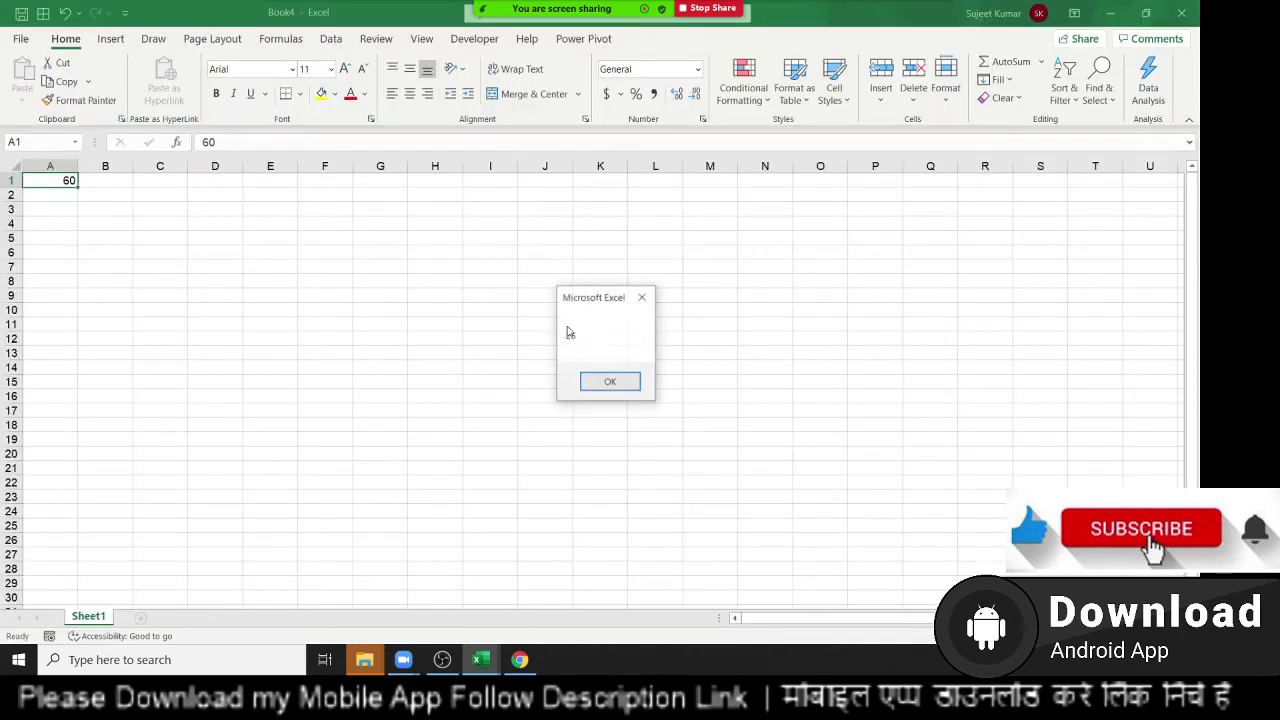
pyautogui.click(607, 390)
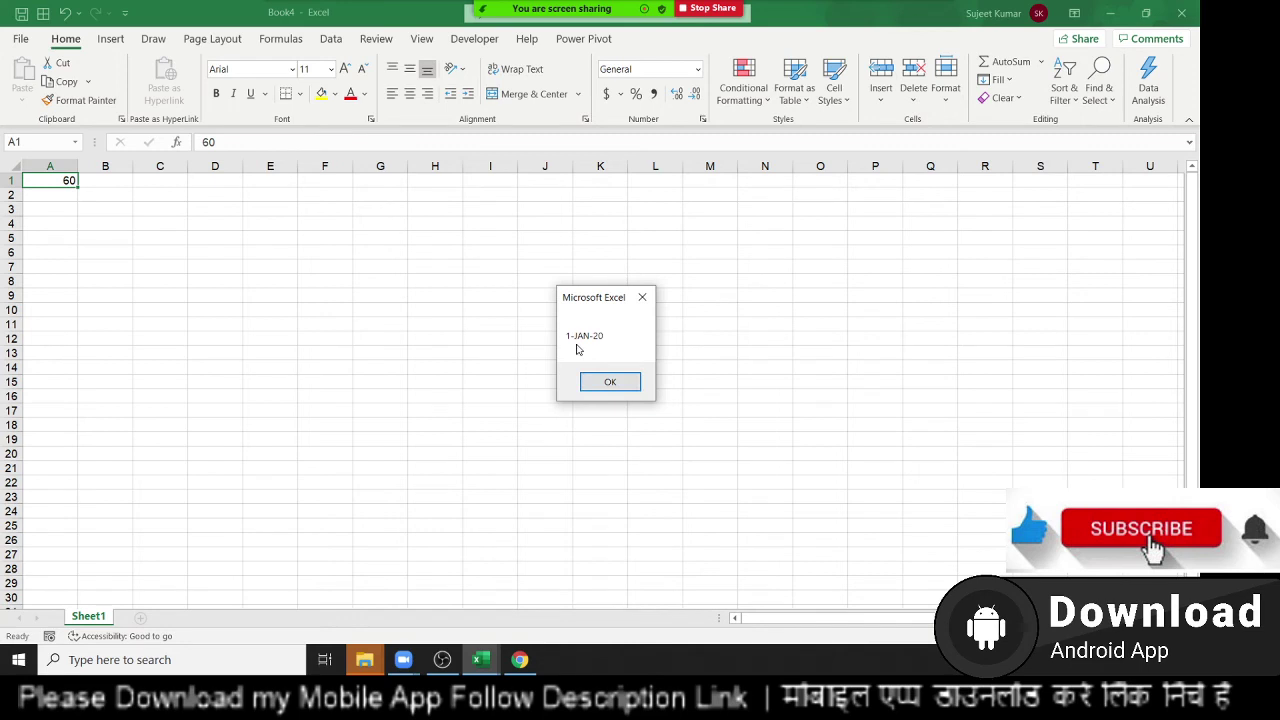
# Change d's declaration from Variant to Date and rerun rr_1
pyautogui.click(607, 382)
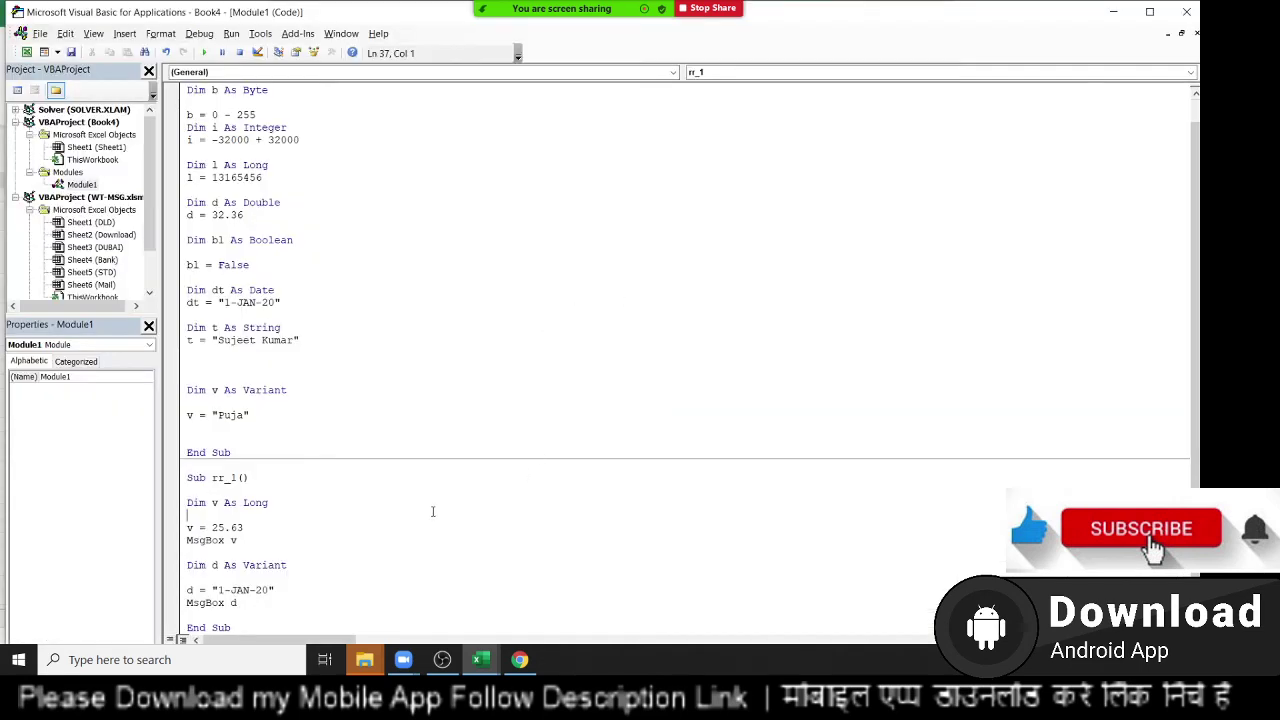
pyautogui.scroll(-1, 433, 512)
pyautogui.doubleClick(263, 552)
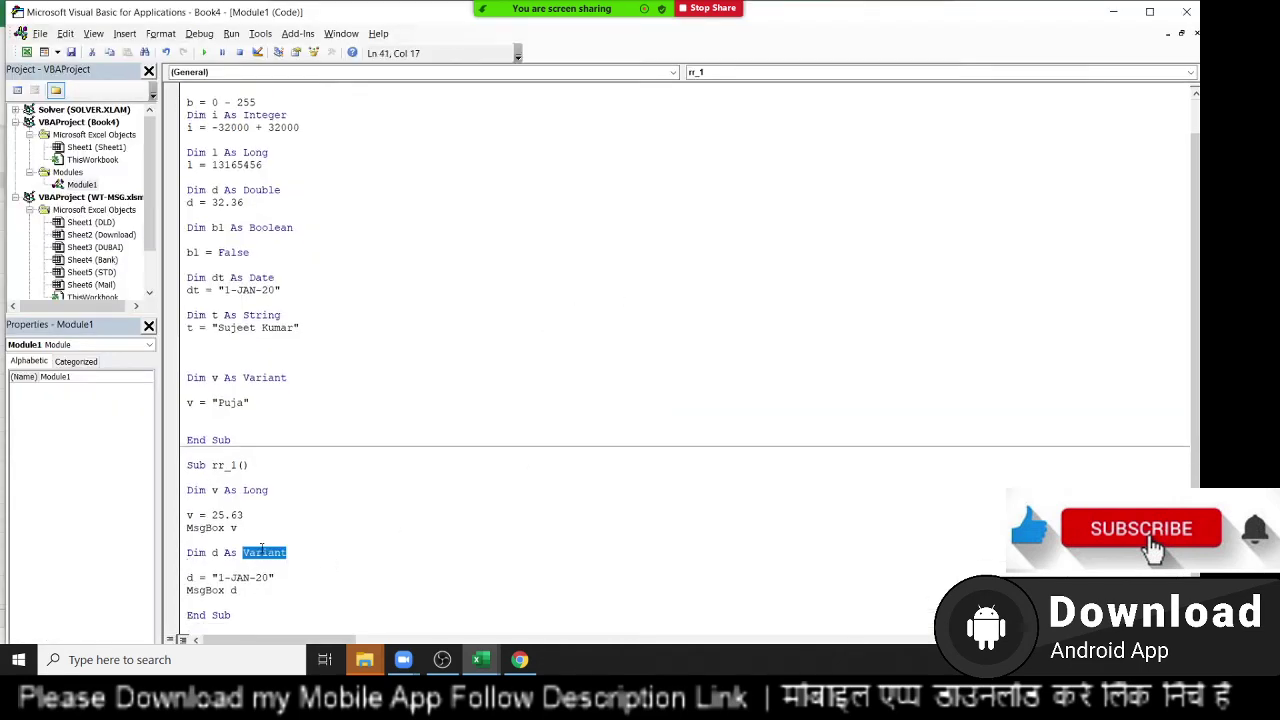
pyautogui.press('BackSpace')
pyautogui.hotkey('ctrl', 'space')
pyautogui.write('d')
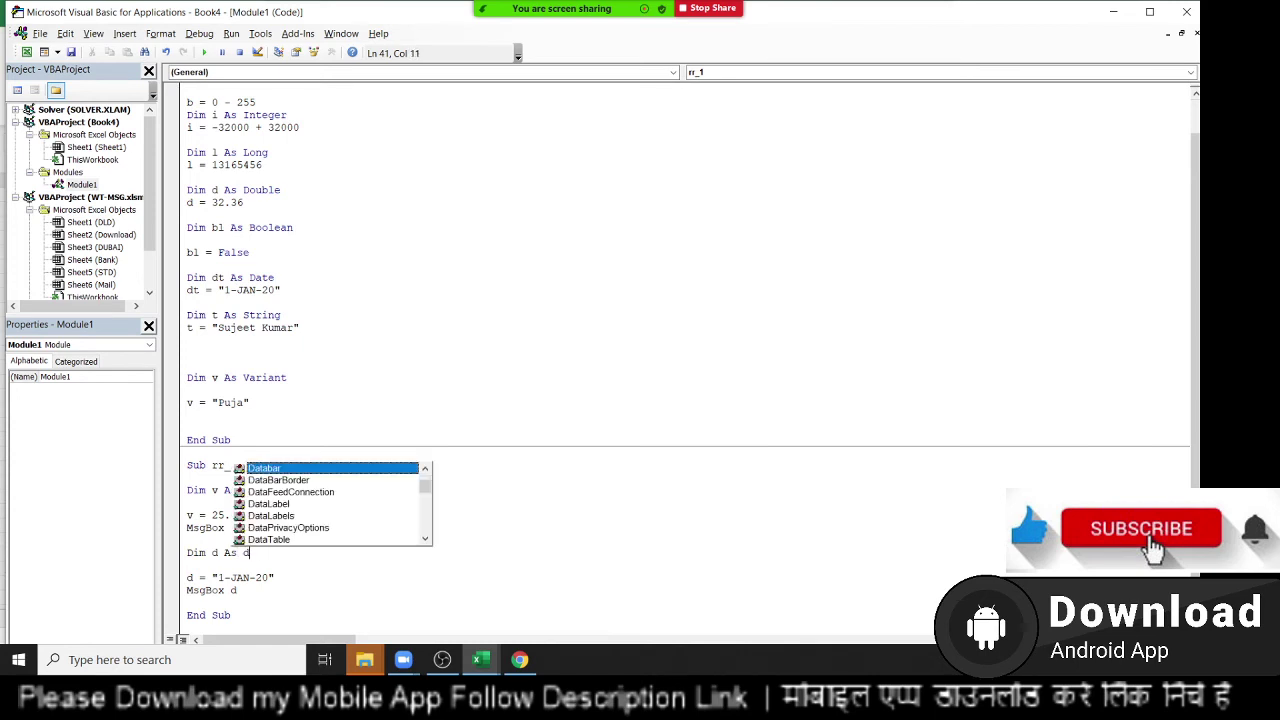
pyautogui.write('ate')
pyautogui.click(268, 577)
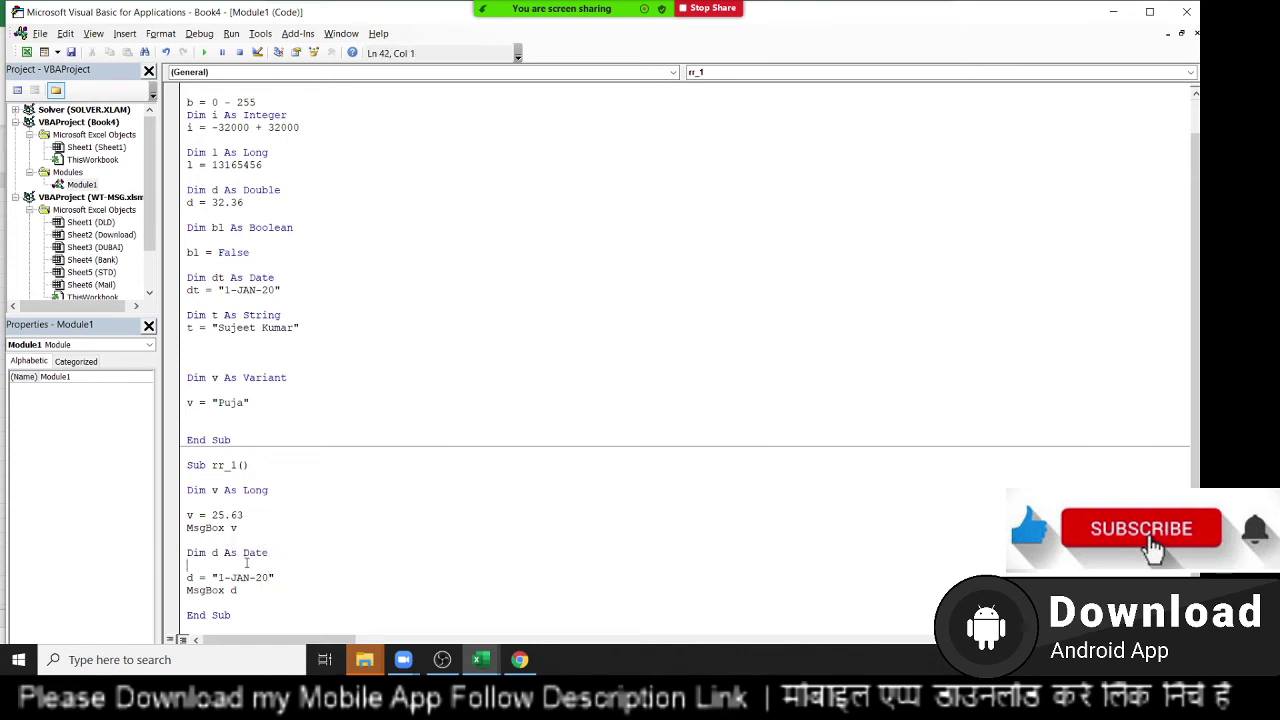
pyautogui.click(204, 52)
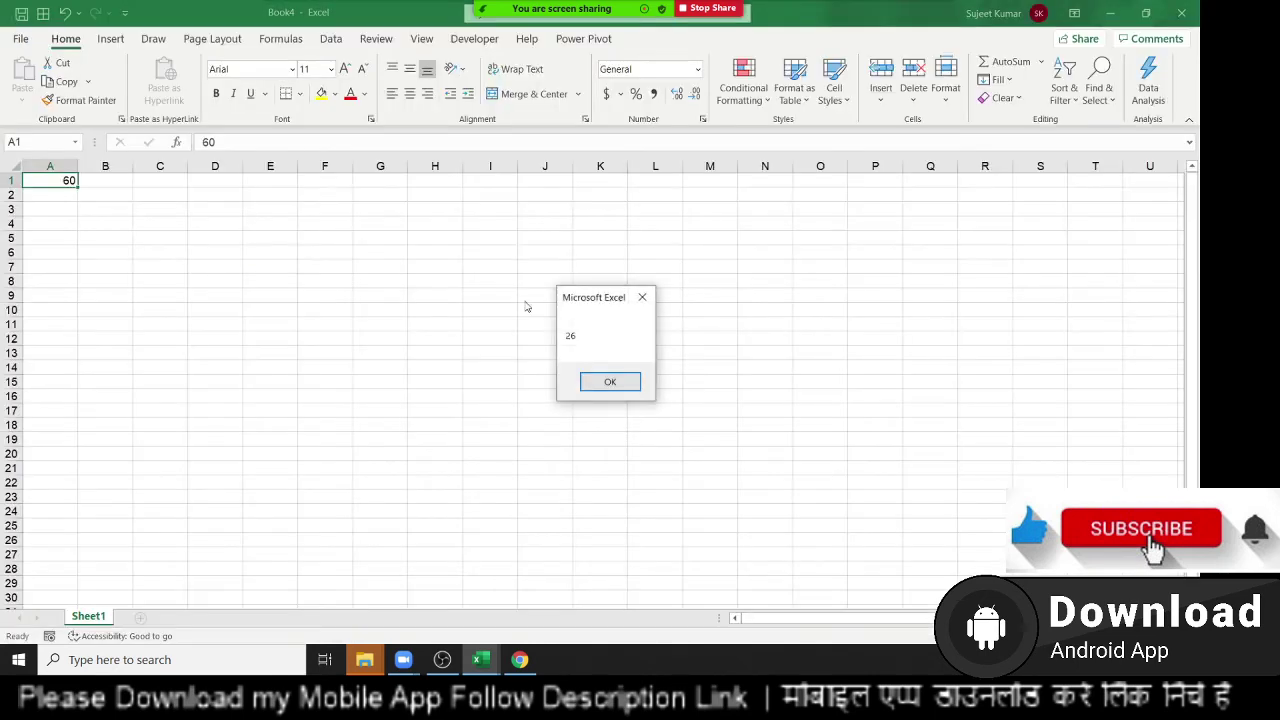
pyautogui.click(612, 381)
# Close the 1/1/2020 message and scroll back through the Module1 code
pyautogui.press('Return')
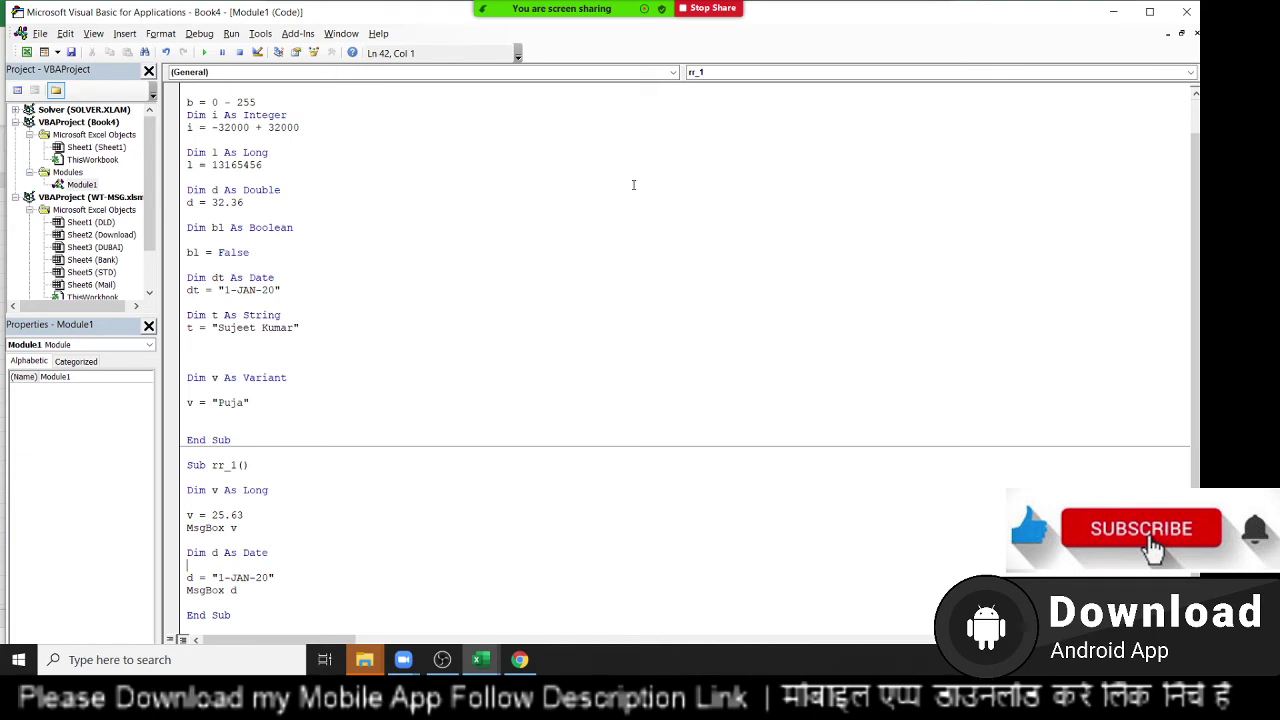
pyautogui.scroll(1, 491, 383)
pyautogui.scroll(-1, 463, 357)
pyautogui.scroll(1, 214, 497)
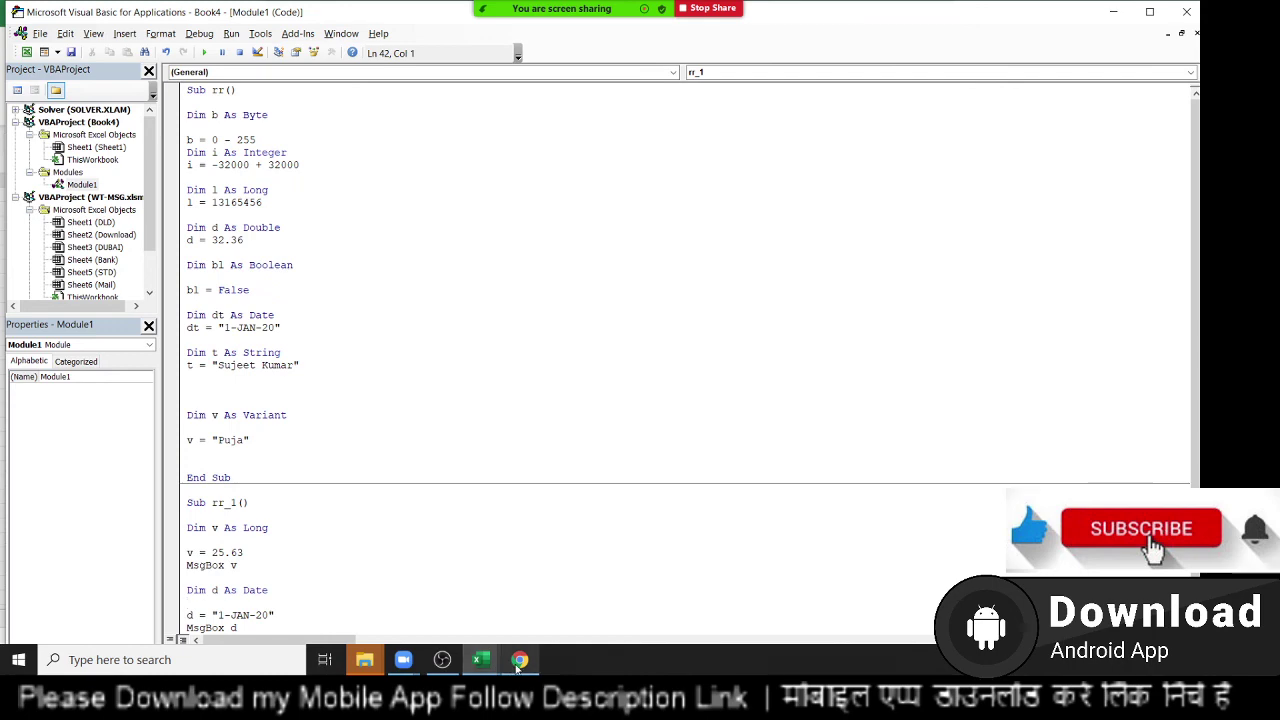
# Search Gmail for 'Book' and open the email carrying VBA Books.pdf
pyautogui.moveTo(519, 667)
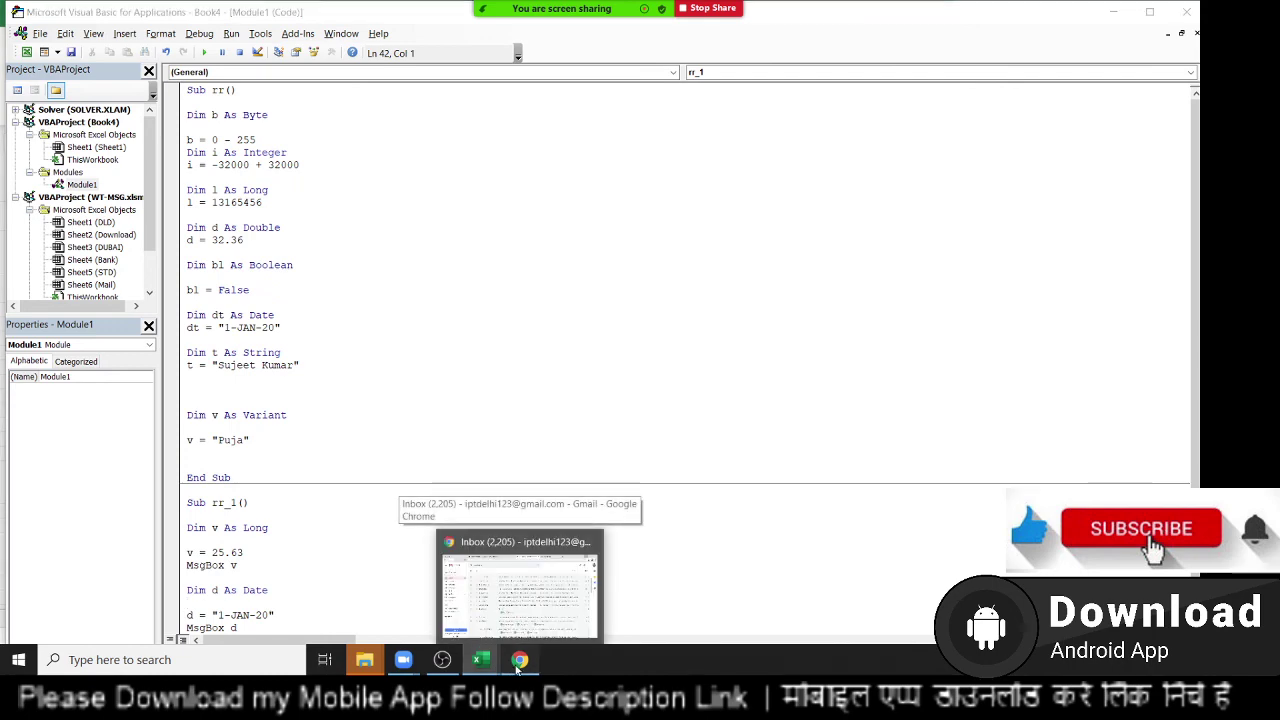
pyautogui.click(519, 664)
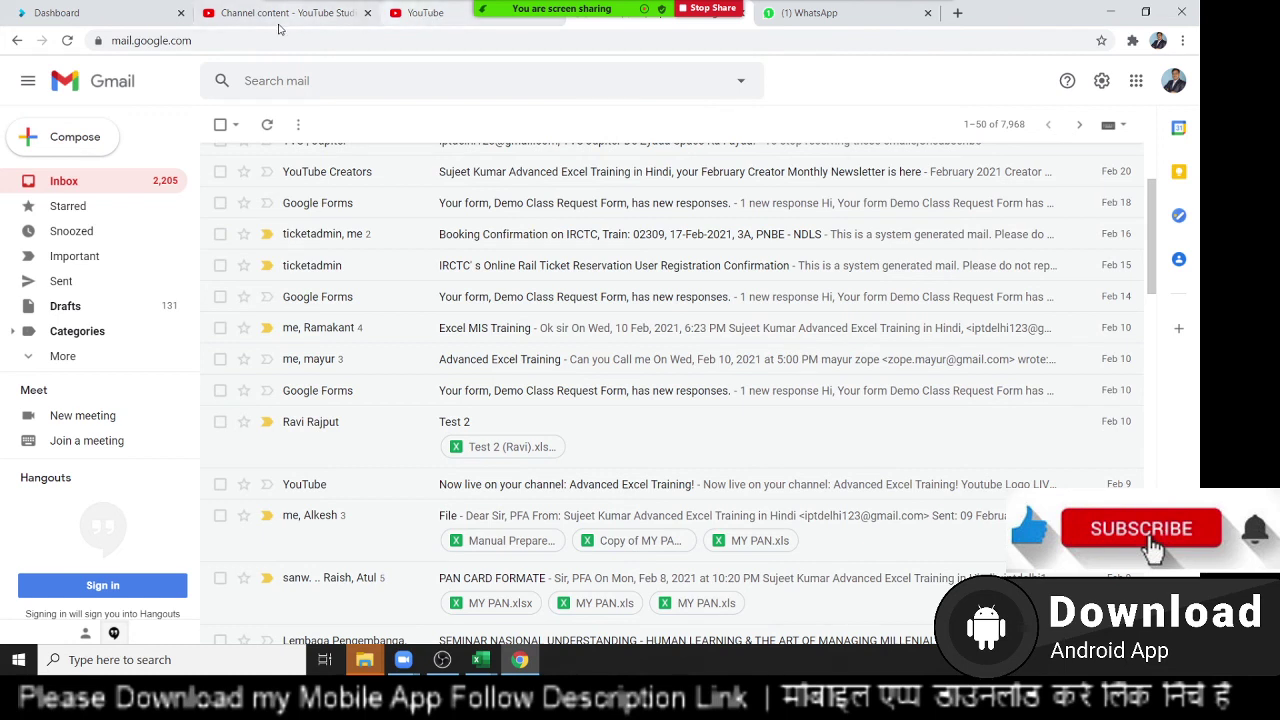
pyautogui.click(263, 78)
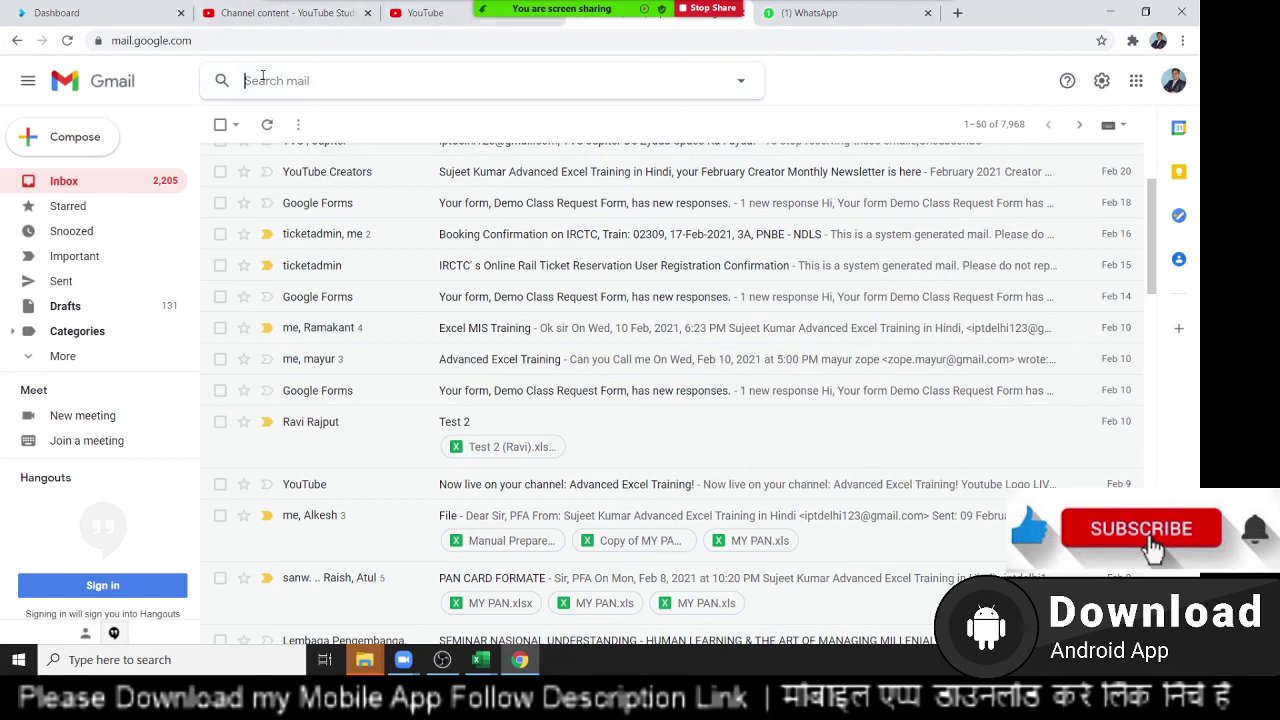
pyautogui.write('Book')
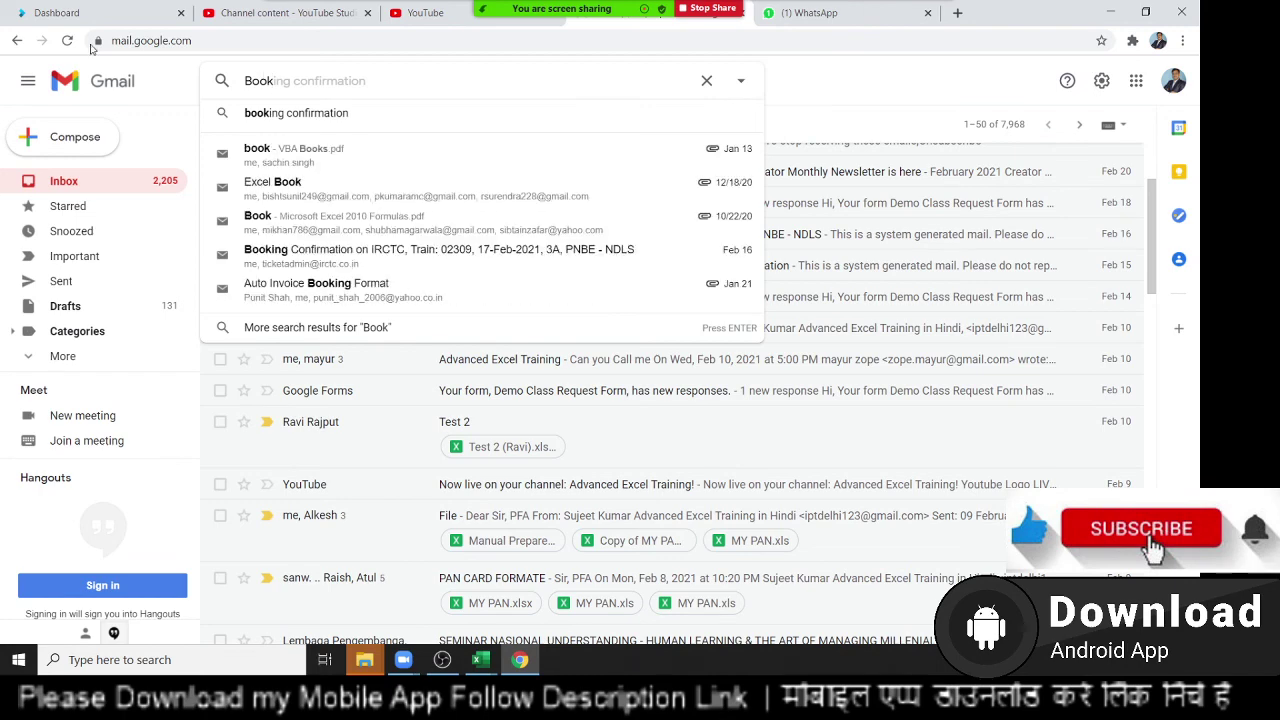
pyautogui.click(287, 150)
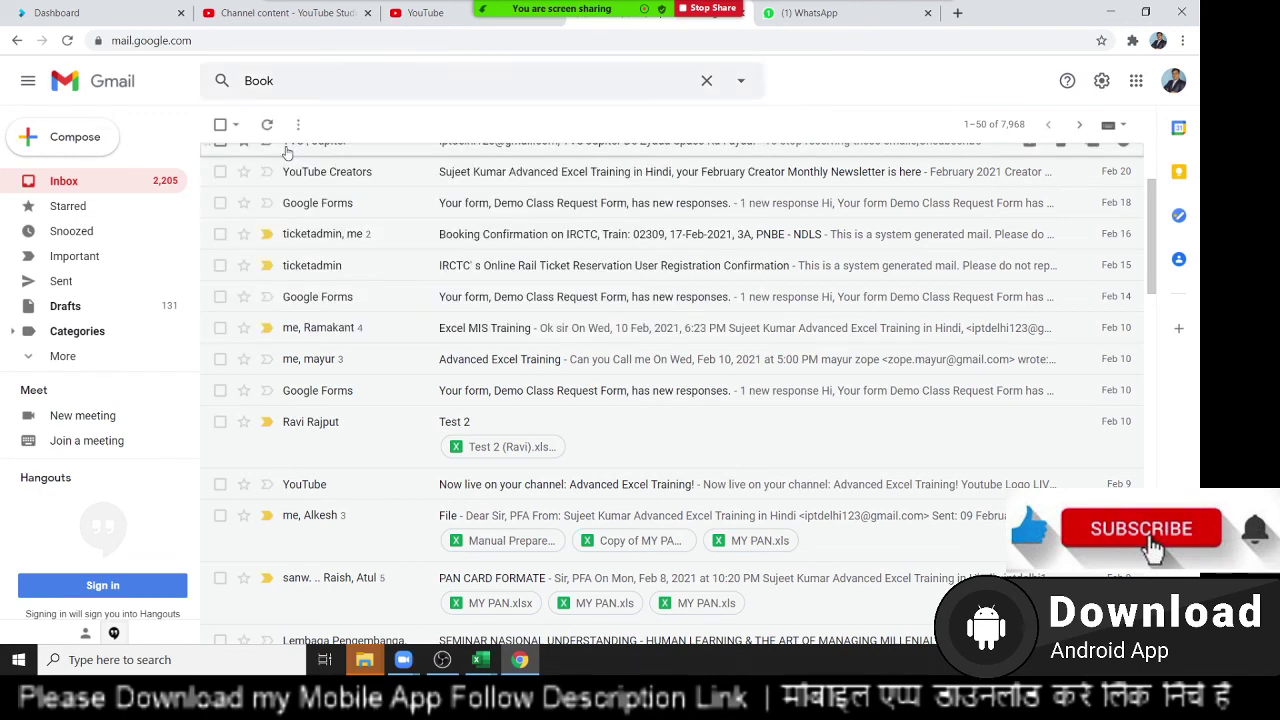
# Forward it, replacing the forwarded header with the body text 199
pyautogui.scroll(-1, 503, 541)
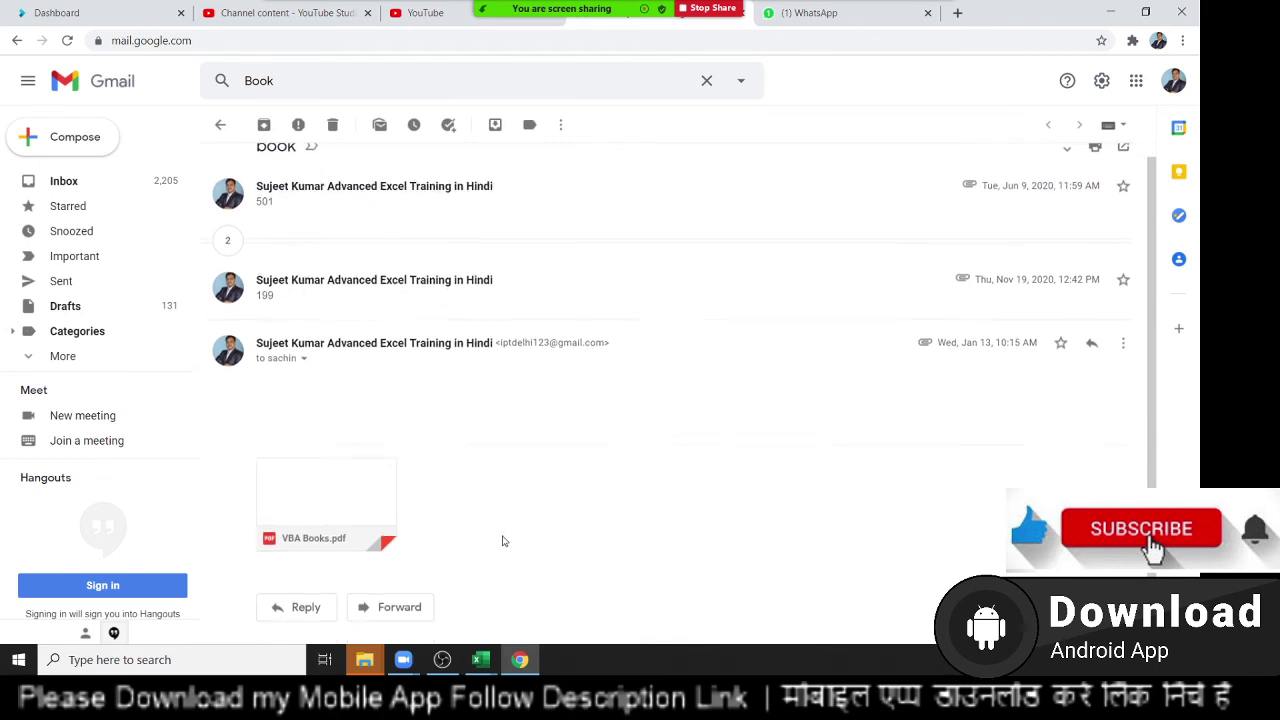
pyautogui.click(400, 571)
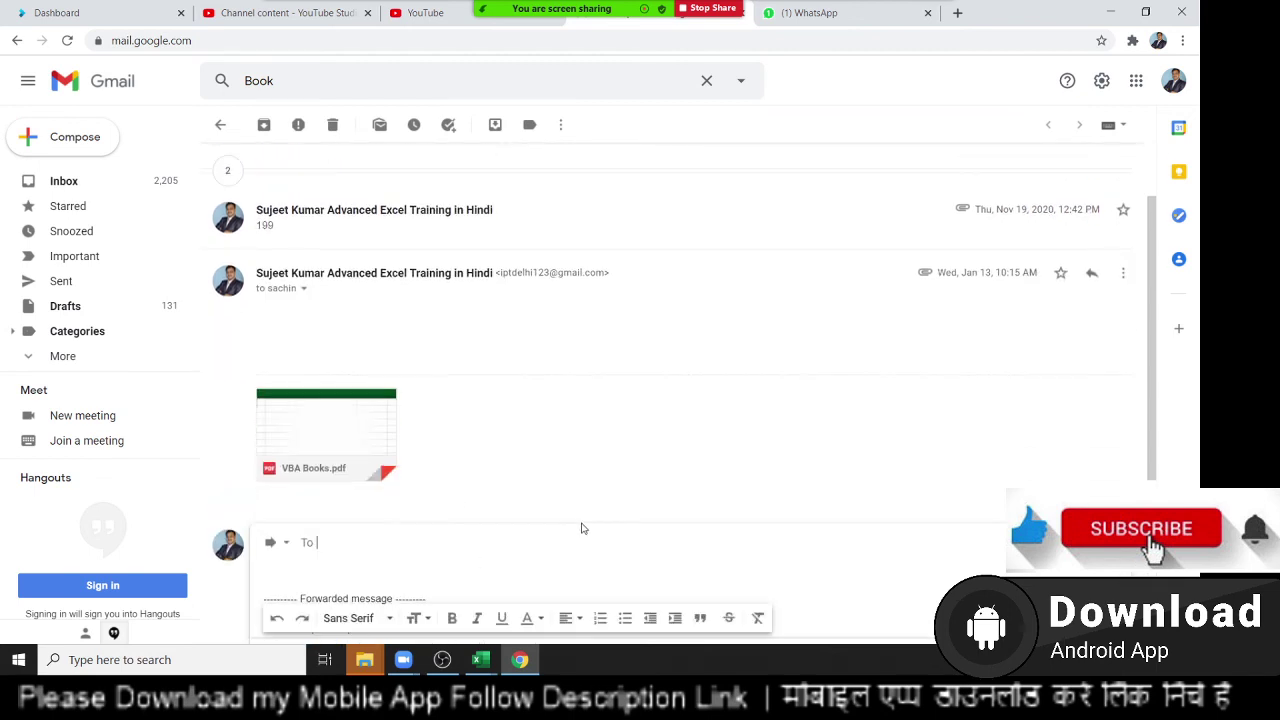
pyautogui.moveTo(534, 371); pyautogui.dragTo(230, 287)
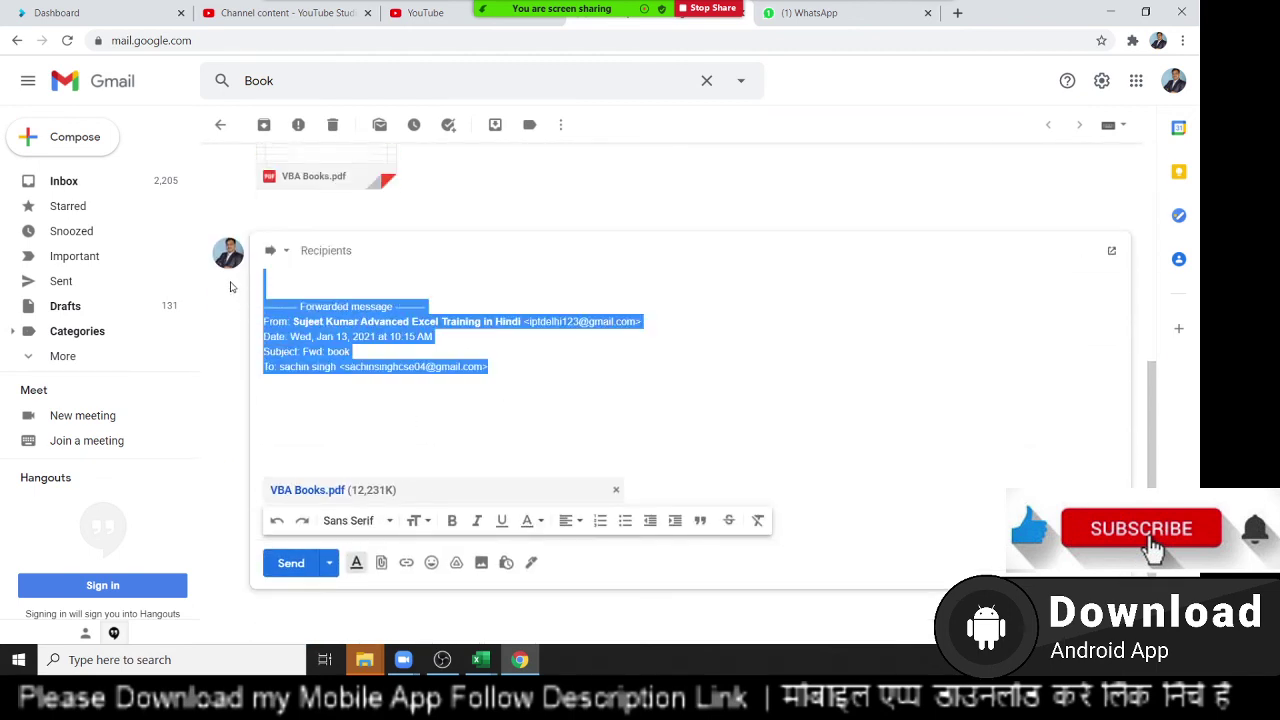
pyautogui.press('BackSpace')
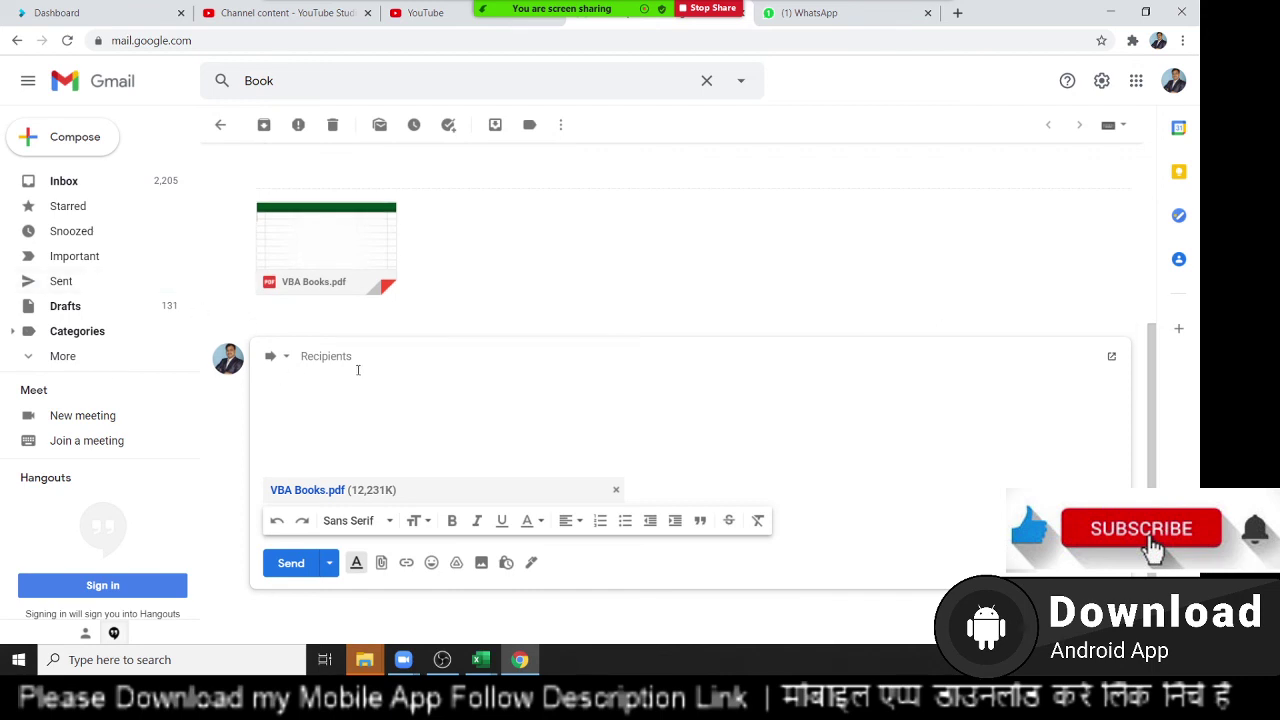
pyautogui.write('199')
pyautogui.click(358, 356)
# Add a suggested contact as the first recipient in the To field
pyautogui.write('s')
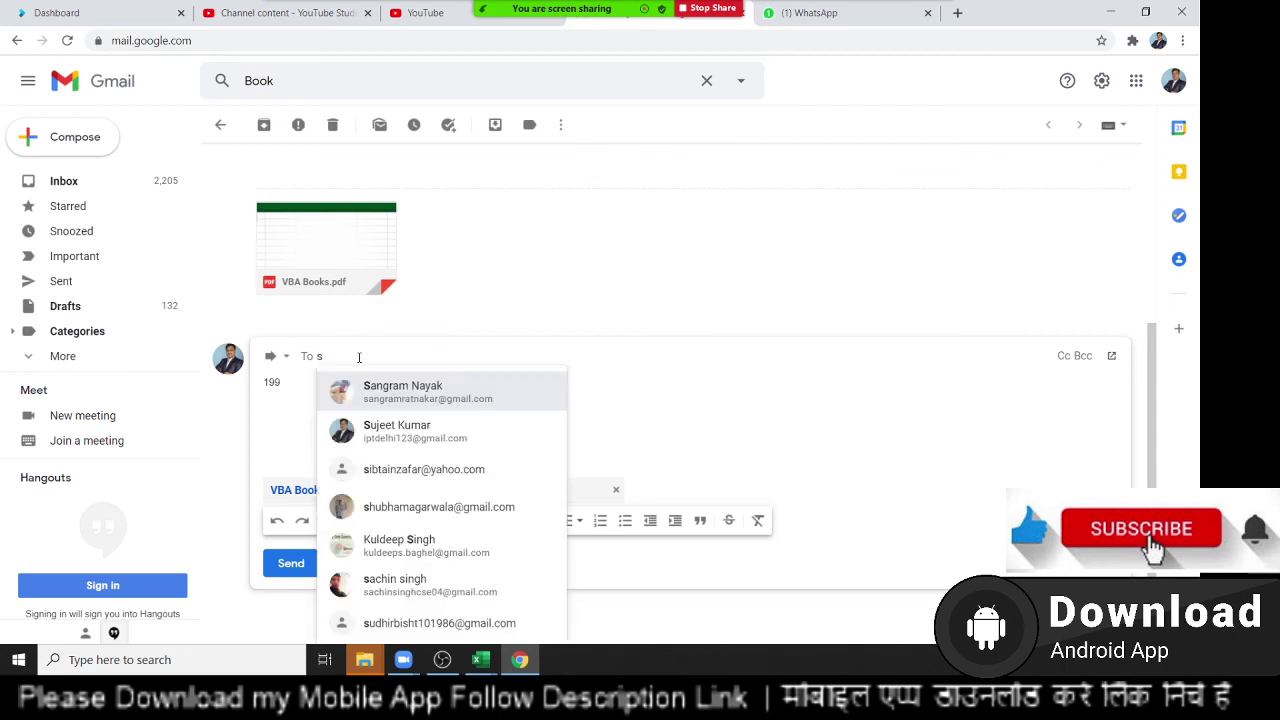
pyautogui.write('hu')
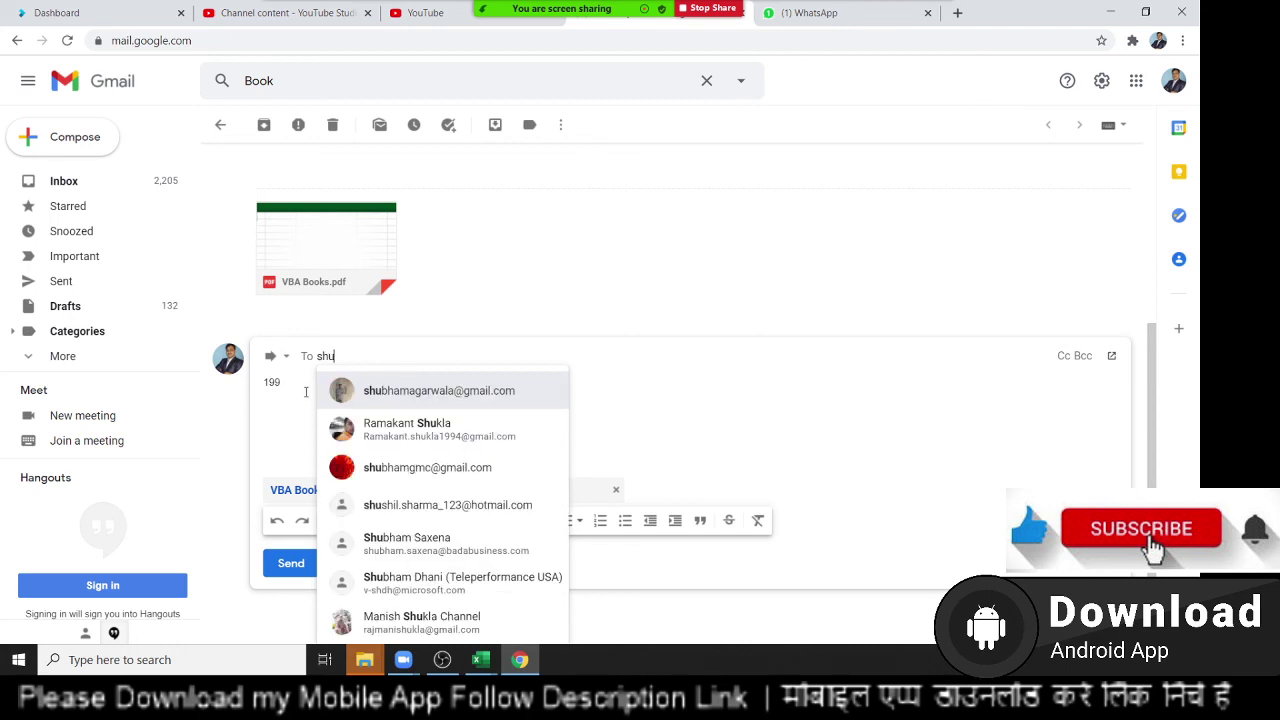
pyautogui.click(412, 393)
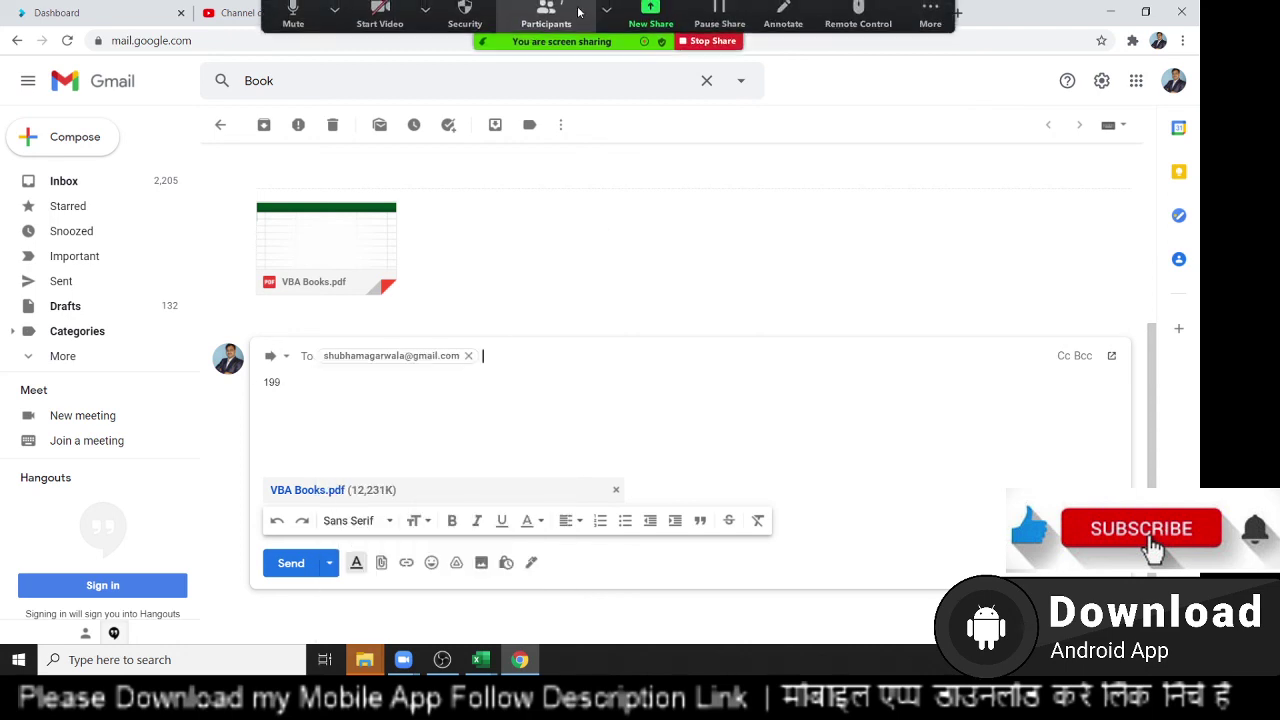
pyautogui.click(548, 14)
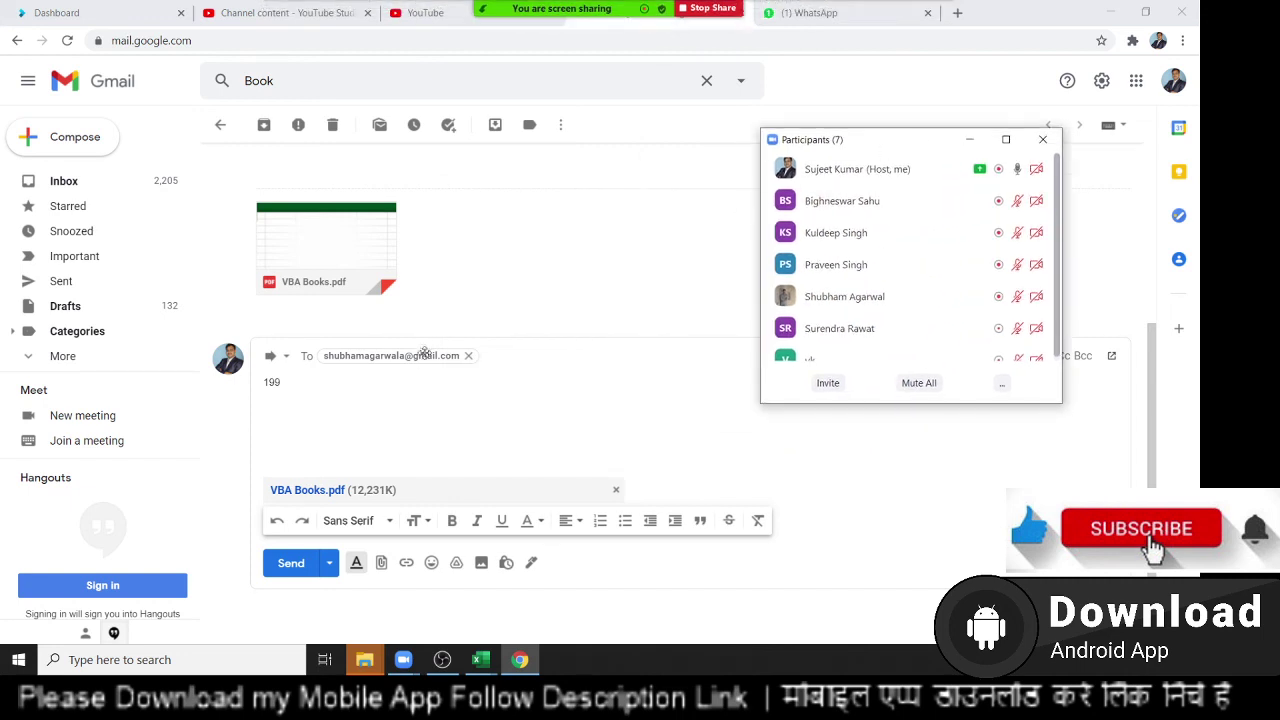
pyautogui.click(521, 358)
# Enter a second recipient's full e-mail address and accept the top suggested contact as a third
pyautogui.write('s')
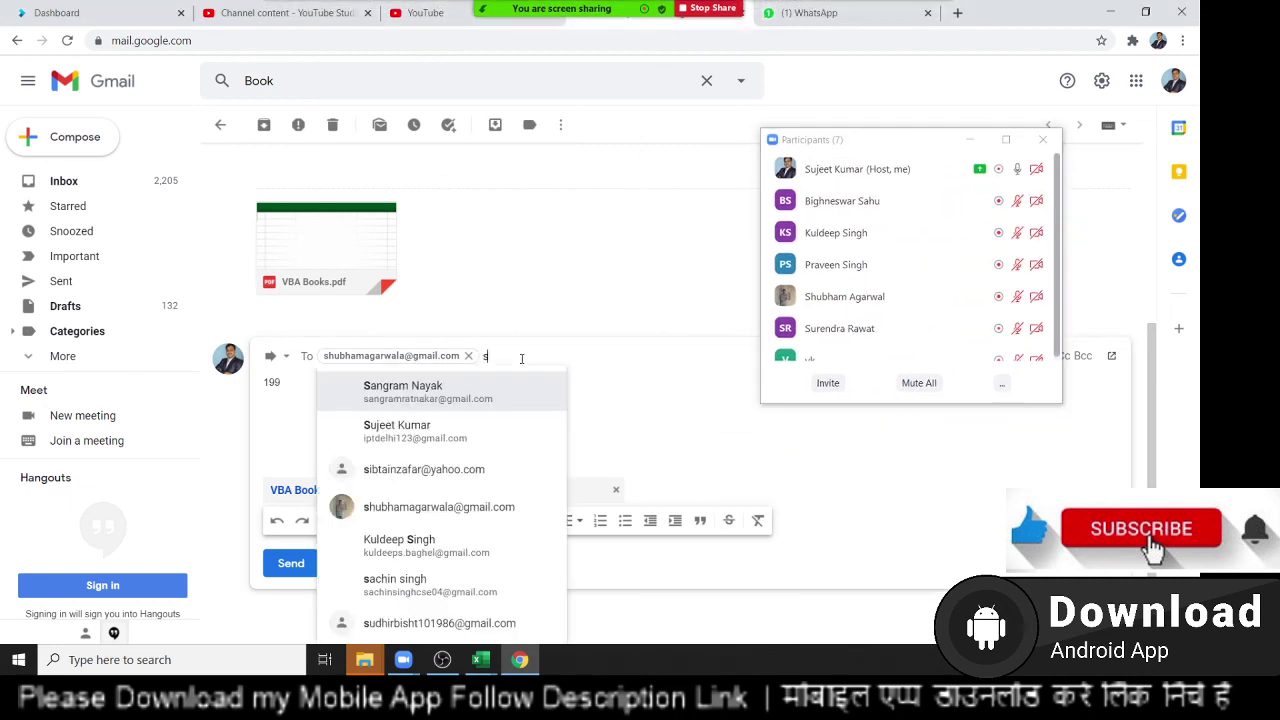
pyautogui.write('ahu')
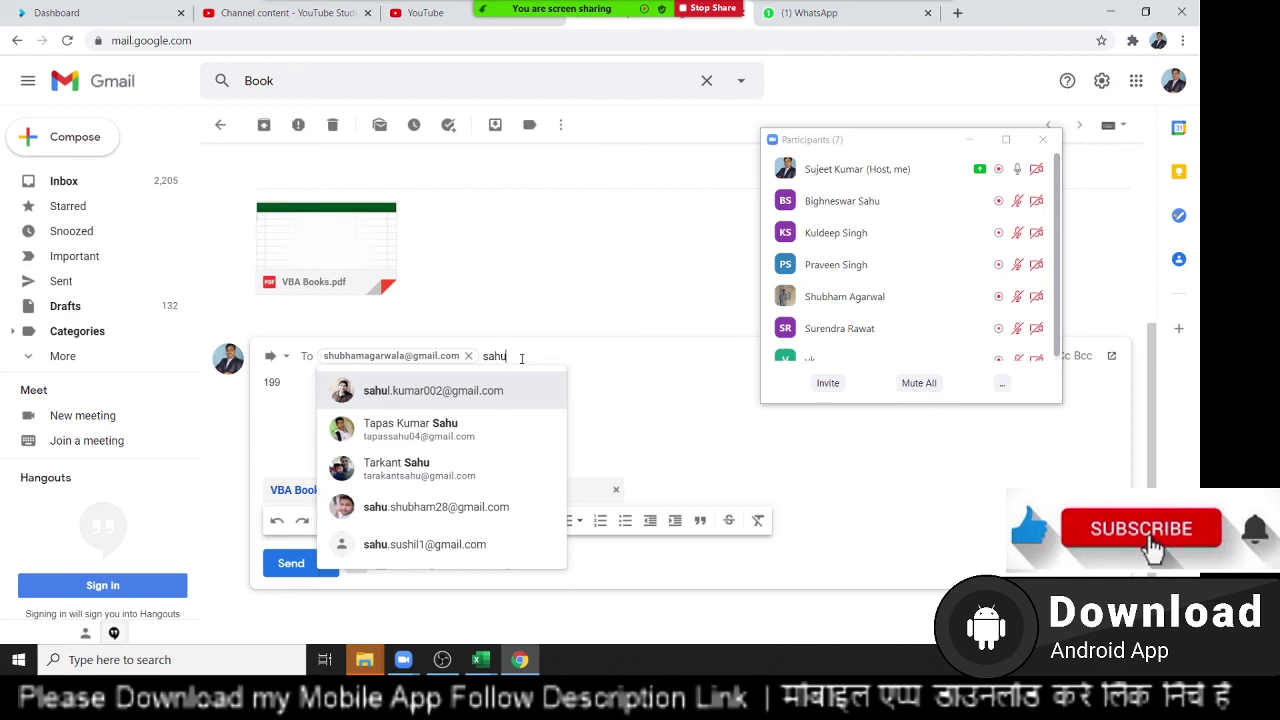
pyautogui.press('BackSpace')
pyautogui.press('BackSpace')
pyautogui.press('BackSpace')
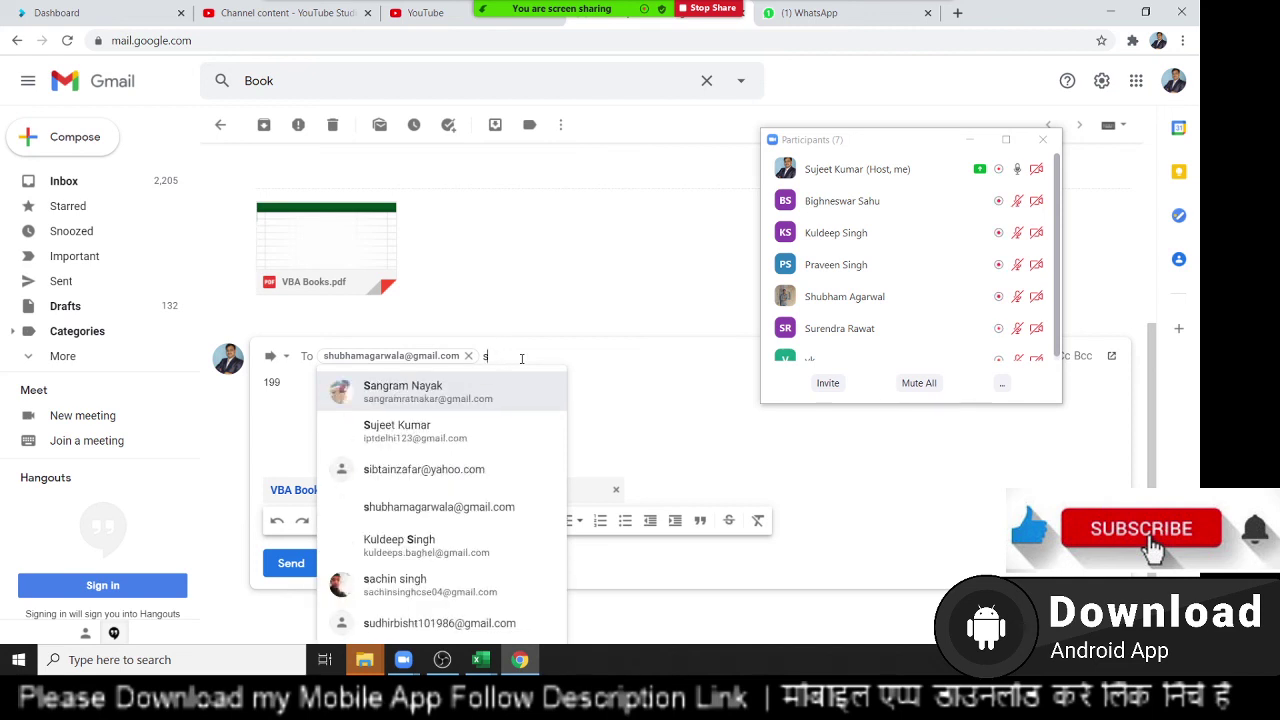
pyautogui.press('BackSpace')
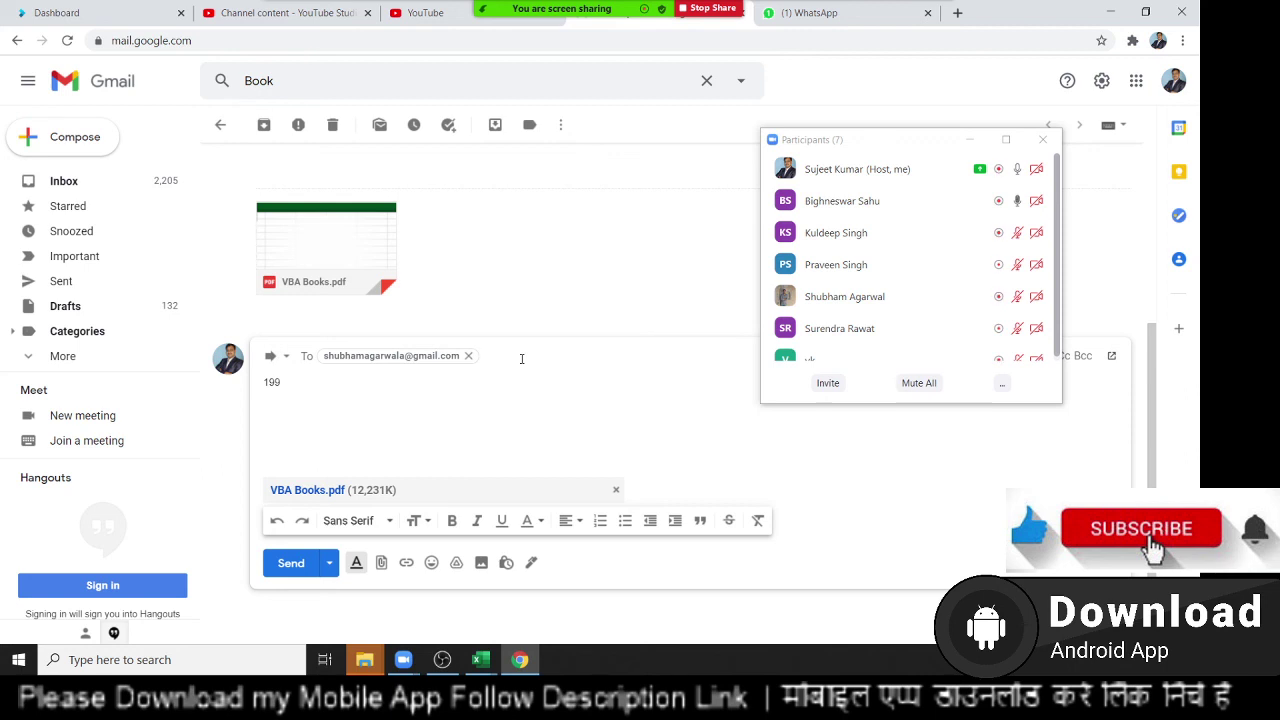
pyautogui.write('b')
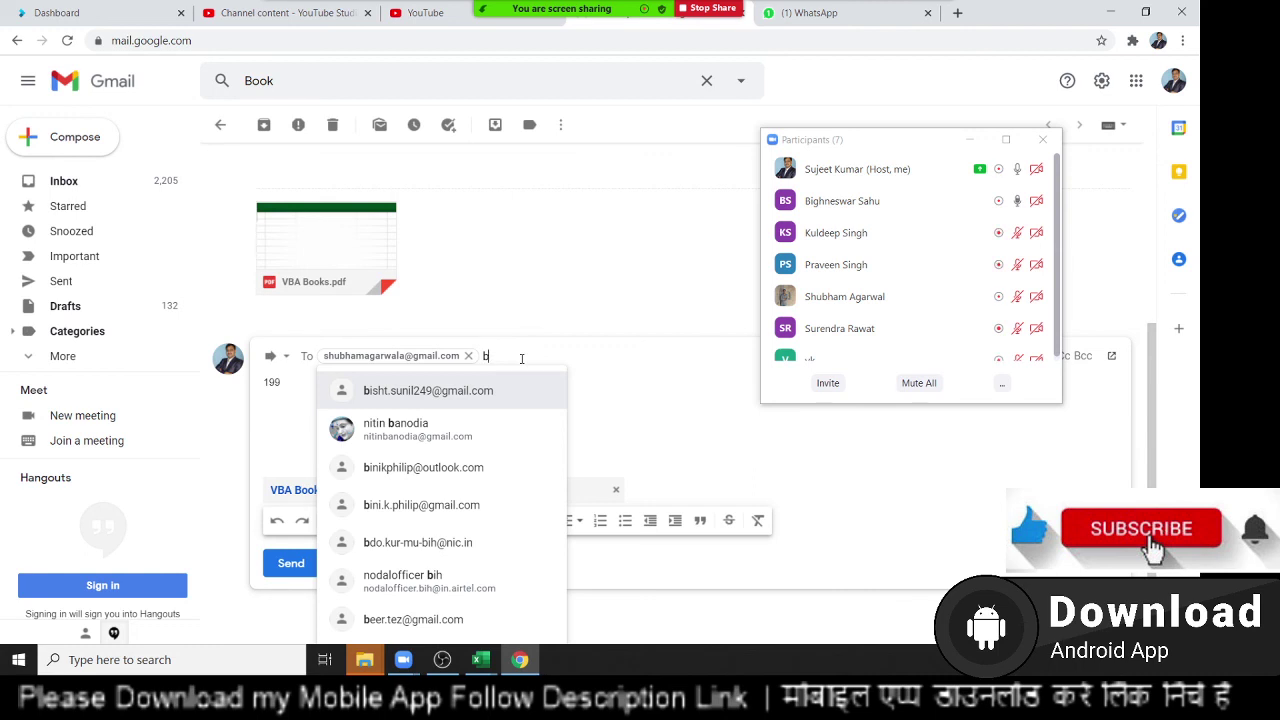
pyautogui.write('i\\')
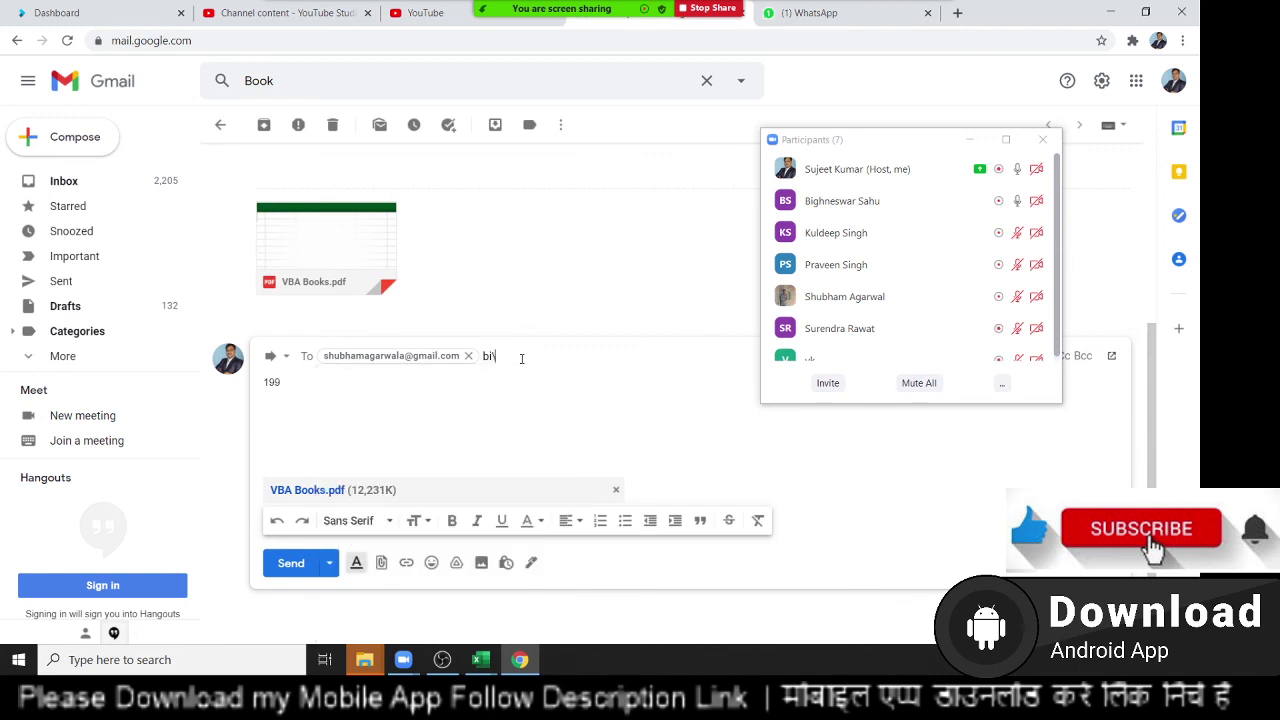
pyautogui.press('BackSpace')
pyautogui.write('h')
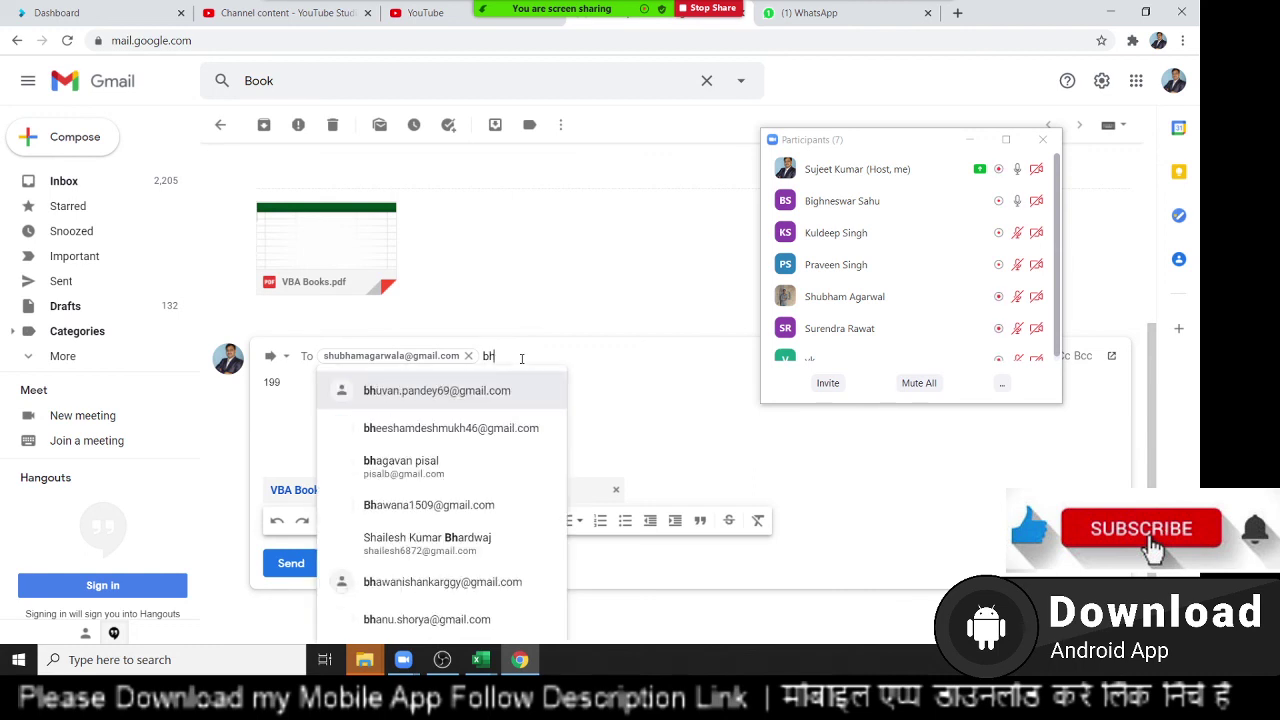
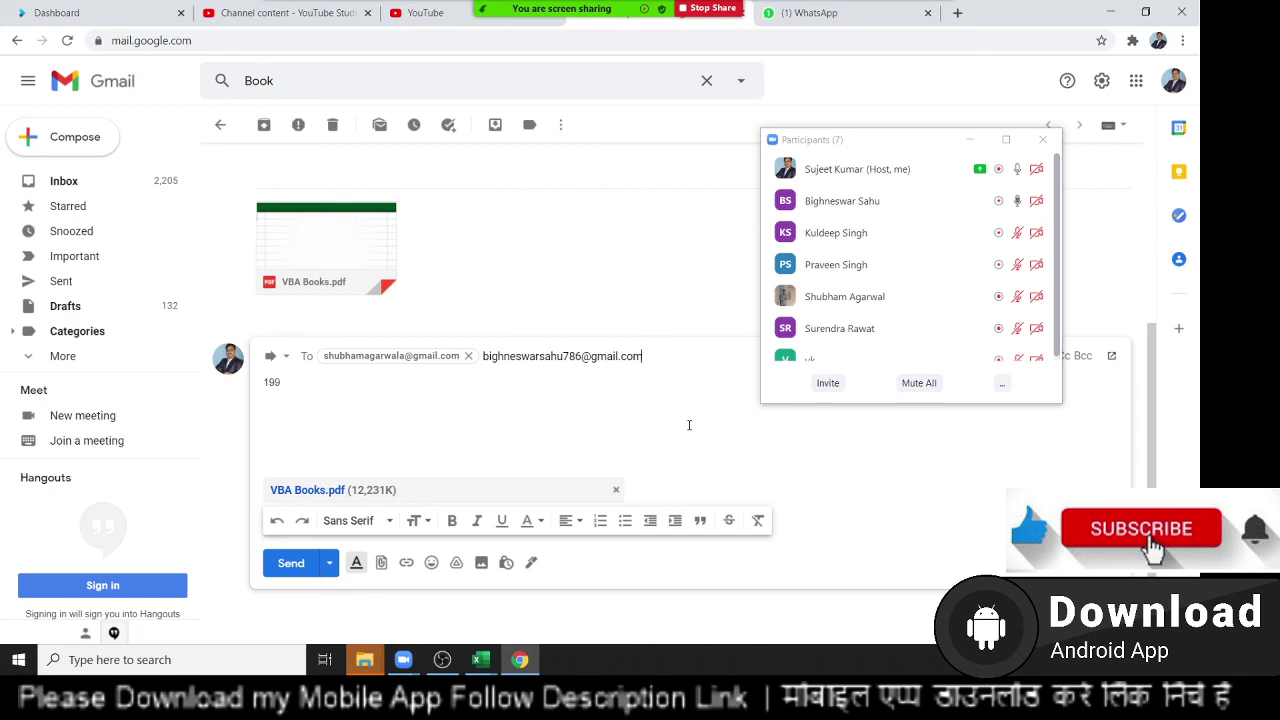
pyautogui.press('Return')
pyautogui.write('ku')
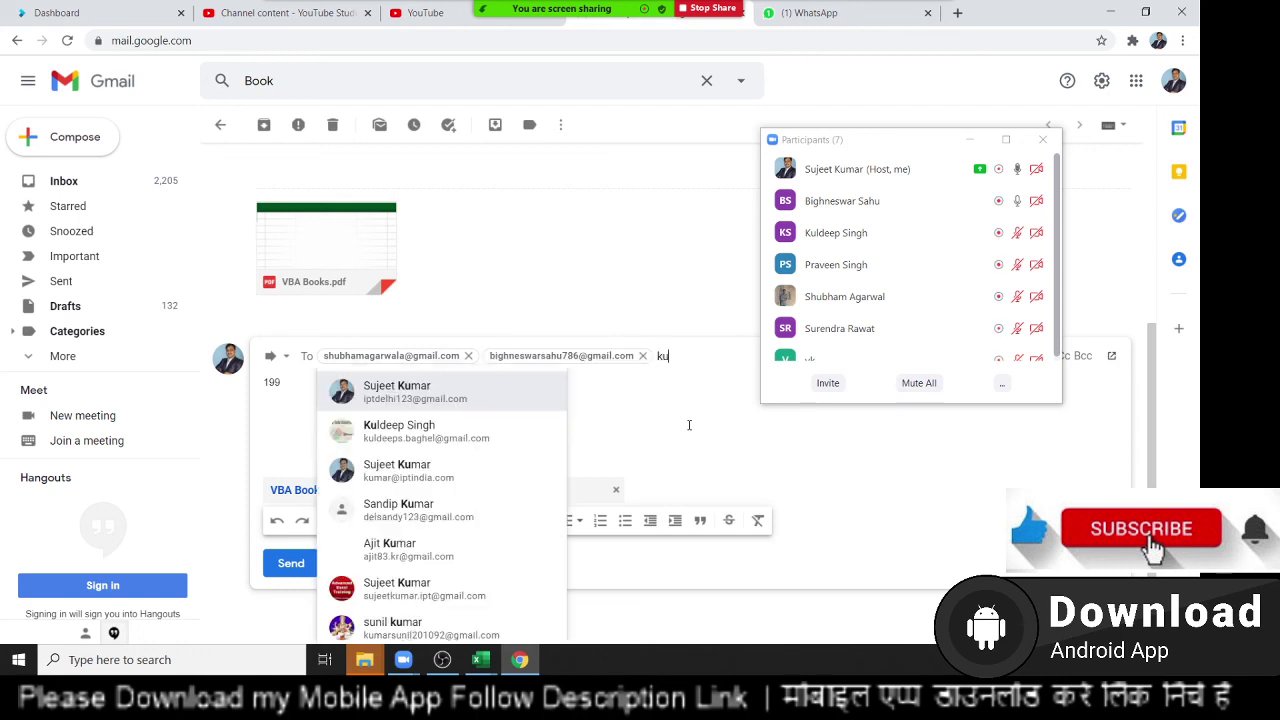
pyautogui.press('Return')
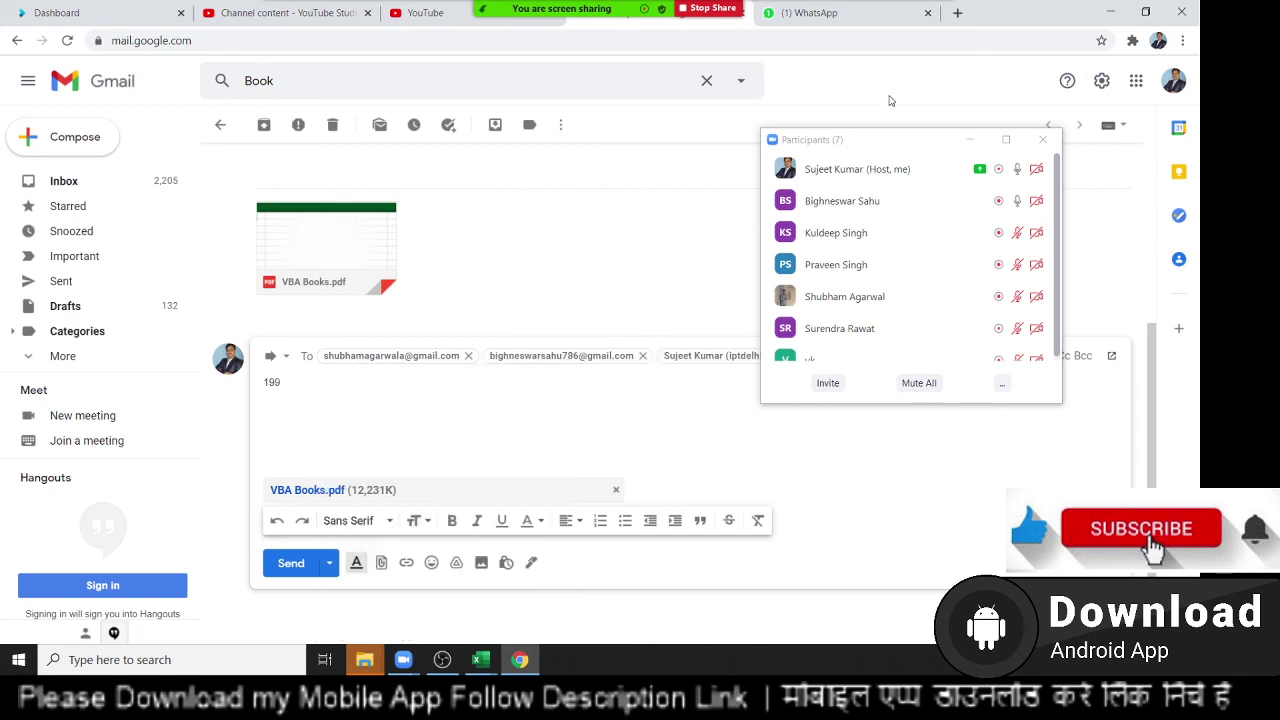
# Remove the wrongly added recipient and add a matching contact from the suggestions
pyautogui.moveTo(910, 143); pyautogui.dragTo(215, 100)
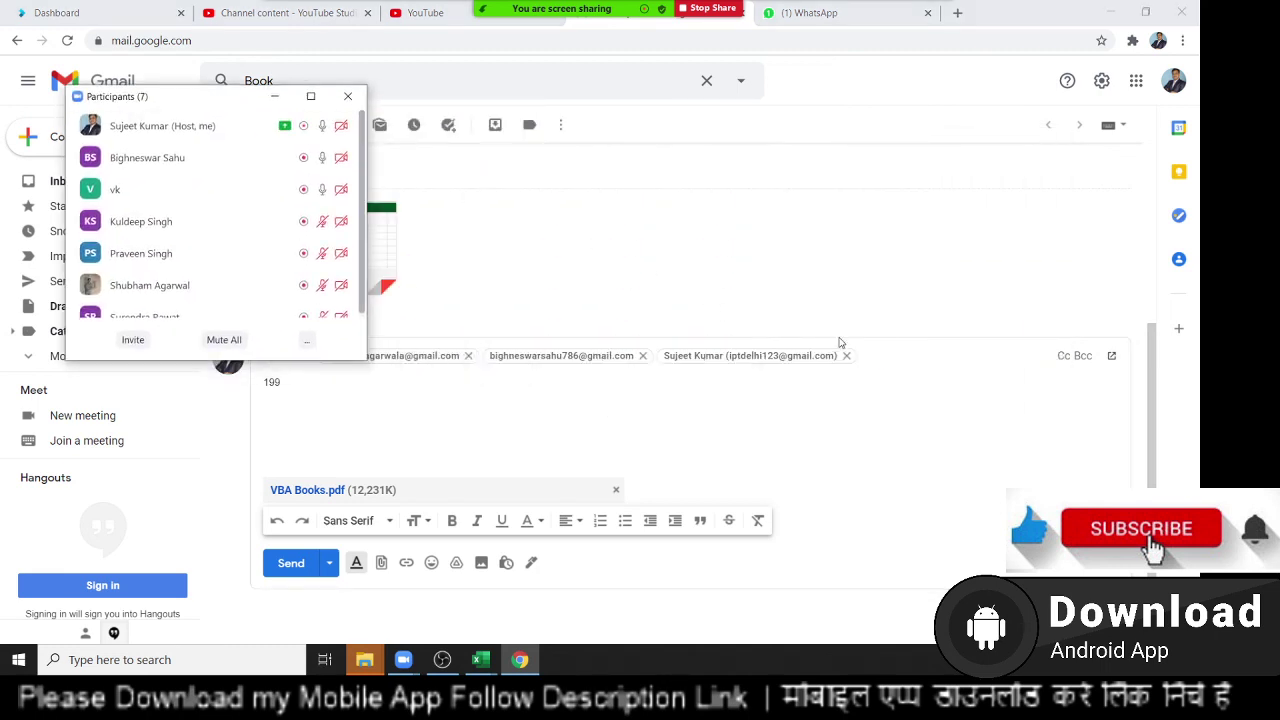
pyautogui.press('BackSpace')
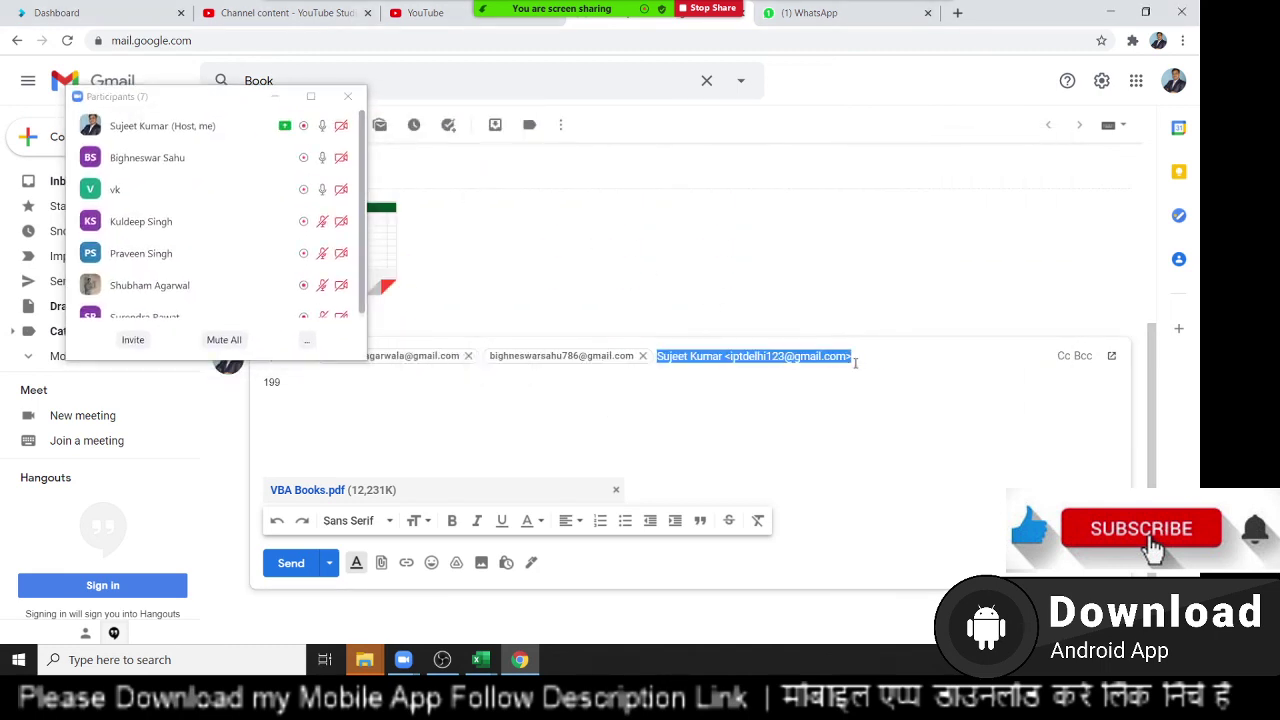
pyautogui.press('BackSpace')
pyautogui.write('k')
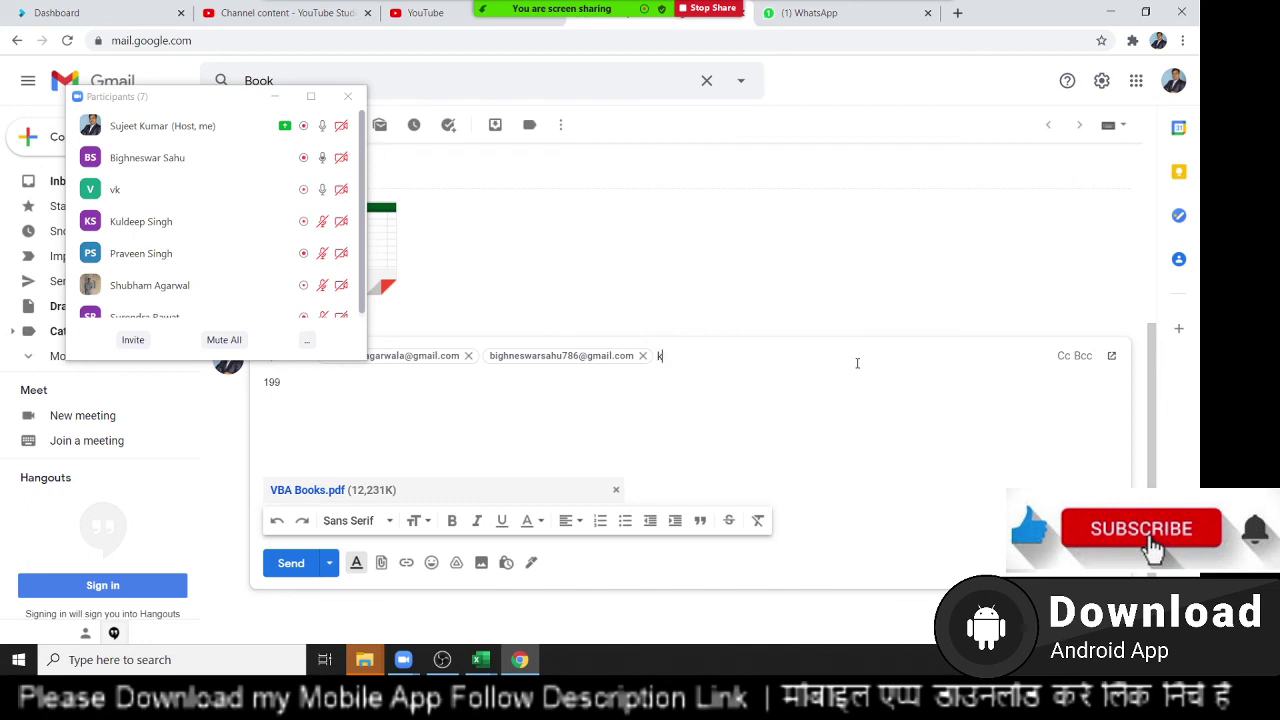
pyautogui.write('ul')
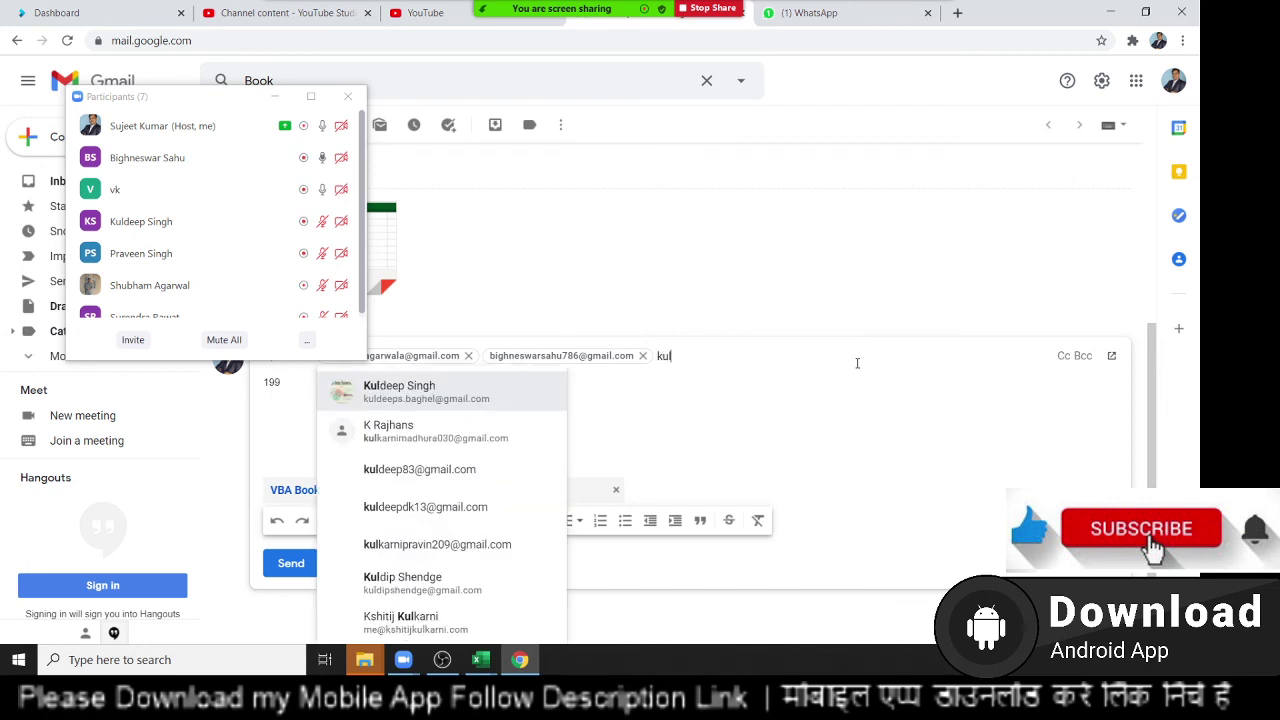
pyautogui.write('d')
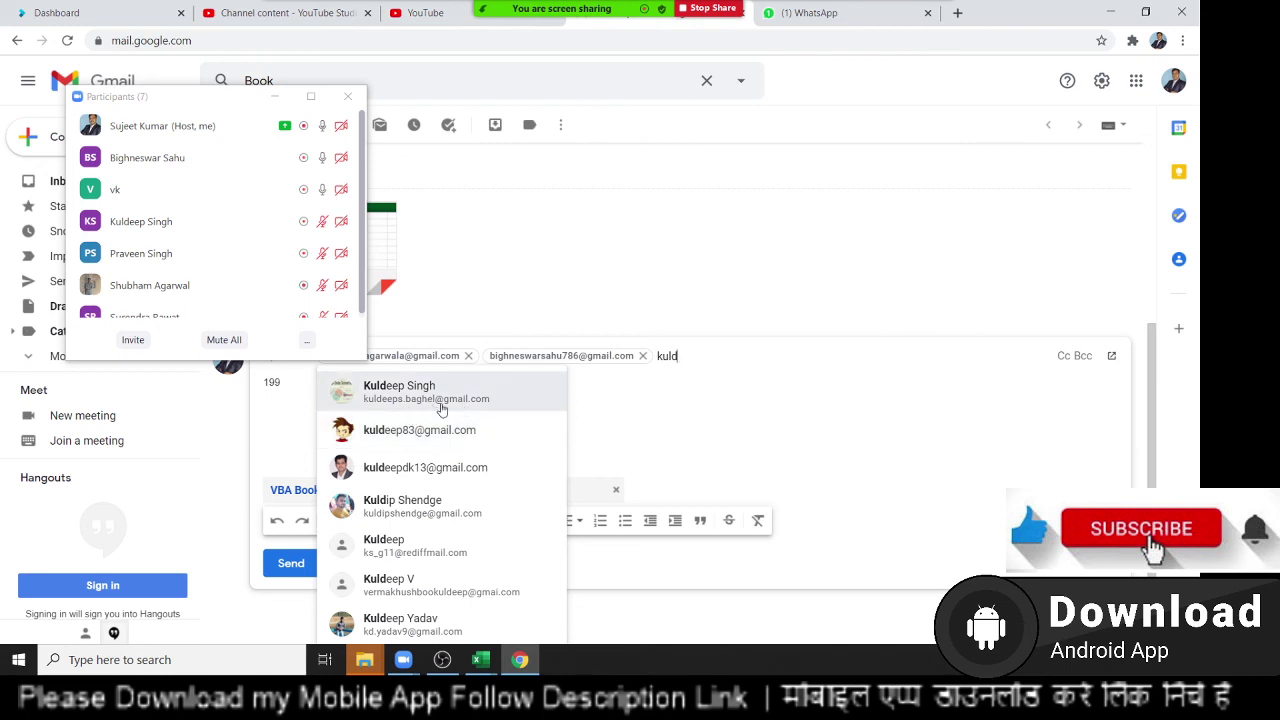
pyautogui.moveTo(447, 409)
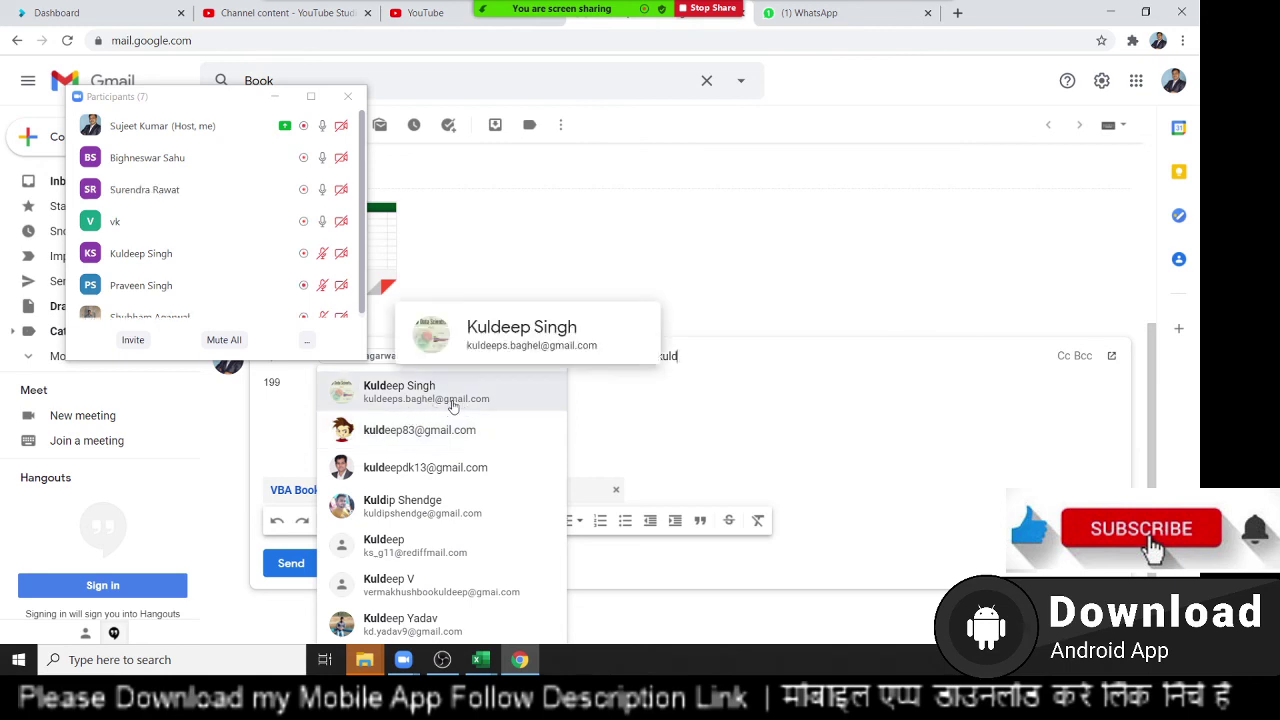
pyautogui.moveTo(462, 436)
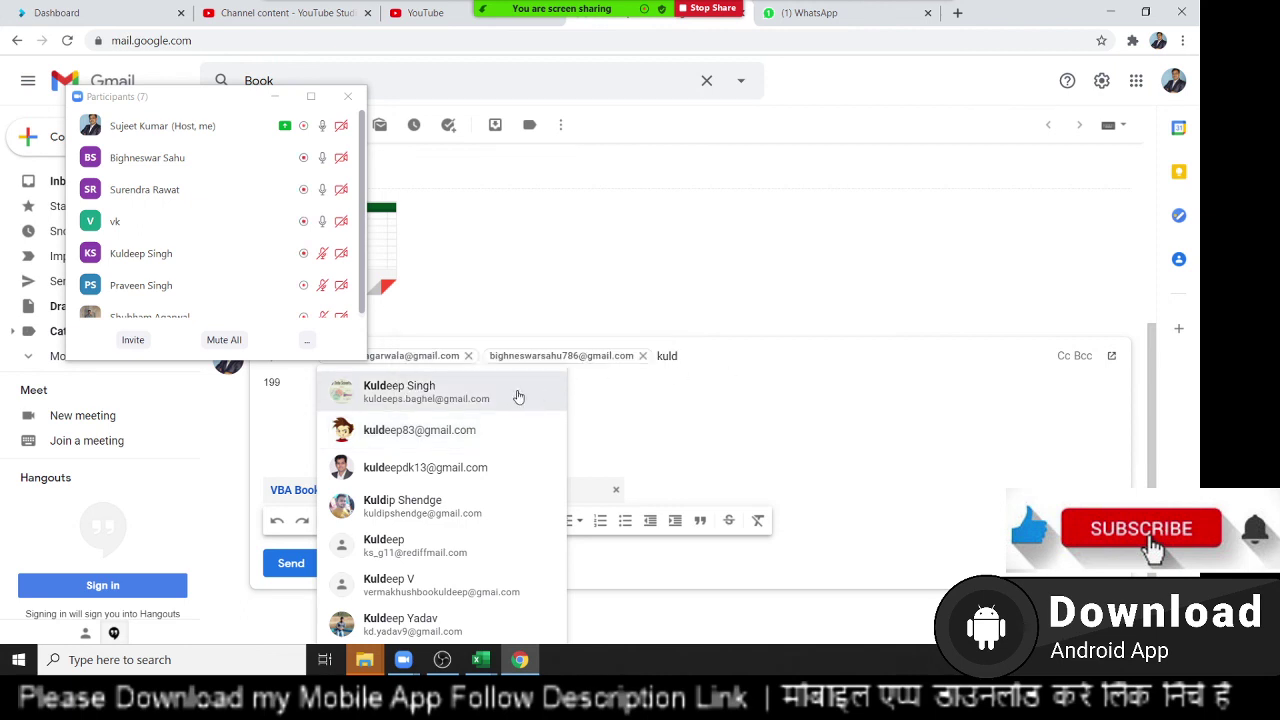
pyautogui.moveTo(515, 397)
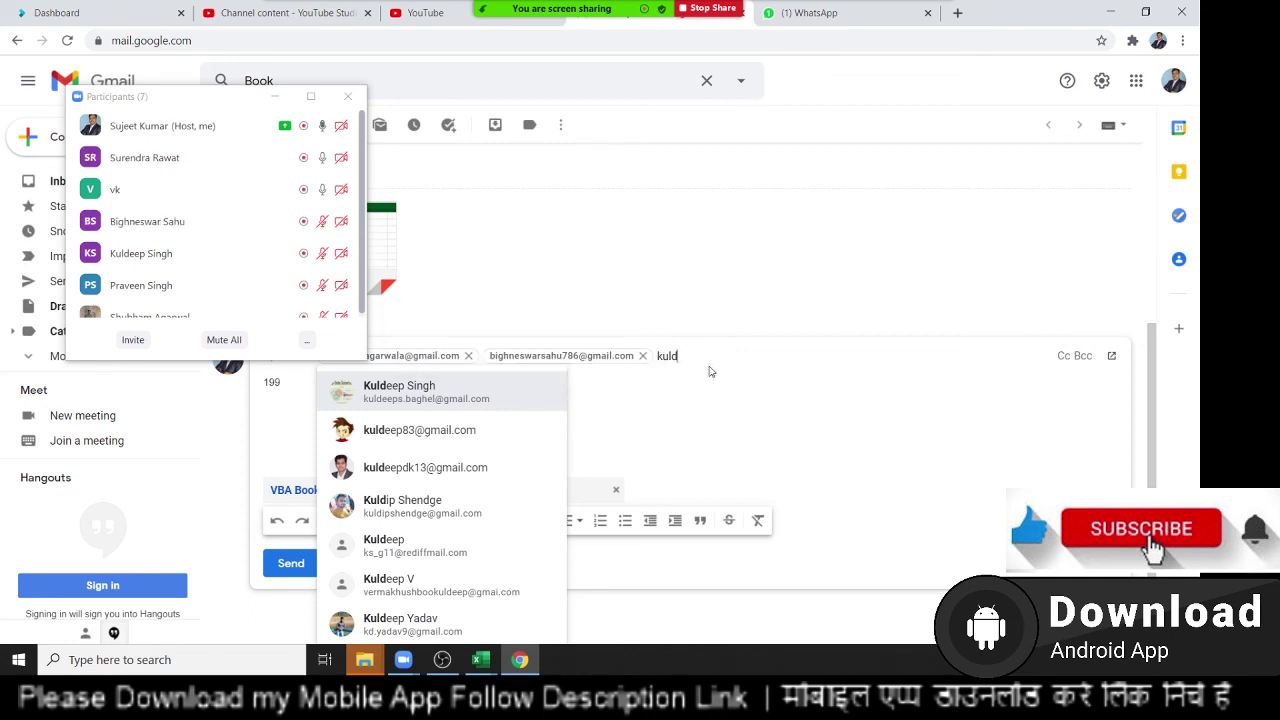
pyautogui.press('BackSpace')
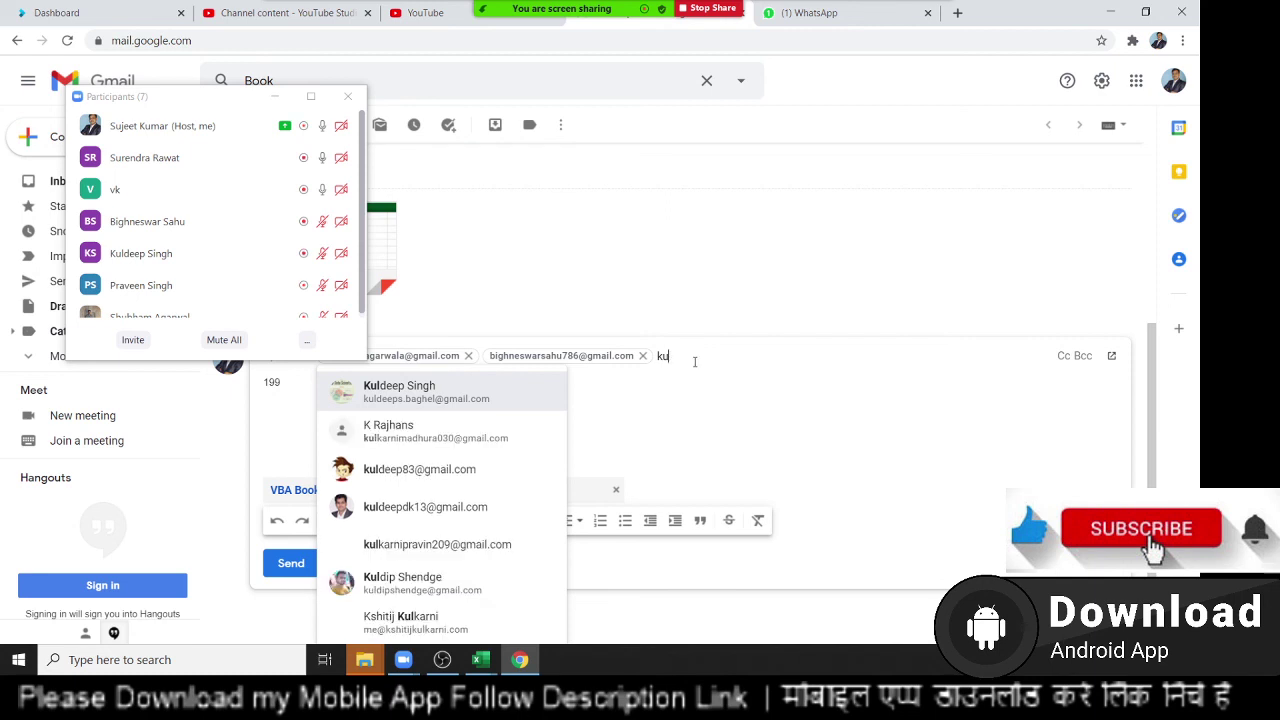
pyautogui.press('BackSpace')
pyautogui.press('BackSpace')
pyautogui.press('BackSpace')
pyautogui.write('u')
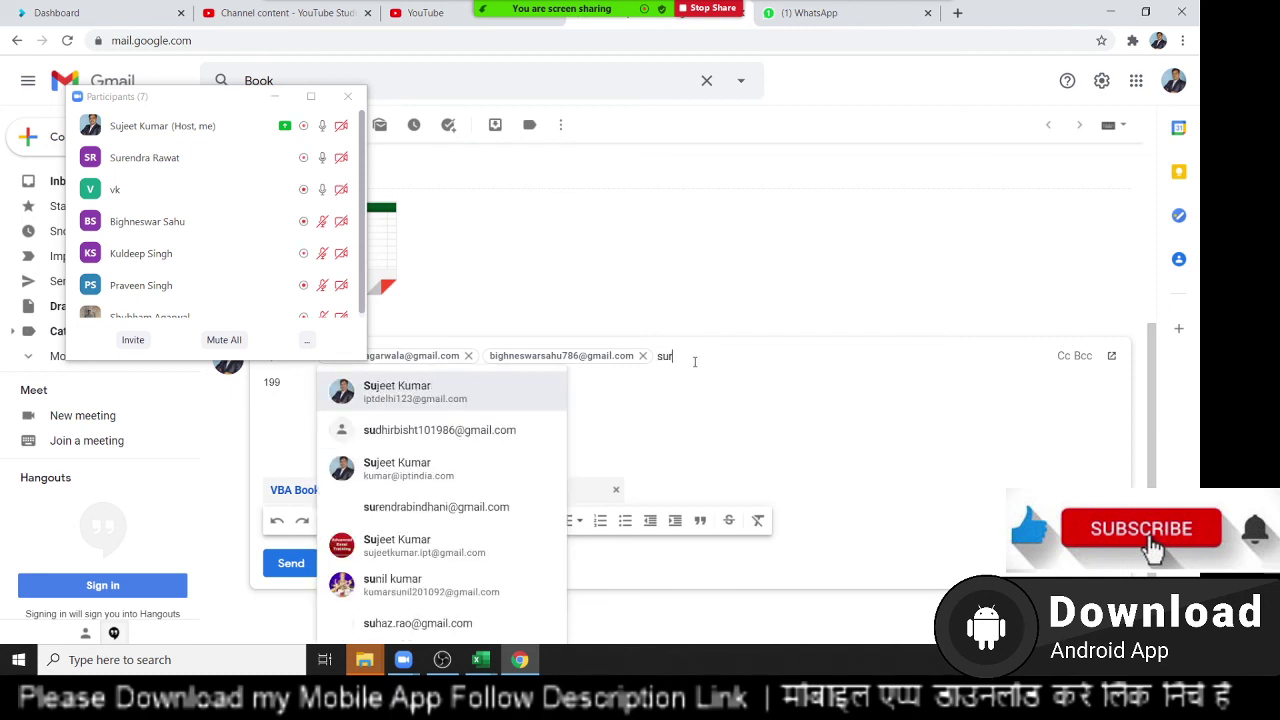
pyautogui.write('r')
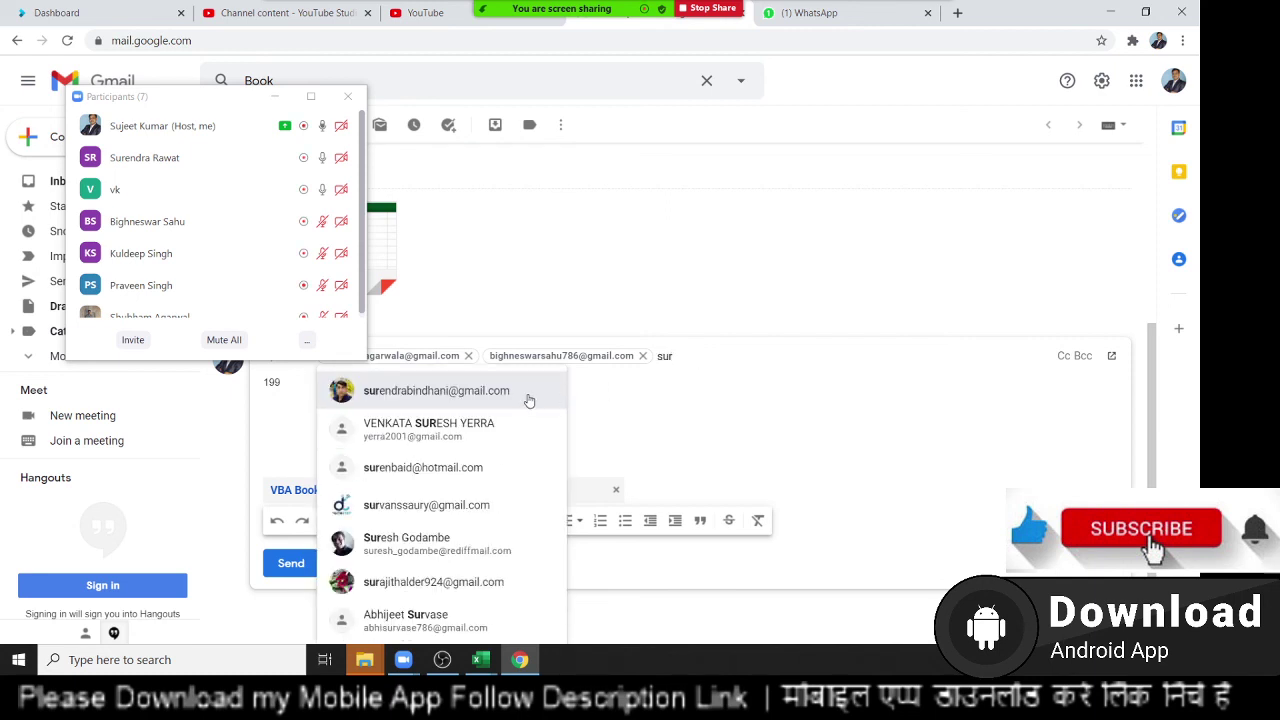
pyautogui.click(528, 394)
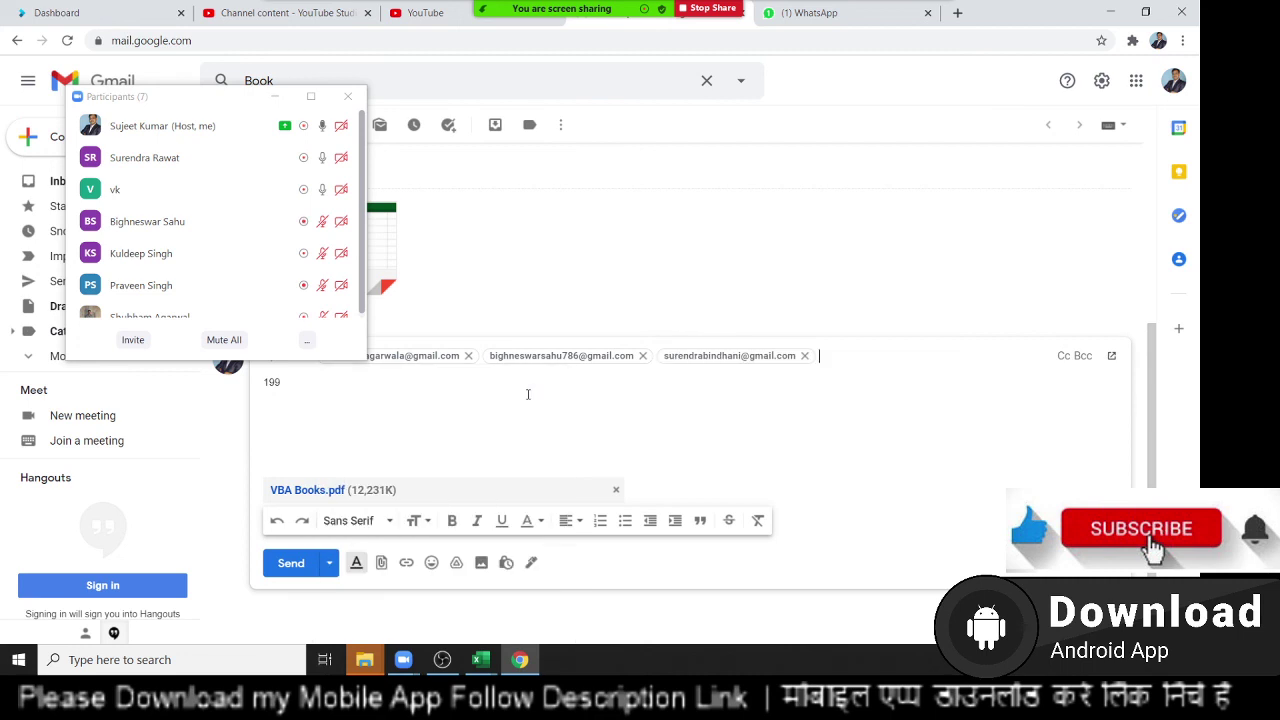
# Swap the mistaken recipient for the correct contact and add one more suggested recipient
pyautogui.click(804, 355)
pyautogui.write('rs')
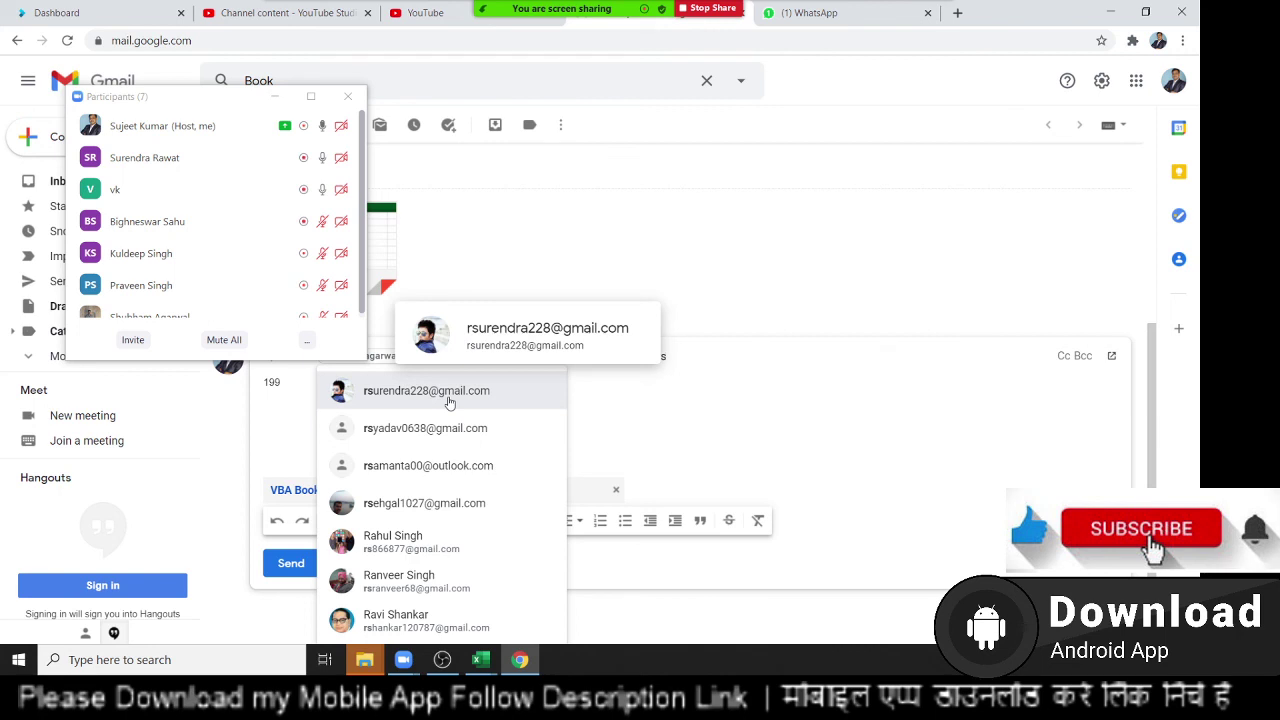
pyautogui.click(448, 402)
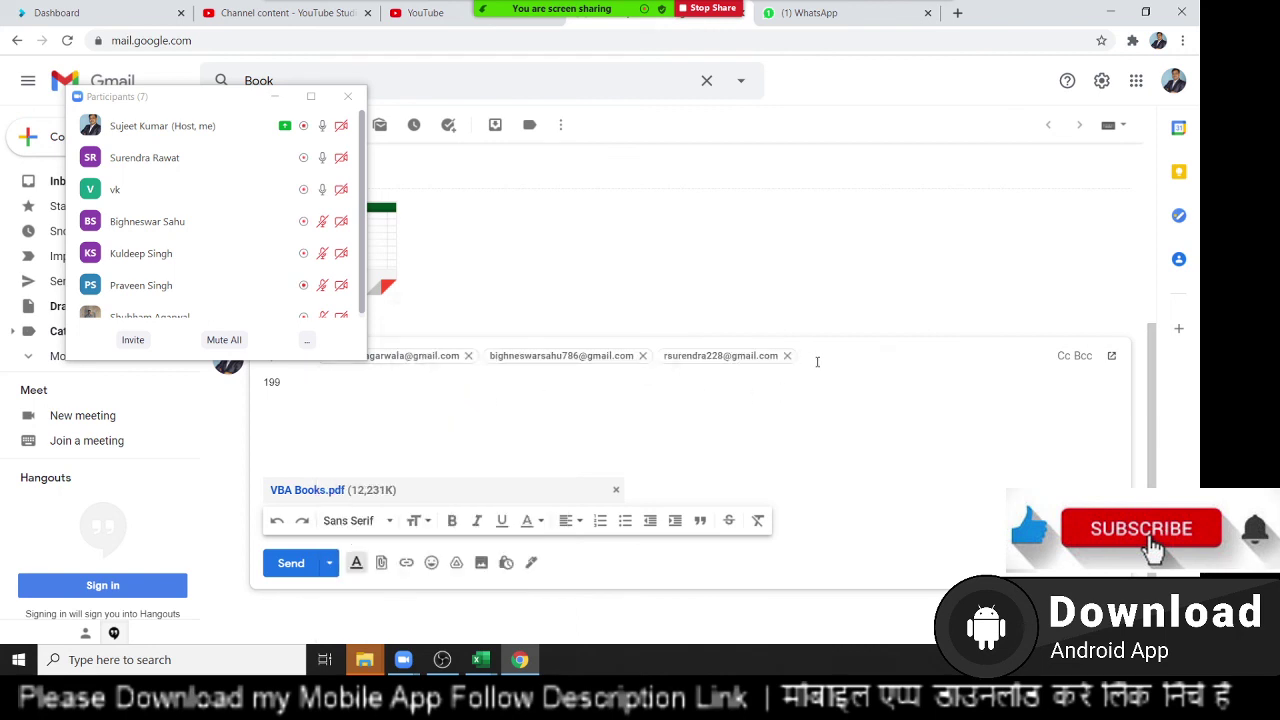
pyautogui.write('vij')
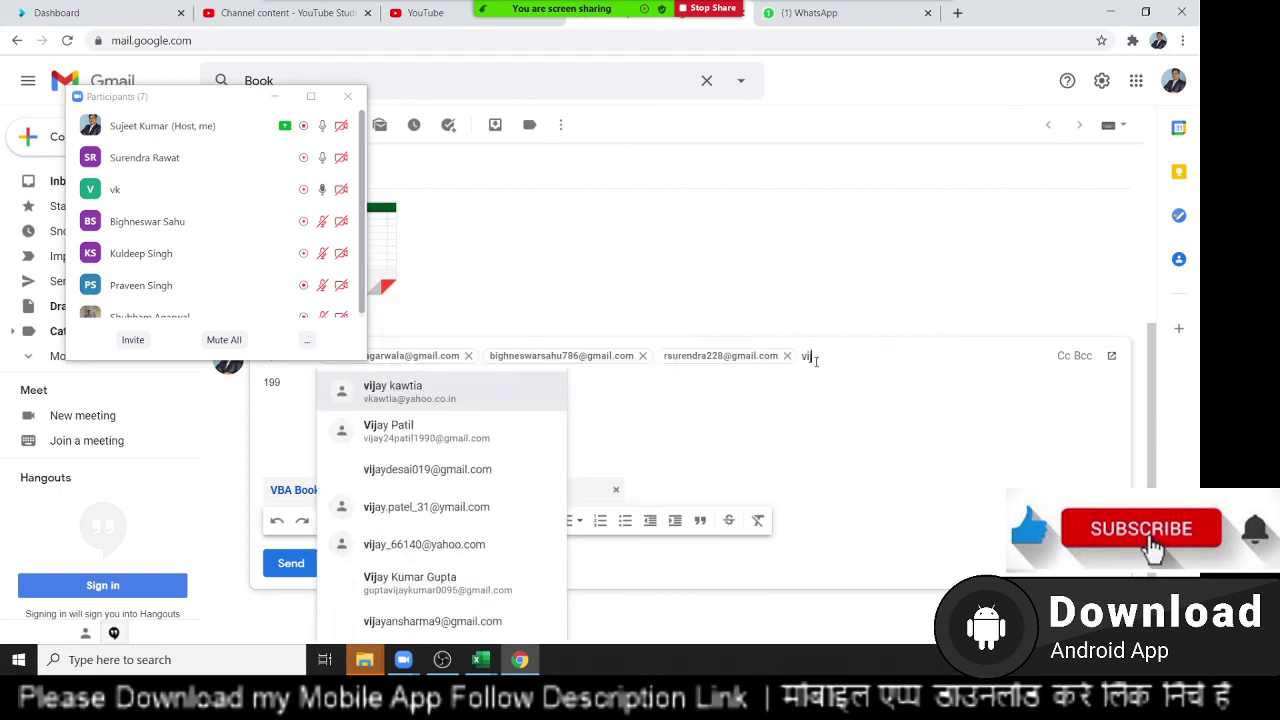
pyautogui.click(369, 403)
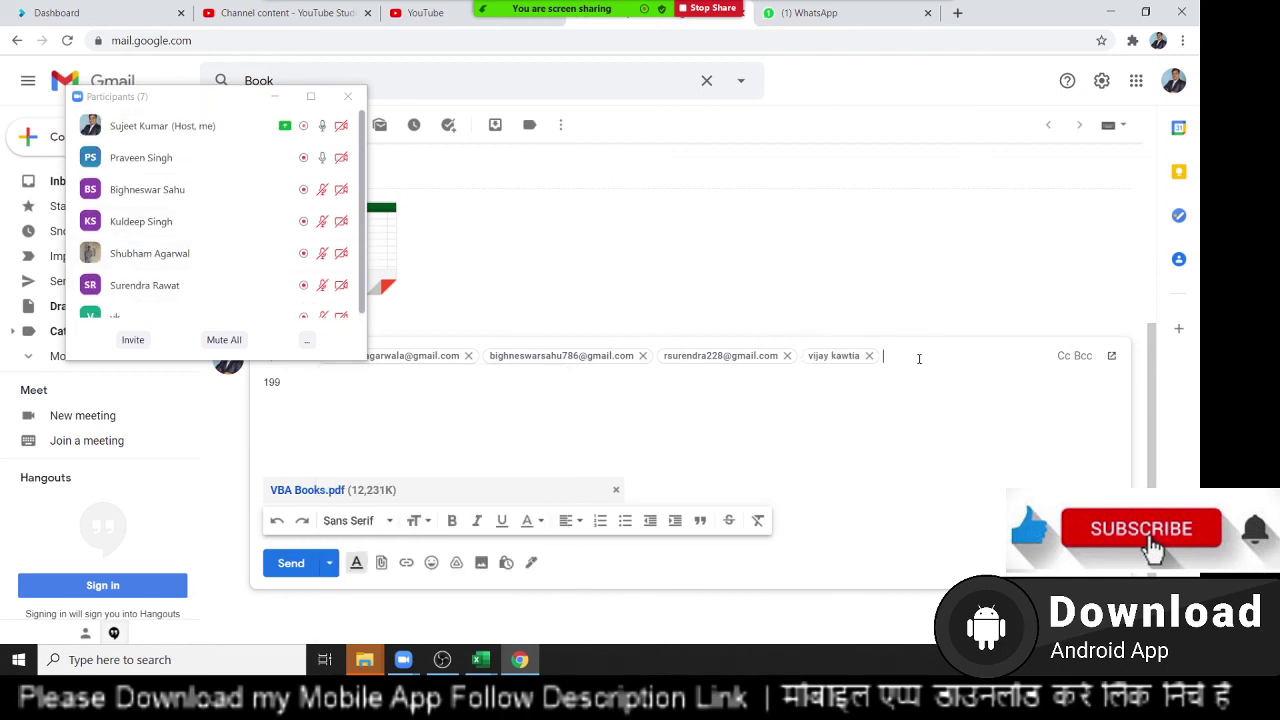
pyautogui.write('pk')
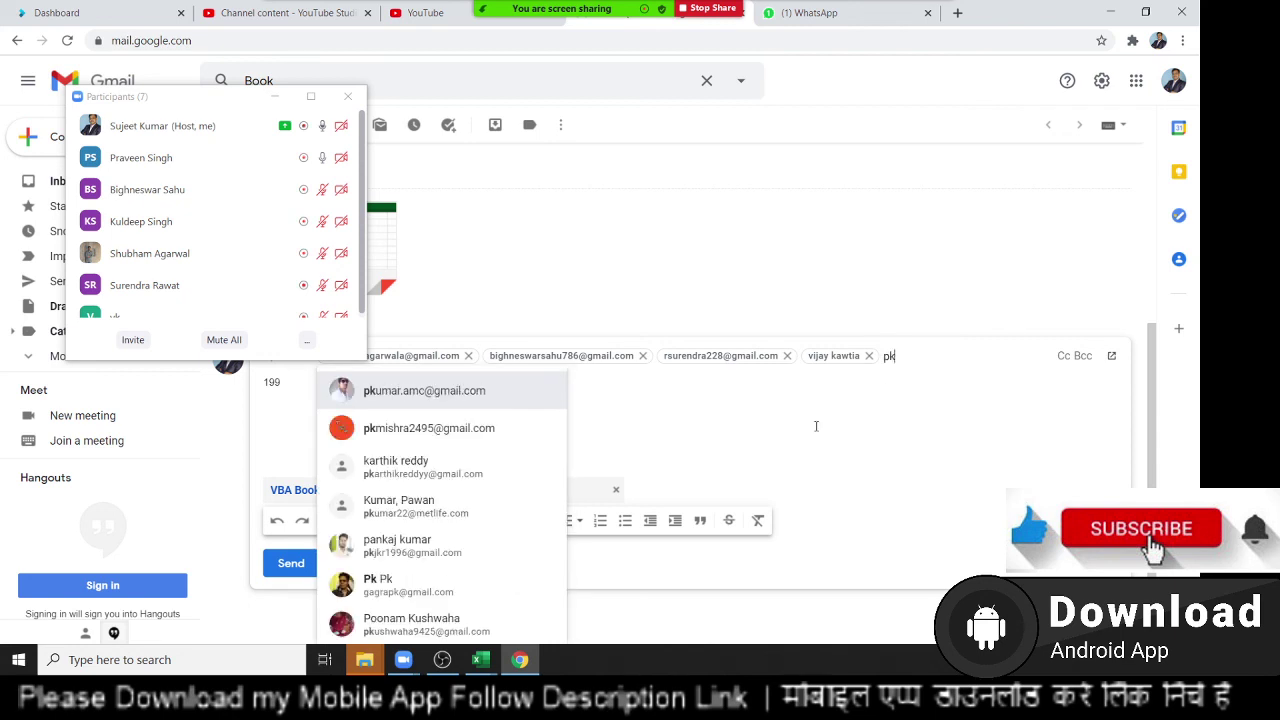
# Add the suggested address as another recipient in the To field
pyautogui.click(518, 395)
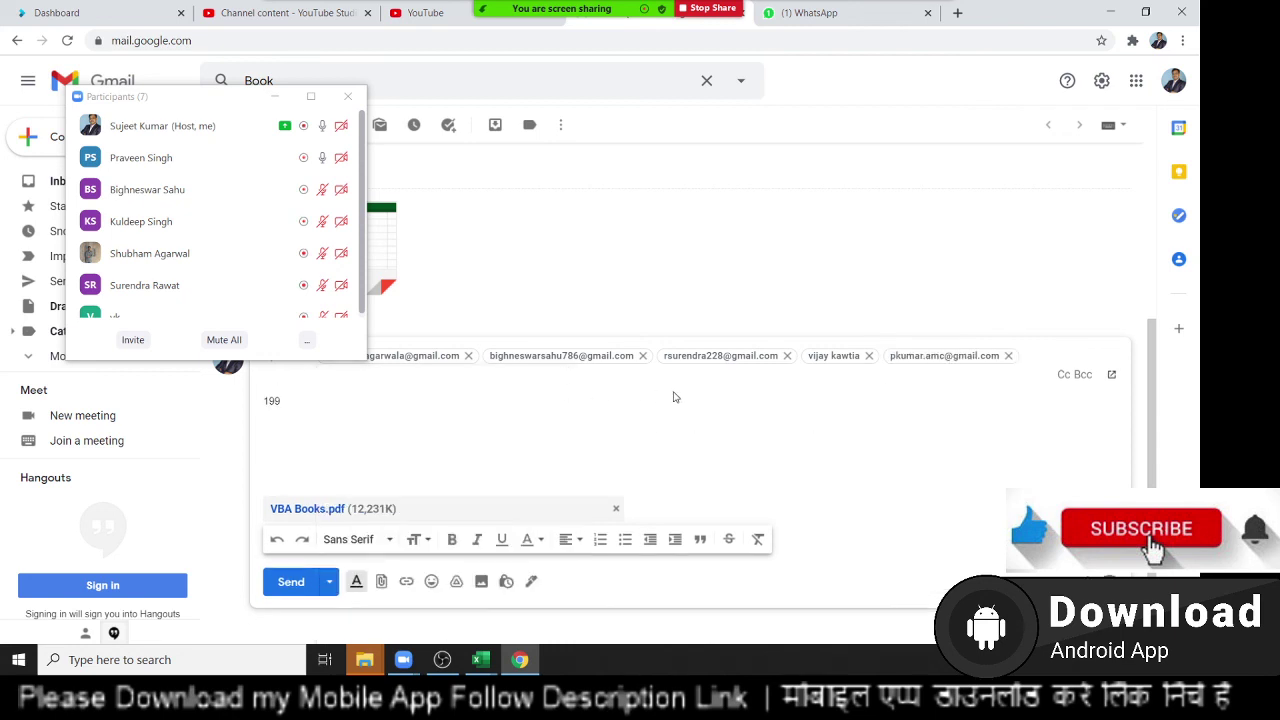
pyautogui.moveTo(152, 245)
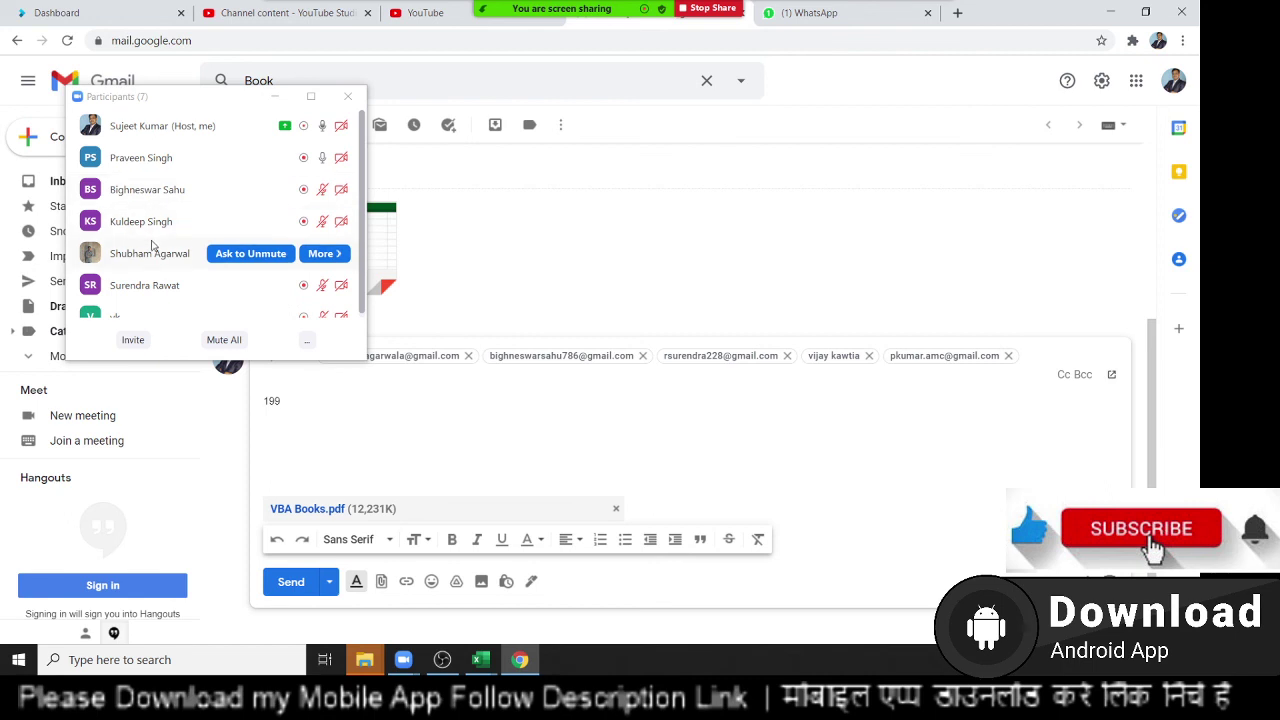
pyautogui.click(320, 378)
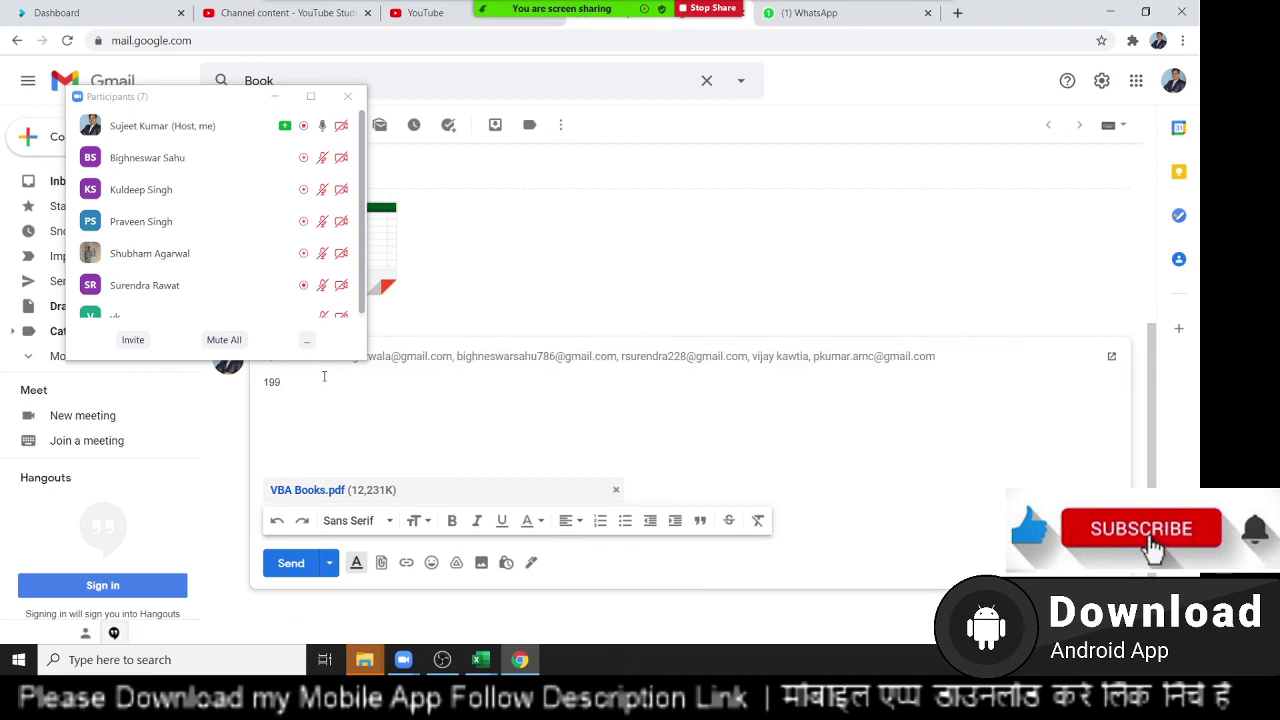
pyautogui.click(340, 200)
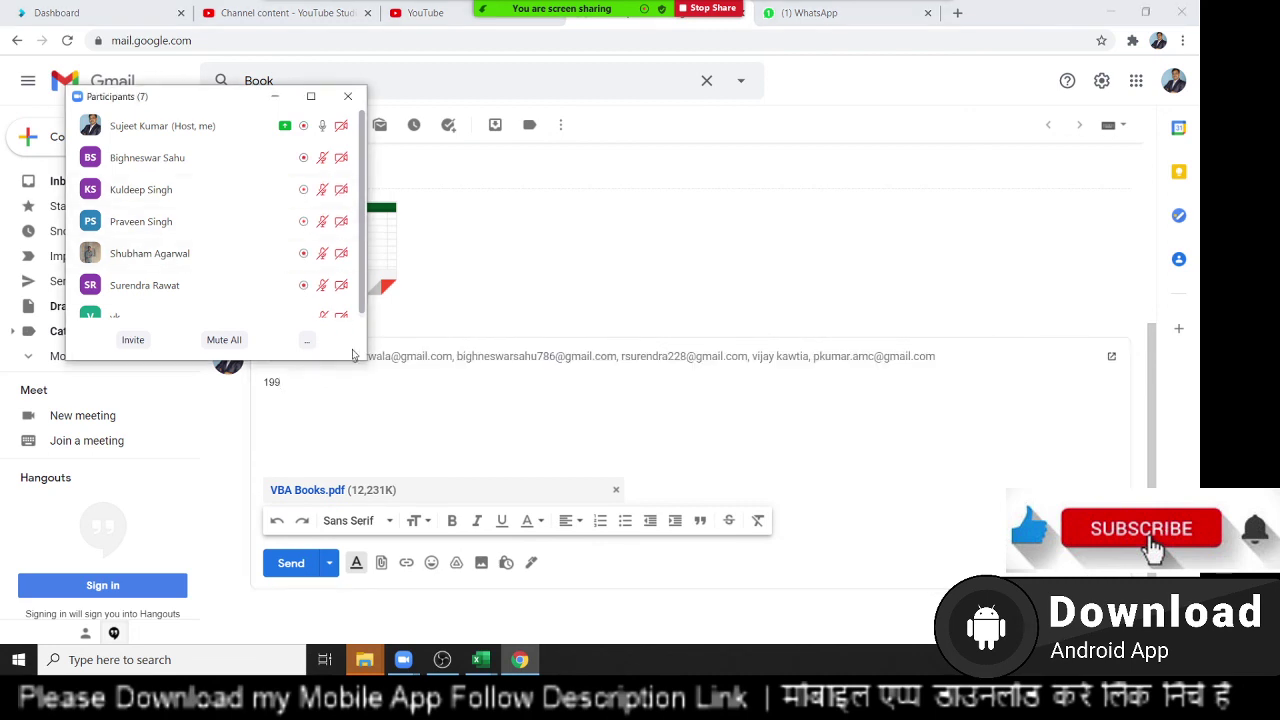
pyautogui.click(365, 382)
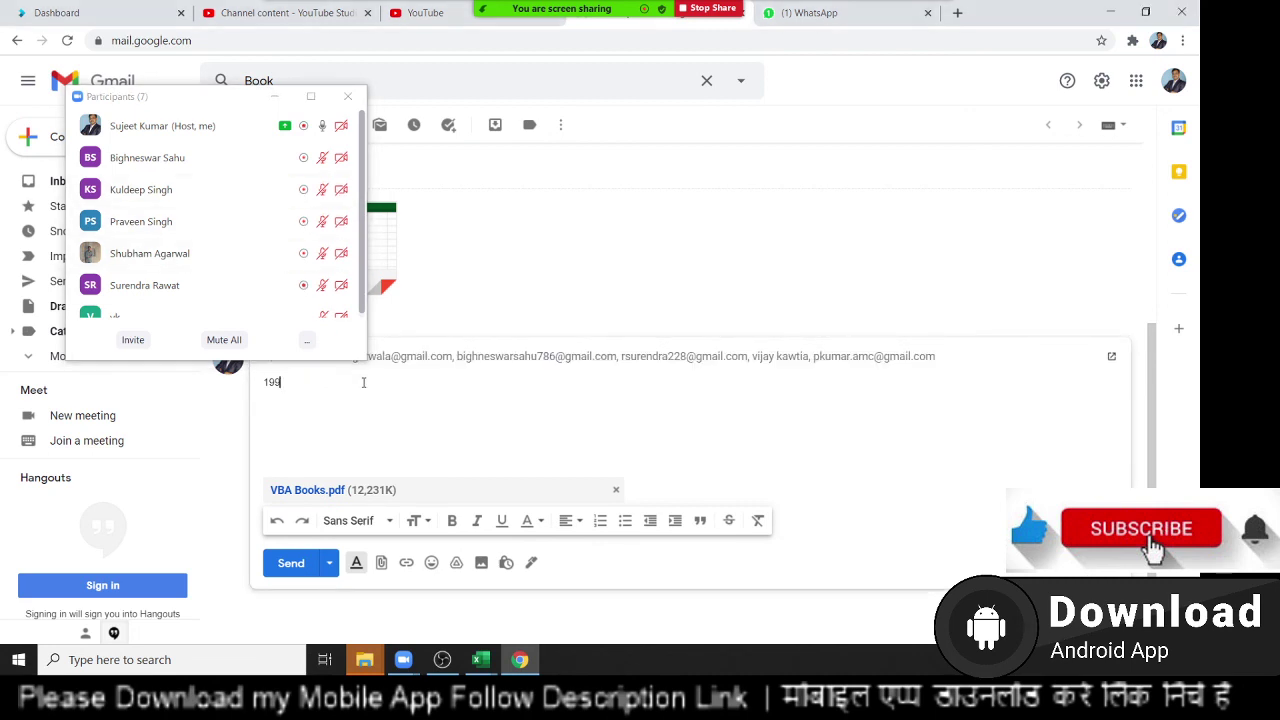
# Add one more contact from the name suggestions and send the forward with VBA Books.pdf
pyautogui.click(972, 355)
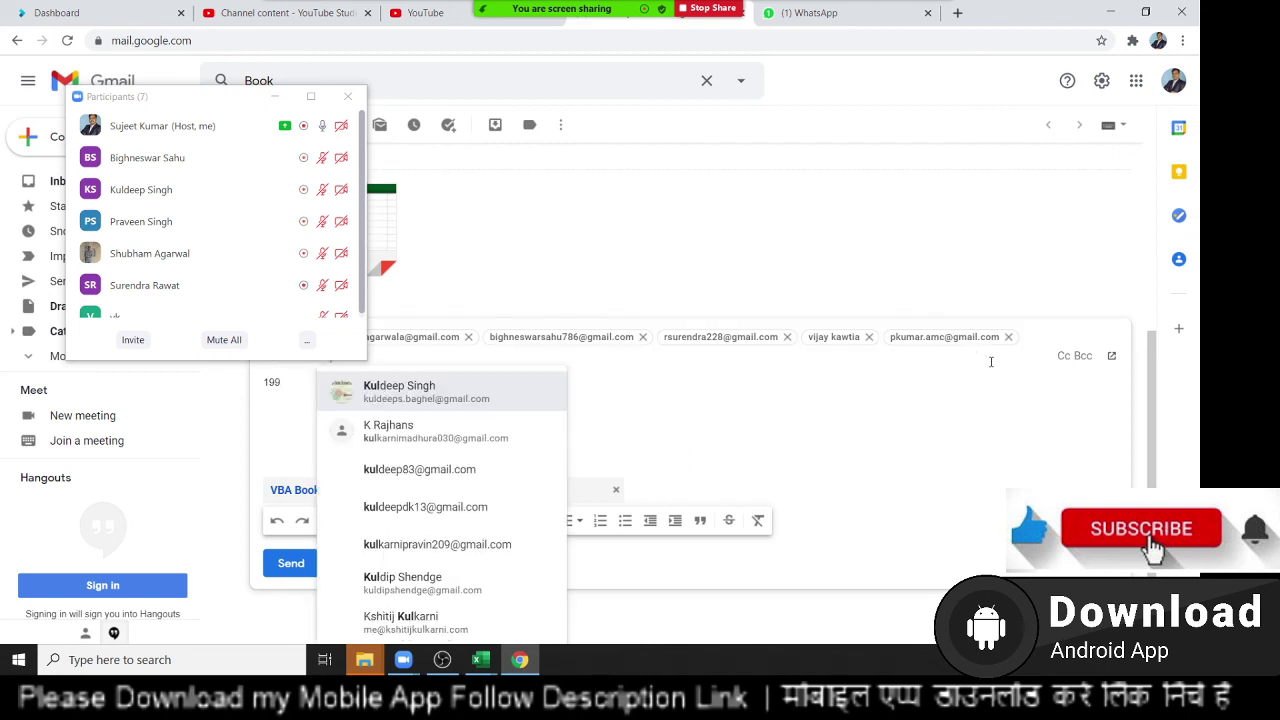
pyautogui.write('kul')
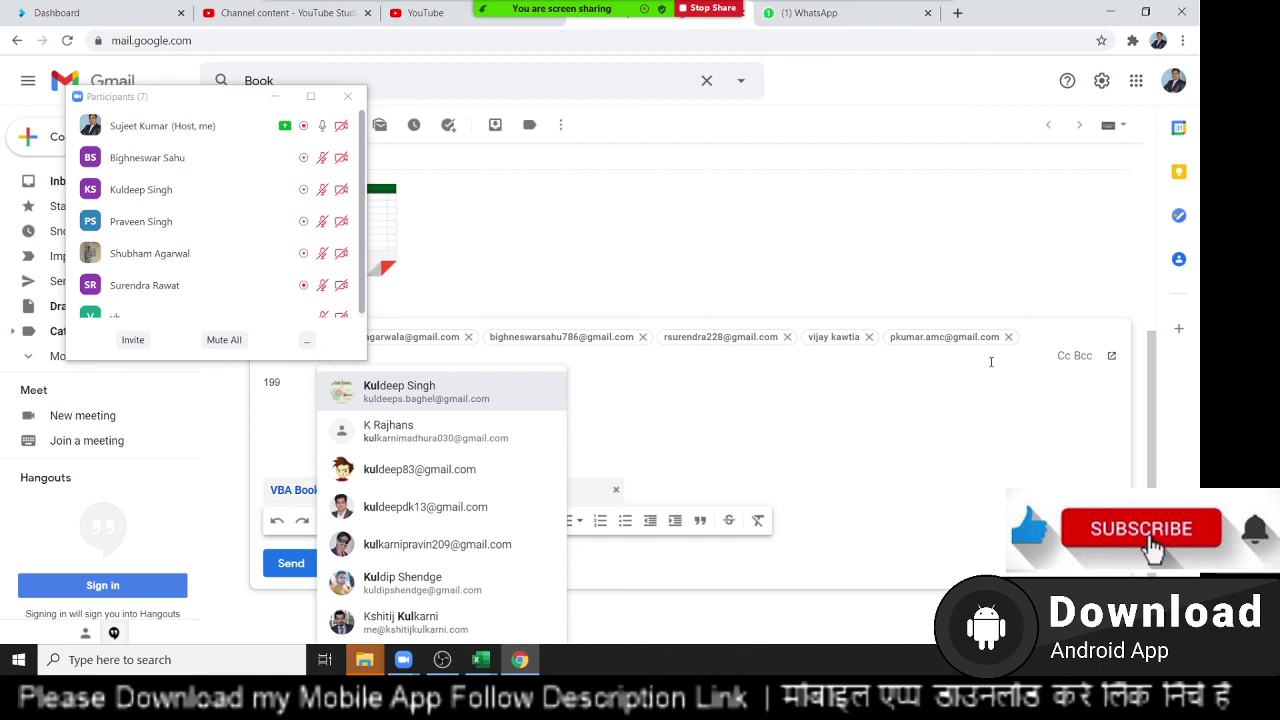
pyautogui.click(443, 395)
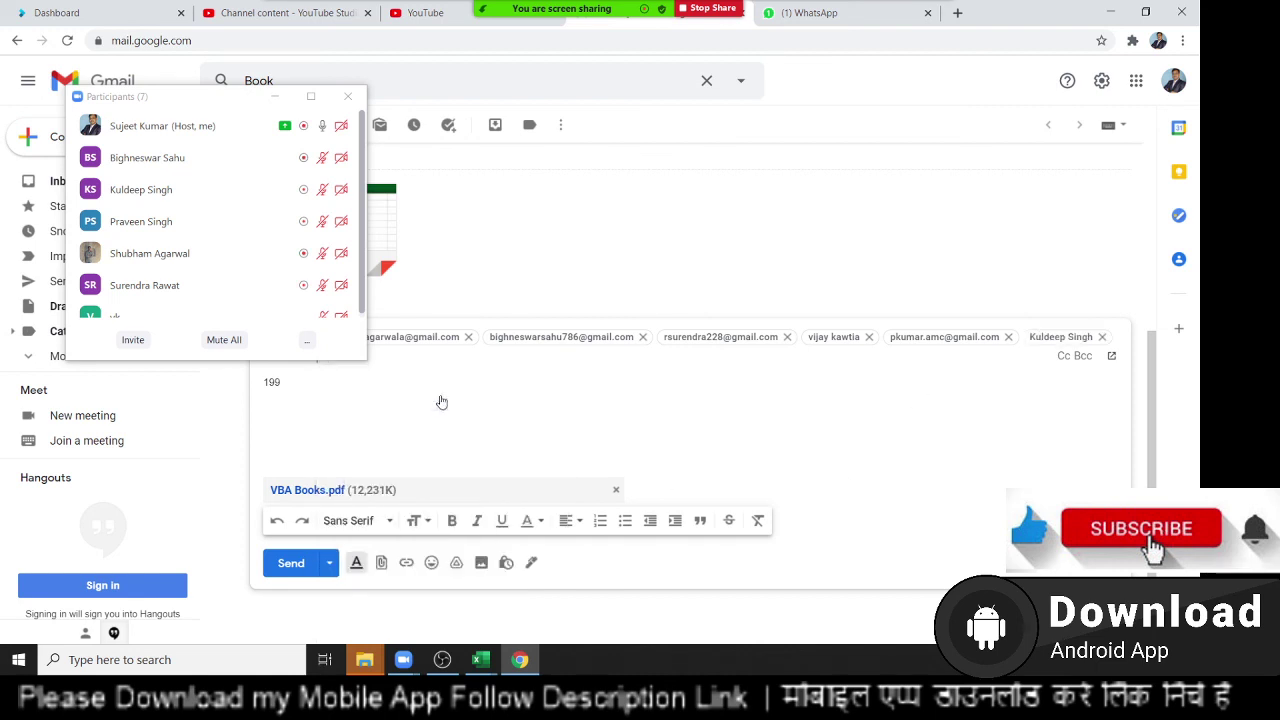
pyautogui.click(514, 425)
pyautogui.click(305, 564)
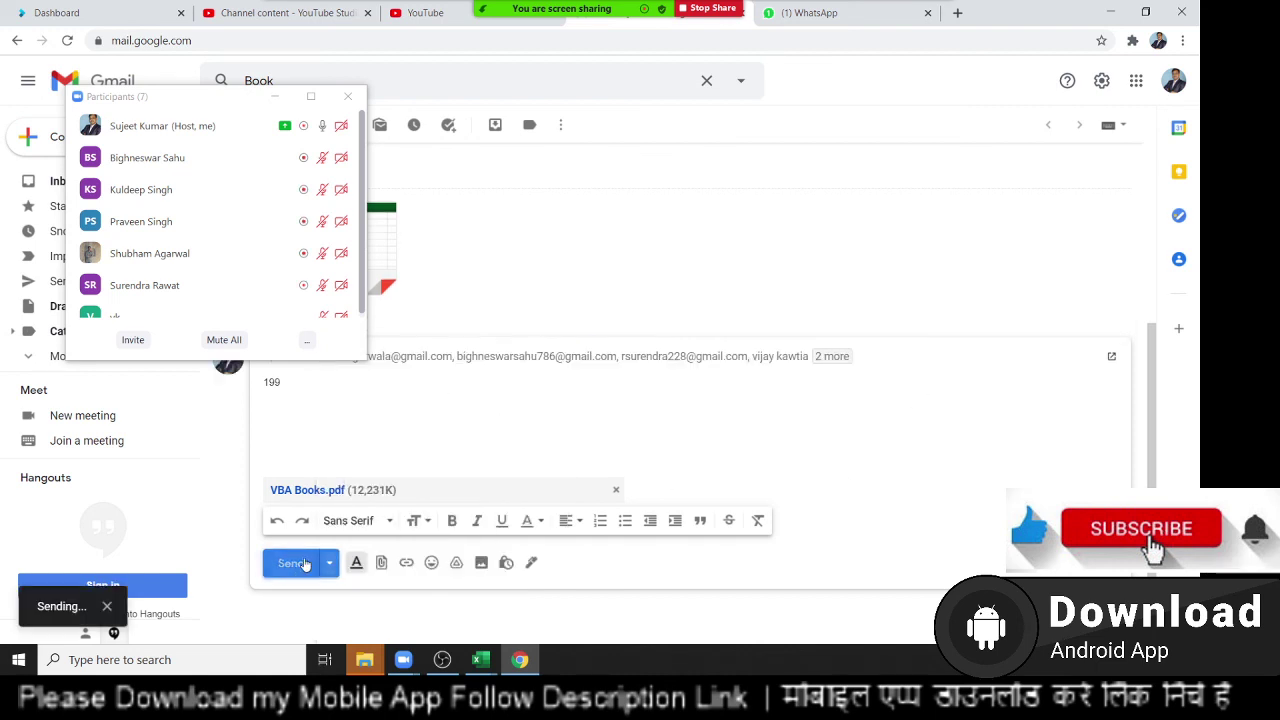